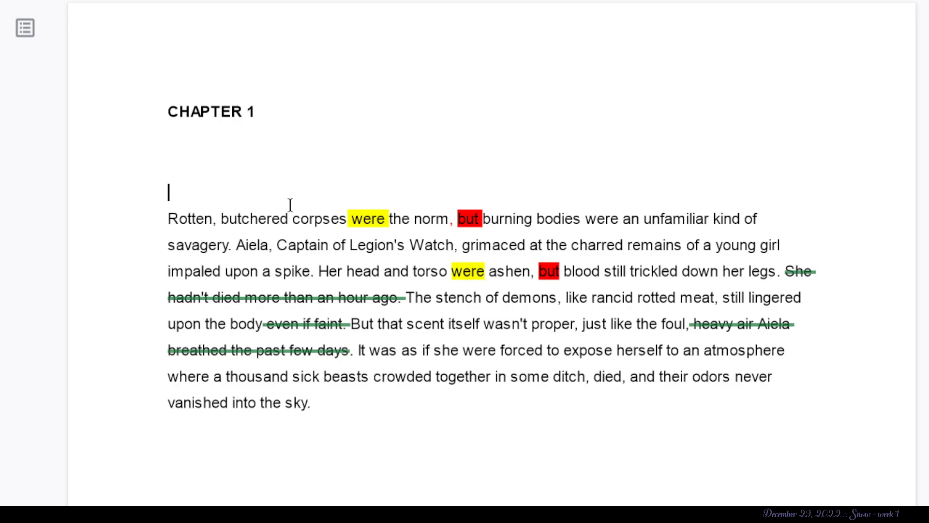
- Review the highlighted "were" and "but" words and the struck-through phrases in Chapter 1's opening paragraph
{"action": "scroll", "coordinate": [290, 205], "scroll_direction": "down", "scroll_amount": 1}
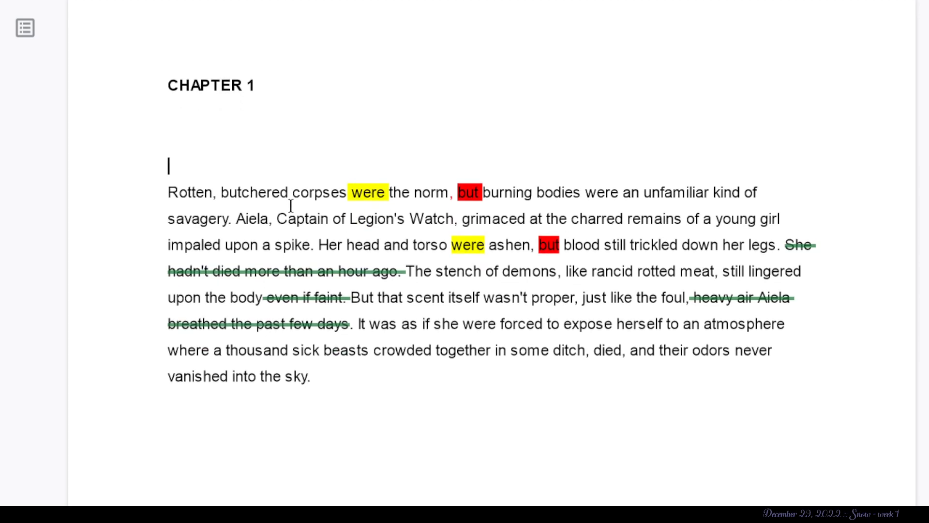
{"action": "scroll", "coordinate": [290, 204], "scroll_direction": "down", "scroll_amount": 1}
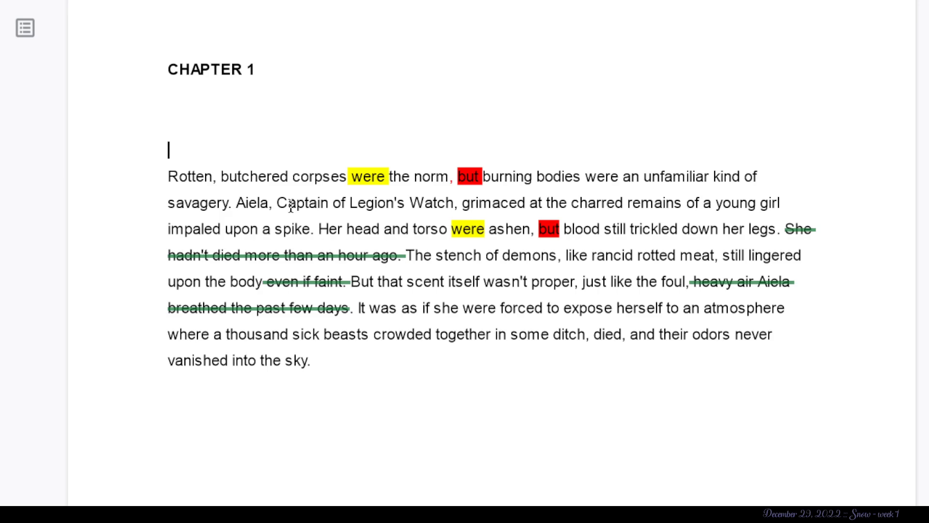
{"action": "left_click", "coordinate": [370, 177]}
{"action": "left_click_drag", "start_coordinate": [479, 176], "coordinate": [458, 175]}
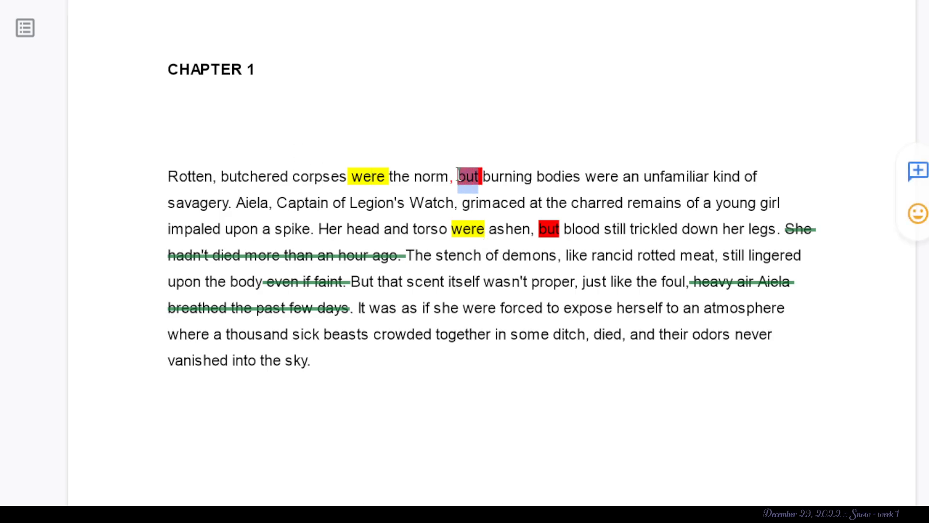
{"action": "left_click", "coordinate": [472, 183]}
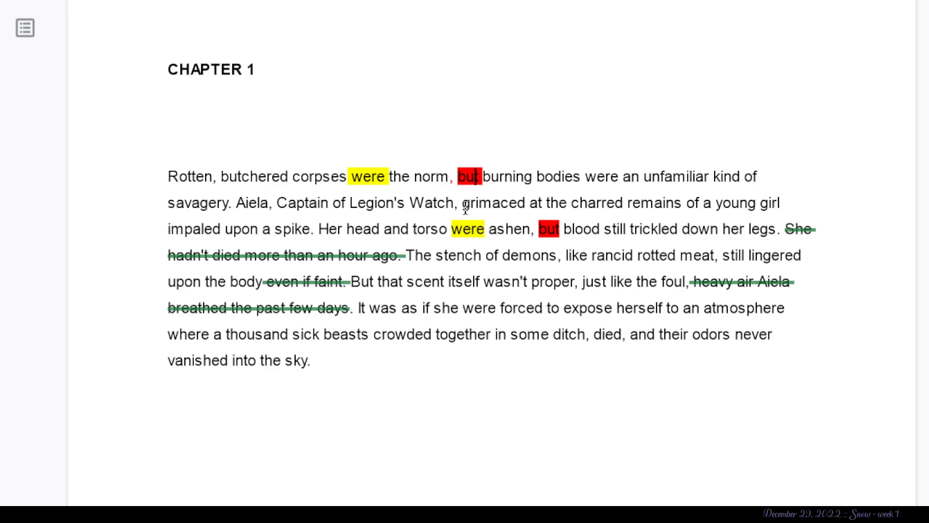
{"action": "left_click", "coordinate": [405, 255]}
{"action": "left_click", "coordinate": [425, 255]}
{"action": "left_click", "coordinate": [284, 290]}
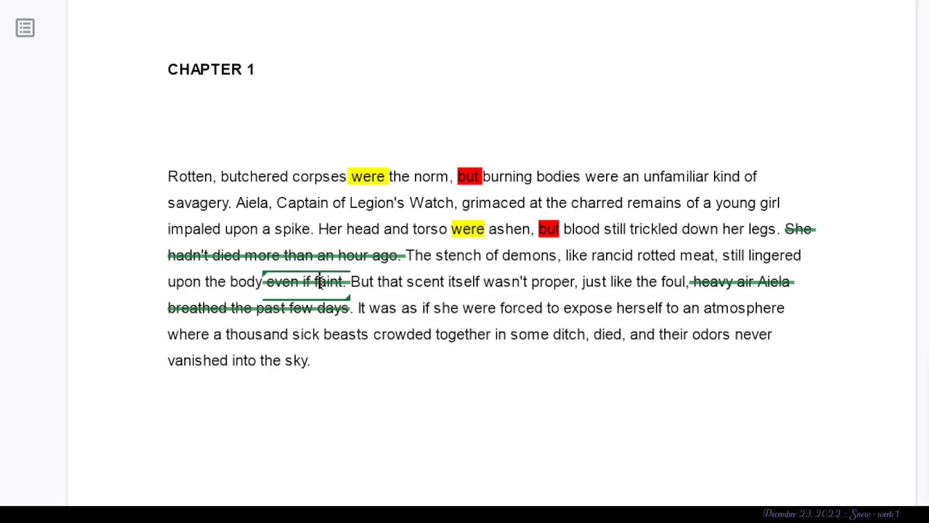
{"action": "left_click", "coordinate": [370, 280]}
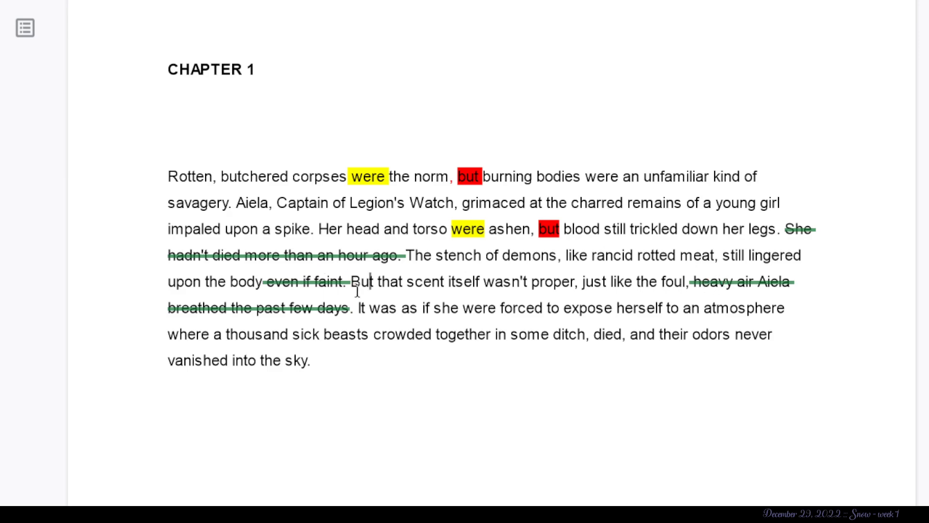
{"action": "left_click", "coordinate": [335, 305]}
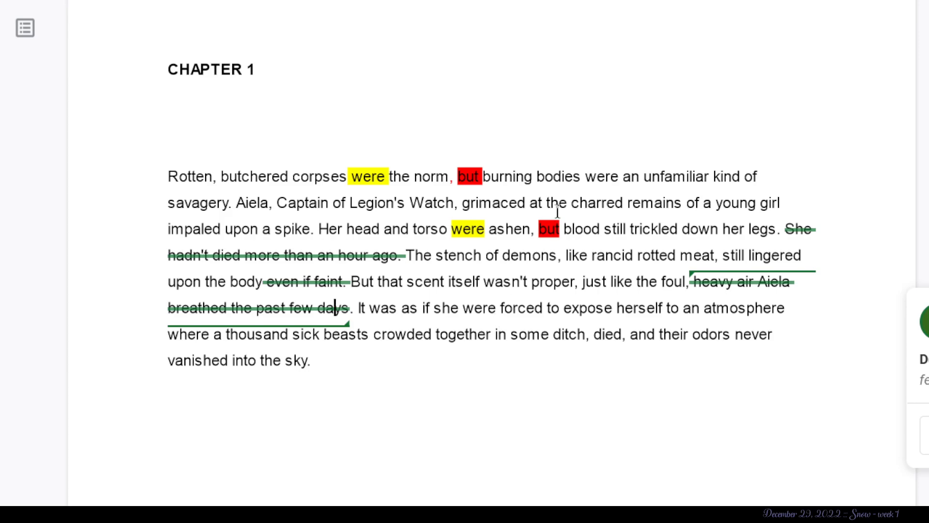
{"action": "left_click", "coordinate": [551, 229]}
{"action": "double_click", "coordinate": [553, 229]}
{"action": "left_click", "coordinate": [569, 241]}
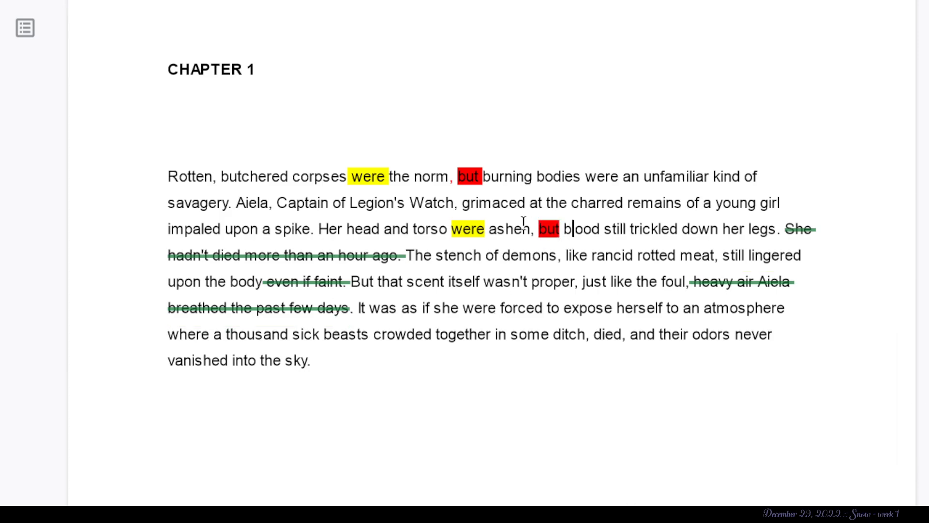
{"action": "left_click", "coordinate": [472, 228]}
{"action": "left_click", "coordinate": [309, 290]}
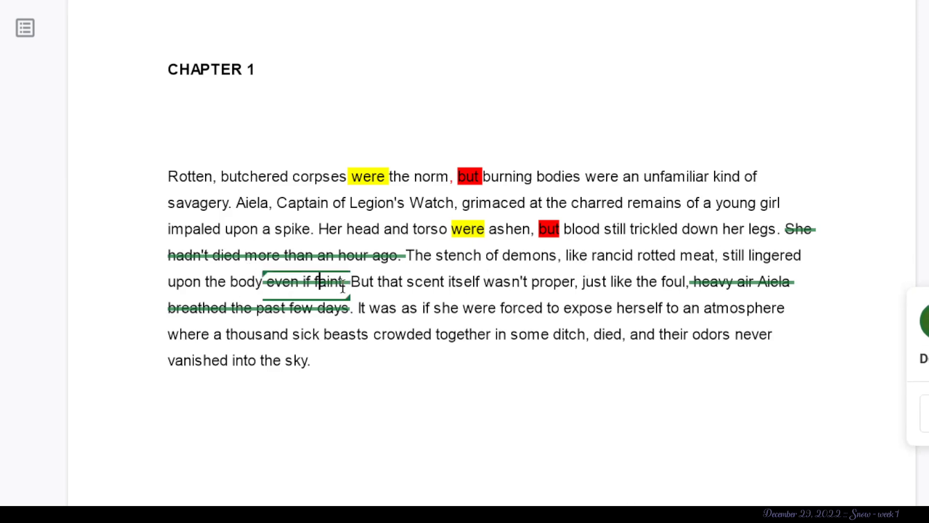
- Suggest deleting ". It was as if sh" after the struck-through "breathed the past few days" in the opening paragraph
{"action": "scroll", "coordinate": [312, 290], "scroll_direction": "down", "scroll_amount": 1}
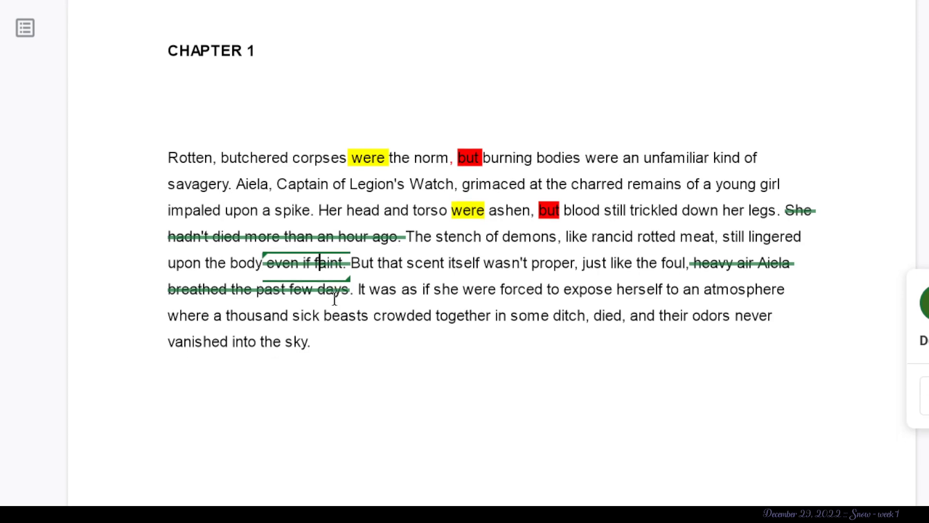
{"action": "scroll", "coordinate": [492, 315], "scroll_direction": "down", "scroll_amount": 1}
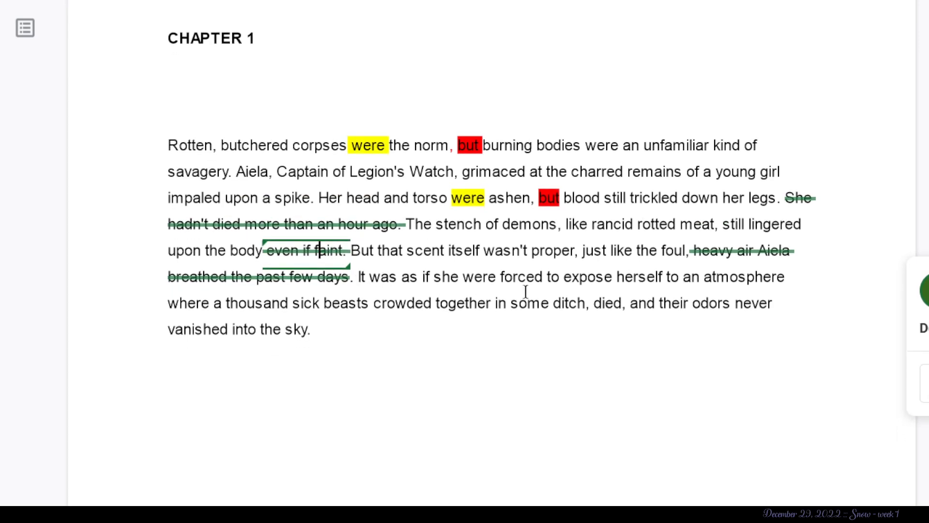
{"action": "left_click_drag", "start_coordinate": [450, 276], "coordinate": [350, 278]}
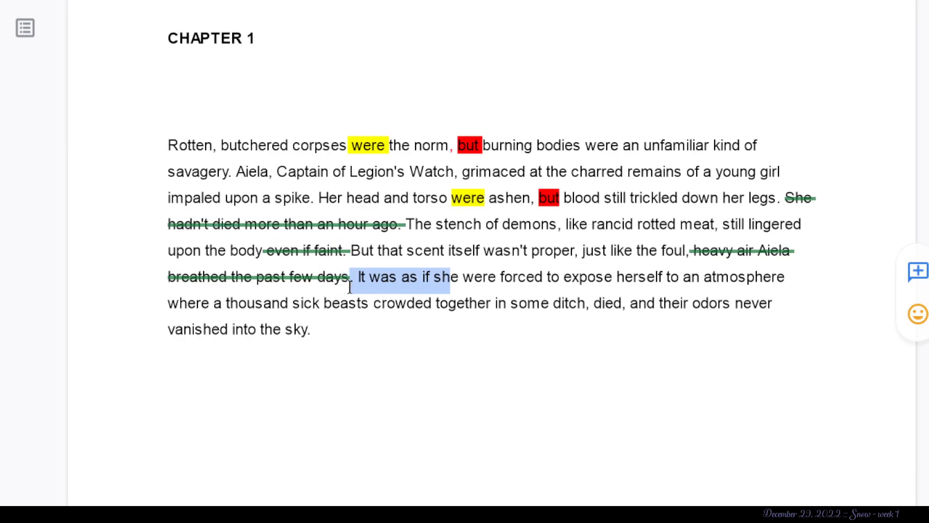
{"action": "key", "text": "BackSpace"}
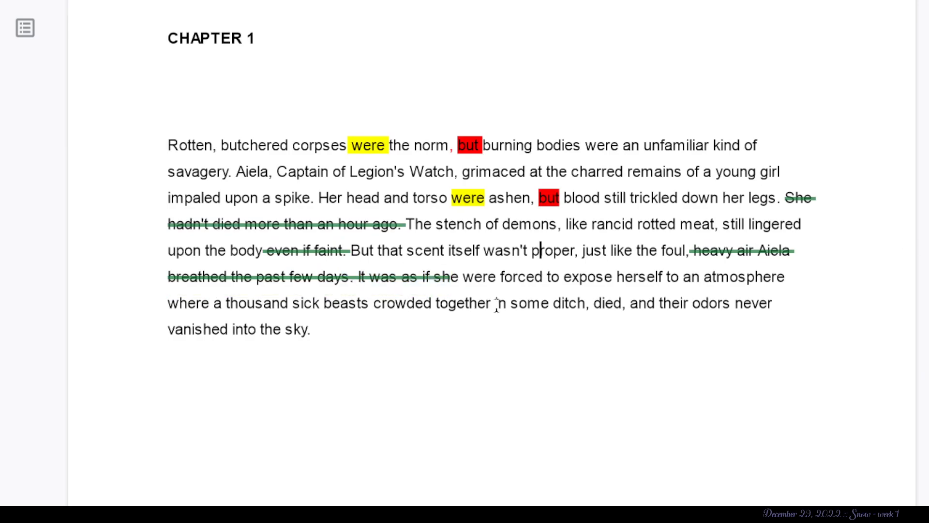
- Examine the rest of the opening paragraph, from "were forced to expose herself" to its last line
{"action": "left_click_drag", "start_coordinate": [495, 282], "coordinate": [452, 281]}
{"action": "left_click", "coordinate": [666, 283]}
{"action": "left_click_drag", "start_coordinate": [643, 329], "coordinate": [462, 280]}
{"action": "left_click", "coordinate": [466, 283]}
{"action": "left_click", "coordinate": [328, 393]}
{"action": "key", "text": "Return"}
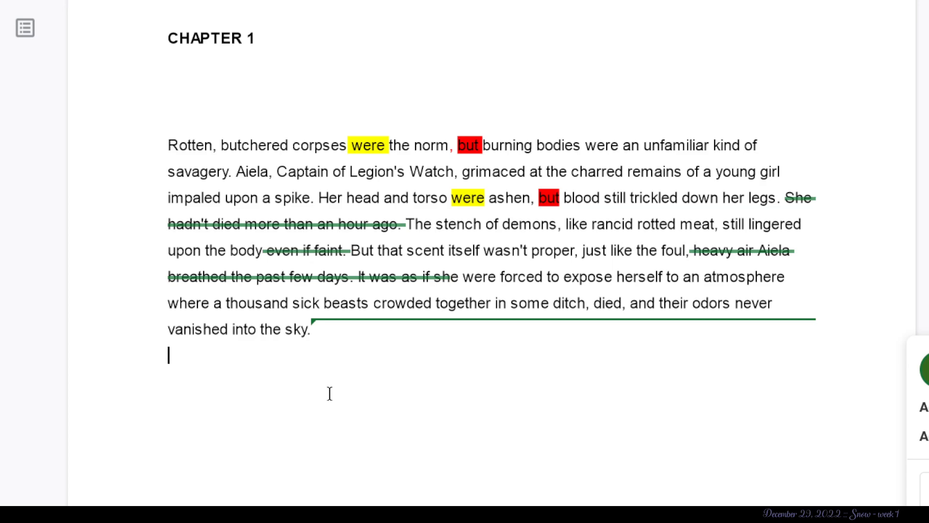
- Look through the battlefield image collage and the two paragraphs below it, comparing them with the chapter's opening paragraph
{"action": "scroll", "coordinate": [329, 393], "scroll_direction": "down", "scroll_amount": 6}
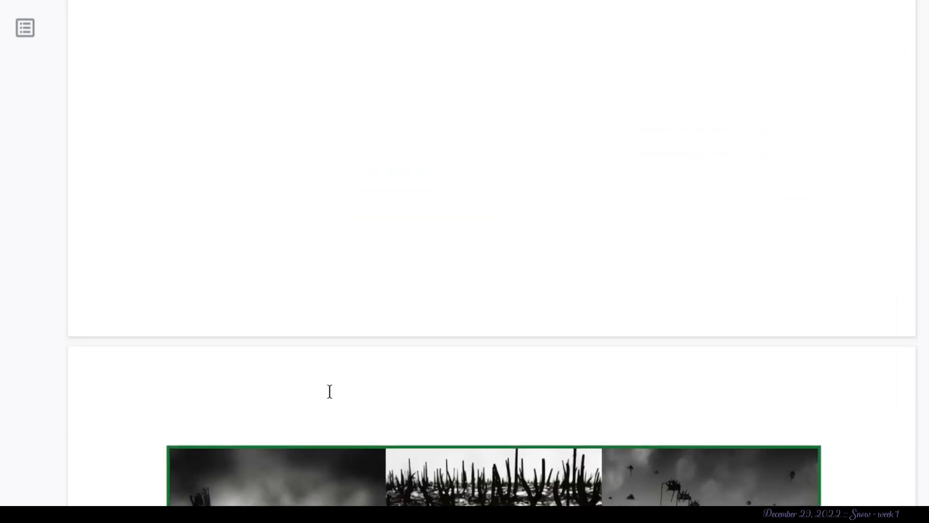
{"action": "scroll", "coordinate": [330, 391], "scroll_direction": "down", "scroll_amount": 5}
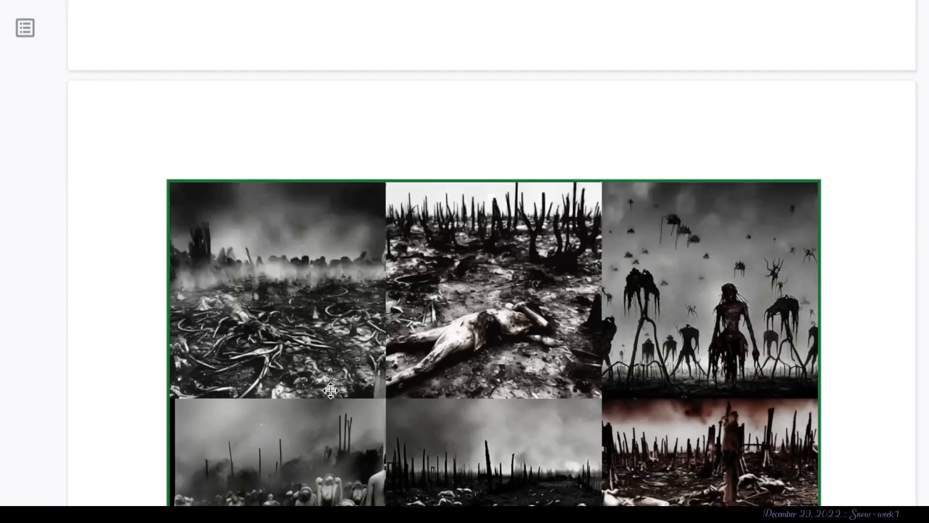
{"action": "scroll", "coordinate": [330, 390], "scroll_direction": "down", "scroll_amount": 6}
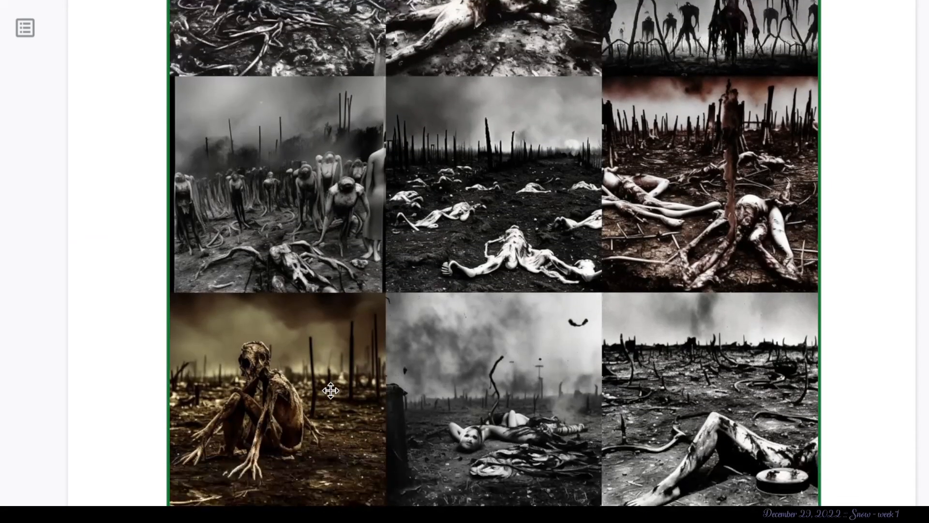
{"action": "scroll", "coordinate": [330, 390], "scroll_direction": "down", "scroll_amount": 1}
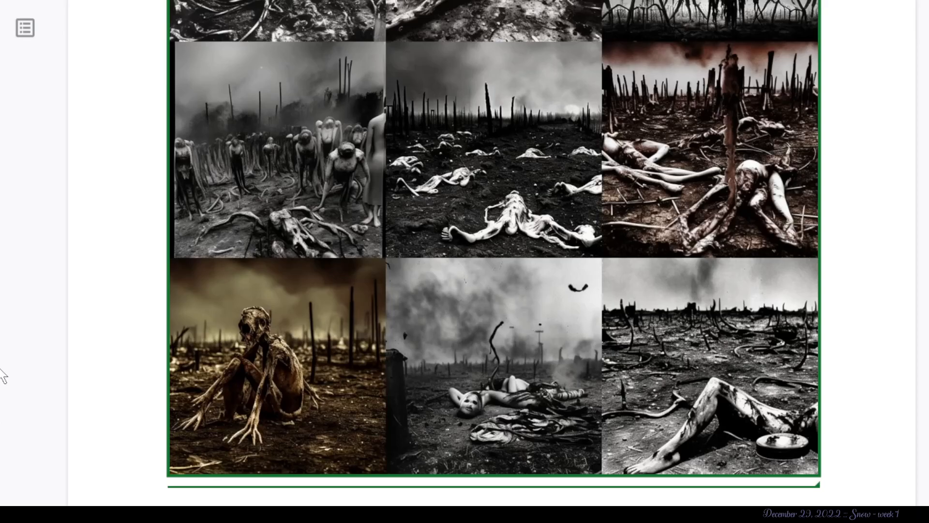
{"action": "left_click", "coordinate": [0, 340]}
{"action": "scroll", "coordinate": [1, 340], "scroll_direction": "down", "scroll_amount": 2}
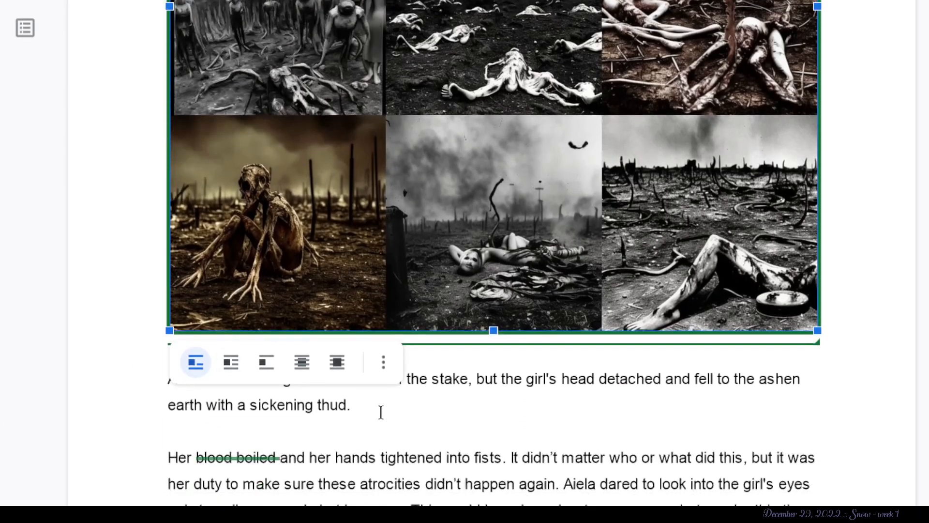
{"action": "left_click", "coordinate": [349, 411]}
{"action": "scroll", "coordinate": [349, 411], "scroll_direction": "down", "scroll_amount": 4}
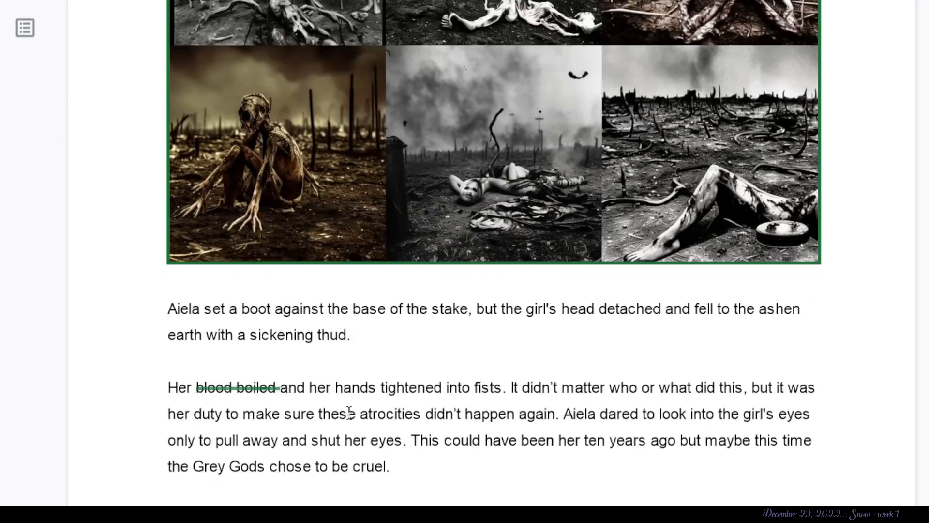
{"action": "scroll", "coordinate": [349, 412], "scroll_direction": "down", "scroll_amount": 4}
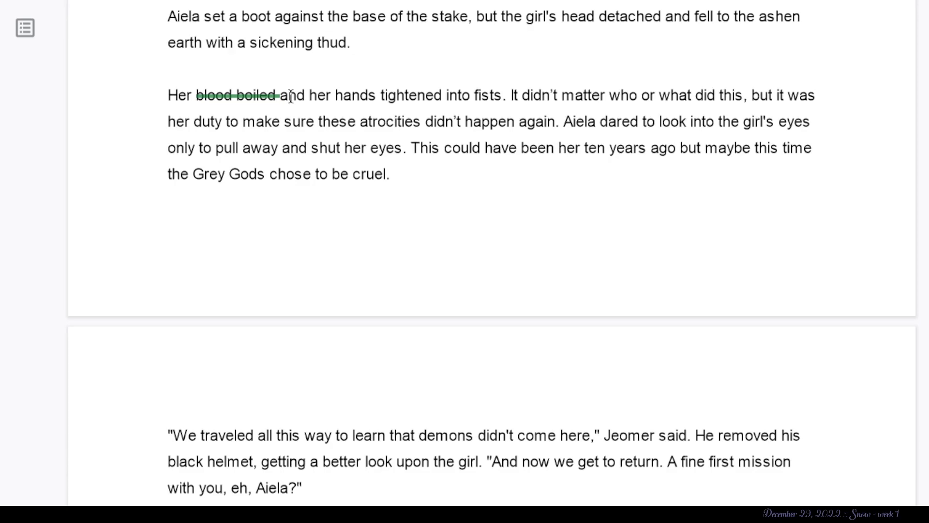
{"action": "scroll", "coordinate": [290, 97], "scroll_direction": "up", "scroll_amount": 15}
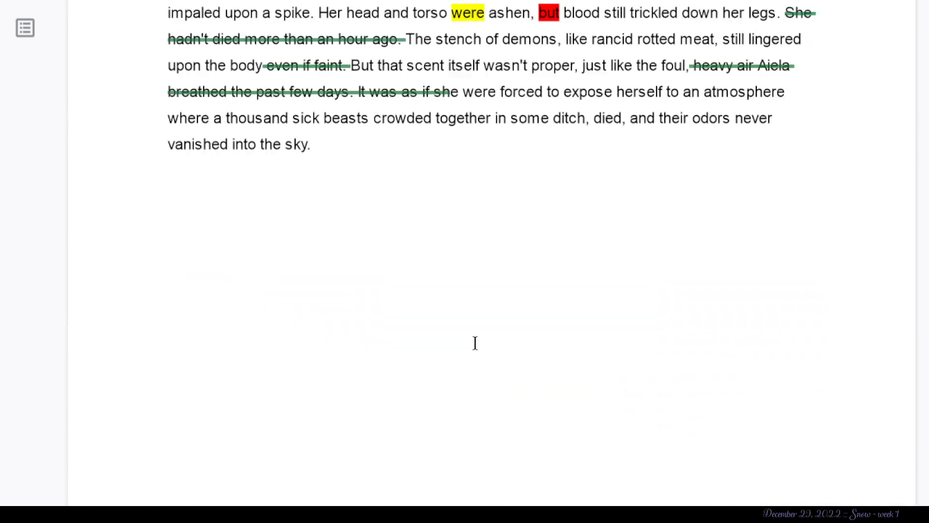
{"action": "scroll", "coordinate": [475, 342], "scroll_direction": "down", "scroll_amount": 1}
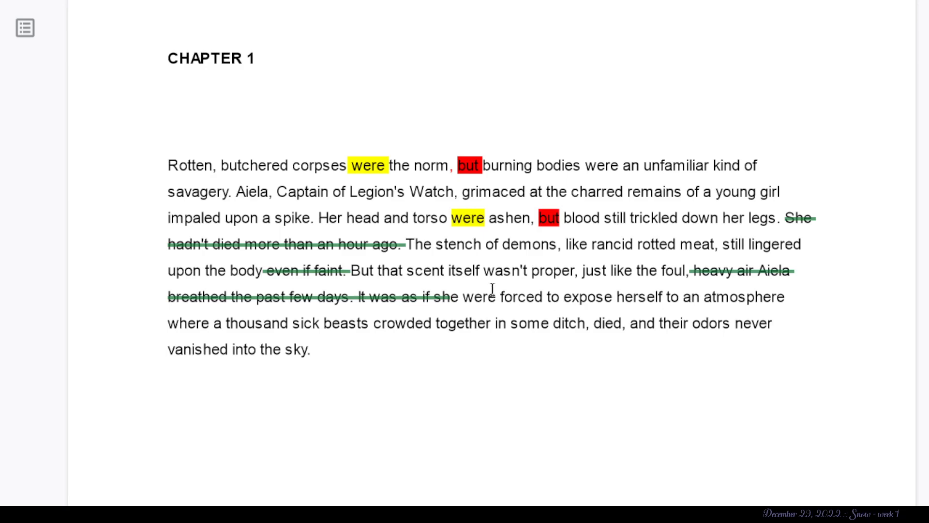
{"action": "scroll", "coordinate": [272, 374], "scroll_direction": "down", "scroll_amount": 7}
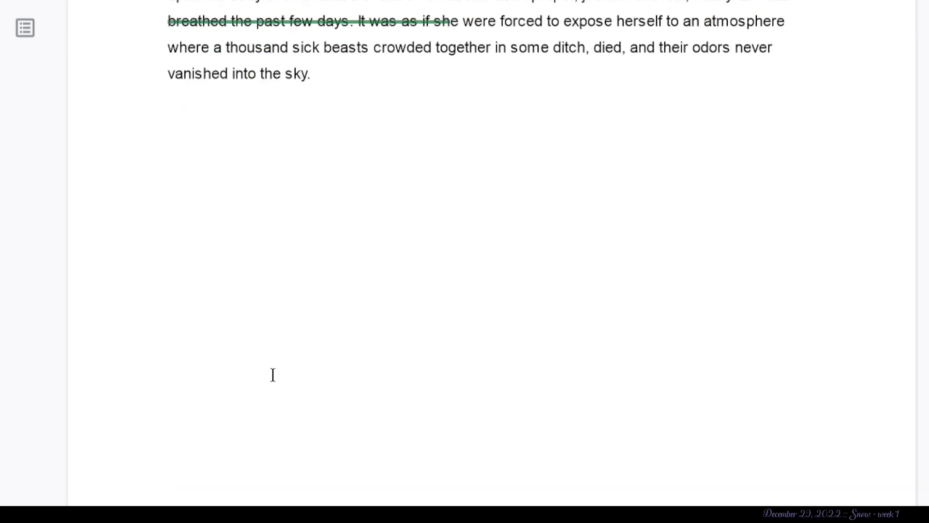
{"action": "scroll", "coordinate": [273, 375], "scroll_direction": "down", "scroll_amount": 20}
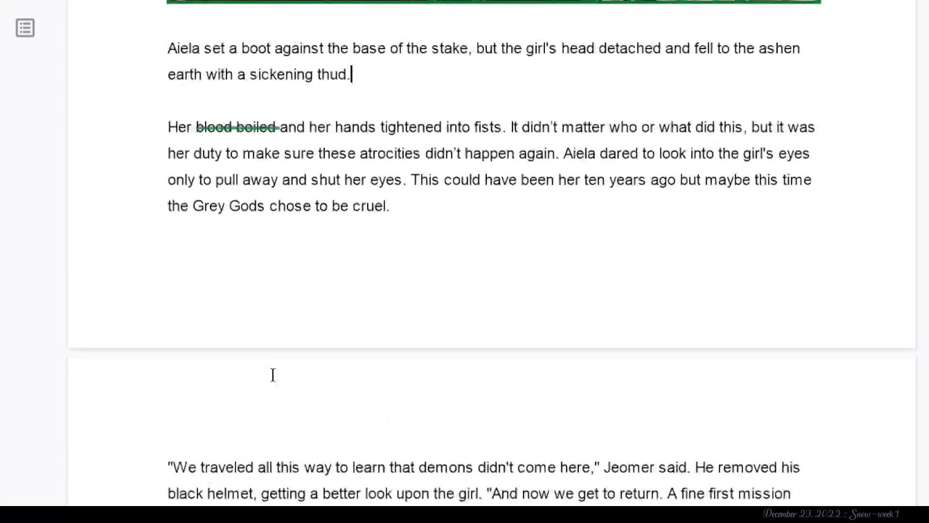
{"action": "left_click", "coordinate": [273, 374]}
{"action": "scroll", "coordinate": [275, 378], "scroll_direction": "up", "scroll_amount": 1}
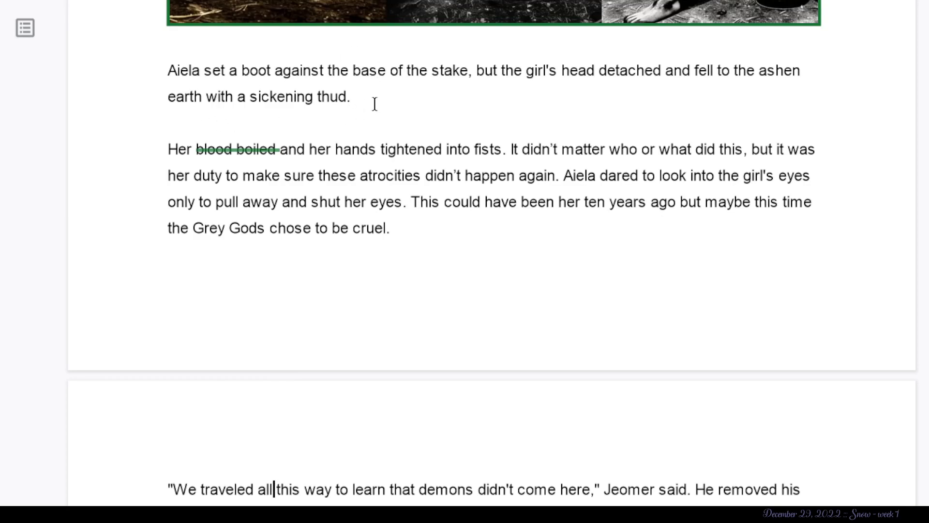
- Examine the paragraph containing the struck-through "blood boiled" sentence by sentence, through "chose to be cruel"
{"action": "left_click", "coordinate": [258, 151]}
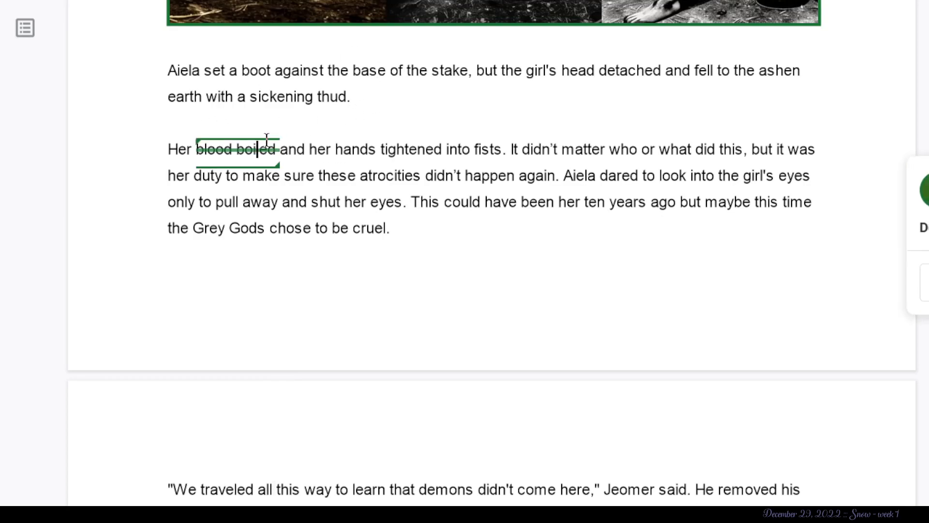
{"action": "left_click", "coordinate": [336, 153]}
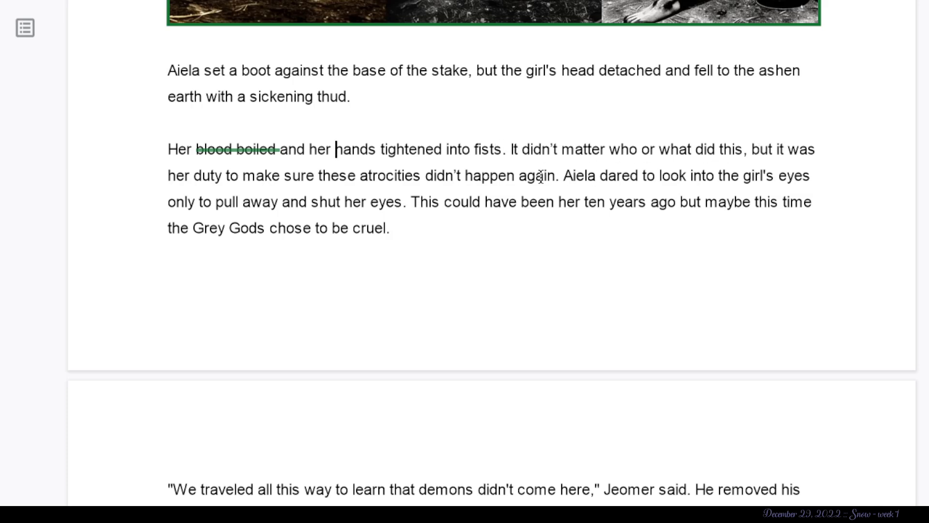
{"action": "left_click_drag", "start_coordinate": [556, 176], "coordinate": [510, 144]}
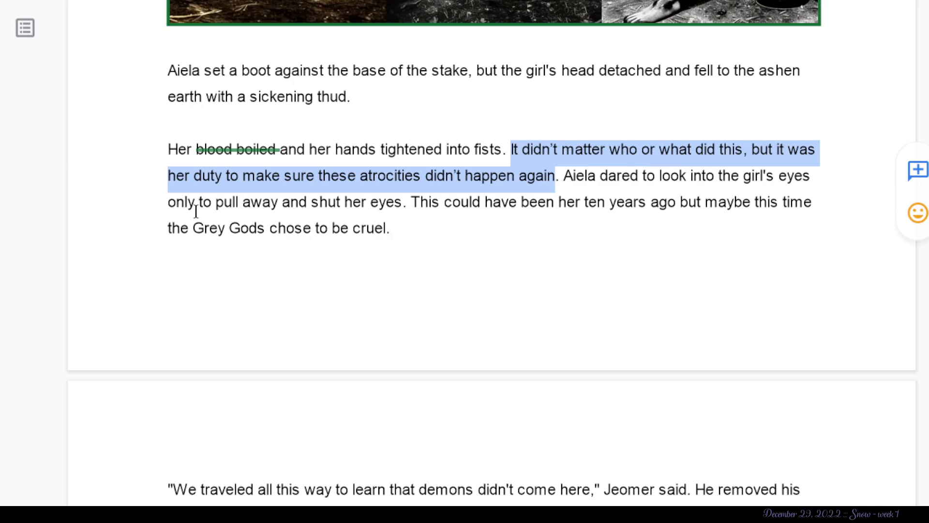
{"action": "left_click", "coordinate": [405, 202]}
{"action": "left_click_drag", "start_coordinate": [405, 202], "coordinate": [564, 175]}
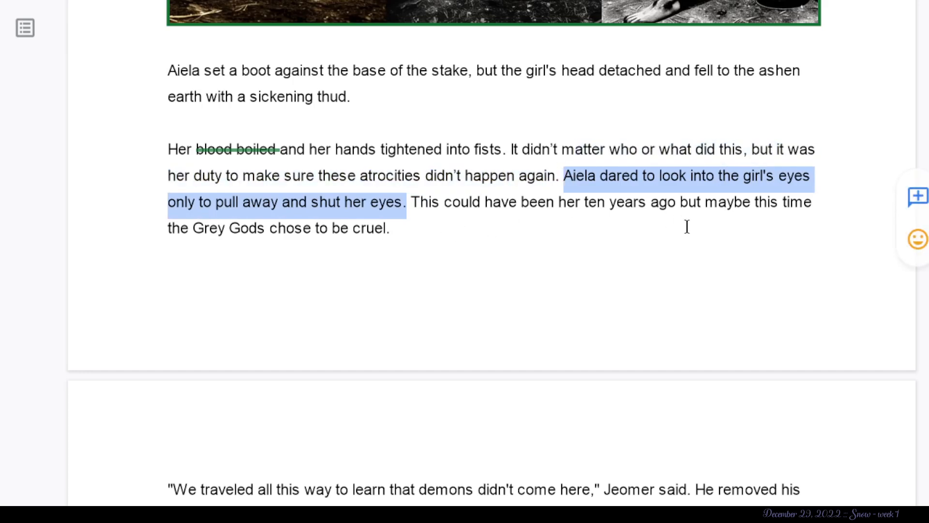
{"action": "left_click", "coordinate": [392, 227]}
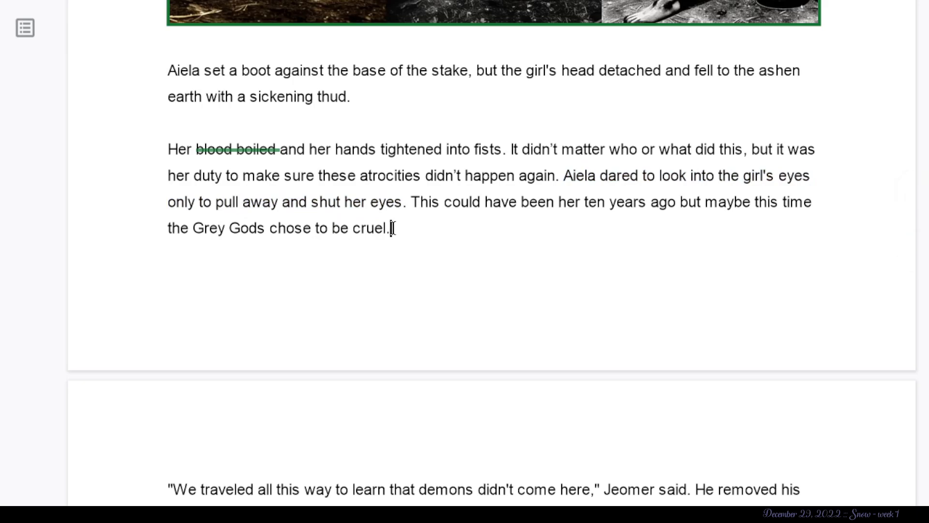
- Suggest deleting "maybe" before "this time the Grey Gods" and select the "but" preceding it
{"action": "left_click_drag", "start_coordinate": [759, 202], "coordinate": [704, 212]}
{"action": "left_click", "coordinate": [756, 203]}
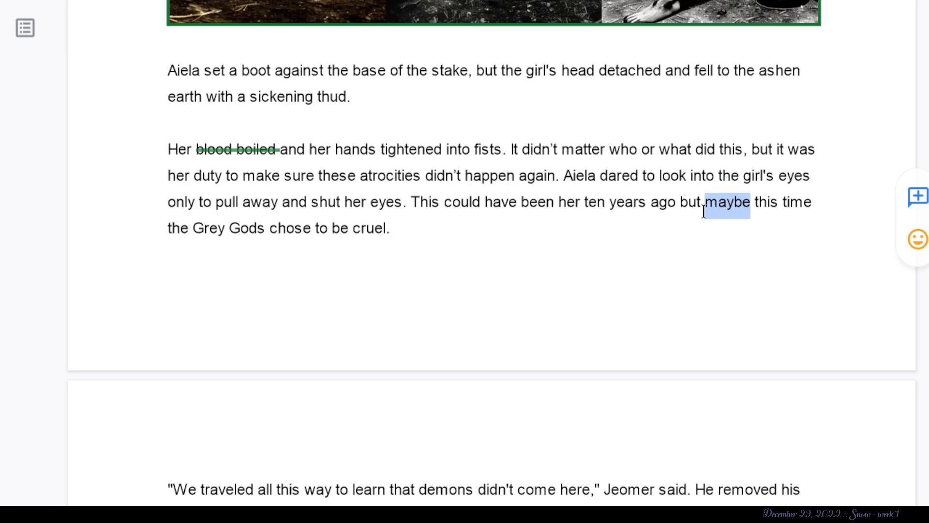
{"action": "key", "text": "alt+shift+5"}
{"action": "left_click", "coordinate": [701, 203]}
{"action": "left_click_drag", "start_coordinate": [700, 203], "coordinate": [680, 205]}
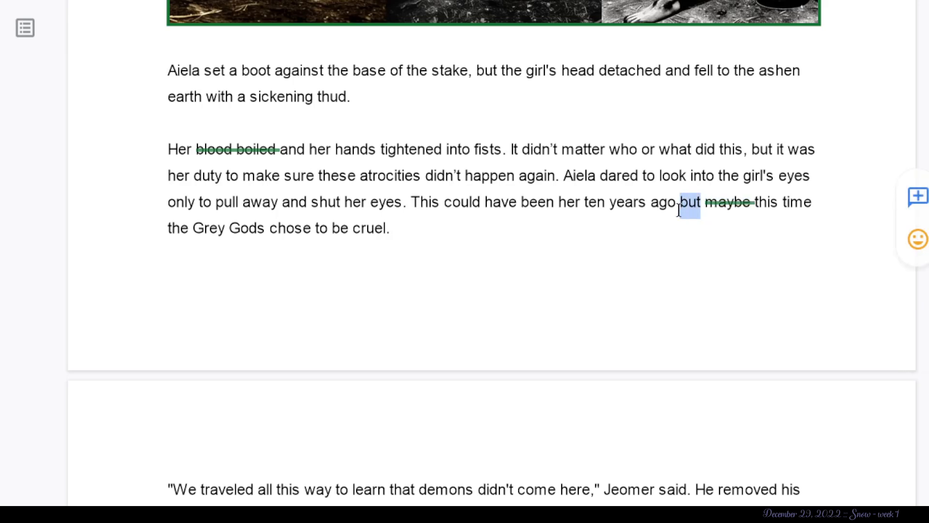
- Examine the next page's opening dialogue, marking "upon" in the phrase "getting a better look upon the girl"
{"action": "scroll", "coordinate": [309, 219], "scroll_direction": "up", "scroll_amount": 2}
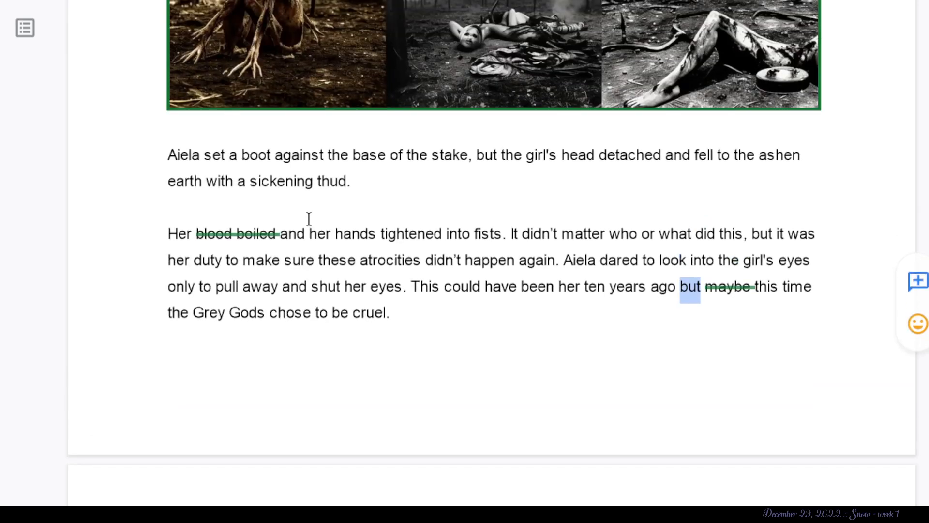
{"action": "scroll", "coordinate": [309, 218], "scroll_direction": "down", "scroll_amount": 8}
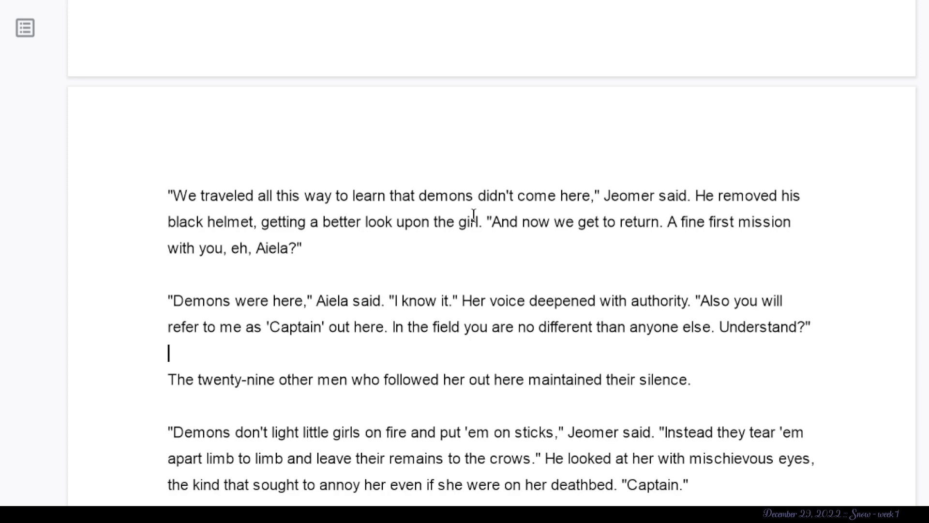
{"action": "mouse_move", "coordinate": [422, 221]}
{"action": "left_mouse_down"}
{"action": "mouse_move", "coordinate": [404, 222]}
{"action": "mouse_move", "coordinate": [472, 196]}
{"action": "mouse_move", "coordinate": [437, 220]}
{"action": "left_mouse_up"}
{"action": "left_click", "coordinate": [403, 222]}
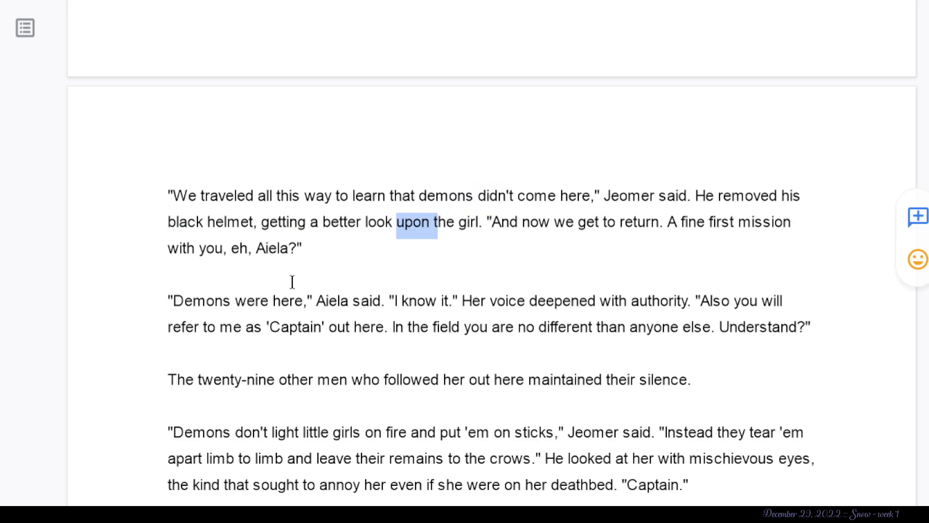
- Examine Aiela's reply "Demons were here" through "I know it" and compare it with the chapter's opening paragraph
{"action": "left_click", "coordinate": [265, 252]}
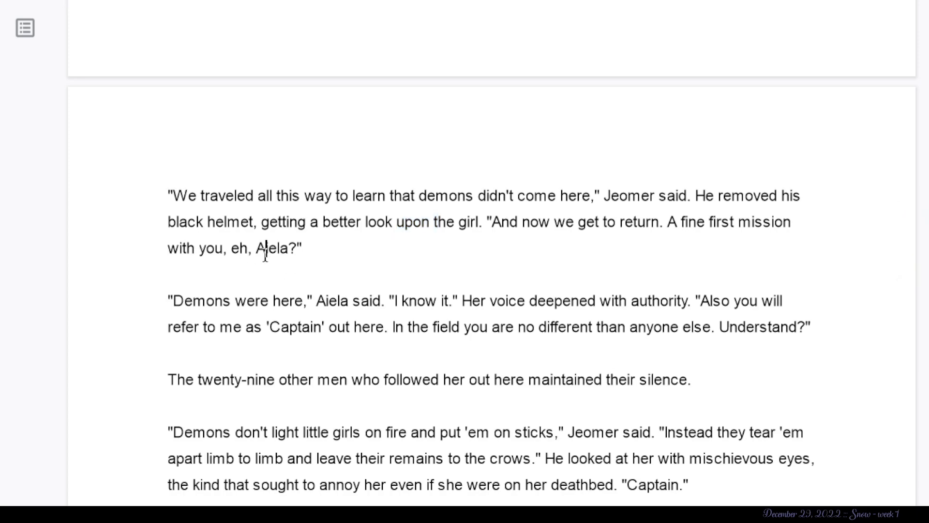
{"action": "scroll", "coordinate": [329, 254], "scroll_direction": "down", "scroll_amount": 3}
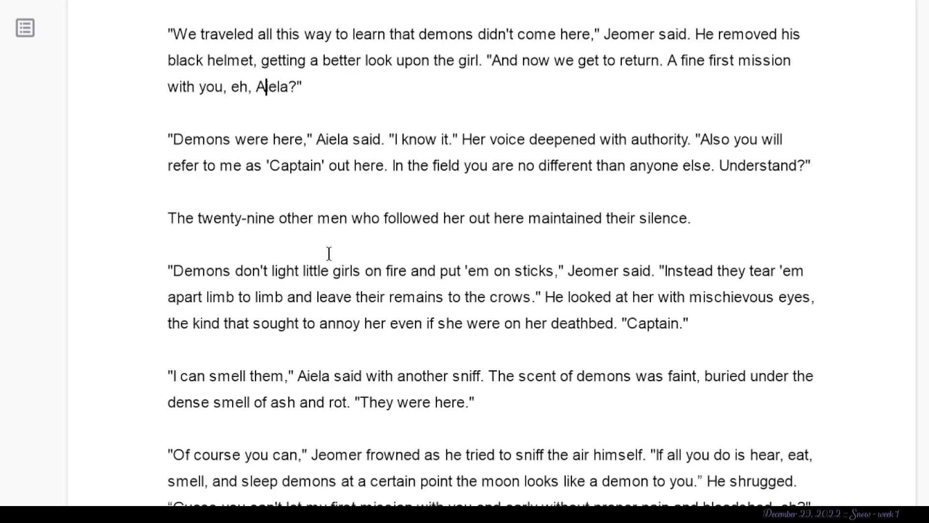
{"action": "left_click_drag", "start_coordinate": [308, 138], "coordinate": [165, 146]}
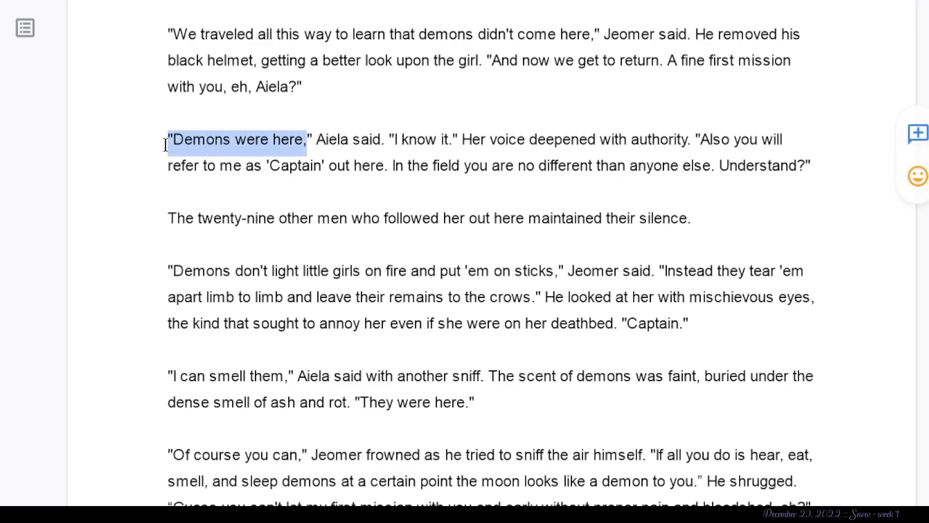
{"action": "left_click_drag", "start_coordinate": [462, 139], "coordinate": [168, 153]}
{"action": "scroll", "coordinate": [159, 147], "scroll_direction": "up", "scroll_amount": 10}
{"action": "scroll", "coordinate": [159, 146], "scroll_direction": "up", "scroll_amount": 15}
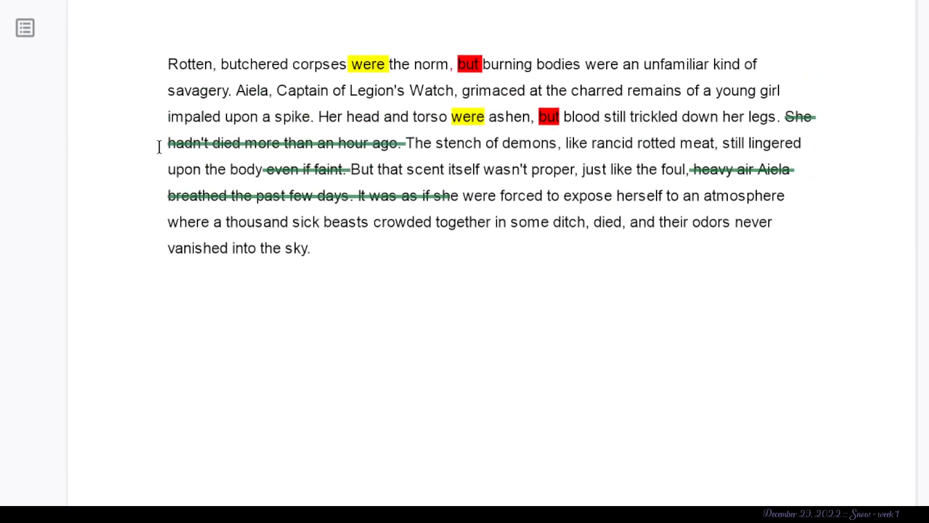
{"action": "scroll", "coordinate": [158, 145], "scroll_direction": "up", "scroll_amount": 1}
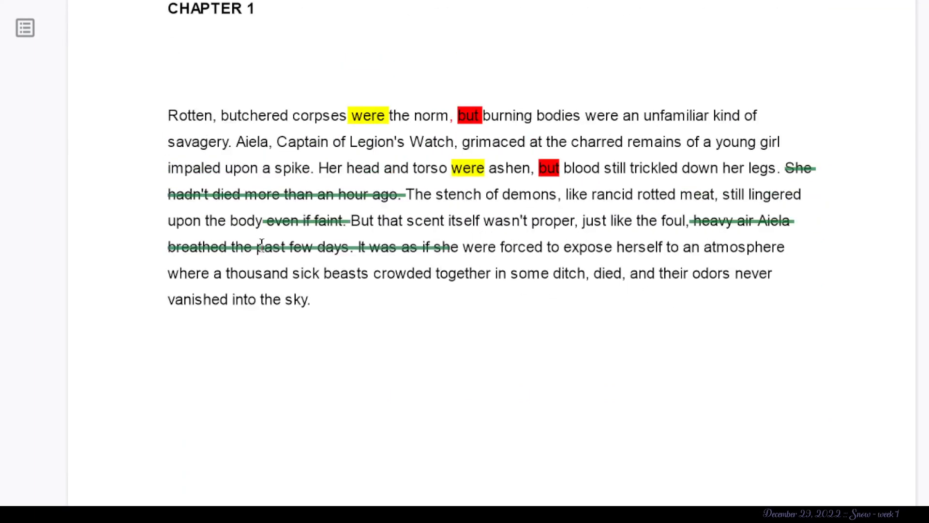
{"action": "scroll", "coordinate": [261, 244], "scroll_direction": "down", "scroll_amount": 15}
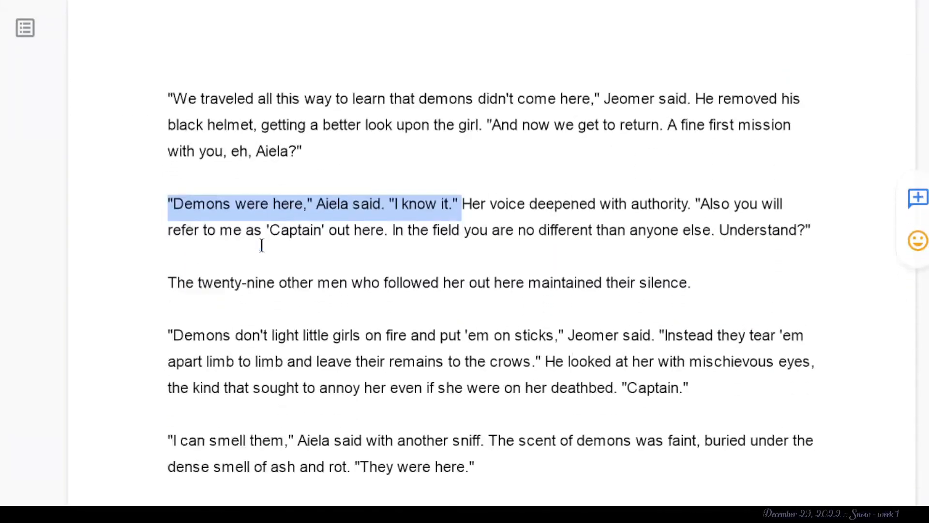
- Examine "Her voice deepened with authority" and check it against "these atrocities didn't happen again" on the preceding page
{"action": "left_click_drag", "start_coordinate": [709, 202], "coordinate": [495, 215]}
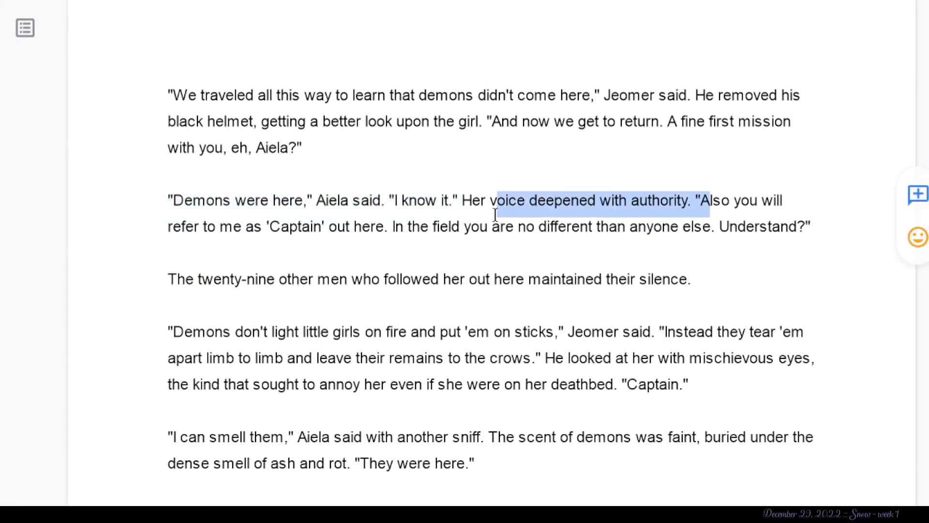
{"action": "left_click", "coordinate": [495, 214]}
{"action": "left_click_drag", "start_coordinate": [687, 209], "coordinate": [462, 208]}
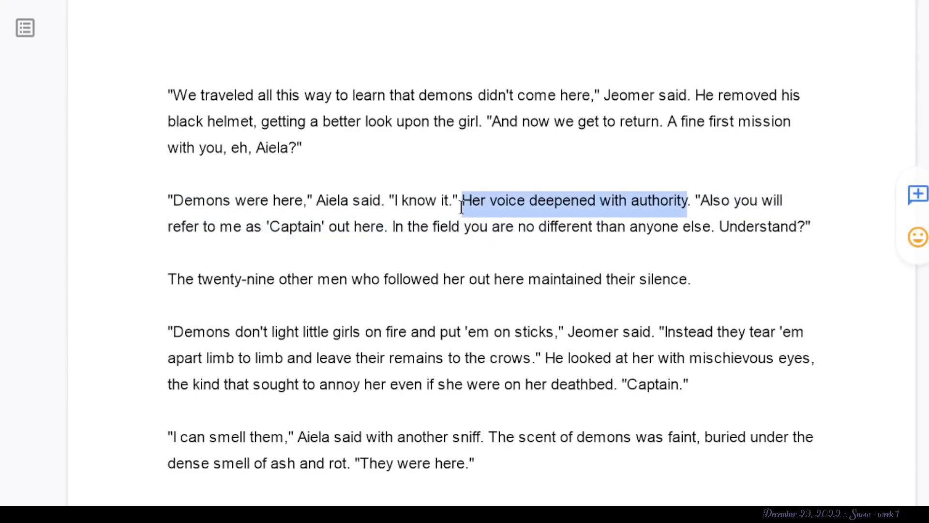
{"action": "scroll", "coordinate": [461, 207], "scroll_direction": "down", "scroll_amount": 2}
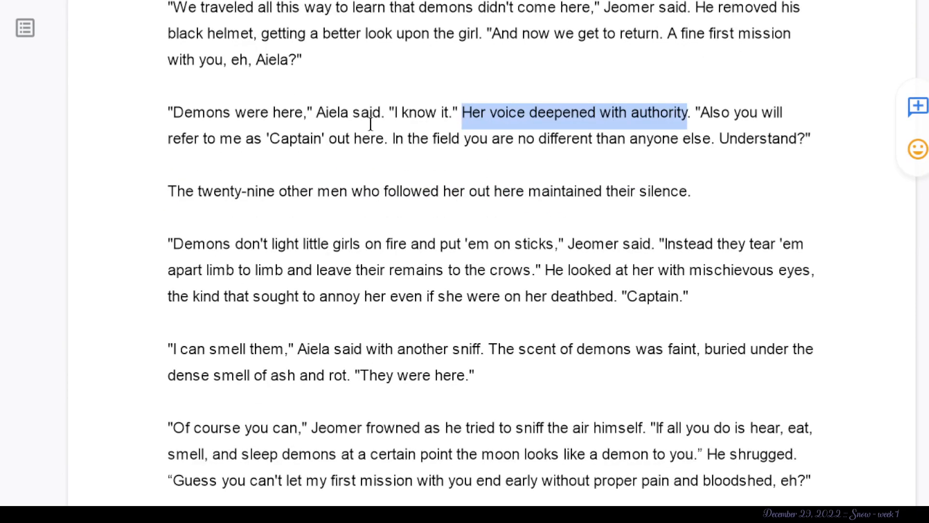
{"action": "left_click", "coordinate": [367, 152]}
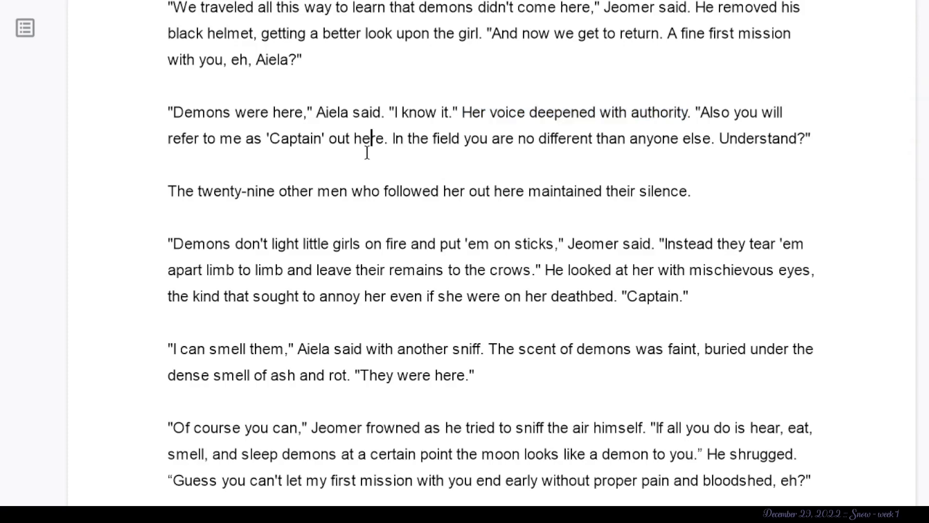
{"action": "scroll", "coordinate": [367, 153], "scroll_direction": "up", "scroll_amount": 7}
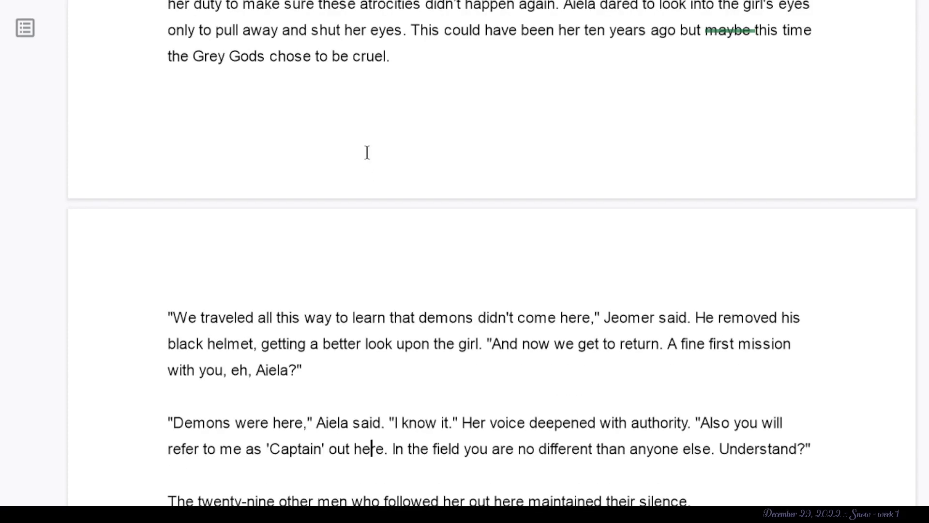
{"action": "scroll", "coordinate": [367, 152], "scroll_direction": "up", "scroll_amount": 1}
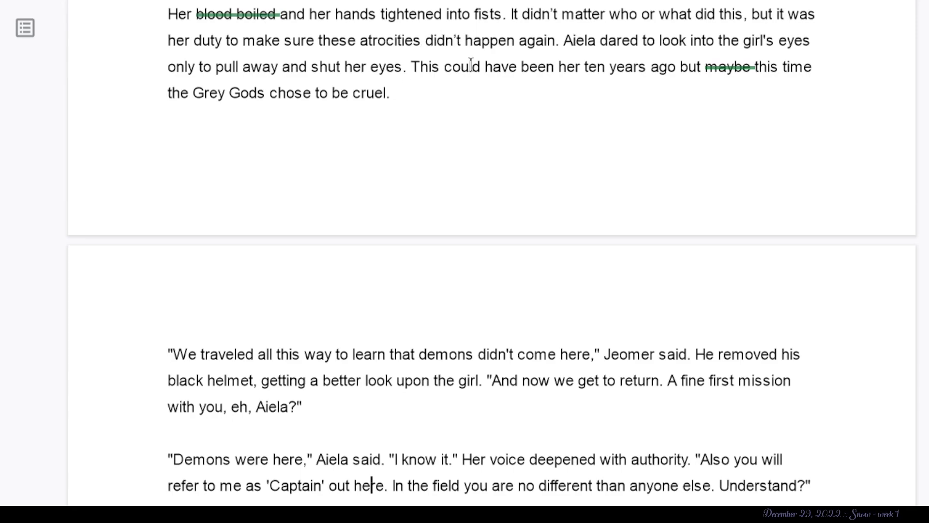
{"action": "left_click_drag", "start_coordinate": [559, 42], "coordinate": [348, 39]}
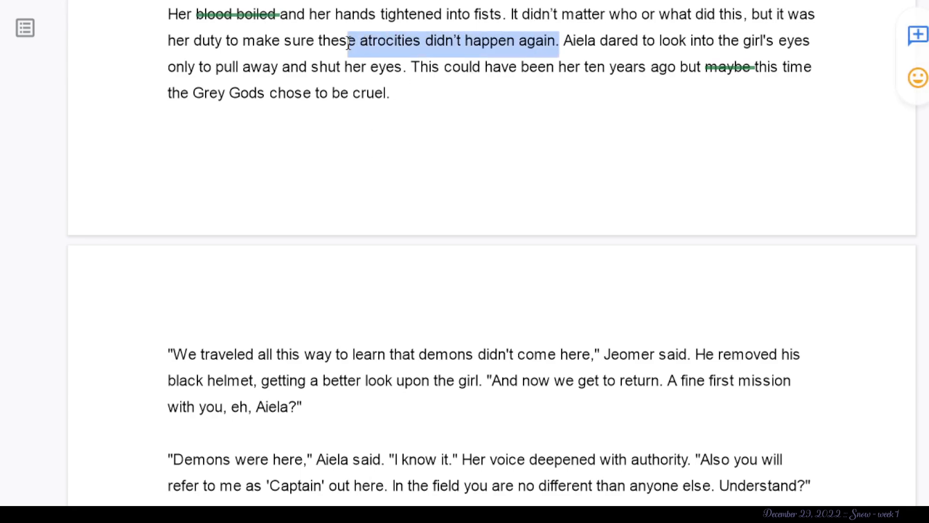
{"action": "scroll", "coordinate": [347, 37], "scroll_direction": "down", "scroll_amount": 3}
{"action": "scroll", "coordinate": [348, 37], "scroll_direction": "down", "scroll_amount": 1}
{"action": "left_click", "coordinate": [522, 265]}
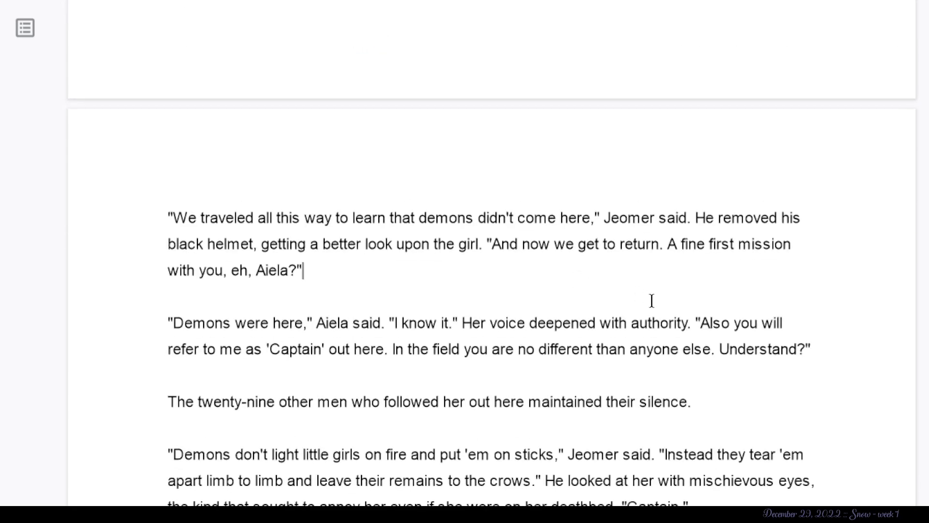
- Read from Jeomer's first line through the sentence about the men's silence, marking "Jeomer" and "twenty-nine"
{"action": "scroll", "coordinate": [651, 299], "scroll_direction": "down", "scroll_amount": 2}
{"action": "scroll", "coordinate": [651, 299], "scroll_direction": "down", "scroll_amount": 1}
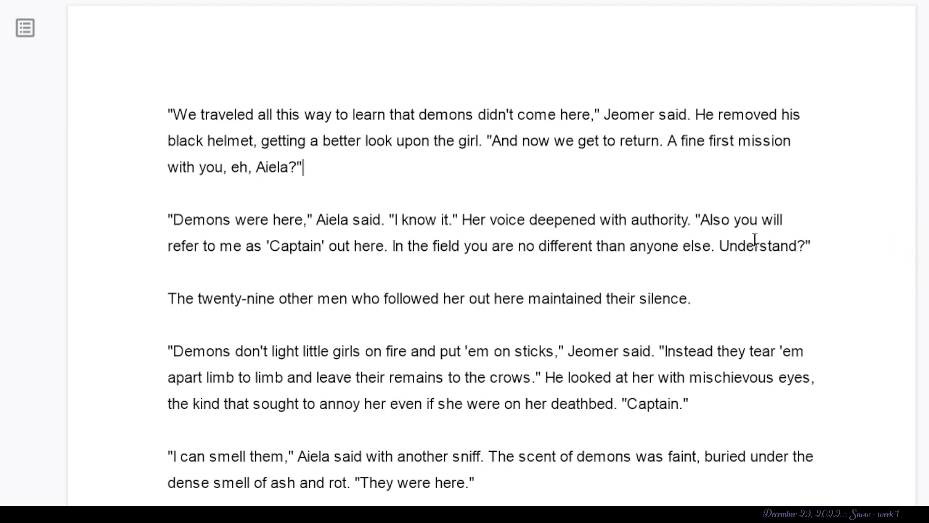
{"action": "left_click_drag", "start_coordinate": [603, 116], "coordinate": [652, 116]}
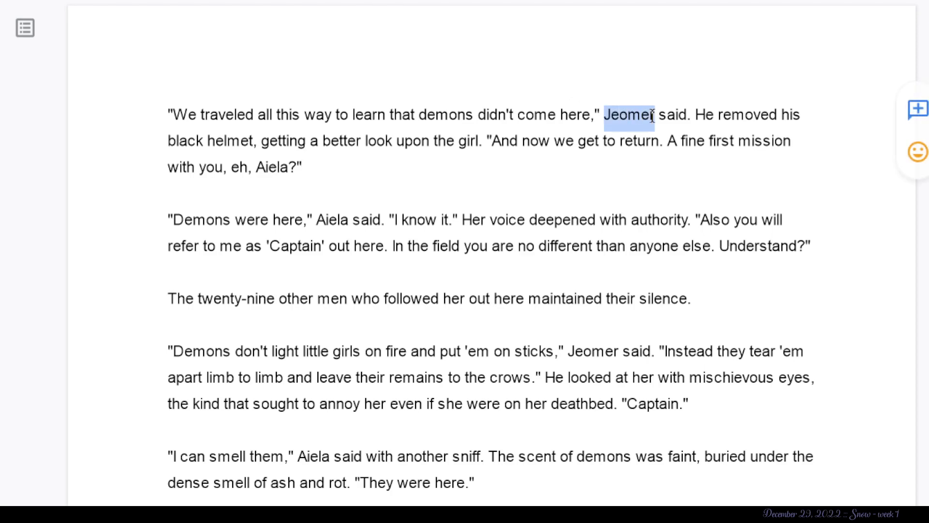
{"action": "scroll", "coordinate": [564, 216], "scroll_direction": "down", "scroll_amount": 2}
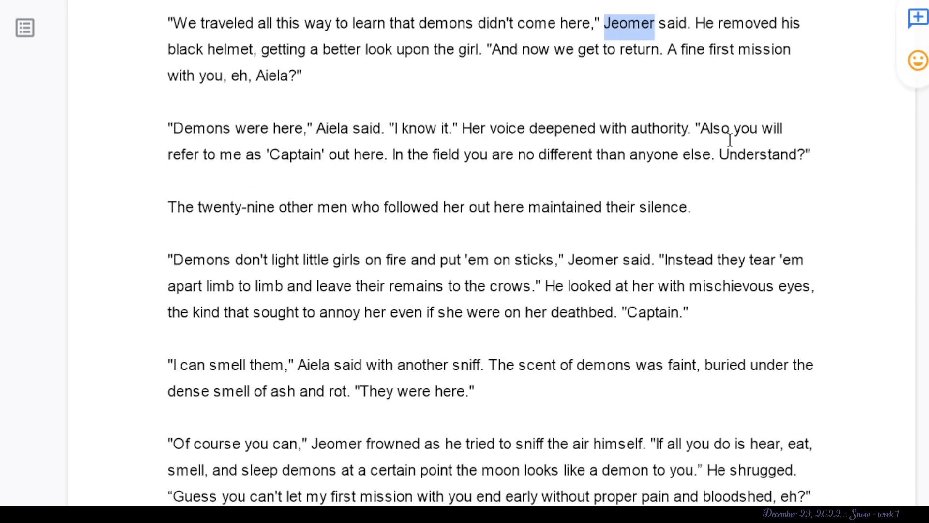
{"action": "scroll", "coordinate": [102, 218], "scroll_direction": "down", "scroll_amount": 2}
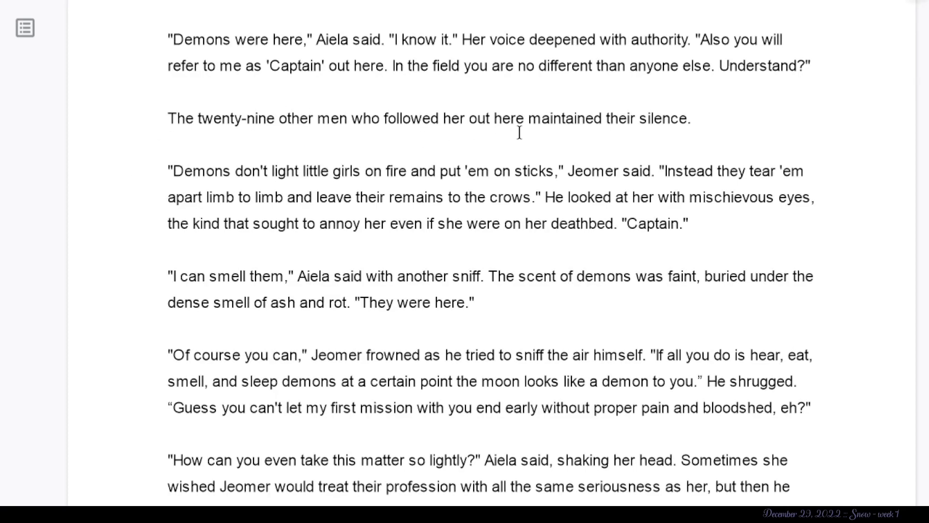
{"action": "left_click", "coordinate": [693, 121]}
{"action": "scroll", "coordinate": [132, 188], "scroll_direction": "down", "scroll_amount": 1}
{"action": "scroll", "coordinate": [131, 188], "scroll_direction": "down", "scroll_amount": 3}
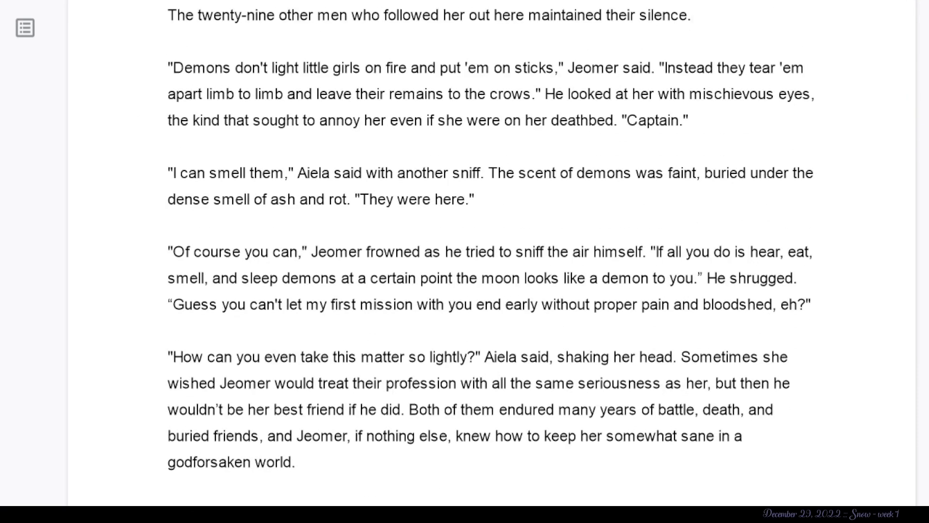
{"action": "left_click_drag", "start_coordinate": [275, 15], "coordinate": [200, 11]}
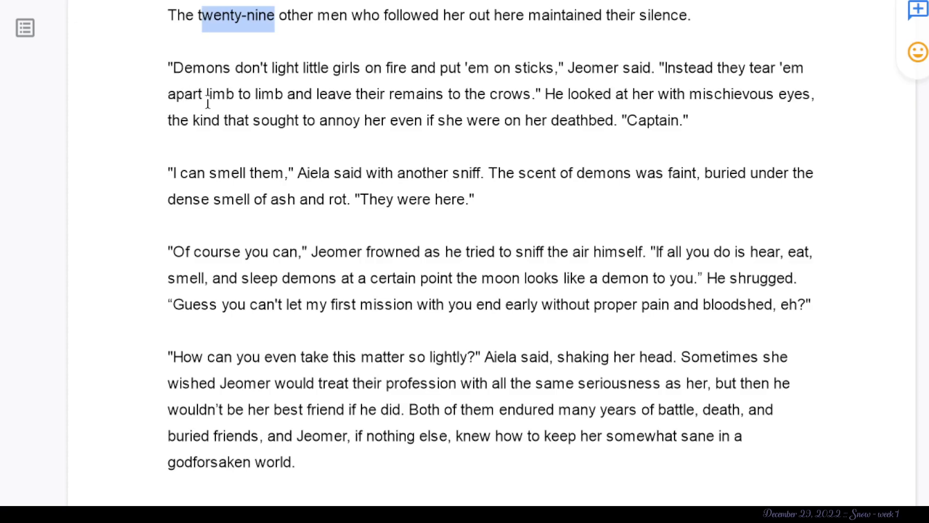
- Examine Jeomer's line "Demons don't light little girls on fire", marking "fire" and "'em on sticks"
{"action": "left_click", "coordinate": [201, 74]}
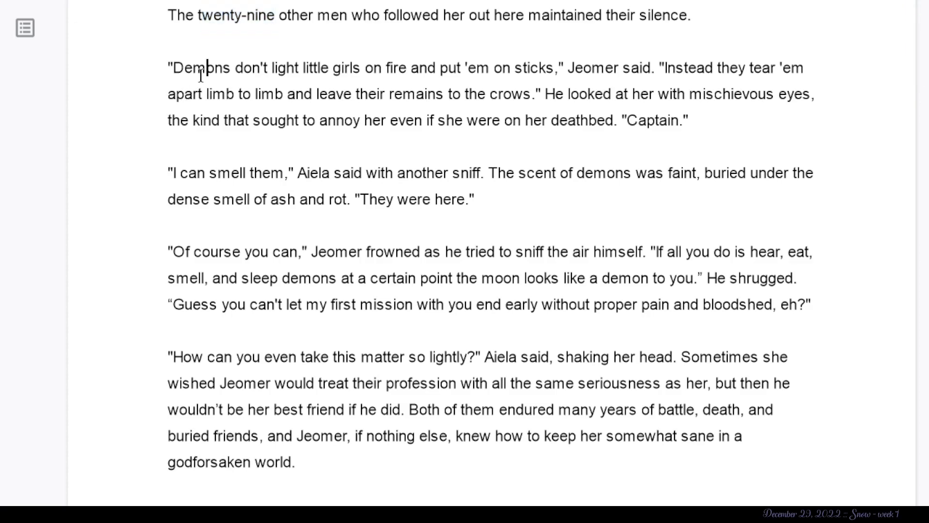
{"action": "left_click", "coordinate": [172, 77]}
{"action": "left_click", "coordinate": [160, 86]}
{"action": "double_click", "coordinate": [386, 65]}
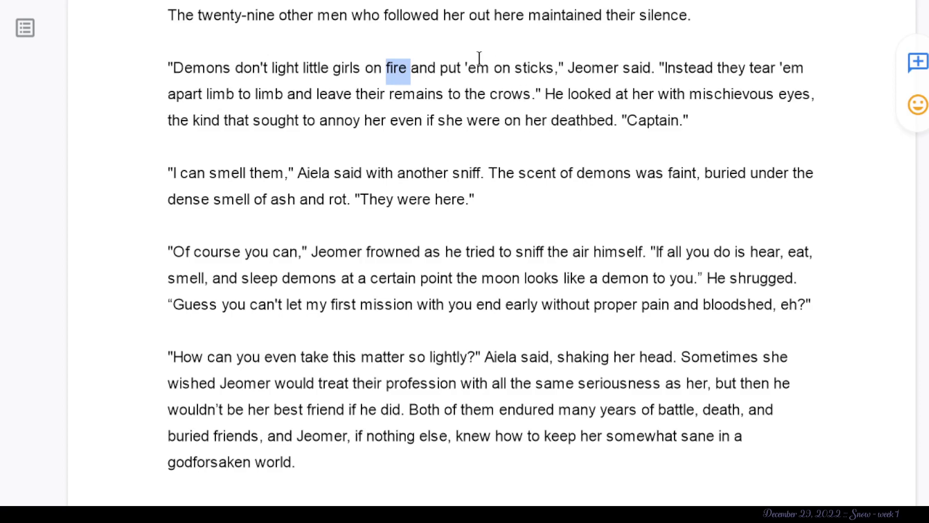
{"action": "left_click_drag", "start_coordinate": [564, 68], "coordinate": [465, 68]}
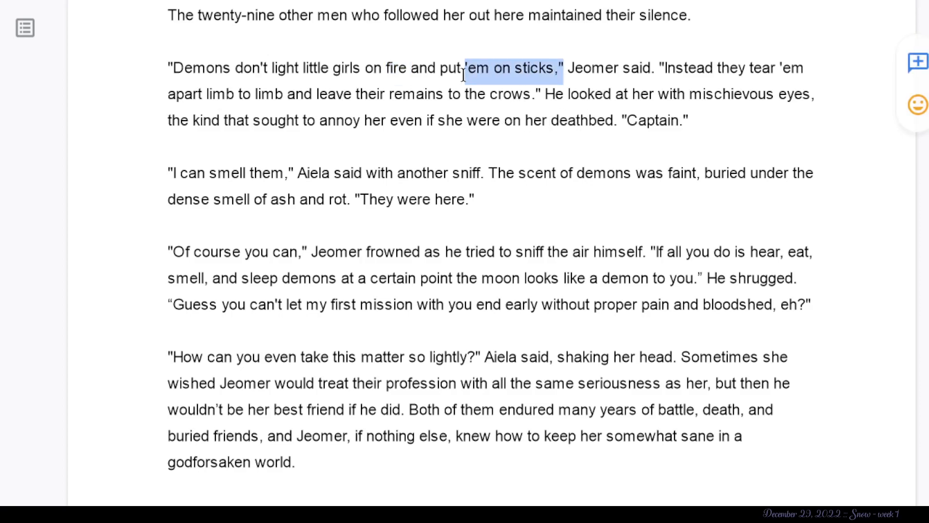
{"action": "left_click", "coordinate": [543, 66]}
{"action": "left_click_drag", "start_coordinate": [559, 66], "coordinate": [665, 61]}
{"action": "left_click", "coordinate": [665, 62]}
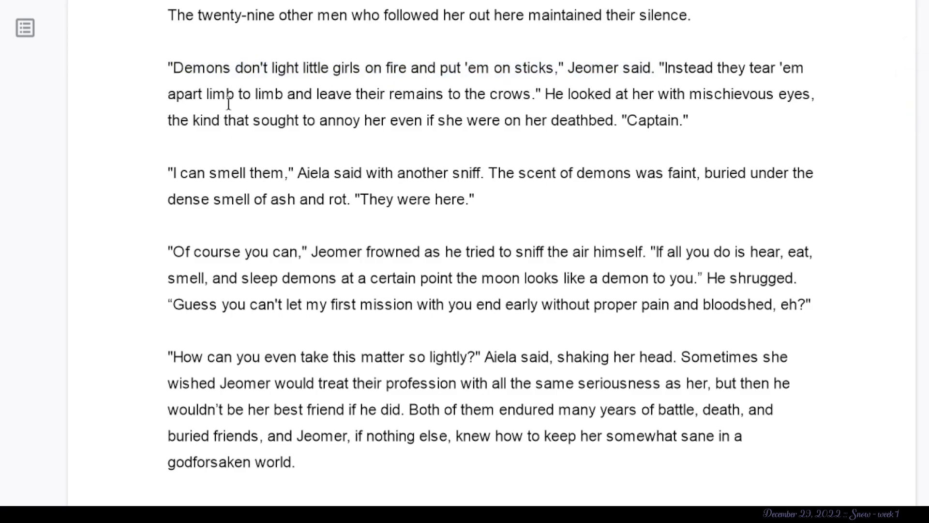
- Suggest deleting the narration from "He looked at her with mischievous eyes" through "on her deathbed", keeping "Captain."
{"action": "left_click_drag", "start_coordinate": [535, 91], "coordinate": [787, 122]}
{"action": "left_click", "coordinate": [551, 91]}
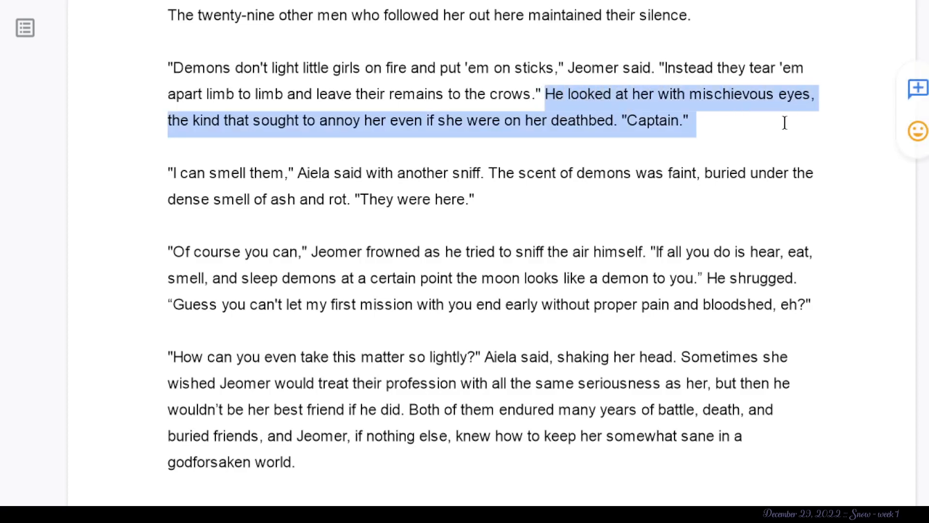
{"action": "left_click", "coordinate": [785, 123]}
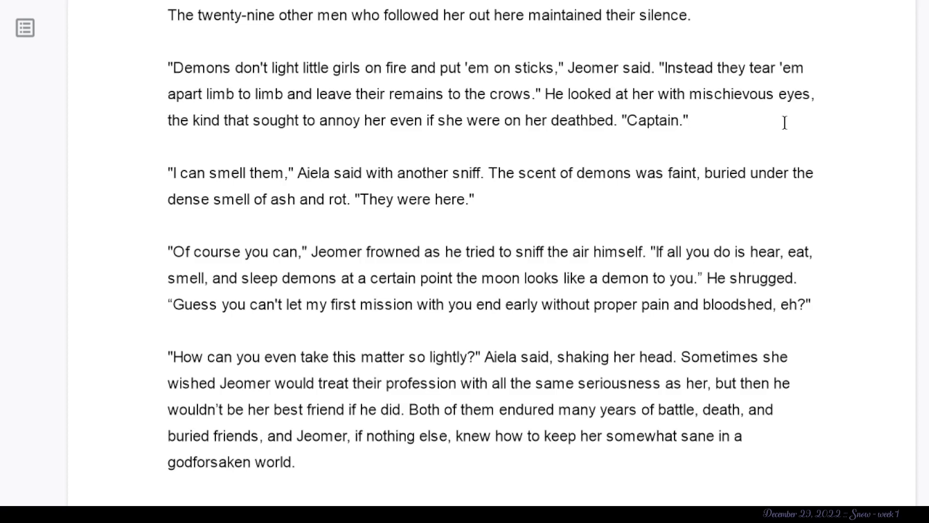
{"action": "left_click_drag", "start_coordinate": [628, 95], "coordinate": [608, 133]}
{"action": "left_click", "coordinate": [564, 95]}
{"action": "key", "text": "BackSpace"}
{"action": "left_click", "coordinate": [377, 220]}
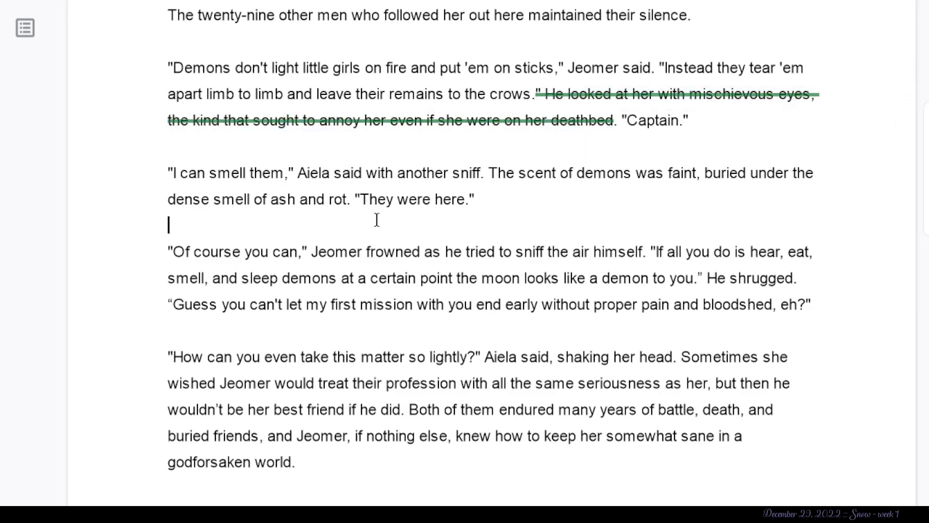
- Suggest deleting "I can smell them," Aiela said with another sniff, including the "The" that follows
{"action": "scroll", "coordinate": [376, 220], "scroll_direction": "down", "scroll_amount": 3}
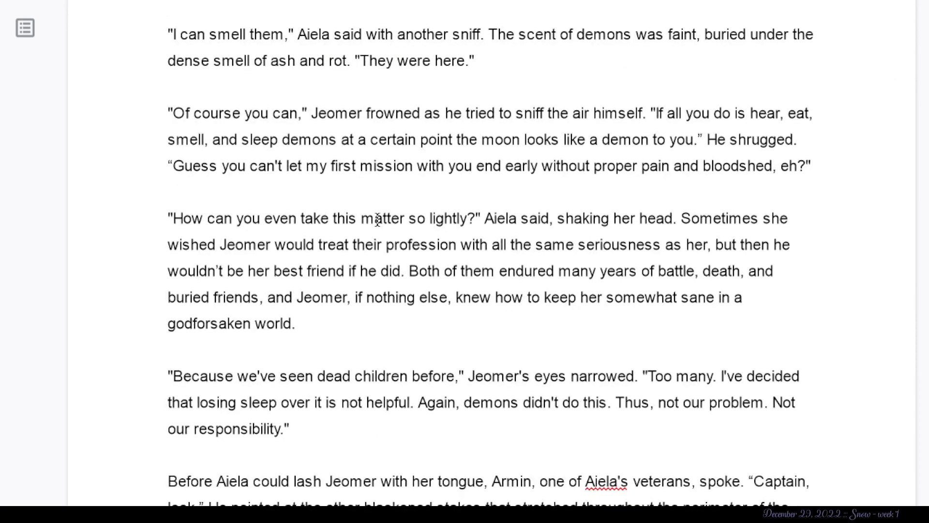
{"action": "left_click", "coordinate": [167, 37]}
{"action": "left_click_drag", "start_coordinate": [167, 37], "coordinate": [513, 31]}
{"action": "key", "text": "BackSpace"}
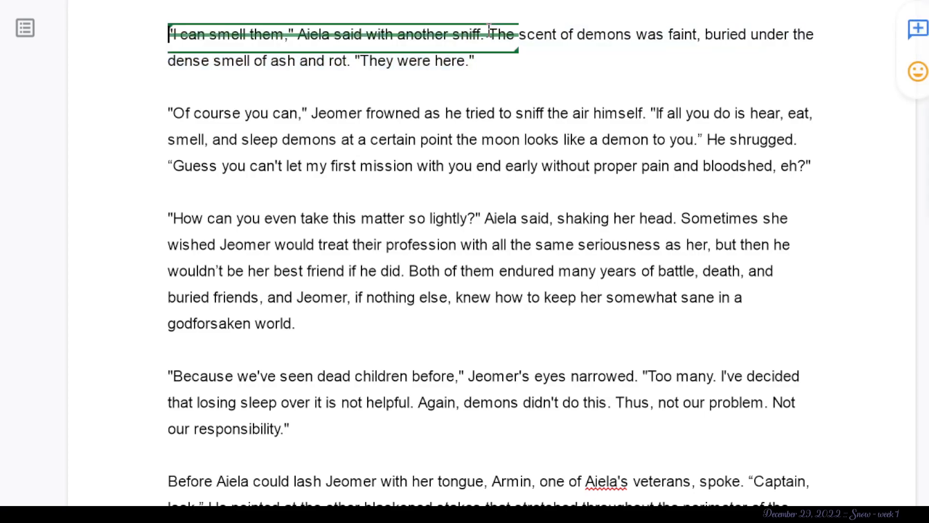
{"action": "left_click", "coordinate": [540, 63]}
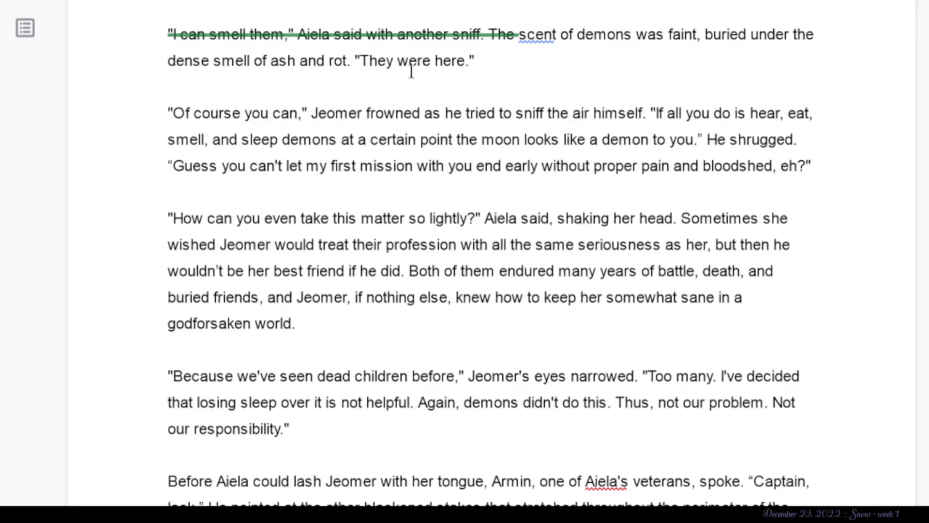
- Extend the suggested deletion through "scent of demons was faint, buried under the dense smell of ash and rot", keeping "They were here."
{"action": "left_click", "coordinate": [405, 47]}
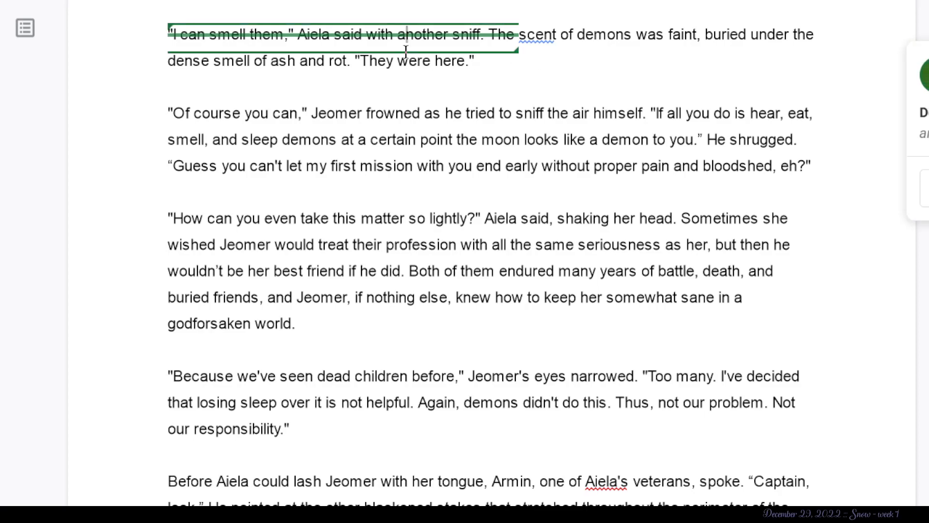
{"action": "left_click", "coordinate": [502, 52]}
{"action": "left_click", "coordinate": [547, 68]}
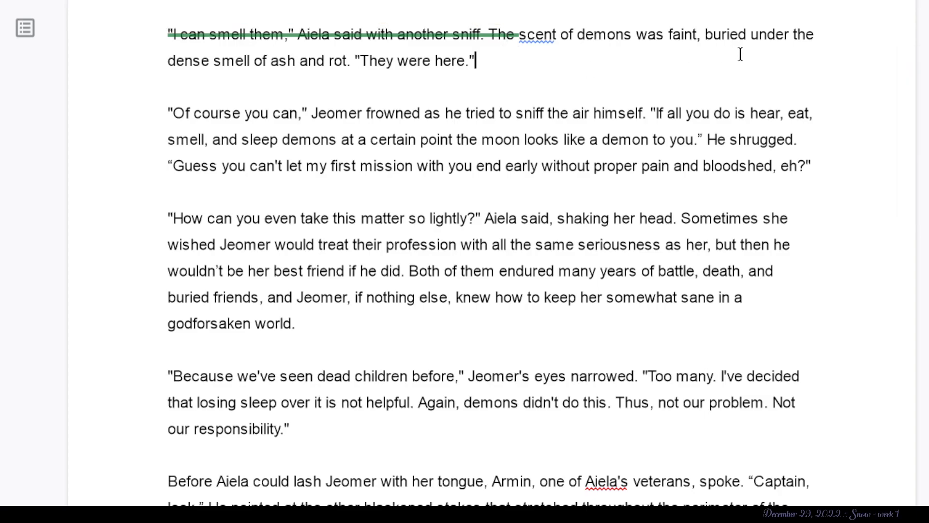
{"action": "left_click_drag", "start_coordinate": [705, 35], "coordinate": [503, 37]}
{"action": "key", "text": "BackSpace"}
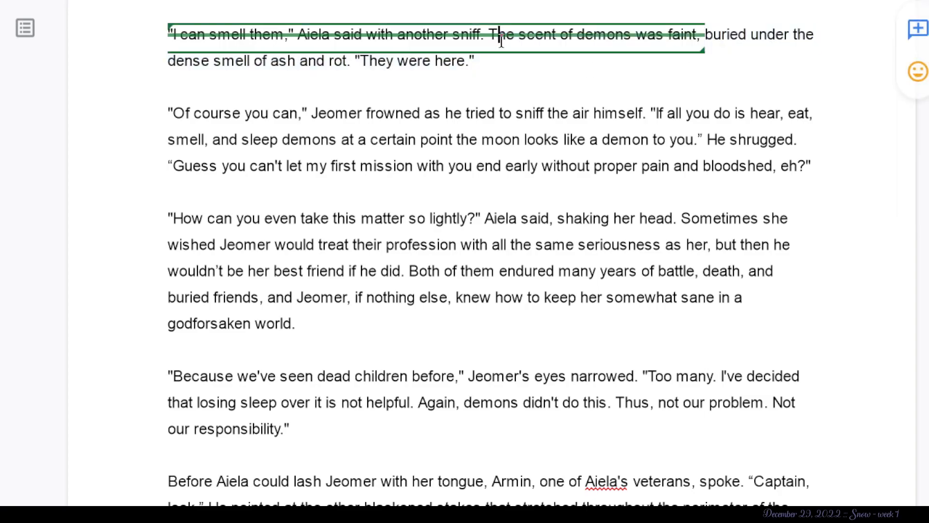
{"action": "left_click", "coordinate": [643, 119]}
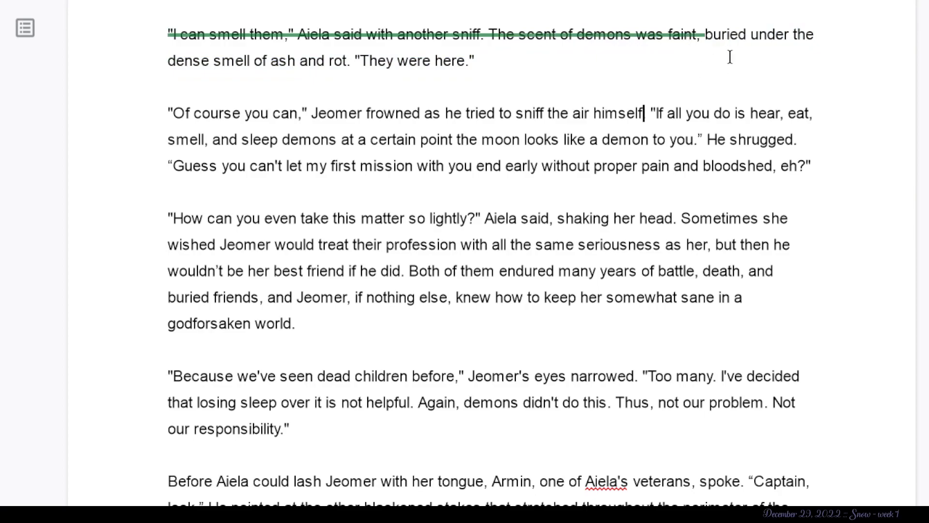
{"action": "left_click_drag", "start_coordinate": [360, 61], "coordinate": [307, 41]}
{"action": "key", "text": "BackSpace"}
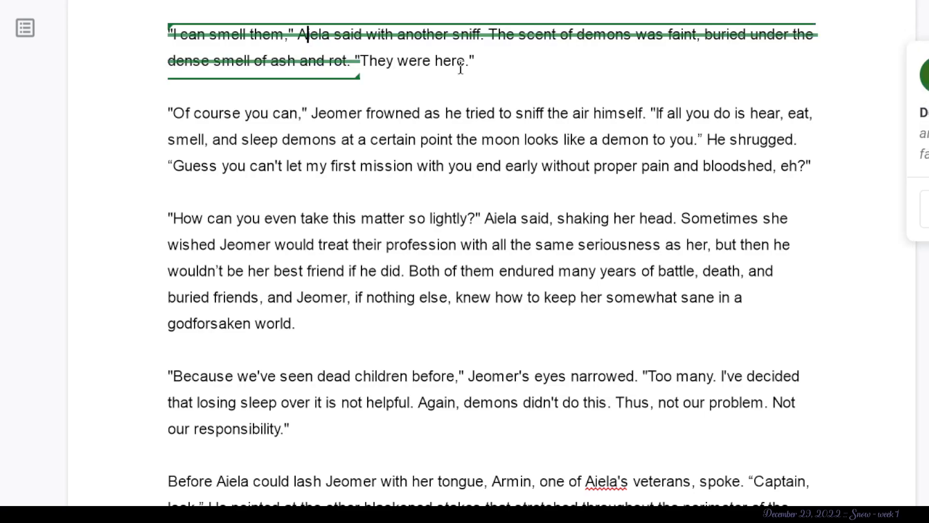
- Extend the suggested deletion over "They were here." and suggest deleting Jeomer's "Of course you can," in the following paragraph
{"action": "left_click_drag", "start_coordinate": [420, 55], "coordinate": [303, 35]}
{"action": "key", "text": "BackSpace"}
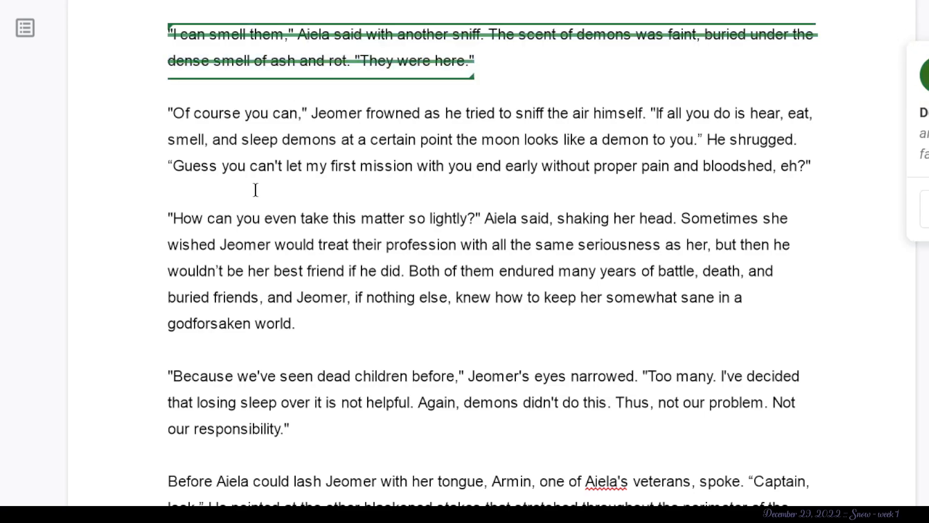
{"action": "scroll", "coordinate": [256, 188], "scroll_direction": "down", "scroll_amount": 2}
{"action": "left_click_drag", "start_coordinate": [306, 38], "coordinate": [147, 104]}
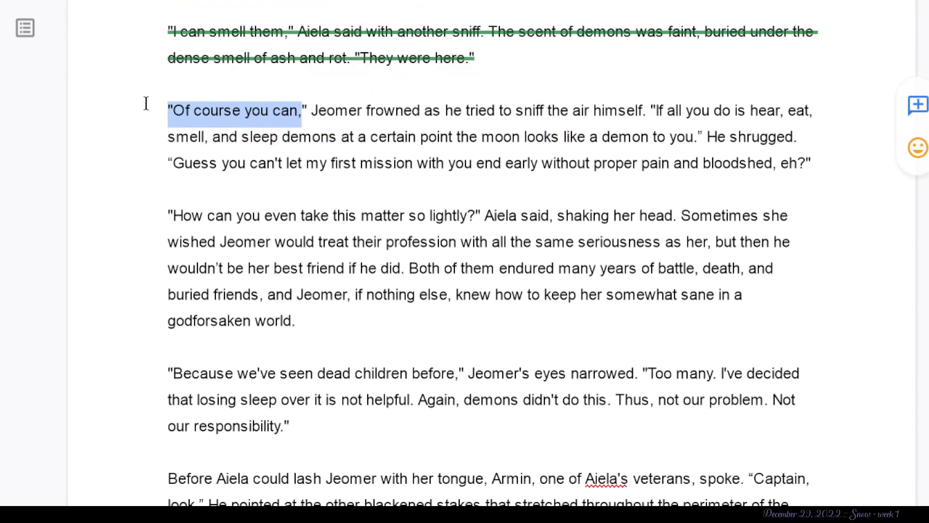
{"action": "key", "text": "BackSpace"}
{"action": "left_click", "coordinate": [653, 100]}
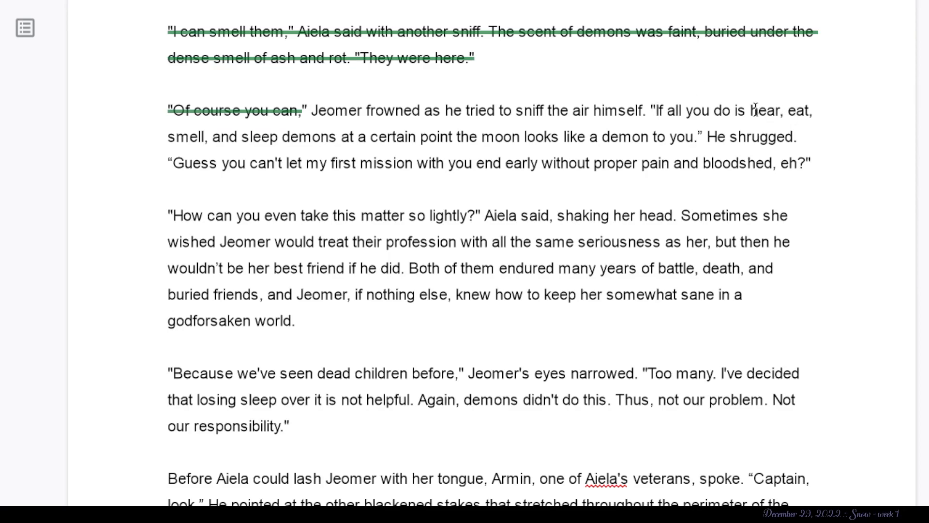
- Suggest deleting "If all you do is hear, eat, smell, and sleep demons at a certain point" and the beat "He shrugged."
{"action": "left_click_drag", "start_coordinate": [292, 141], "coordinate": [714, 118]}
{"action": "key", "text": "BackSpace"}
{"action": "left_click", "coordinate": [360, 164]}
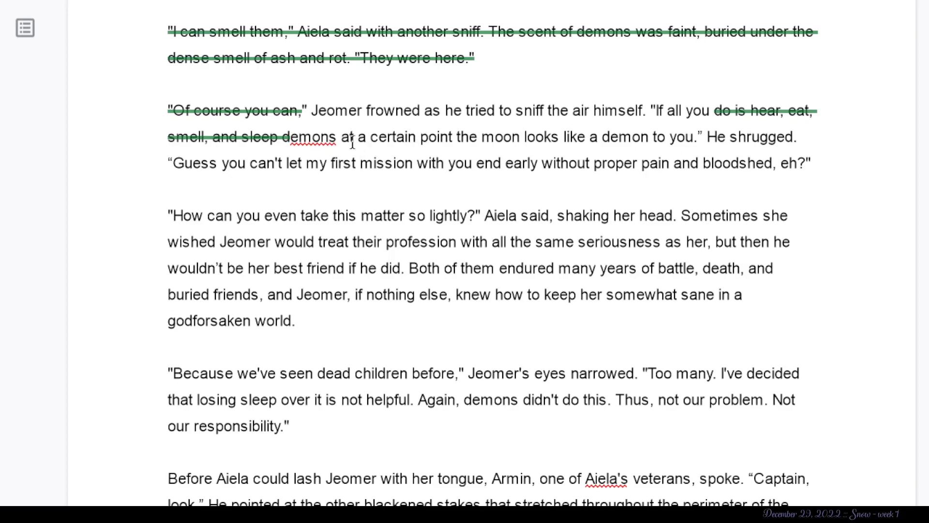
{"action": "left_click_drag", "start_coordinate": [455, 137], "coordinate": [656, 111]}
{"action": "key", "text": "alt+shift+5"}
{"action": "left_click", "coordinate": [716, 160]}
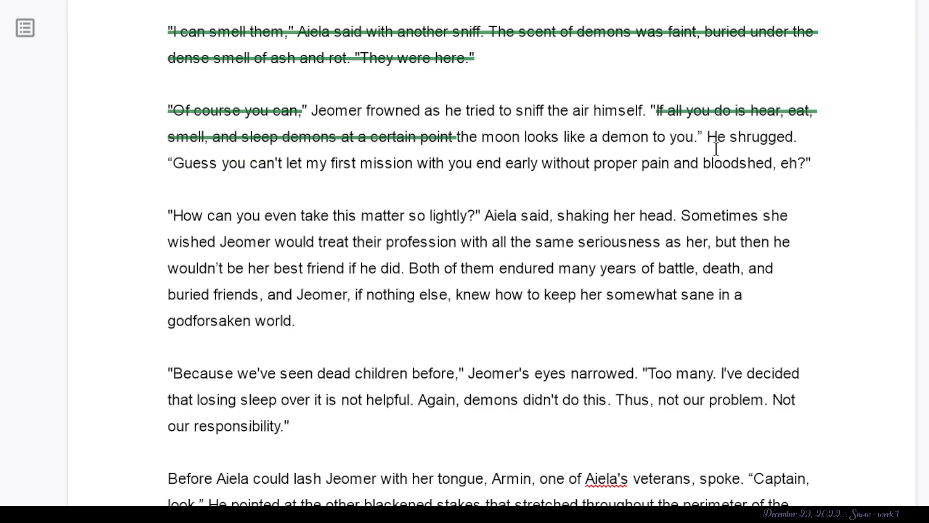
{"action": "left_click_drag", "start_coordinate": [708, 137], "coordinate": [822, 132]}
{"action": "key", "text": "alt+shift+5"}
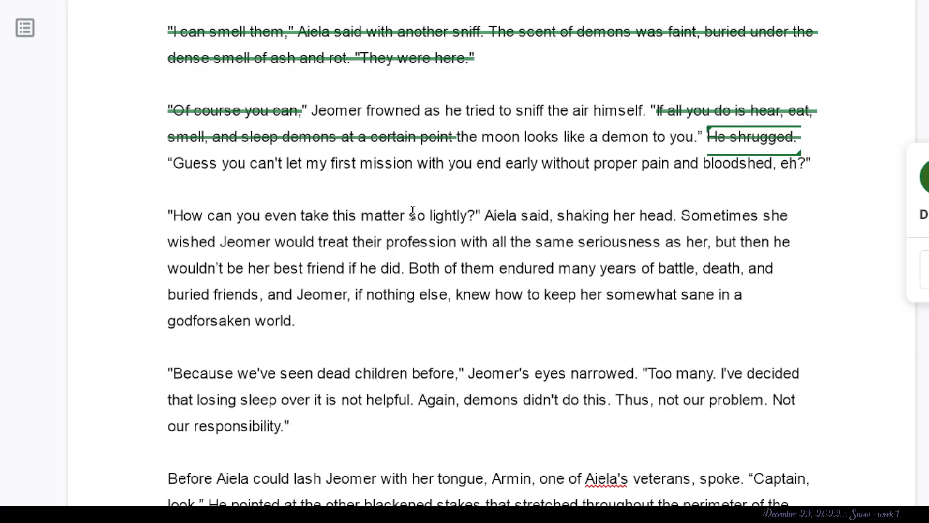
- Examine the start of the paragraph "How can you even take this matter so lightly?", marking the tag "Aiela said"
{"action": "scroll", "coordinate": [353, 223], "scroll_direction": "down", "scroll_amount": 2}
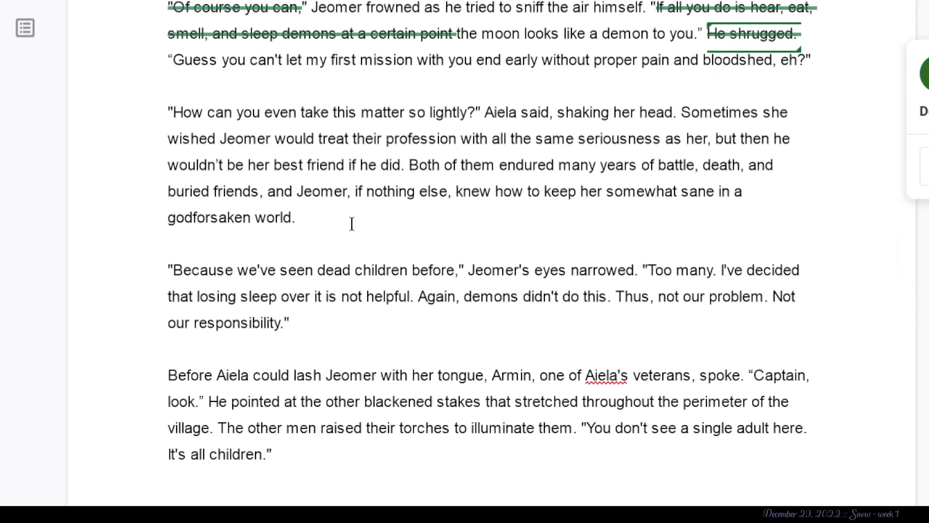
{"action": "left_click", "coordinate": [175, 66]}
{"action": "left_click", "coordinate": [183, 111]}
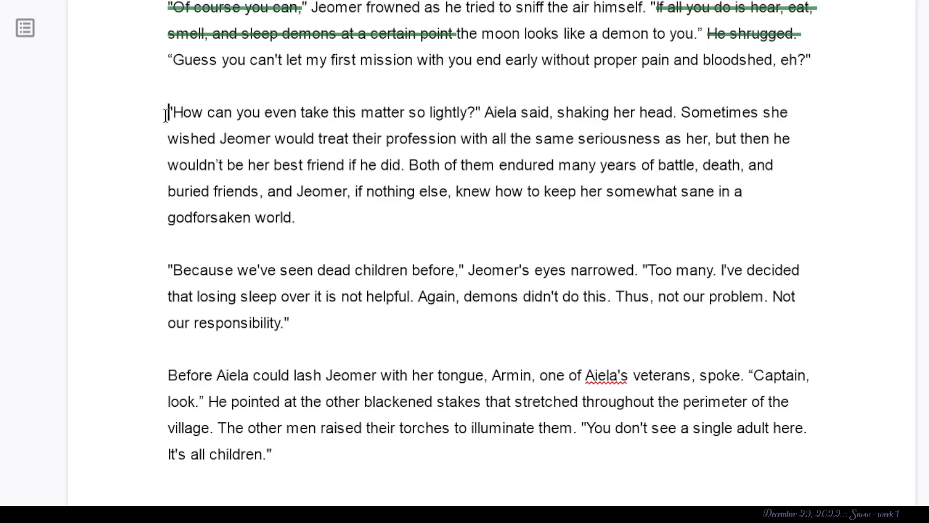
{"action": "left_click", "coordinate": [165, 115]}
{"action": "scroll", "coordinate": [165, 115], "scroll_direction": "down", "scroll_amount": 1}
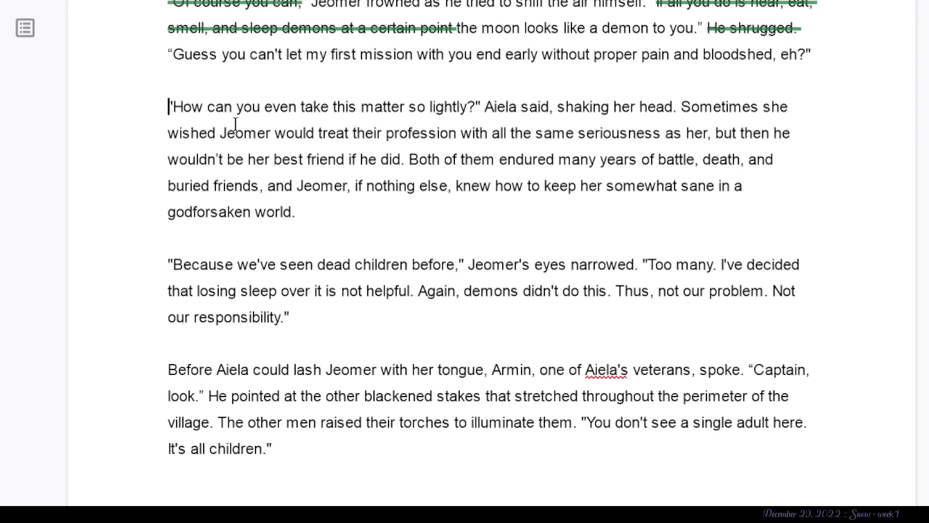
{"action": "left_click_drag", "start_coordinate": [485, 107], "coordinate": [549, 107]}
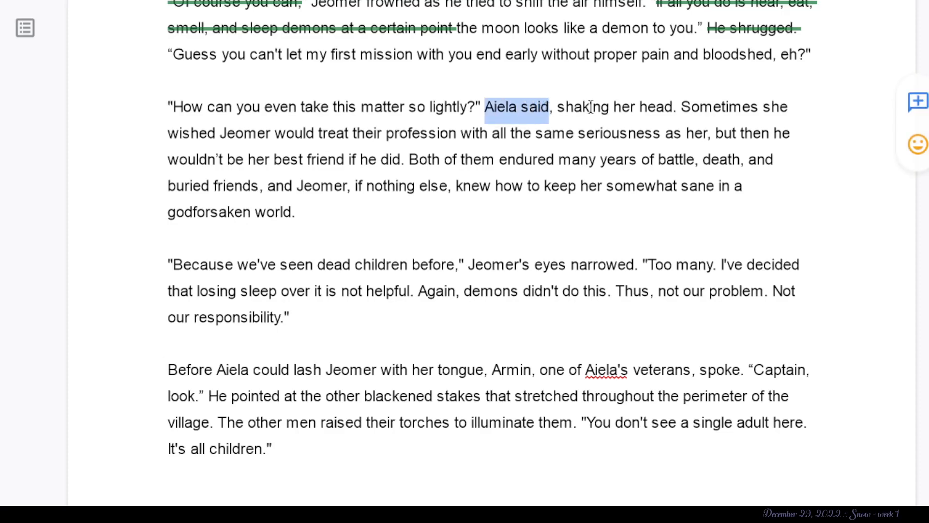
- Suggest deleting "her, but then he wouldn't be her best friend if he did." from Aiela's thoughts about Jeomer
{"action": "left_click", "coordinate": [681, 109]}
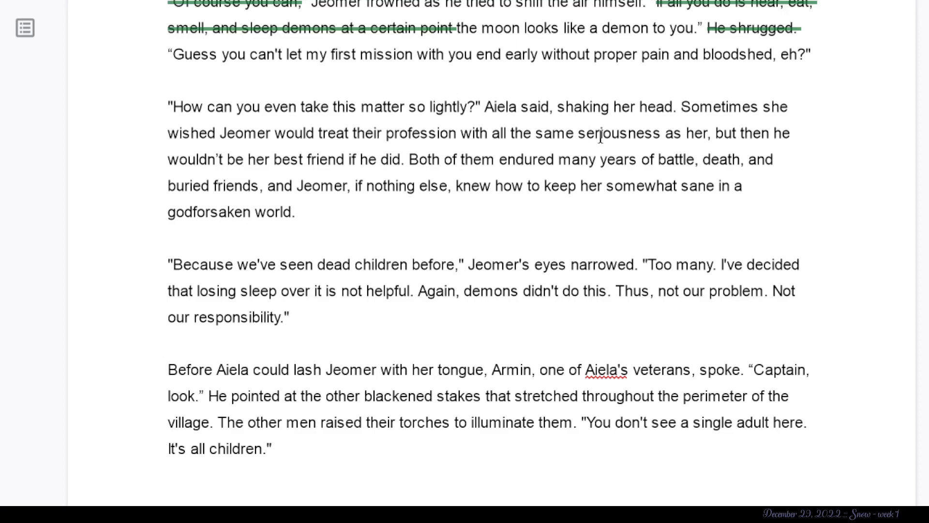
{"action": "left_click", "coordinate": [704, 133], "text": "shift"}
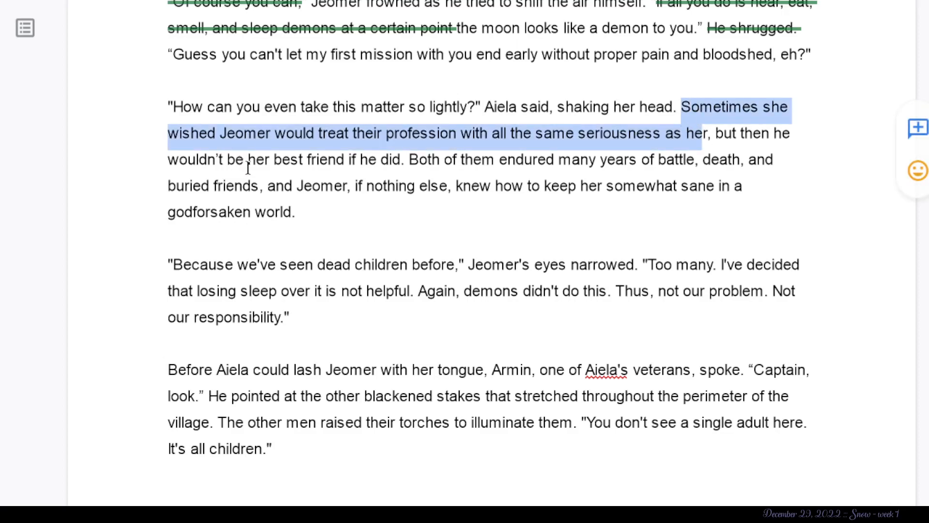
{"action": "left_click", "coordinate": [405, 160]}
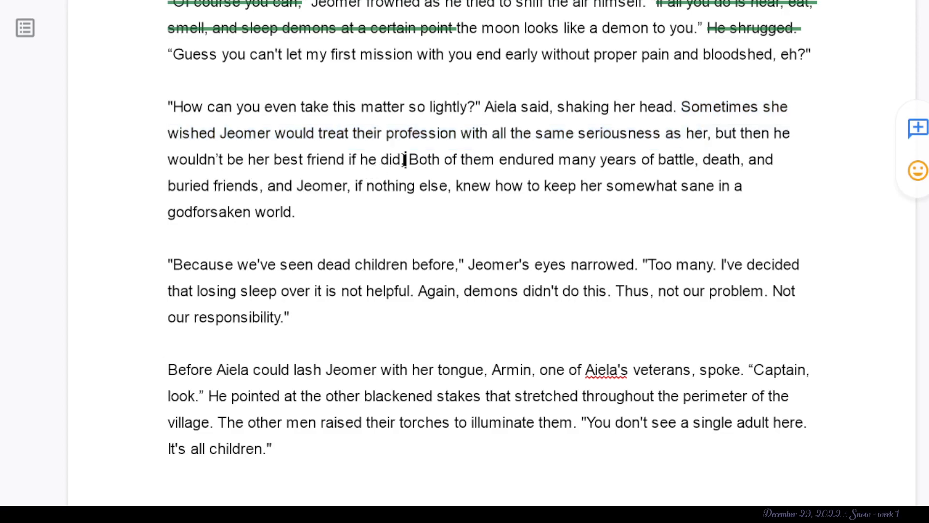
{"action": "left_click", "coordinate": [695, 137], "text": "shift"}
{"action": "key", "text": "BackSpace"}
{"action": "left_click", "coordinate": [443, 205]}
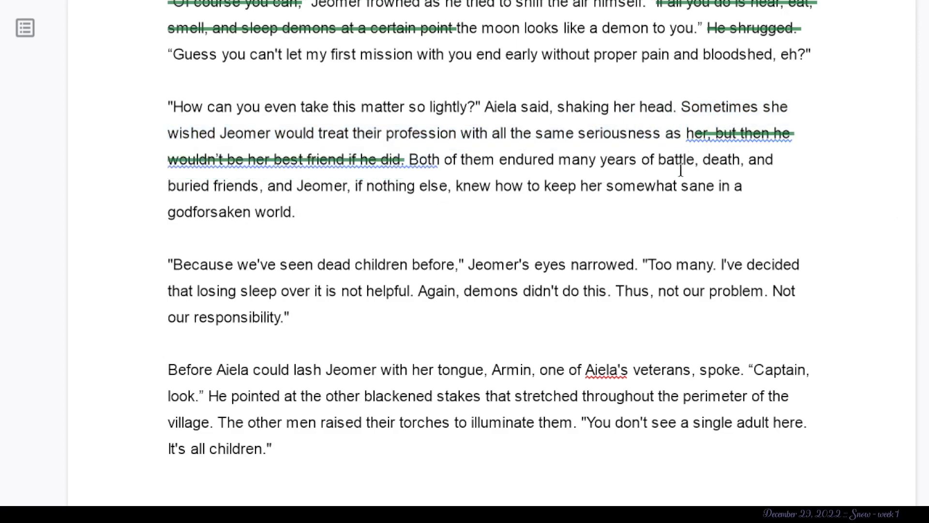
- Suggest splitting the paragraph before "Both of them endured many years of battle" with several line breaks
{"action": "left_click", "coordinate": [411, 158]}
{"action": "key", "text": "Return"}
{"action": "key", "text": "Return"}
{"action": "key", "text": "Return"}
{"action": "key", "text": "Return"}
{"action": "key", "text": "Return"}
{"action": "key", "text": "Return"}
{"action": "key", "text": "Return"}
{"action": "key", "text": "Return"}
{"action": "scroll", "coordinate": [411, 157], "scroll_direction": "down", "scroll_amount": 1}
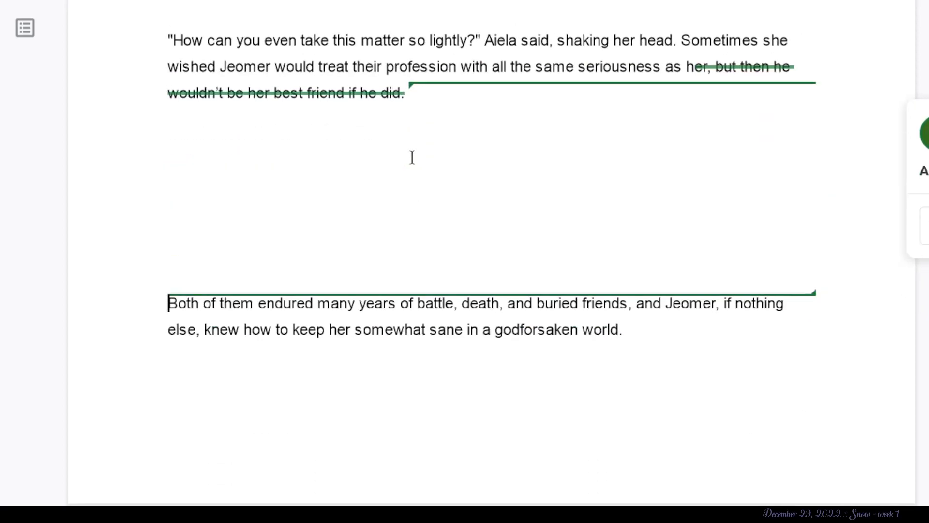
{"action": "left_click", "coordinate": [412, 157]}
- Examine Jeomer's reply "Because we've seen dead children before," marking its opening line through "I've decided"
{"action": "scroll", "coordinate": [354, 178], "scroll_direction": "down", "scroll_amount": 2}
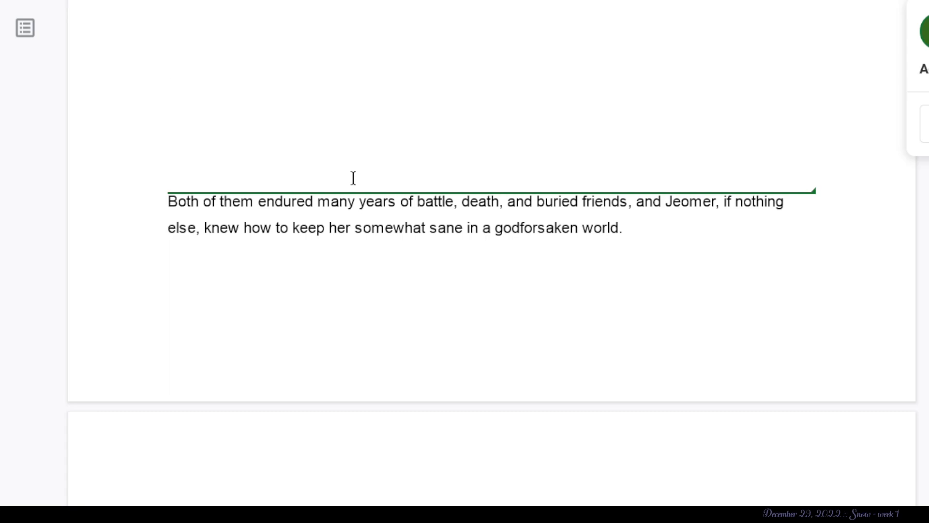
{"action": "scroll", "coordinate": [353, 178], "scroll_direction": "down", "scroll_amount": 1}
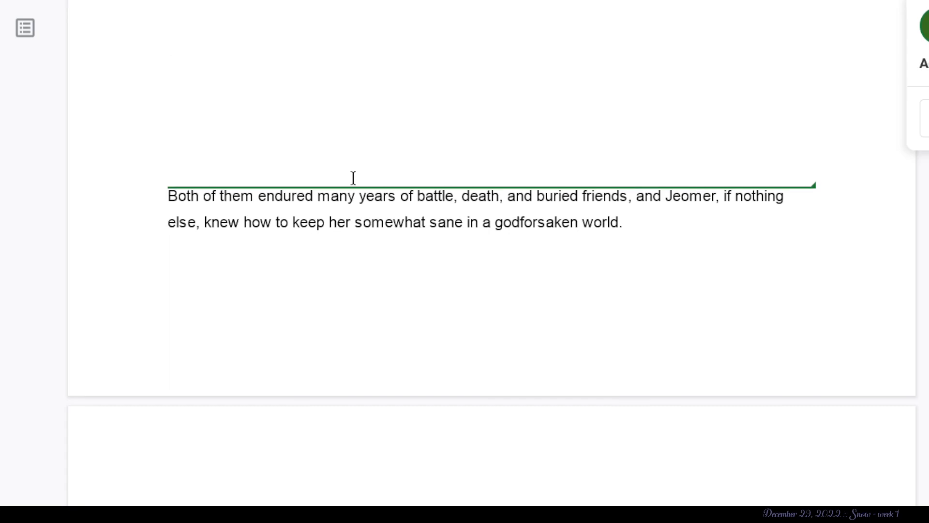
{"action": "scroll", "coordinate": [353, 178], "scroll_direction": "down", "scroll_amount": 3}
{"action": "scroll", "coordinate": [353, 178], "scroll_direction": "down", "scroll_amount": 4}
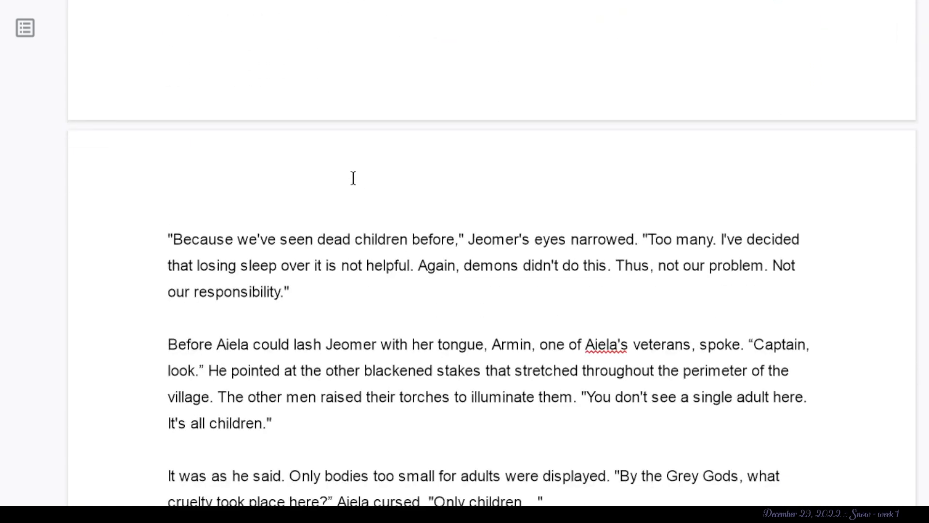
{"action": "scroll", "coordinate": [353, 169], "scroll_direction": "down", "scroll_amount": 3}
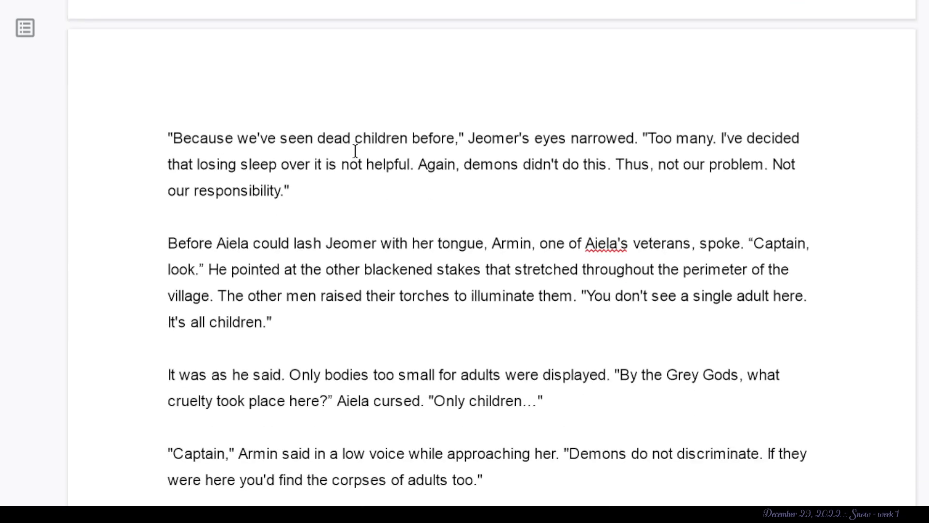
{"action": "scroll", "coordinate": [355, 151], "scroll_direction": "down", "scroll_amount": 2}
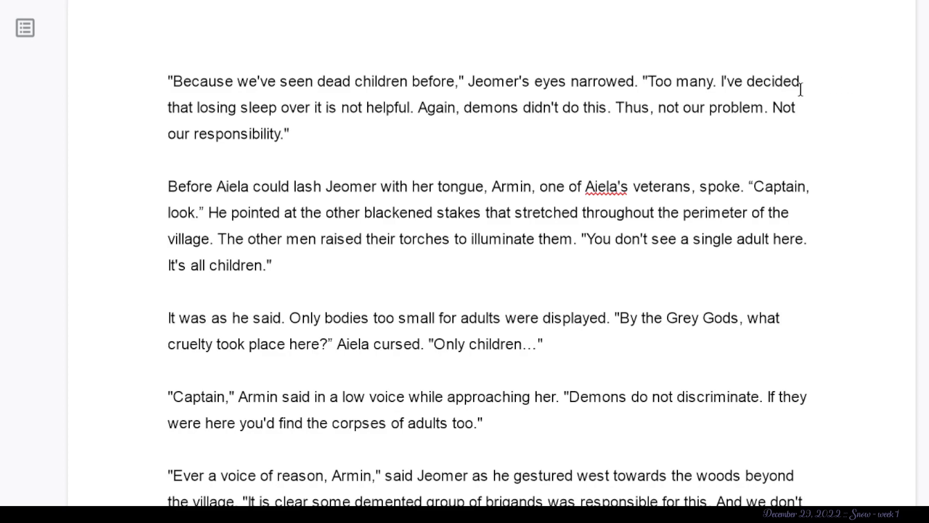
{"action": "left_click_drag", "start_coordinate": [164, 76], "coordinate": [878, 6]}
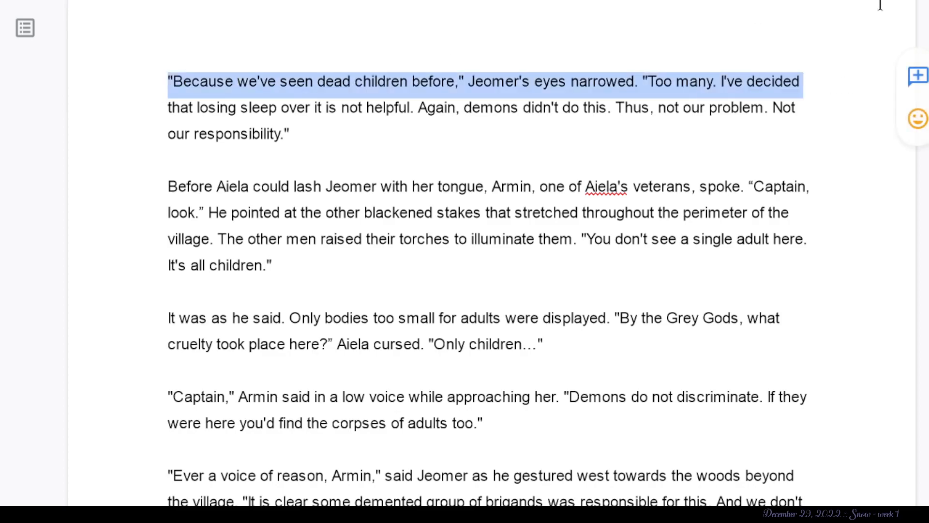
{"action": "left_click", "coordinate": [845, 65]}
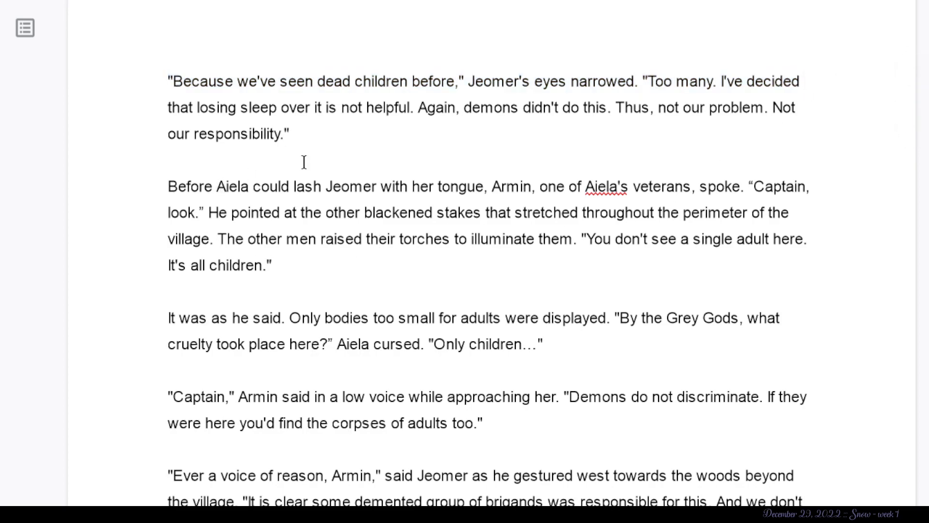
- Examine the sentence "Before Aiela could lash Jeomer with her tongue, Armin, one of Aiela's veterans, spoke", marking its clauses and the name "Armin"
{"action": "left_click_drag", "start_coordinate": [486, 187], "coordinate": [70, 199]}
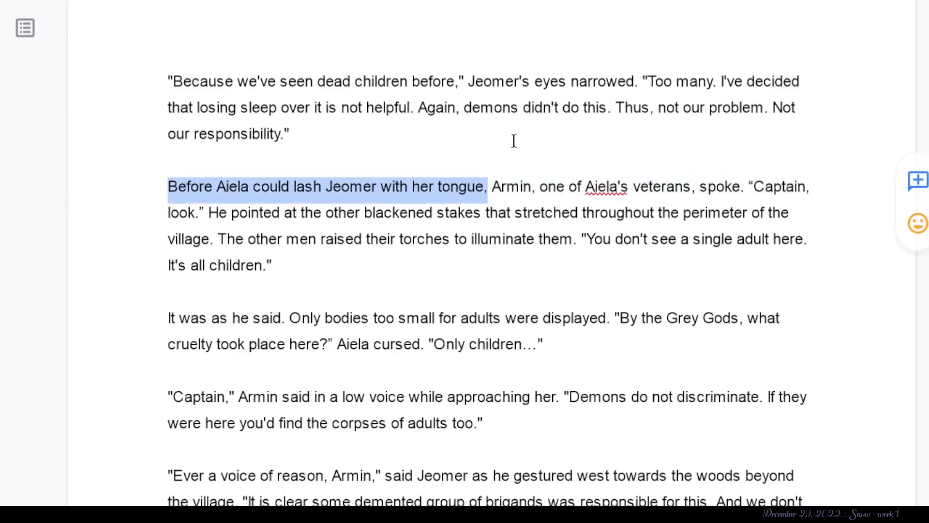
{"action": "left_click", "coordinate": [557, 191]}
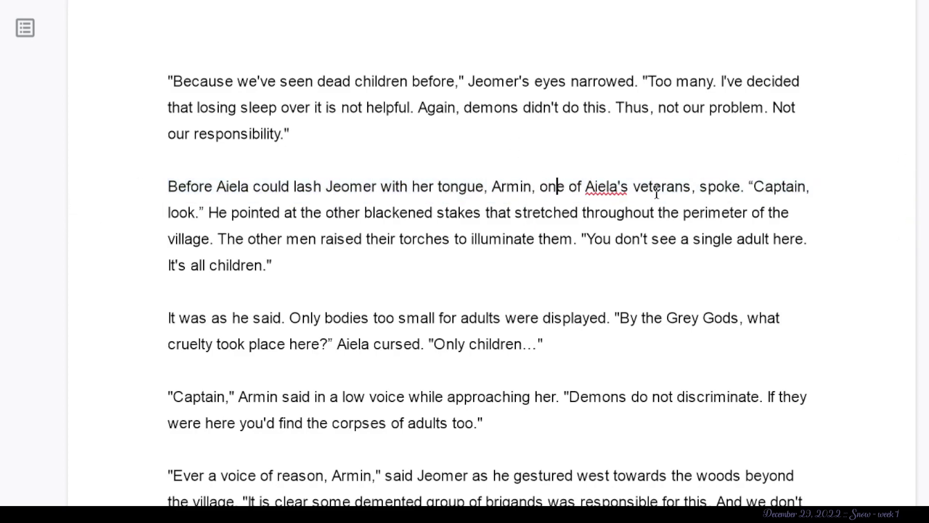
{"action": "left_click_drag", "start_coordinate": [695, 187], "coordinate": [621, 173]}
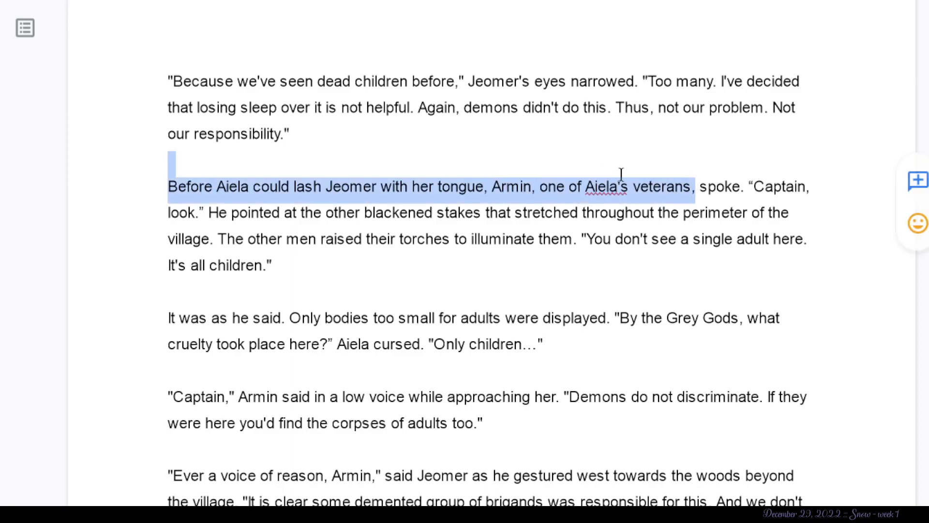
{"action": "left_click", "coordinate": [815, 189]}
{"action": "left_click_drag", "start_coordinate": [742, 188], "coordinate": [494, 188]}
{"action": "left_click", "coordinate": [467, 187]}
{"action": "left_click", "coordinate": [532, 187]}
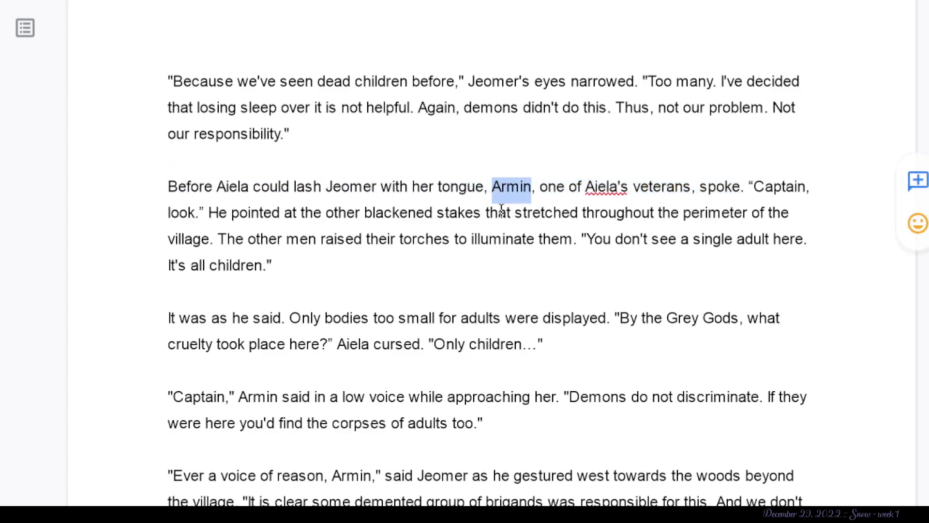
{"action": "left_click", "coordinate": [608, 106]}
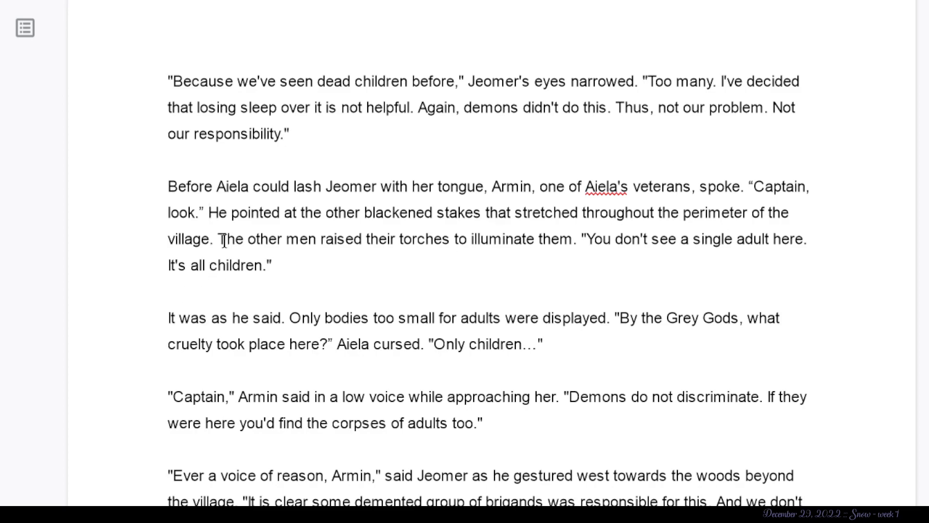
- Suggest deleting "The other men raised their torches to illuminate them." from the paragraph where Armin points at the stakes
{"action": "left_click_drag", "start_coordinate": [585, 240], "coordinate": [217, 240]}
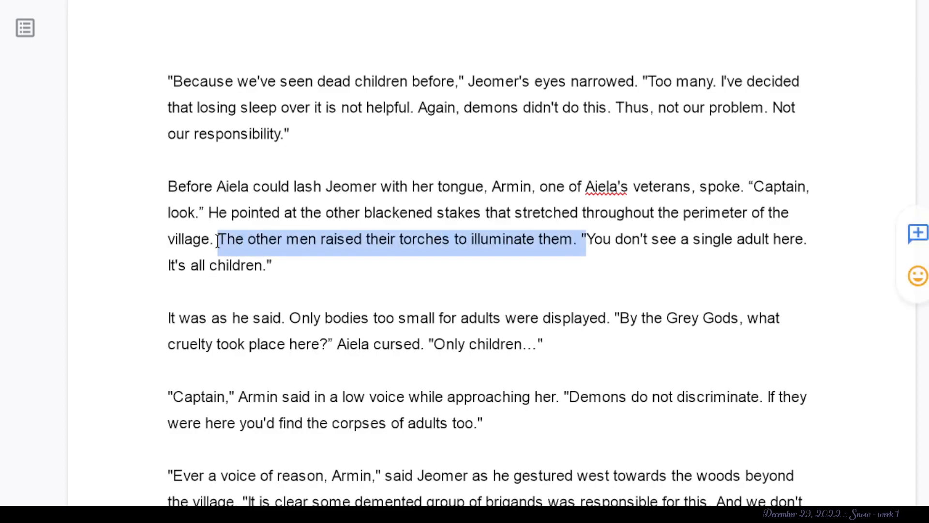
{"action": "key", "text": "BackSpace"}
{"action": "left_click", "coordinate": [624, 241]}
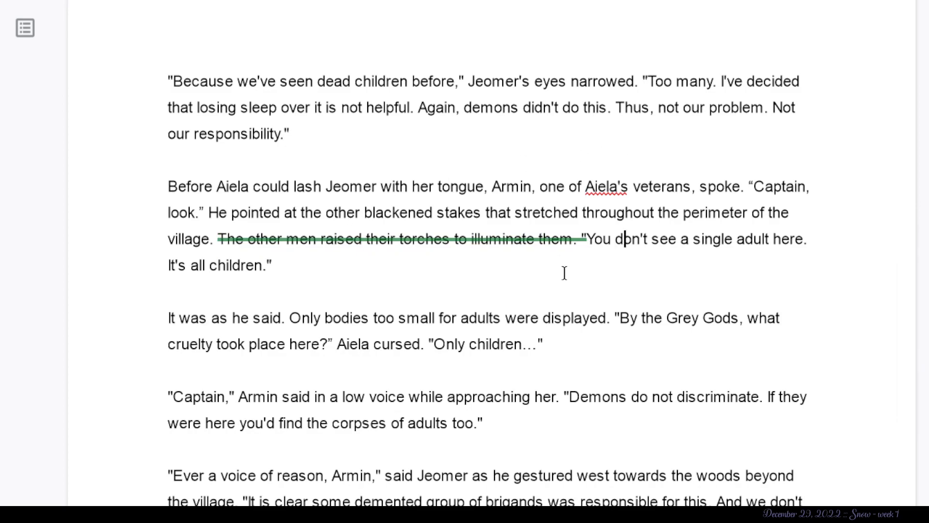
{"action": "left_click", "coordinate": [337, 276]}
{"action": "scroll", "coordinate": [337, 276], "scroll_direction": "down", "scroll_amount": 1}
{"action": "scroll", "coordinate": [255, 277], "scroll_direction": "down", "scroll_amount": 2}
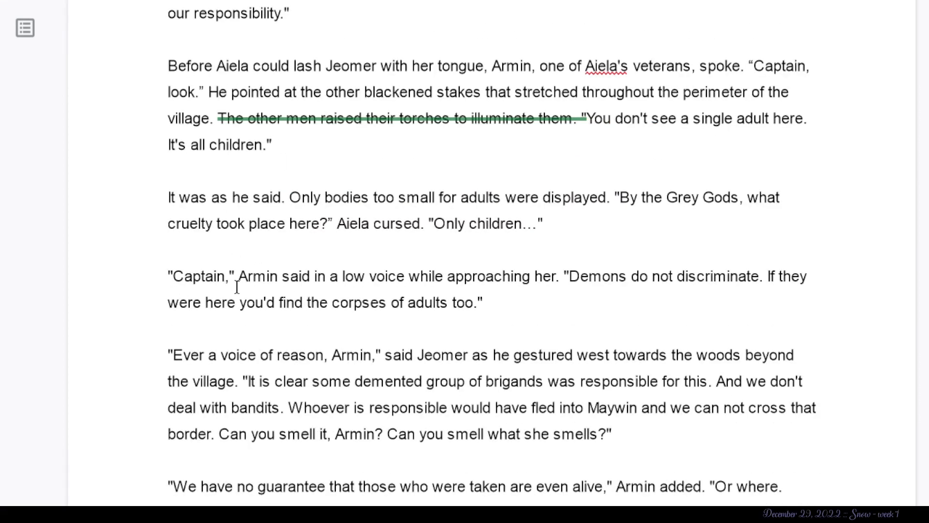
{"action": "scroll", "coordinate": [237, 287], "scroll_direction": "down", "scroll_amount": 2}
{"action": "left_click_drag", "start_coordinate": [287, 81], "coordinate": [131, 89]}
{"action": "key", "text": "BackSpace"}
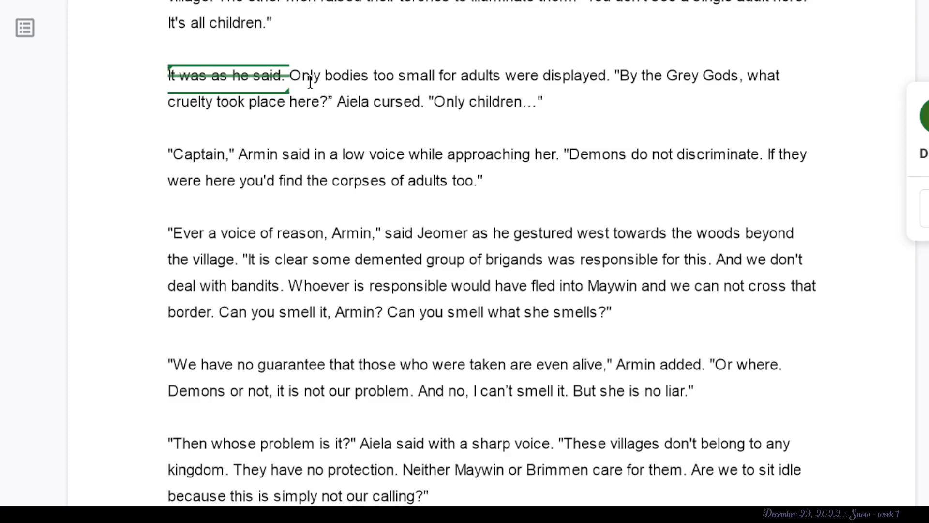
{"action": "key", "text": "ctrl+z"}
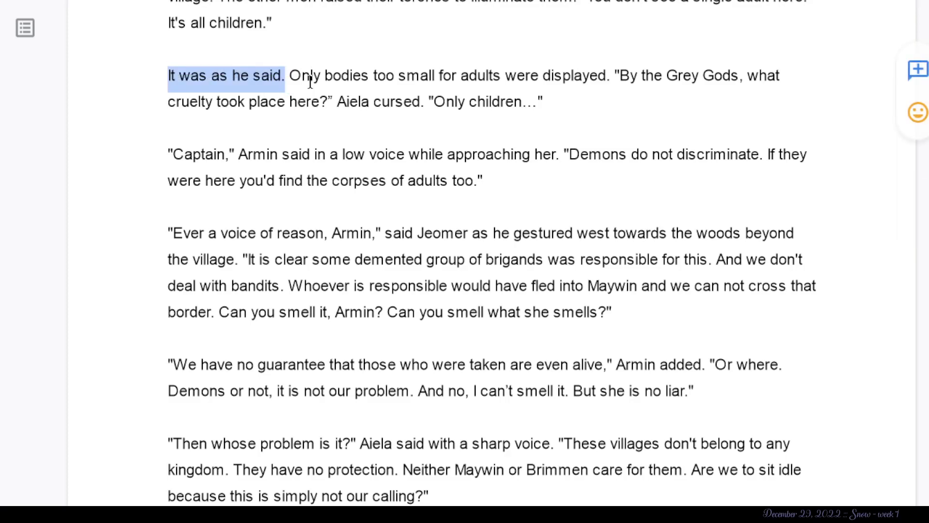
{"action": "left_click", "coordinate": [312, 154]}
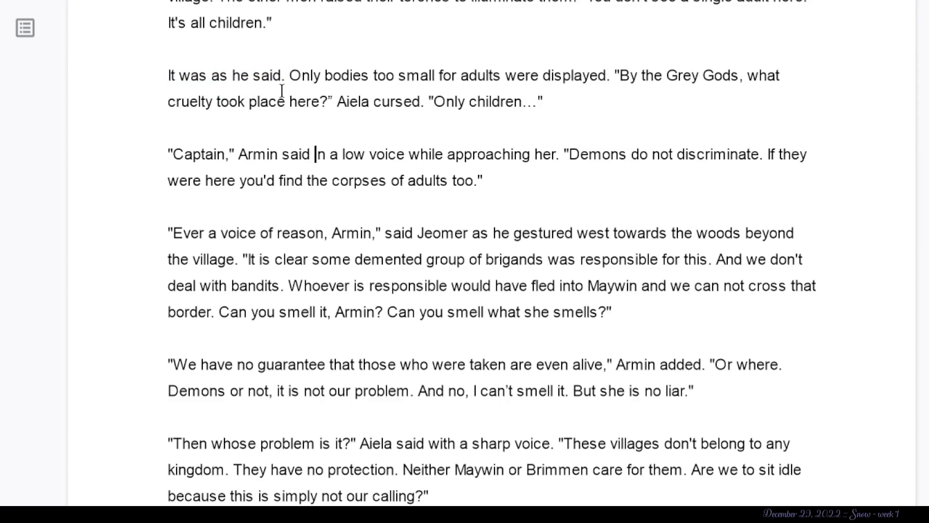
{"action": "left_click", "coordinate": [253, 162]}
- Suggest deleting "It was as he said." from the start of the paragraph about the displayed bodies
{"action": "left_click", "coordinate": [289, 76]}
{"action": "left_click_drag", "start_coordinate": [290, 76], "coordinate": [145, 83]}
{"action": "key", "text": "BackSpace"}
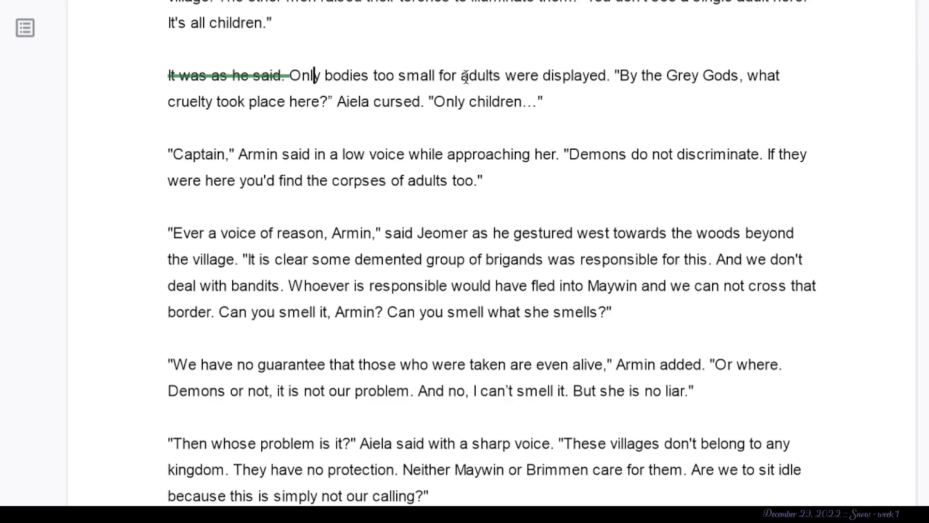
- Suggest deleting "too small for adults" after "Only bodies", inserting "z" in its place
{"action": "left_click_drag", "start_coordinate": [507, 78], "coordinate": [369, 77]}
{"action": "type", "text": "k"}
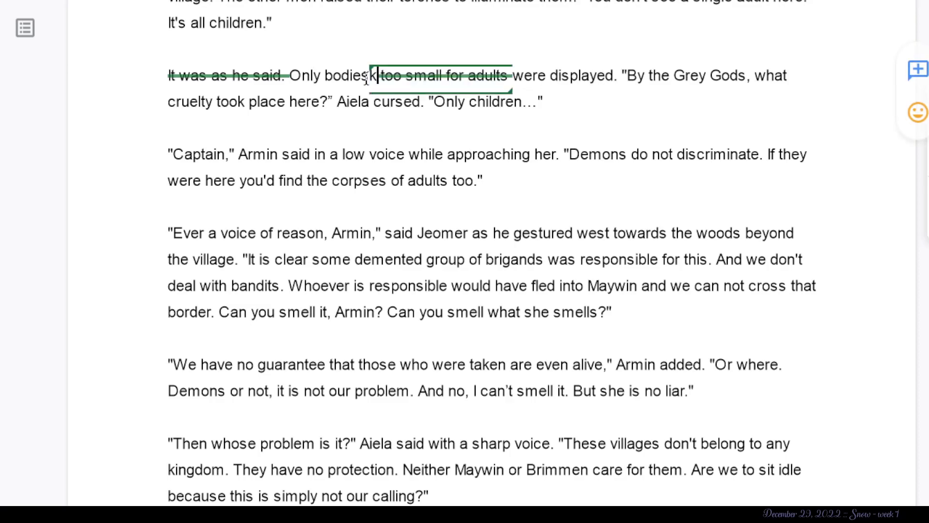
{"action": "type", "text": "issds"}
{"action": "key", "text": "BackSpace"}
{"action": "key", "text": "BackSpace"}
{"action": "key", "text": "BackSpace"}
{"action": "key", "text": "BackSpace"}
{"action": "key", "text": "BackSpace"}
{"action": "key", "text": "BackSpace"}
{"action": "key", "text": "BackSpace"}
{"action": "type", "text": "z"}
{"action": "left_click", "coordinate": [674, 47]}
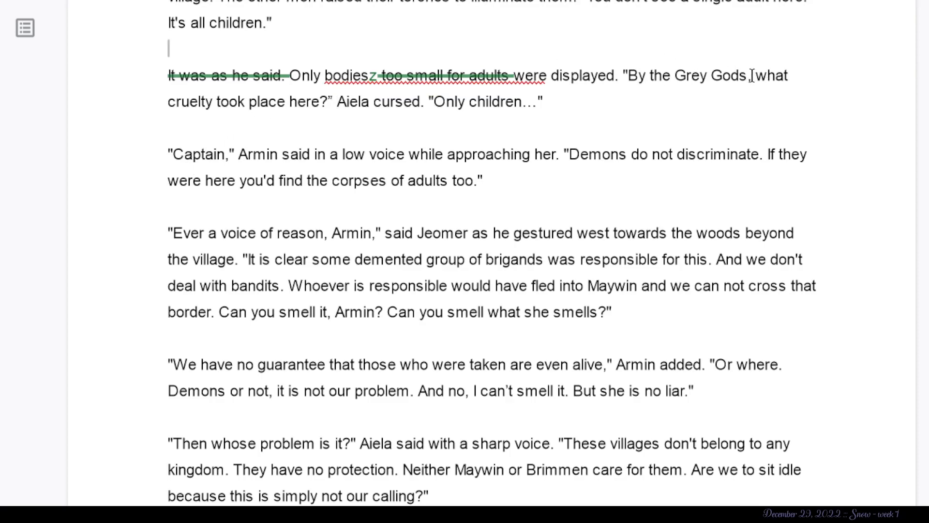
- Examine Aiela's exclamation "By the Grey Gods", marking the words "Grey Gods"
{"action": "left_click_drag", "start_coordinate": [751, 77], "coordinate": [672, 79]}
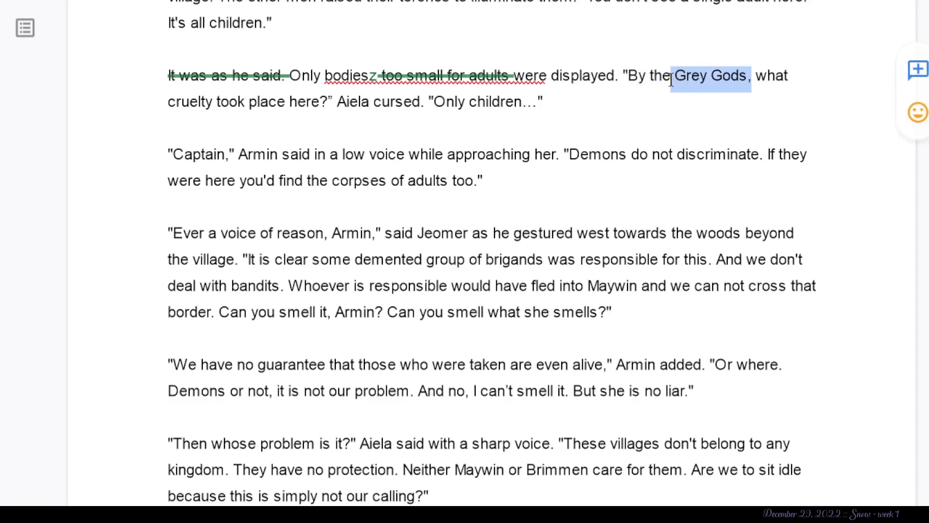
{"action": "scroll", "coordinate": [671, 79], "scroll_direction": "up", "scroll_amount": 1}
{"action": "left_click", "coordinate": [672, 77]}
{"action": "left_click_drag", "start_coordinate": [672, 181], "coordinate": [748, 184]}
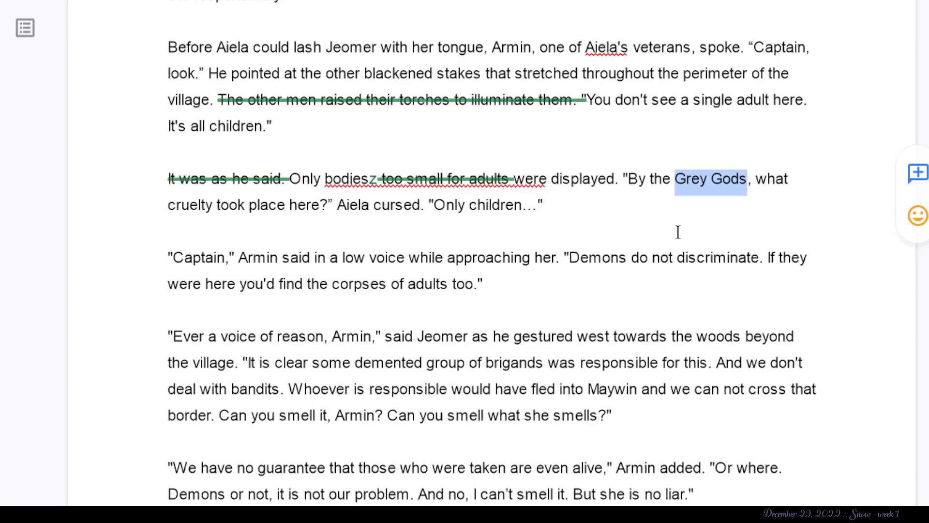
- Suggest deleting Aiela cursed. "Only children…" from the end of the paragraph about the displayed bodies
{"action": "left_click", "coordinate": [376, 196]}
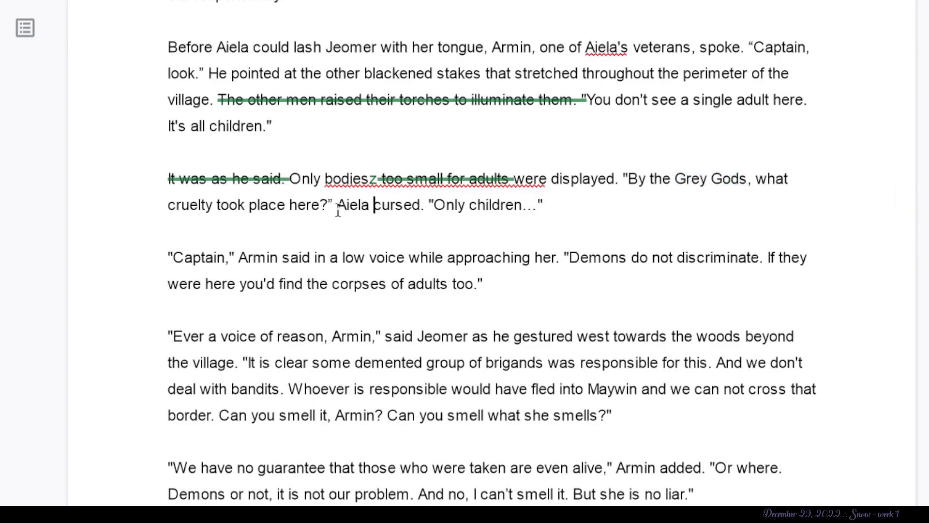
{"action": "left_click_drag", "start_coordinate": [583, 205], "coordinate": [337, 213]}
{"action": "key", "text": "BackSpace"}
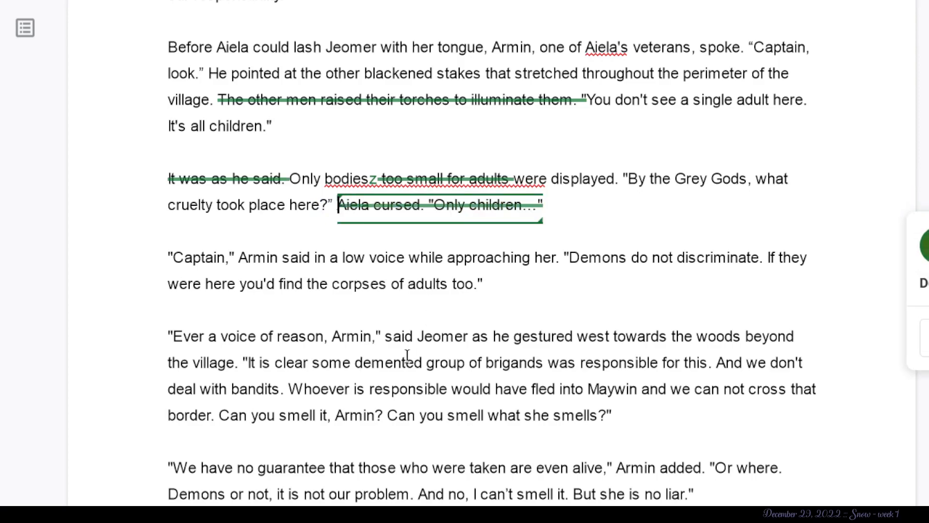
- Suggest deleting "said in a low voice while approaching her" from Armin's line about demons not discriminating
{"action": "scroll", "coordinate": [407, 355], "scroll_direction": "down", "scroll_amount": 3}
{"action": "scroll", "coordinate": [407, 355], "scroll_direction": "down", "scroll_amount": 3}
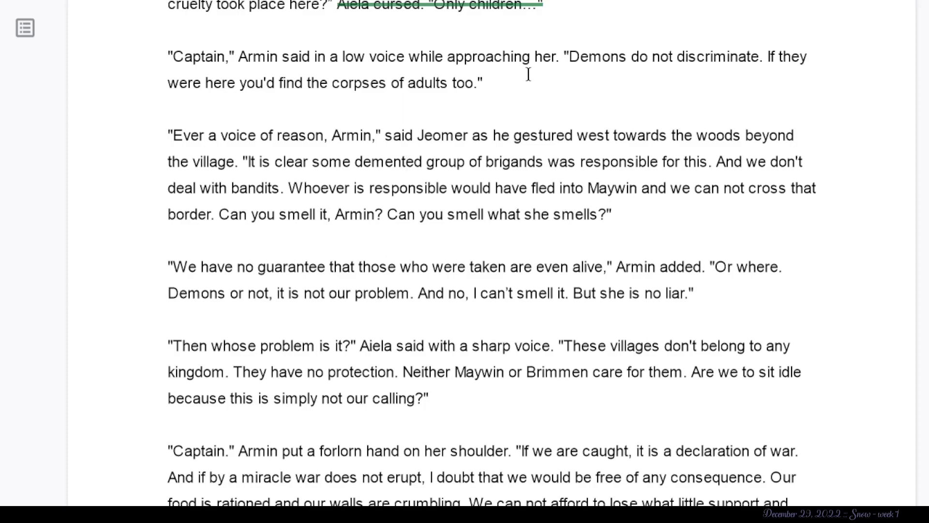
{"action": "left_click_drag", "start_coordinate": [556, 57], "coordinate": [281, 65]}
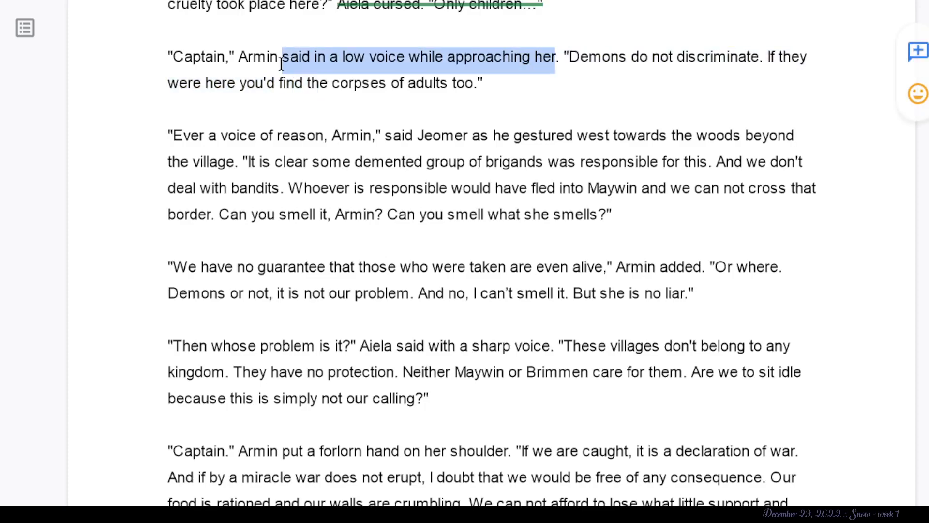
{"action": "key", "text": "BackSpace"}
{"action": "left_click", "coordinate": [562, 90]}
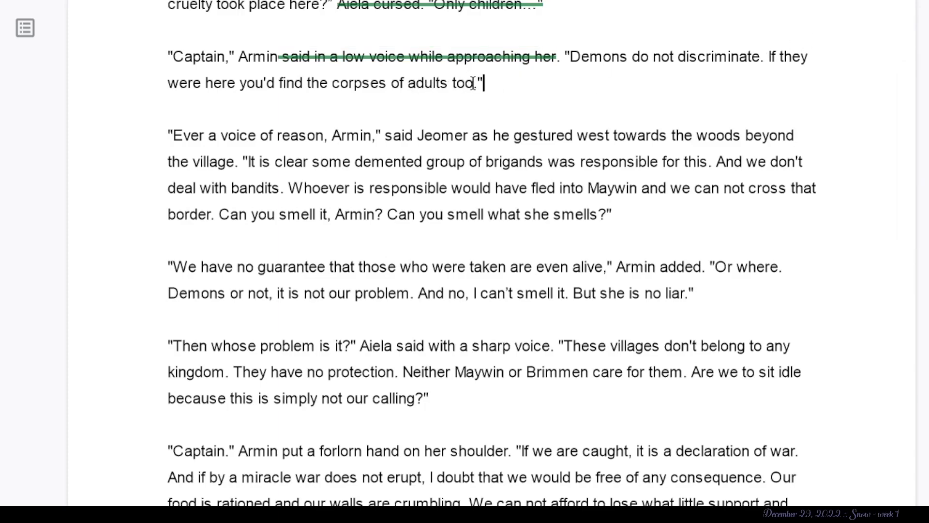
- Suggest inserting a comma before "as he gestured west" in the tag "said Jeomer" of the "Ever a voice of reason" paragraph
{"action": "scroll", "coordinate": [473, 83], "scroll_direction": "down", "scroll_amount": 3}
{"action": "scroll", "coordinate": [473, 83], "scroll_direction": "up", "scroll_amount": 1}
{"action": "scroll", "coordinate": [473, 83], "scroll_direction": "up", "scroll_amount": 1}
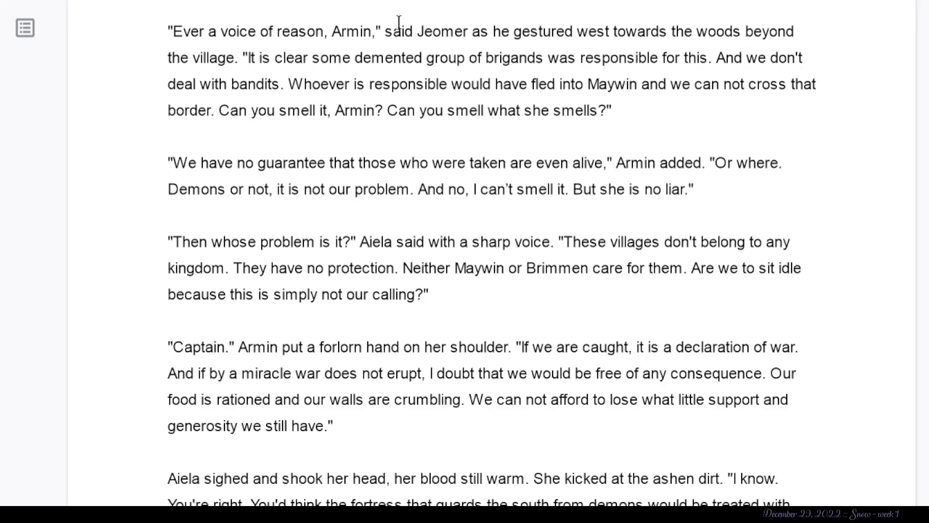
{"action": "left_click", "coordinate": [419, 34]}
{"action": "left_click_drag", "start_coordinate": [426, 35], "coordinate": [501, 34]}
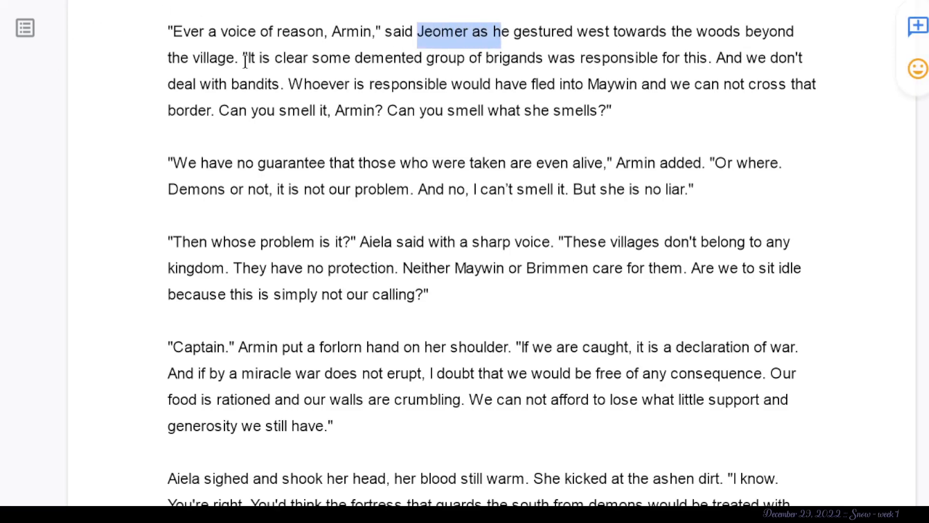
{"action": "left_click", "coordinate": [230, 58]}
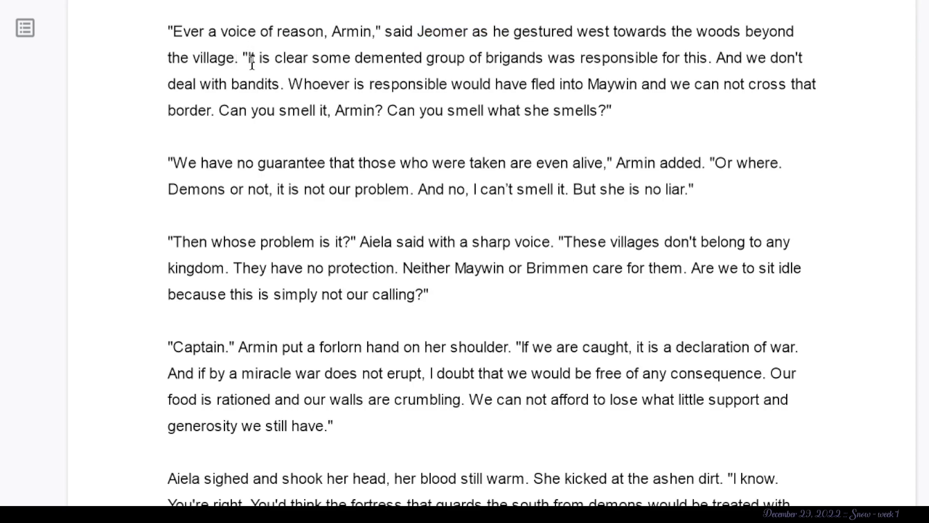
{"action": "left_click", "coordinate": [470, 32]}
{"action": "type", "text": ","}
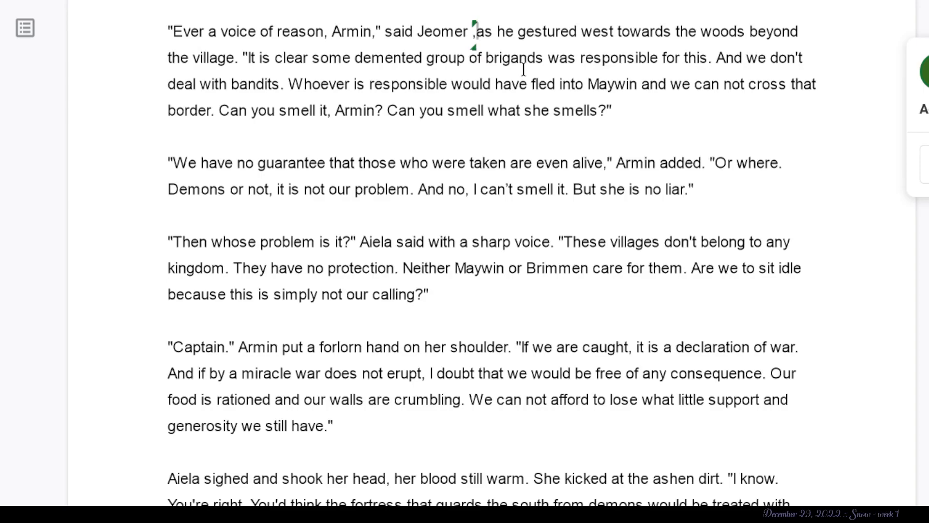
- Copy the word "brigands" from Jeomer's reply, look it up in a web search, and return to the chapter
{"action": "left_click_drag", "start_coordinate": [543, 58], "coordinate": [483, 58]}
{"action": "right_click", "coordinate": [492, 58]}
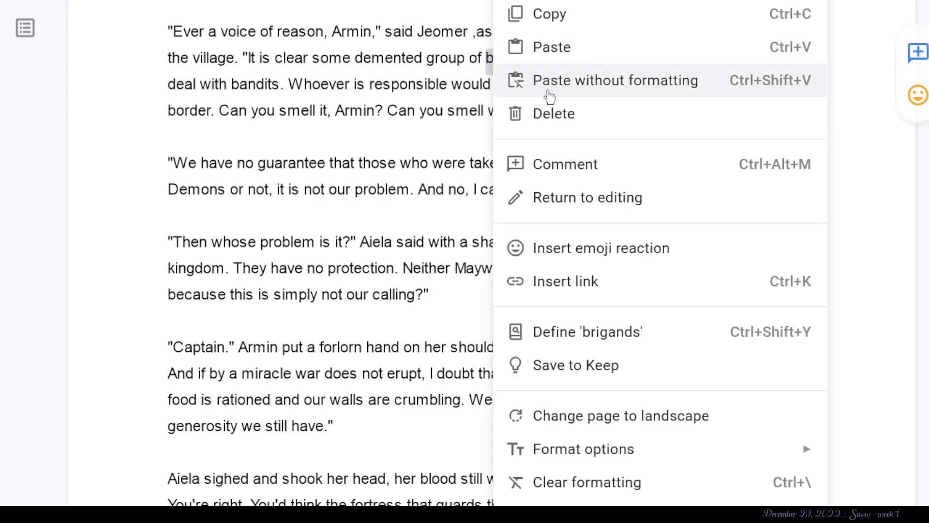
{"action": "left_click", "coordinate": [548, 15]}
{"action": "key", "text": "ctrl+t"}
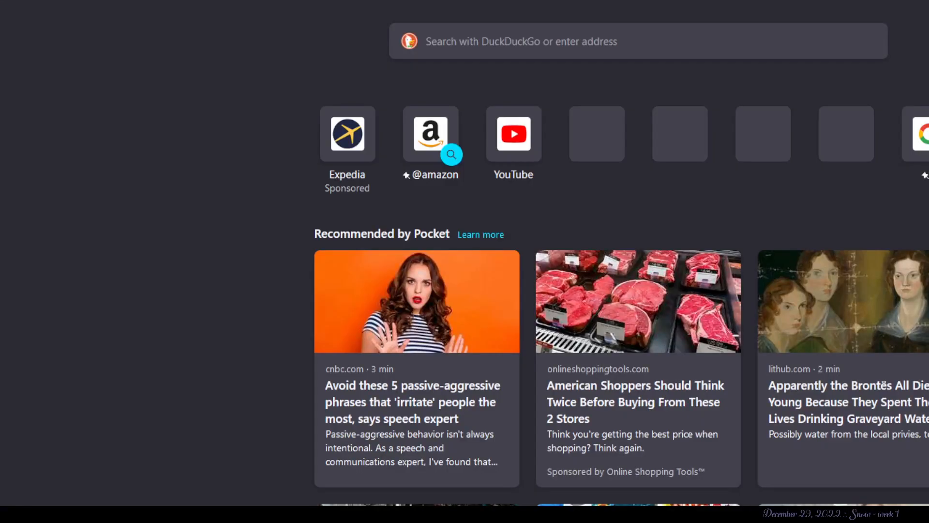
{"action": "key", "text": "Return"}
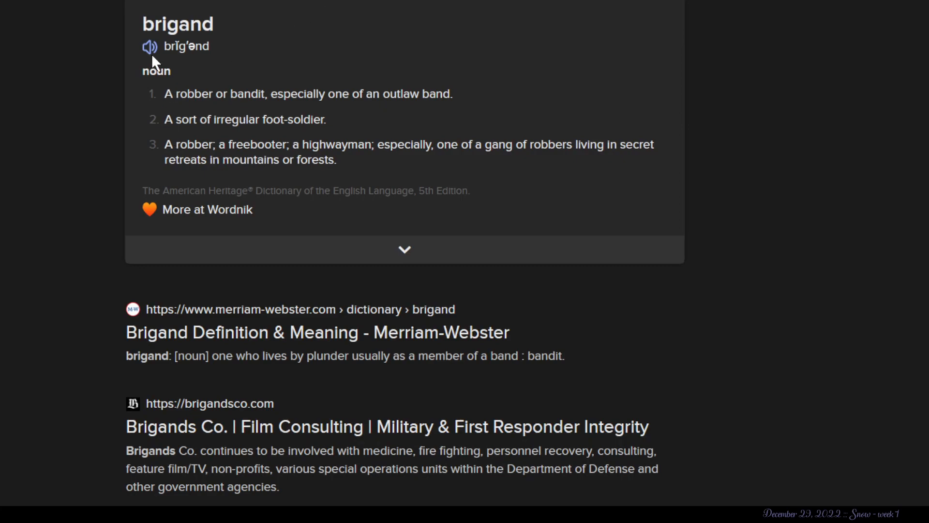
{"action": "left_click", "coordinate": [387, 0]}
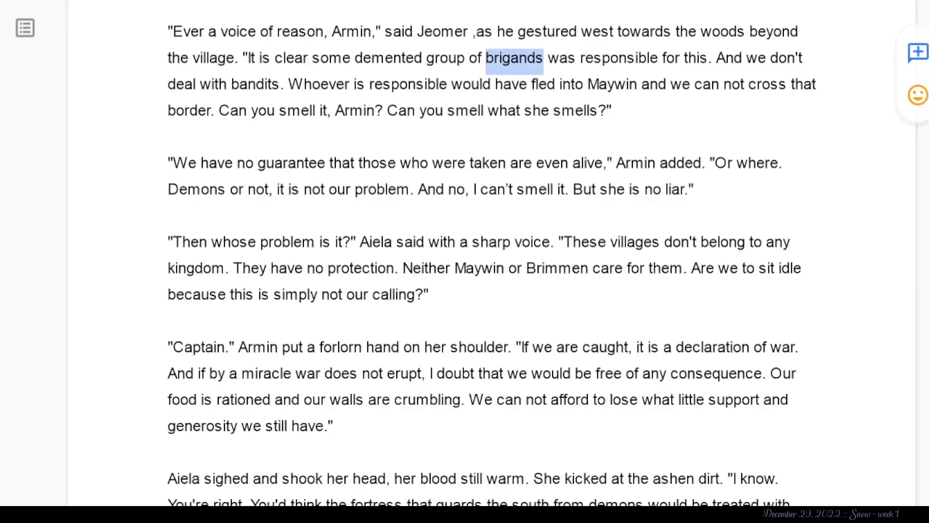
{"action": "left_click", "coordinate": [567, 65]}
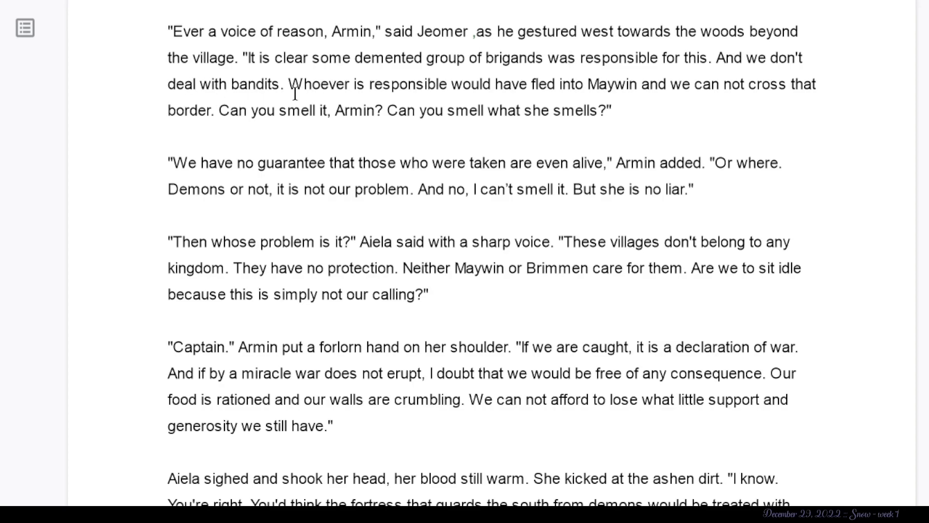
- Examine Jeomer's reply about the brigands, marking the sentence "And we don't deal with bandits"
{"action": "left_click_drag", "start_coordinate": [281, 86], "coordinate": [600, 101]}
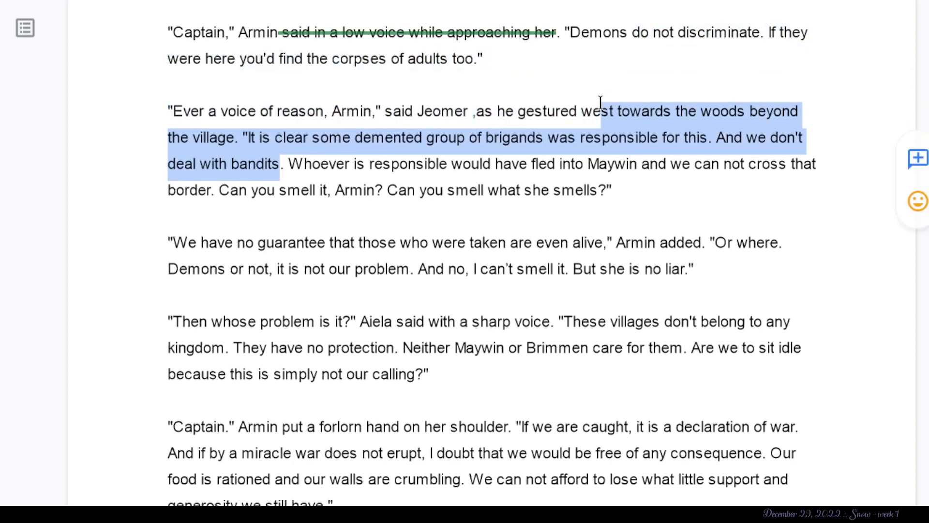
{"action": "left_click", "coordinate": [561, 137]}
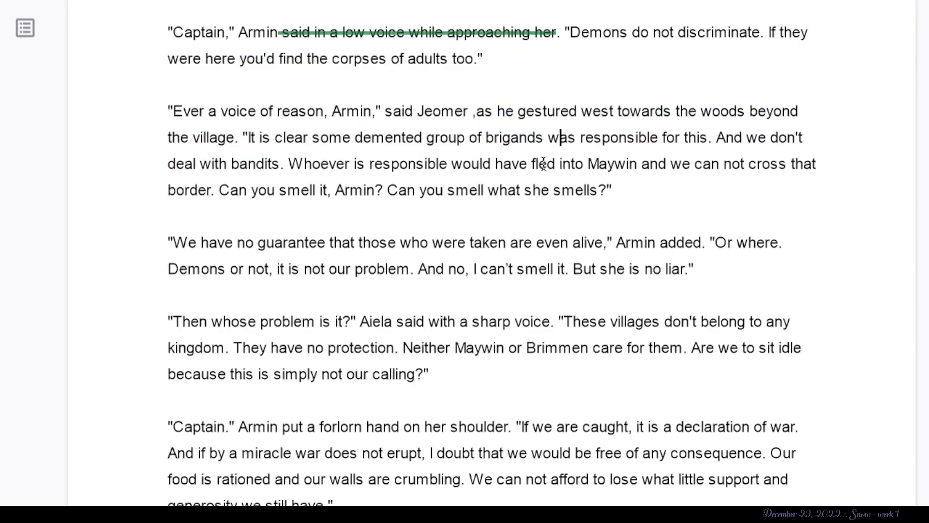
{"action": "left_click_drag", "start_coordinate": [280, 163], "coordinate": [717, 140]}
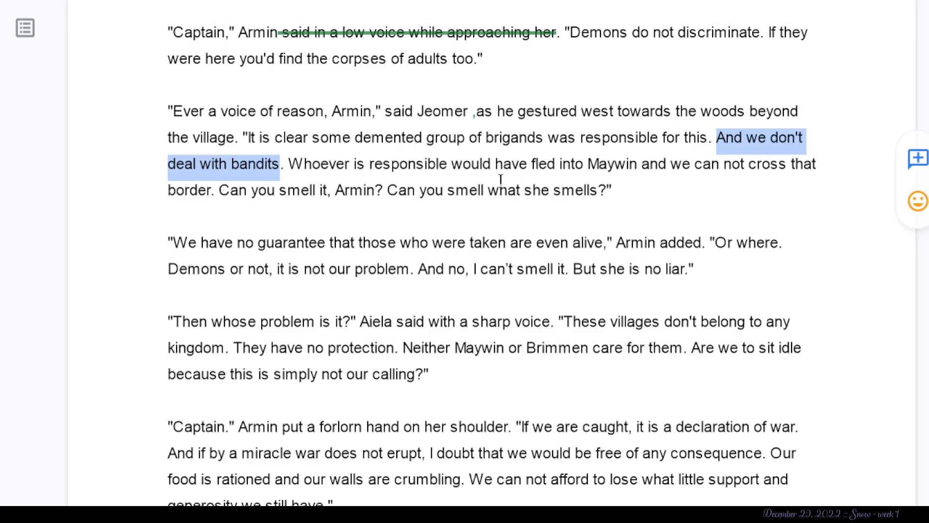
{"action": "left_click", "coordinate": [169, 223]}
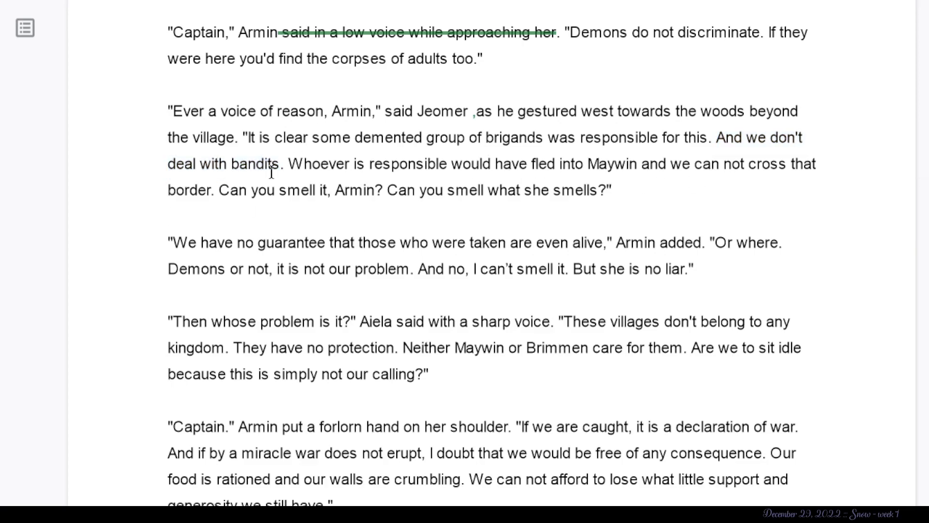
- Suggest deleting "It is clear some demented group of brigands" through "deal with bandit", plus the period and space before "Whoever"
{"action": "left_click_drag", "start_coordinate": [272, 172], "coordinate": [246, 137]}
{"action": "key", "text": "BackSpace"}
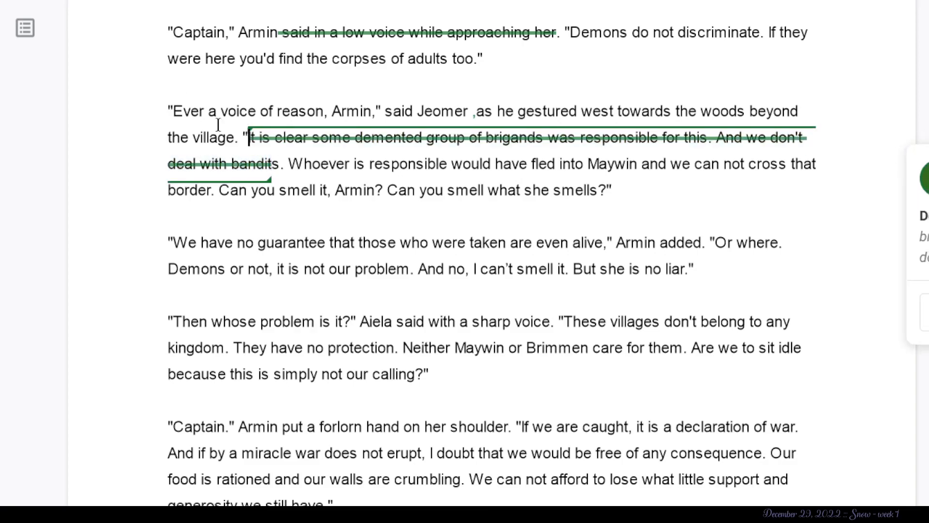
{"action": "left_click", "coordinate": [295, 163]}
{"action": "key", "text": "BackSpace"}
{"action": "key", "text": "BackSpace"}
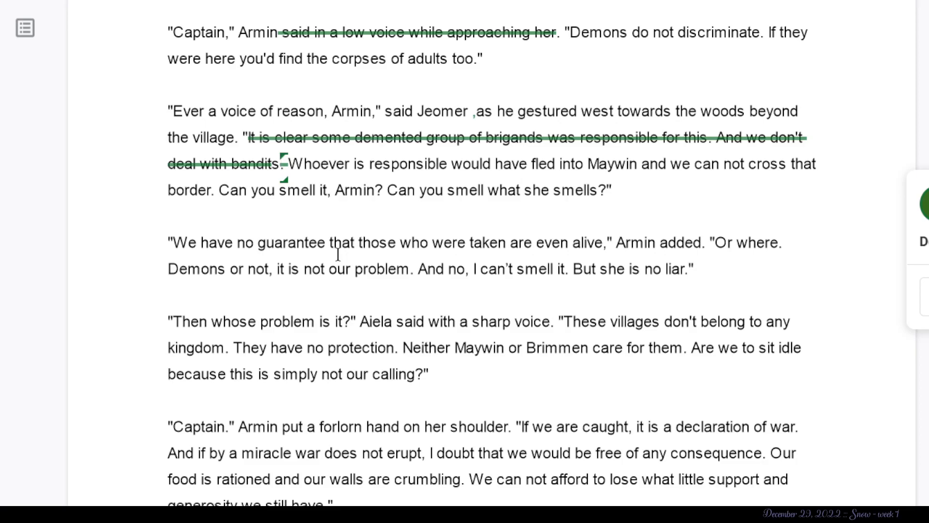
{"action": "left_click", "coordinate": [330, 169]}
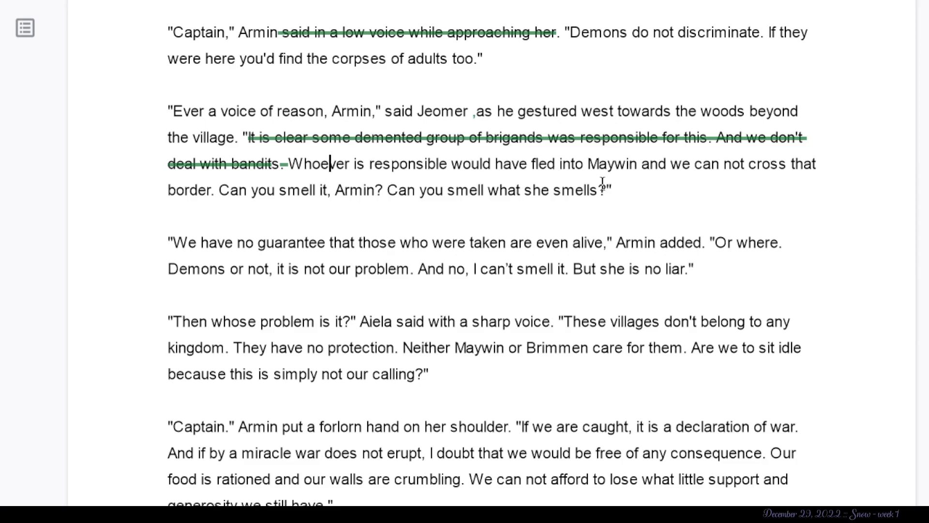
- Examine Armin's reply "We have no guarantee", marking "added.", "Or where." and the sentences about demons and the smell
{"action": "scroll", "coordinate": [536, 304], "scroll_direction": "down", "scroll_amount": 2}
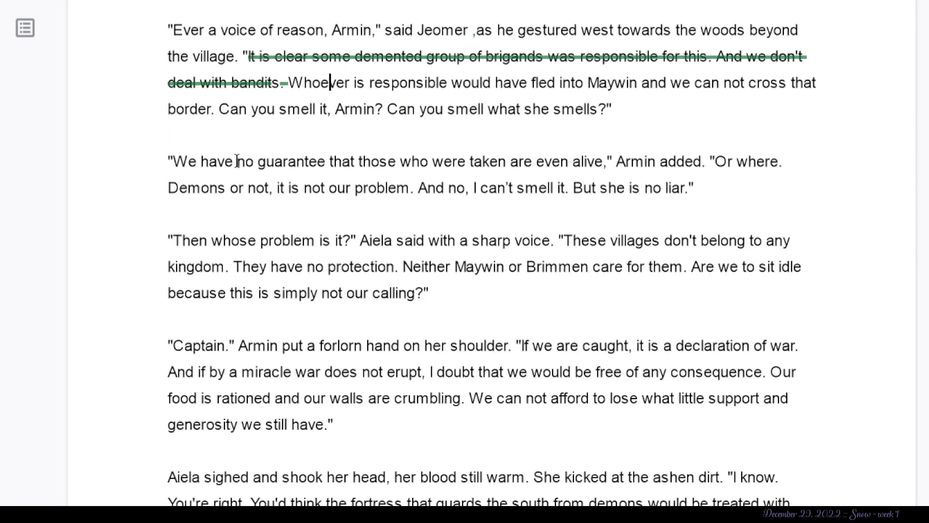
{"action": "scroll", "coordinate": [237, 160], "scroll_direction": "down", "scroll_amount": 2}
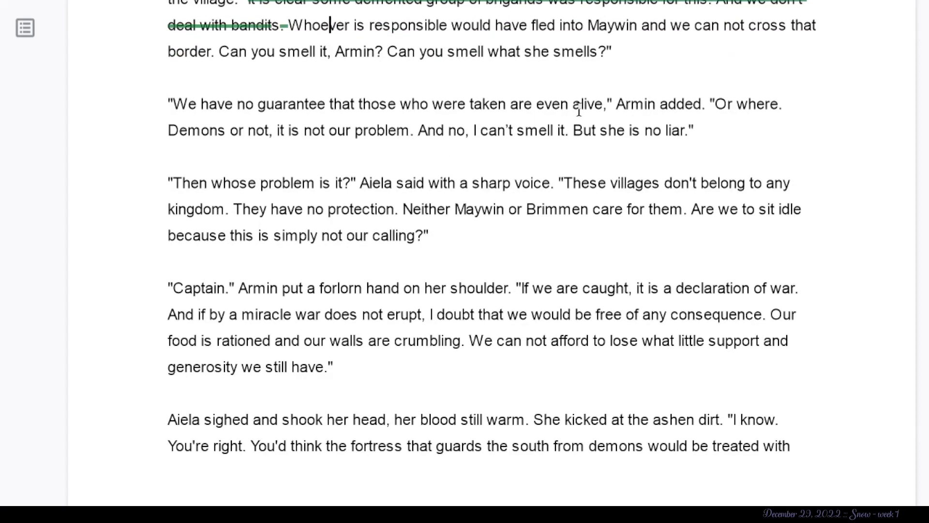
{"action": "left_click_drag", "start_coordinate": [685, 104], "coordinate": [707, 106]}
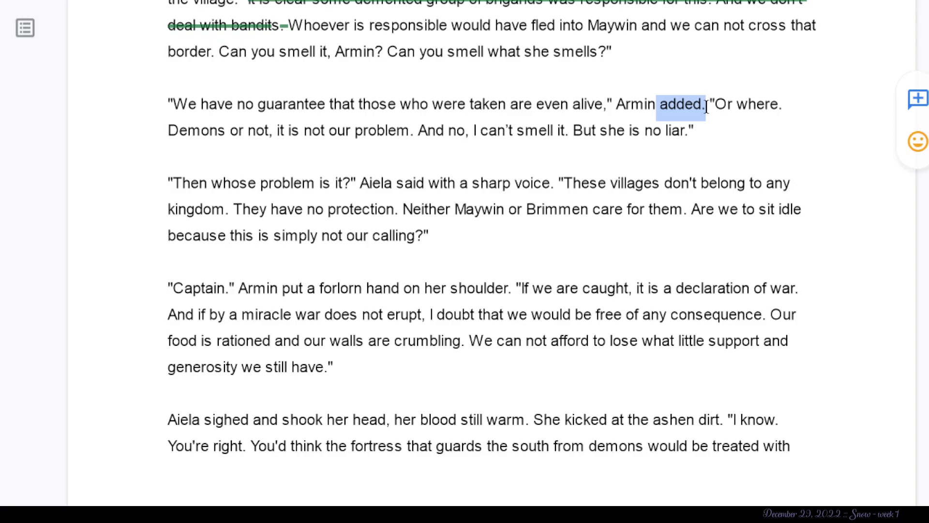
{"action": "left_click_drag", "start_coordinate": [787, 104], "coordinate": [715, 104]}
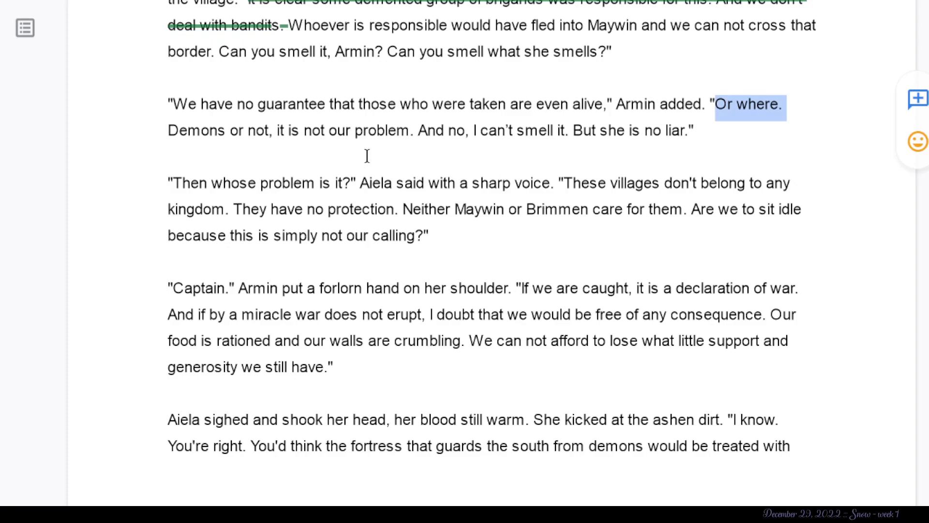
{"action": "left_click_drag", "start_coordinate": [699, 158], "coordinate": [171, 117]}
{"action": "left_click", "coordinate": [221, 282]}
- Suggest deleting "Aiela said with a sharp voice." and its preceding quotation mark after "Then whose problem is it?"
{"action": "scroll", "coordinate": [220, 281], "scroll_direction": "down", "scroll_amount": 1}
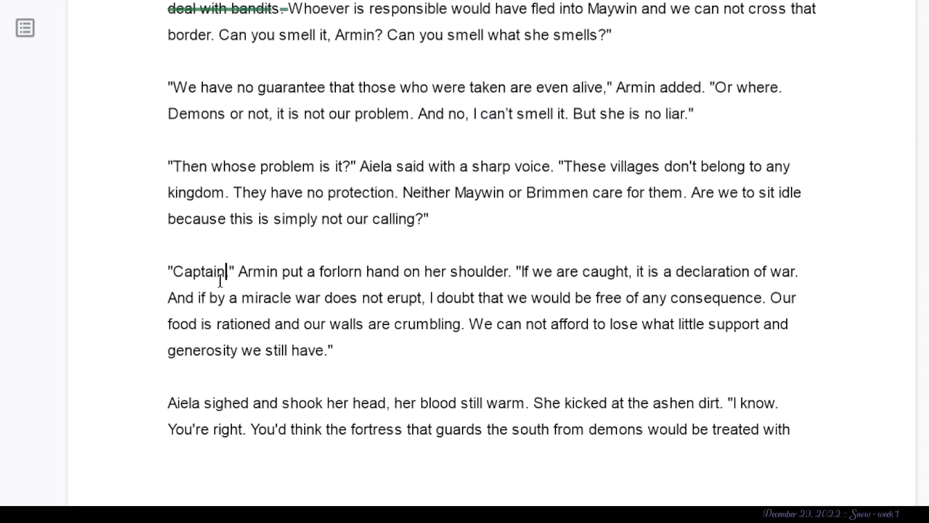
{"action": "scroll", "coordinate": [220, 281], "scroll_direction": "down", "scroll_amount": 1}
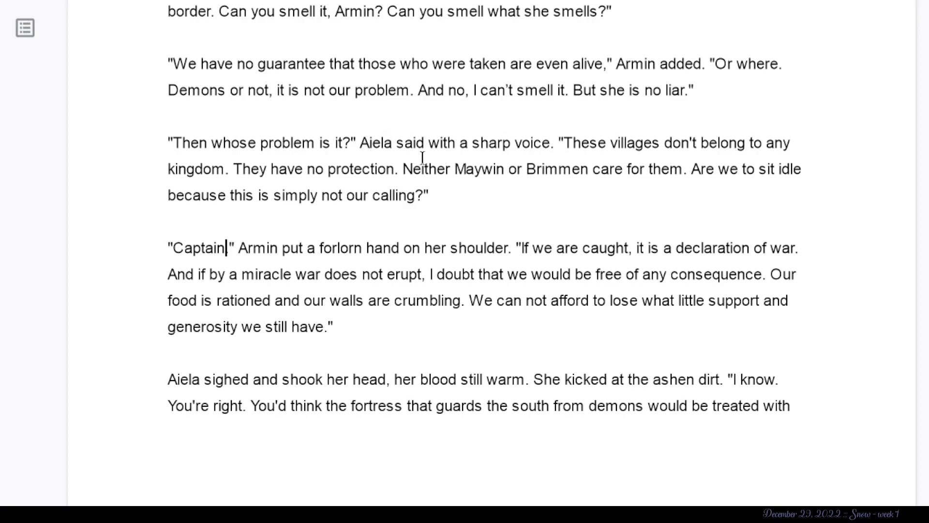
{"action": "left_click_drag", "start_coordinate": [553, 143], "coordinate": [349, 155]}
{"action": "left_click", "coordinate": [472, 145]}
{"action": "key", "text": "BackSpace"}
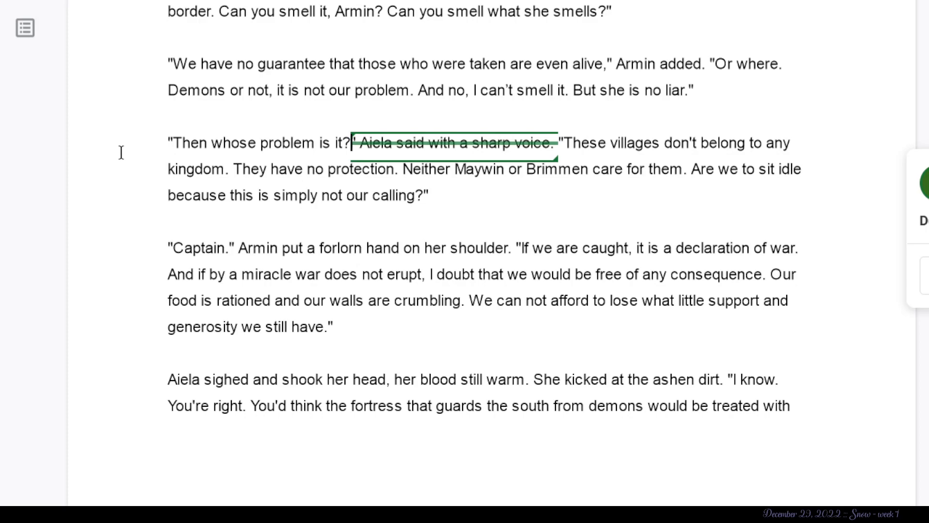
- Mark "Then whose problem is it?" and suggest deleting "don't belong to any kingdom. They hav" after "These villages"
{"action": "left_click", "coordinate": [344, 143]}
{"action": "left_click_drag", "start_coordinate": [357, 146], "coordinate": [107, 155]}
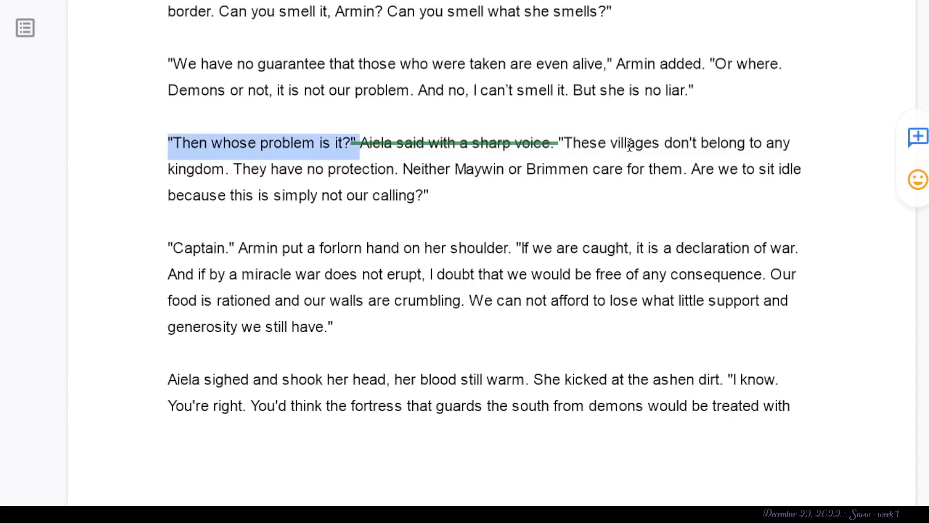
{"action": "left_click_drag", "start_coordinate": [295, 169], "coordinate": [661, 144]}
{"action": "key", "text": "BackSpace"}
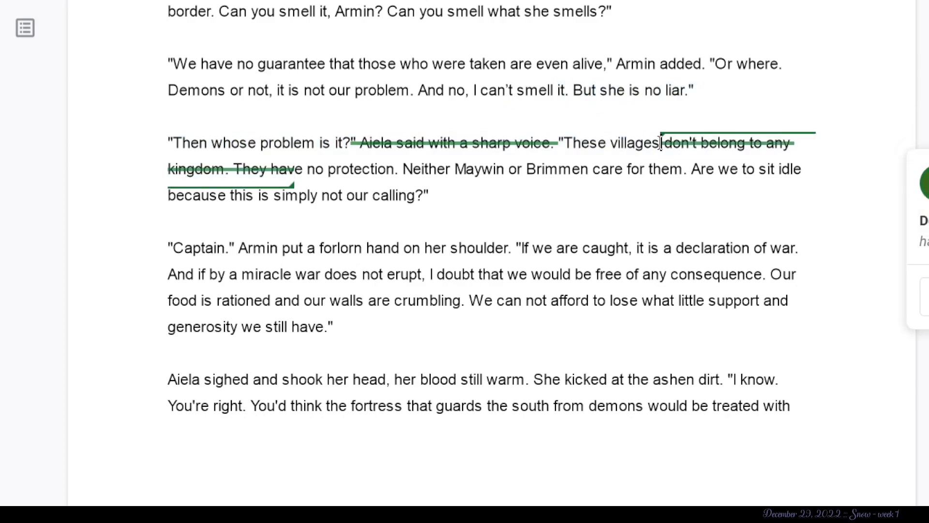
- Undo the last deletion and suggest deleting only "don't belong to any kingdom. They" after "These villages"
{"action": "key", "text": "ctrl+z"}
{"action": "left_click_drag", "start_coordinate": [270, 170], "coordinate": [658, 145]}
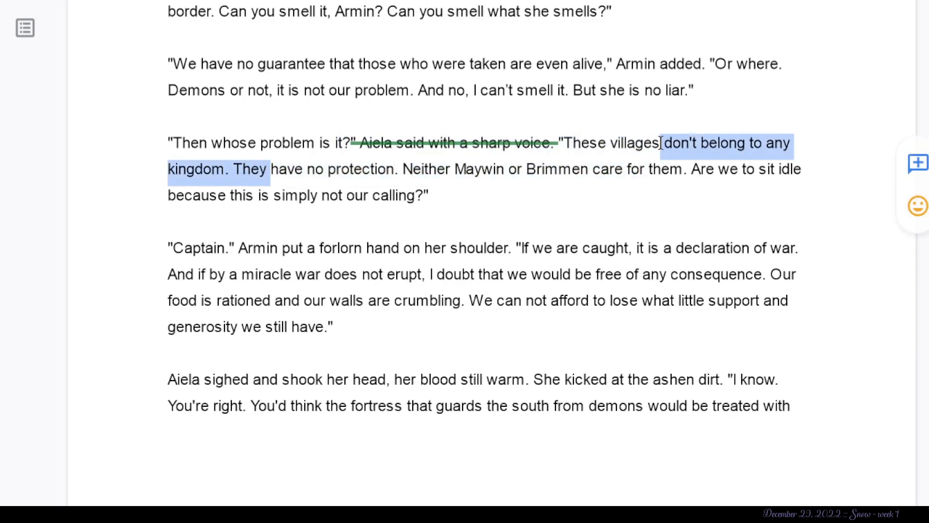
{"action": "key", "text": "BackSpace"}
{"action": "left_click", "coordinate": [404, 232]}
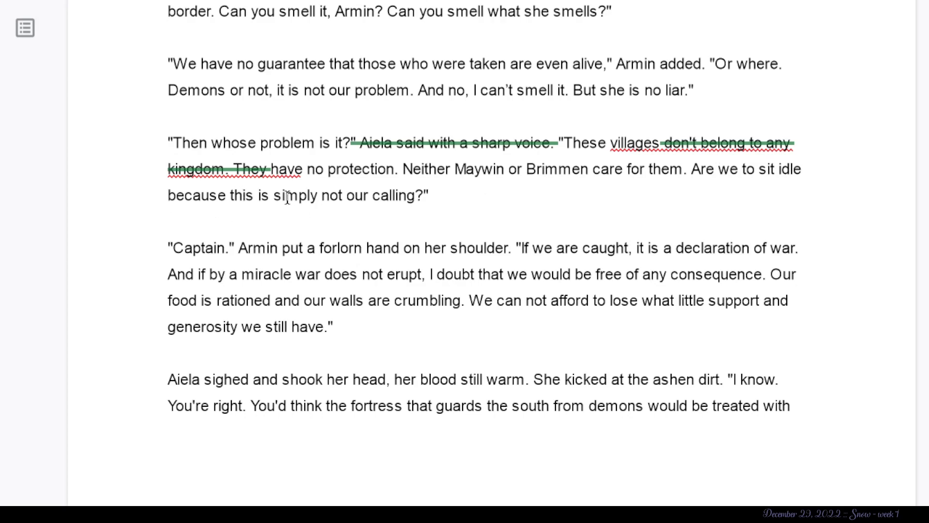
- Suggest deleting "Neither Maywin or Brimmen care for them." and the word "simply" from Aiela's reply about the villages
{"action": "left_click_drag", "start_coordinate": [691, 170], "coordinate": [402, 176]}
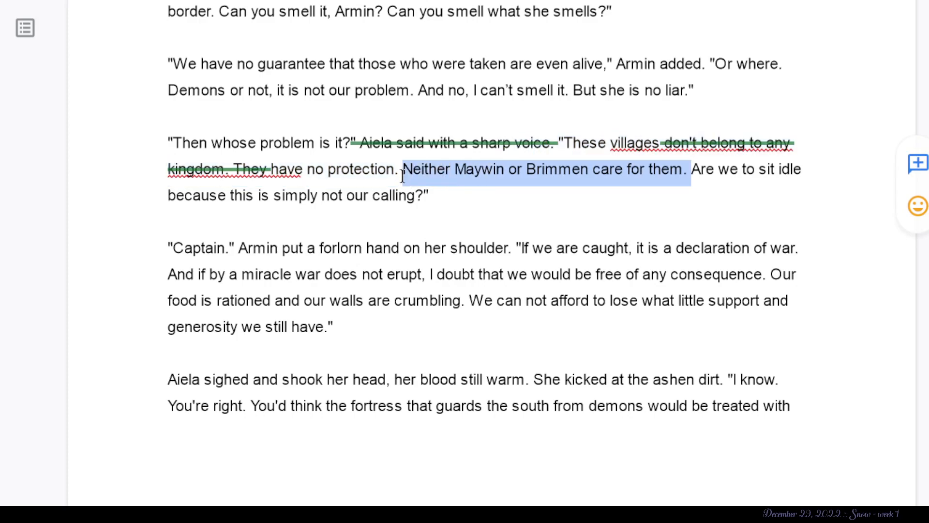
{"action": "key", "text": "BackSpace"}
{"action": "left_click", "coordinate": [460, 232]}
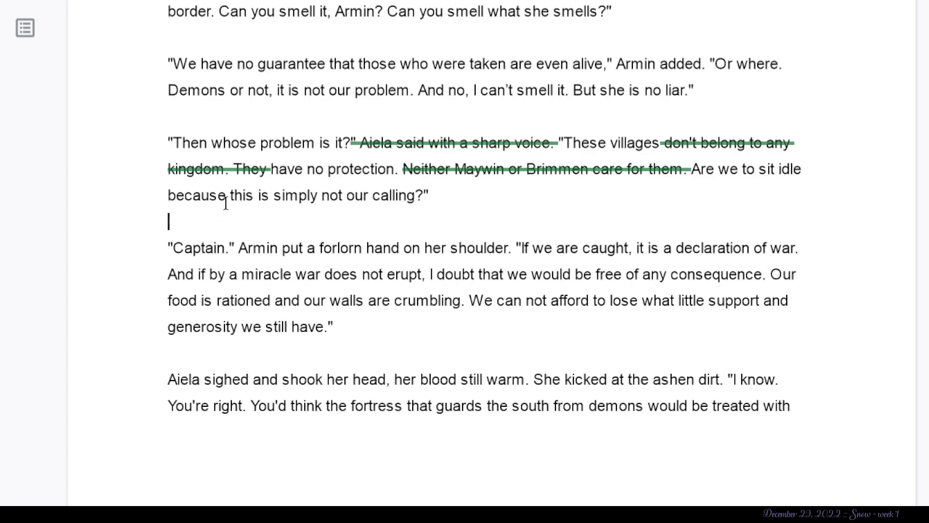
{"action": "left_click_drag", "start_coordinate": [229, 195], "coordinate": [274, 196]}
{"action": "left_click", "coordinate": [315, 197]}
{"action": "key", "text": "BackSpace"}
- Examine Armin's "Captain." reply, marking "If we are caught, it is a declaration of war." and "I doubt that we would be free of any consequence."
{"action": "left_click", "coordinate": [289, 250]}
{"action": "left_click", "coordinate": [225, 251]}
{"action": "left_click", "coordinate": [247, 253]}
{"action": "left_click_drag", "start_coordinate": [323, 253], "coordinate": [456, 250]}
{"action": "left_click", "coordinate": [601, 277]}
{"action": "scroll", "coordinate": [601, 276], "scroll_direction": "down", "scroll_amount": 1}
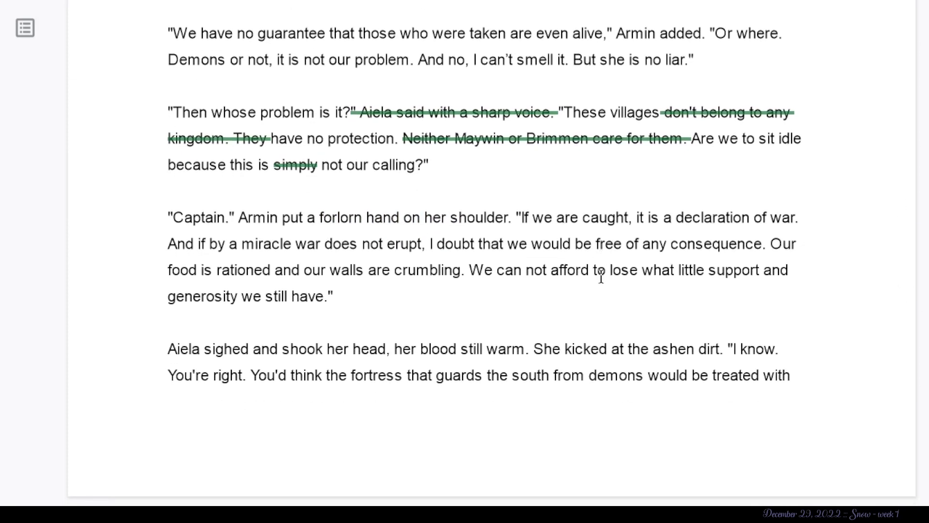
{"action": "left_click_drag", "start_coordinate": [828, 223], "coordinate": [523, 226]}
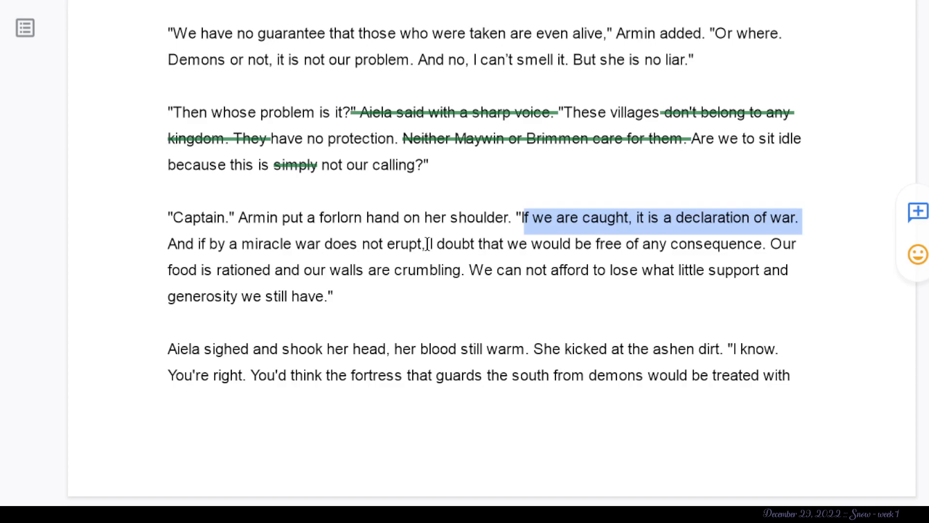
{"action": "left_click_drag", "start_coordinate": [768, 242], "coordinate": [432, 246]}
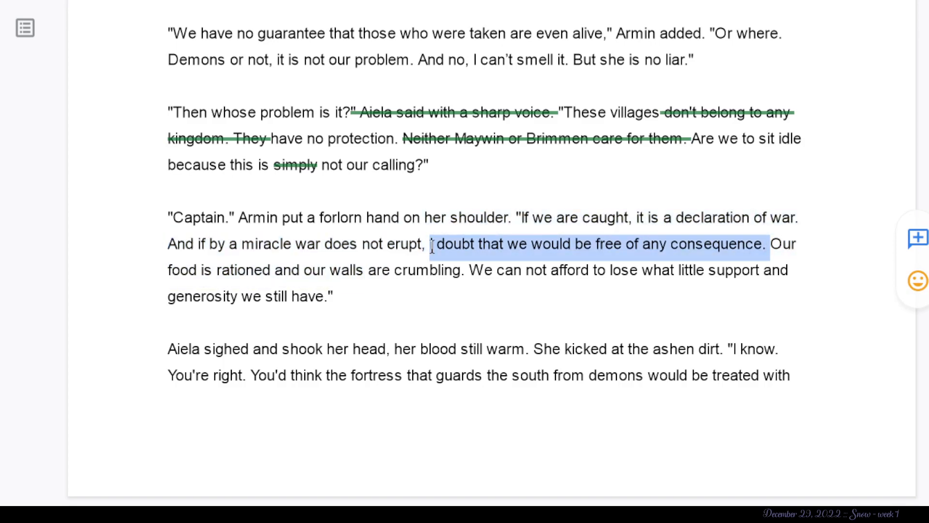
{"action": "left_click_drag", "start_coordinate": [433, 247], "coordinate": [441, 245]}
- Highlight Armin's whole "Captain." paragraph, through "generosity we still have", in bright green
{"action": "left_click_drag", "start_coordinate": [379, 296], "coordinate": [143, 215]}
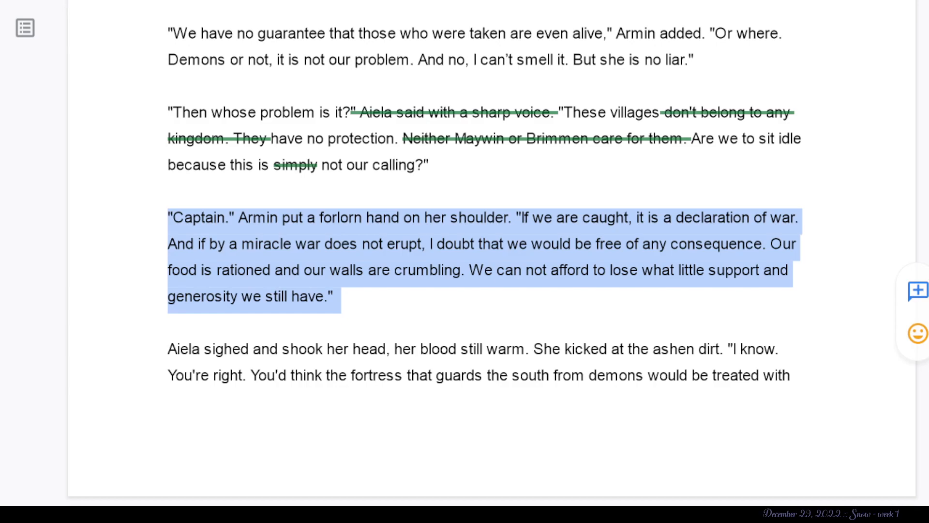
{"action": "left_click", "coordinate": [692, 7]}
{"action": "left_click", "coordinate": [788, 42]}
{"action": "left_click", "coordinate": [682, 179]}
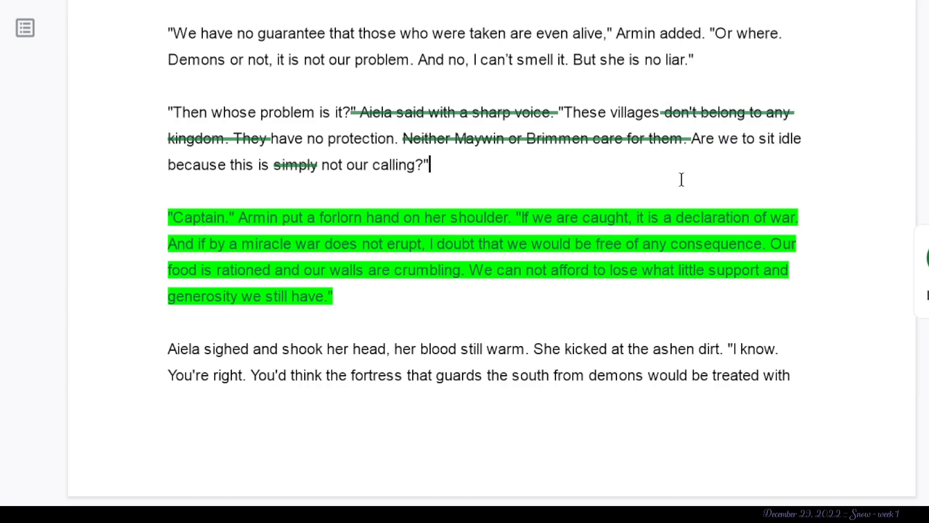
- Suggest deleting "ashen dirt." after "She kicked at the" in the paragraph where Aiela sighs
{"action": "scroll", "coordinate": [484, 242], "scroll_direction": "up", "scroll_amount": 20}
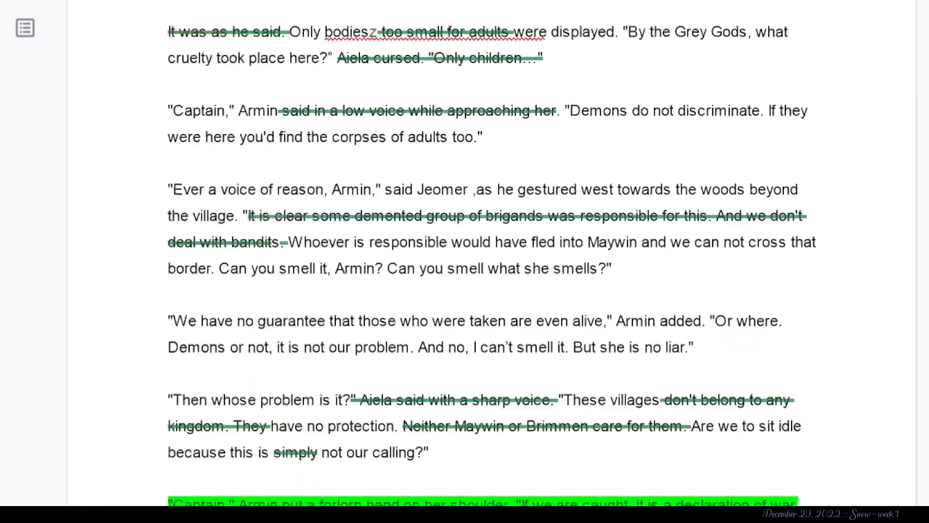
{"action": "scroll", "coordinate": [484, 242], "scroll_direction": "up", "scroll_amount": 20}
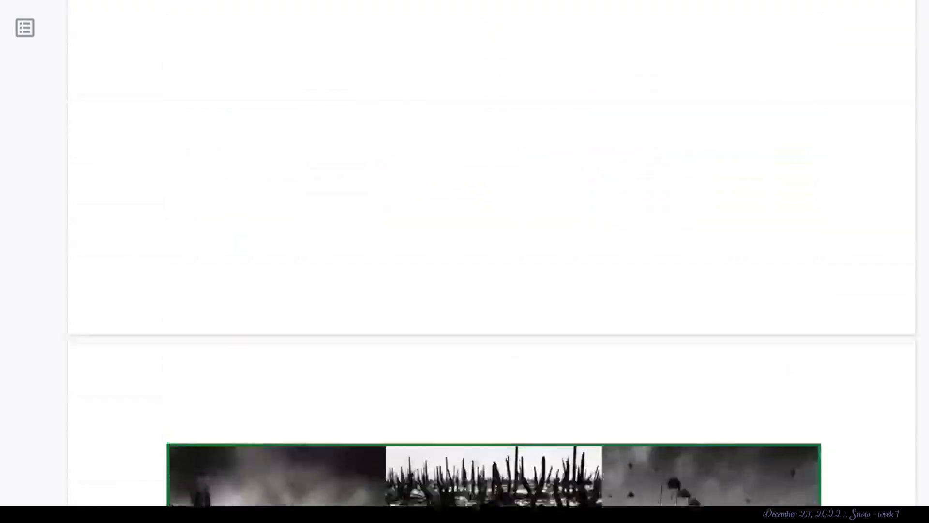
{"action": "scroll", "coordinate": [484, 242], "scroll_direction": "down", "scroll_amount": 20}
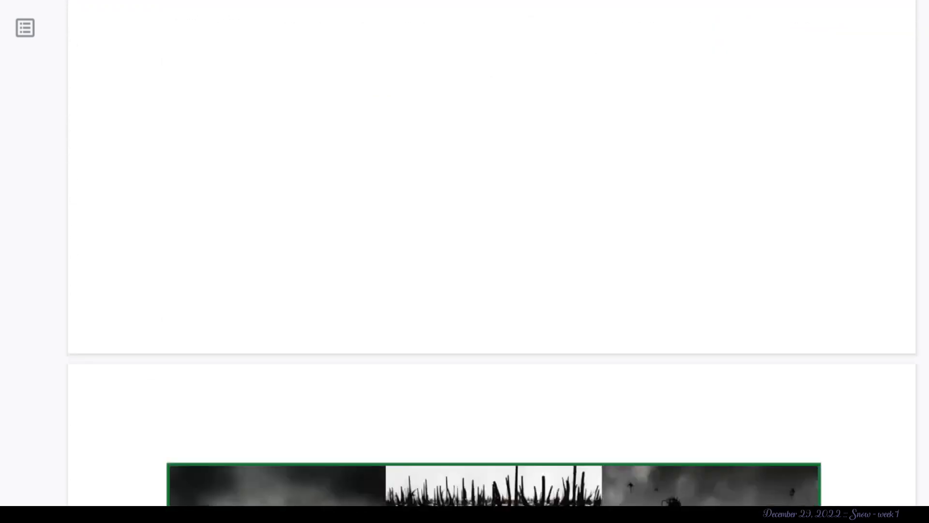
{"action": "scroll", "coordinate": [484, 242], "scroll_direction": "down", "scroll_amount": 20}
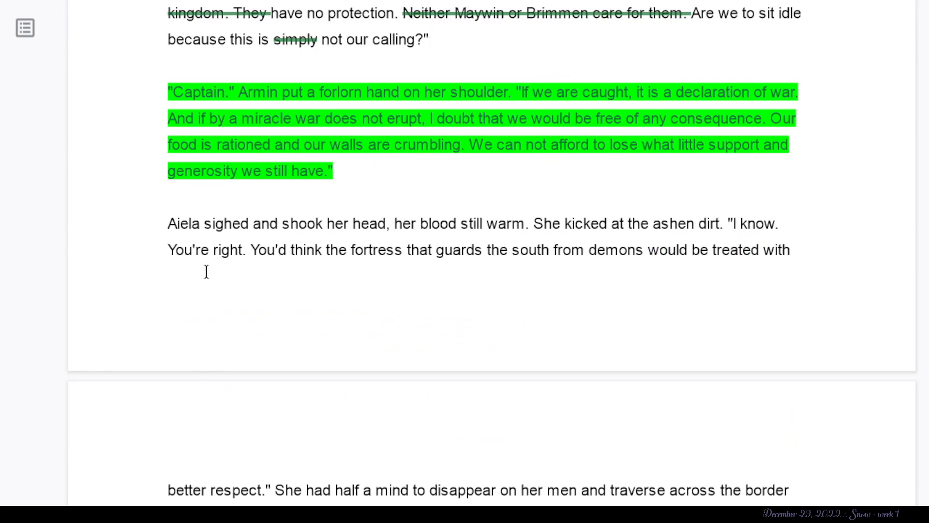
{"action": "left_click", "coordinate": [211, 250]}
{"action": "left_click", "coordinate": [240, 225]}
{"action": "left_click", "coordinate": [724, 227]}
{"action": "left_click_drag", "start_coordinate": [724, 227], "coordinate": [645, 223]}
{"action": "key", "text": "BackSpace"}
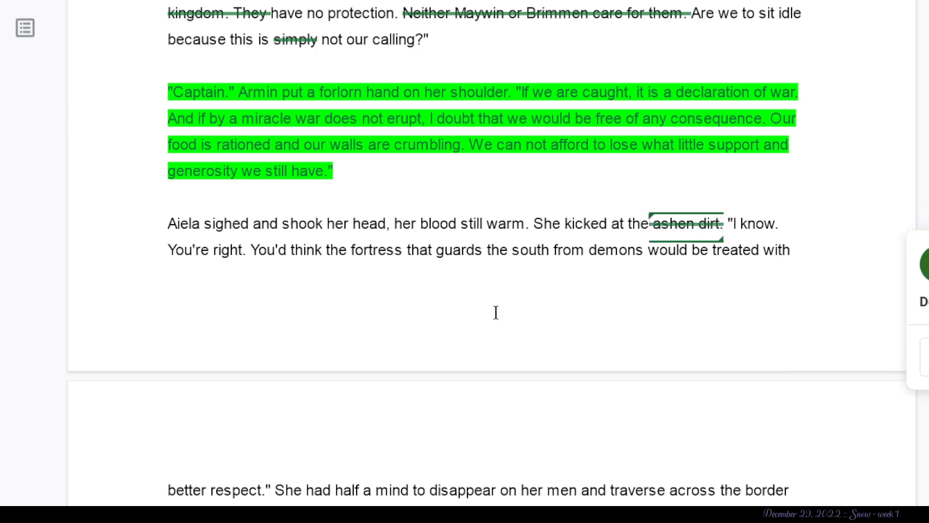
- Examine Aiela's line about the fortress guarding the south and its continuation on the following page
{"action": "left_click_drag", "start_coordinate": [250, 250], "coordinate": [732, 239]}
{"action": "left_click", "coordinate": [348, 250]}
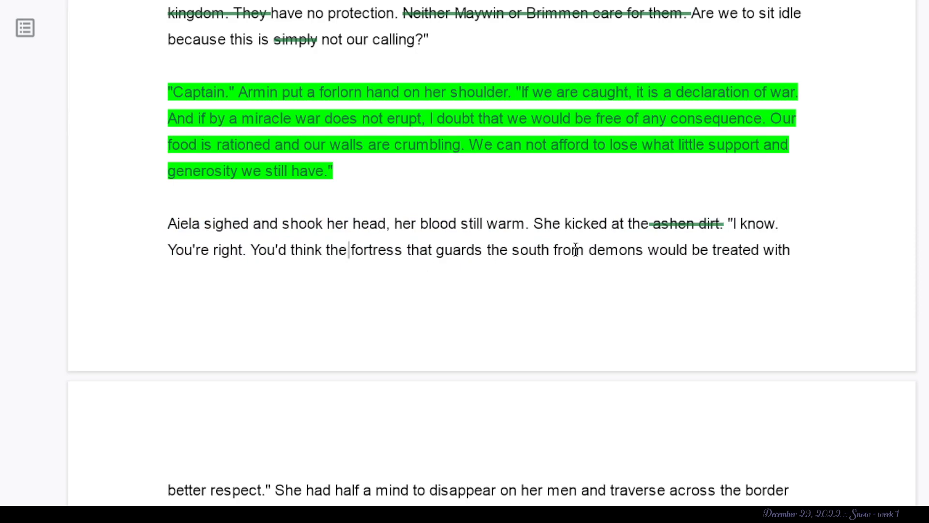
{"action": "scroll", "coordinate": [575, 250], "scroll_direction": "down", "scroll_amount": 3}
{"action": "scroll", "coordinate": [575, 250], "scroll_direction": "down", "scroll_amount": 1}
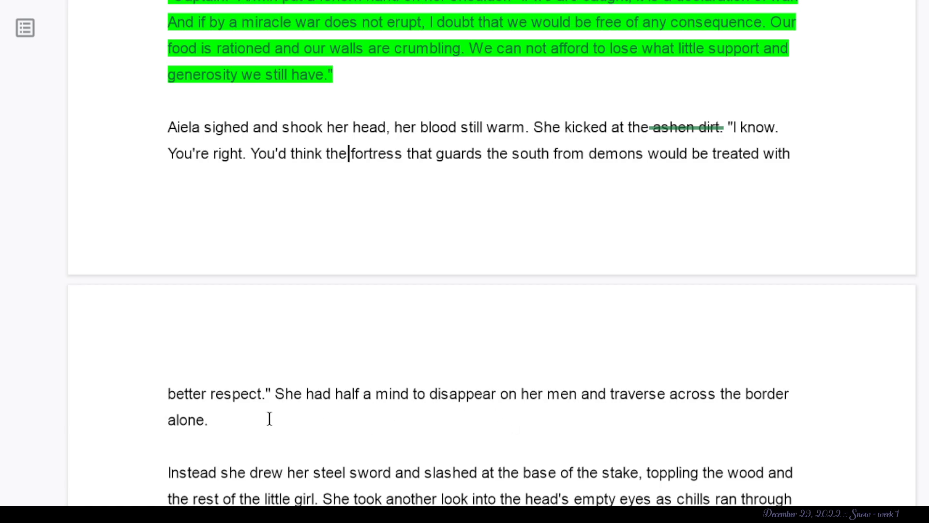
{"action": "right_click", "coordinate": [210, 150]}
{"action": "left_click", "coordinate": [125, 216]}
{"action": "scroll", "coordinate": [126, 216], "scroll_direction": "down", "scroll_amount": 5}
{"action": "scroll", "coordinate": [126, 216], "scroll_direction": "up", "scroll_amount": 1}
{"action": "scroll", "coordinate": [125, 216], "scroll_direction": "down", "scroll_amount": 2}
{"action": "scroll", "coordinate": [126, 216], "scroll_direction": "up", "scroll_amount": 4}
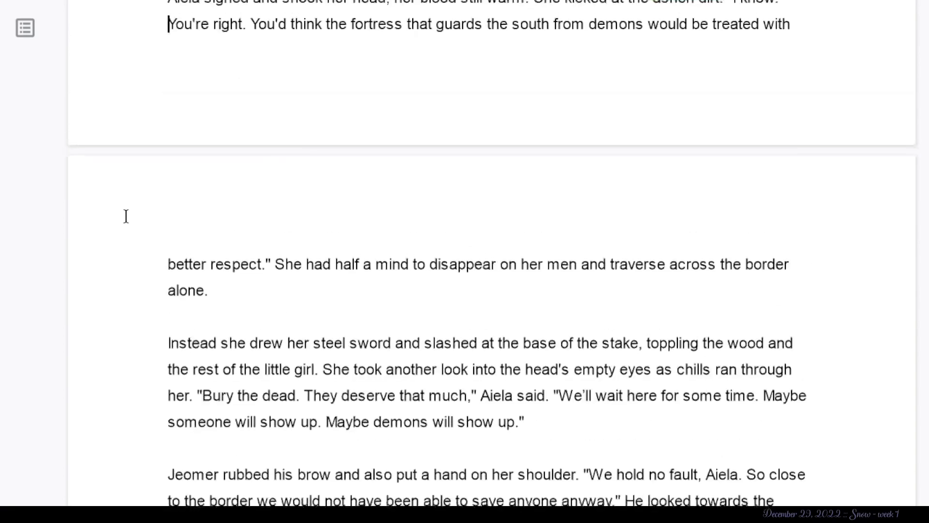
- Suggest deleting "steel" from "Instead she drew her steel sword"
{"action": "scroll", "coordinate": [126, 215], "scroll_direction": "down", "scroll_amount": 6}
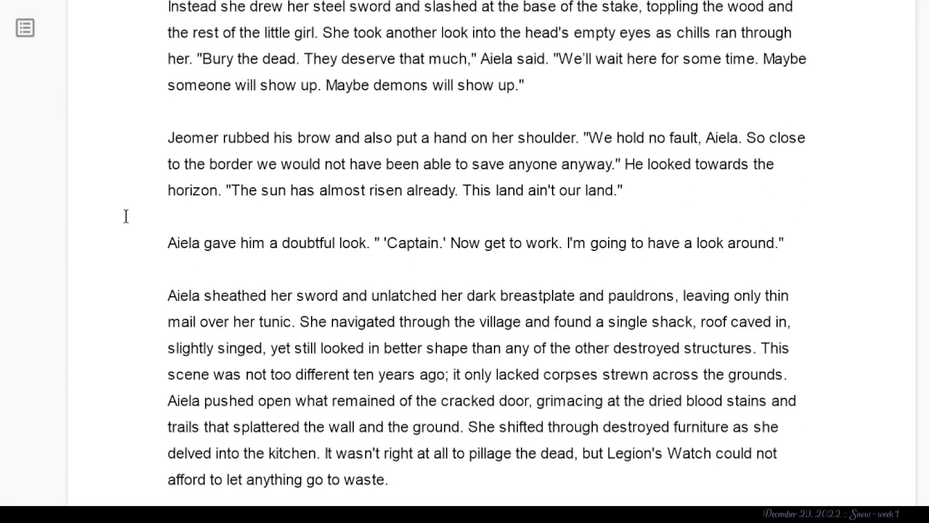
{"action": "left_click_drag", "start_coordinate": [352, 8], "coordinate": [314, 9]}
{"action": "key", "text": "BackSpace"}
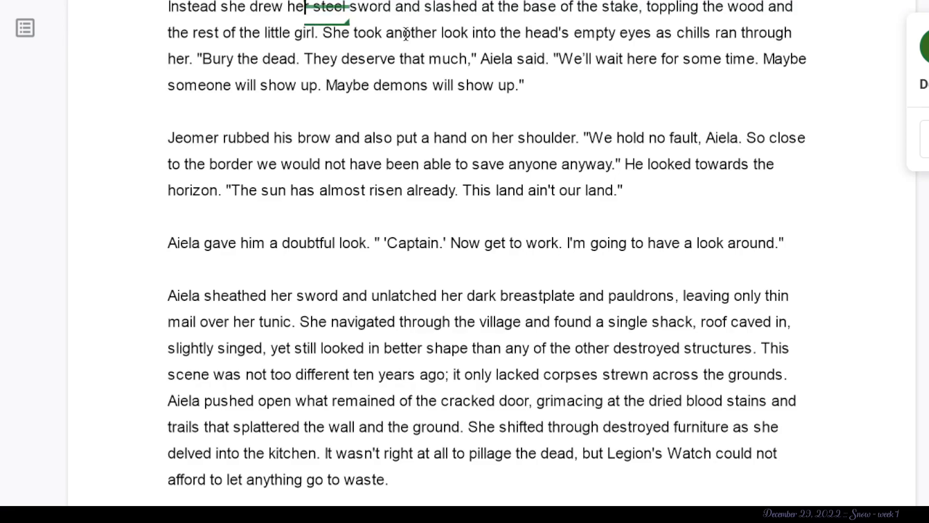
{"action": "left_click", "coordinate": [320, 32]}
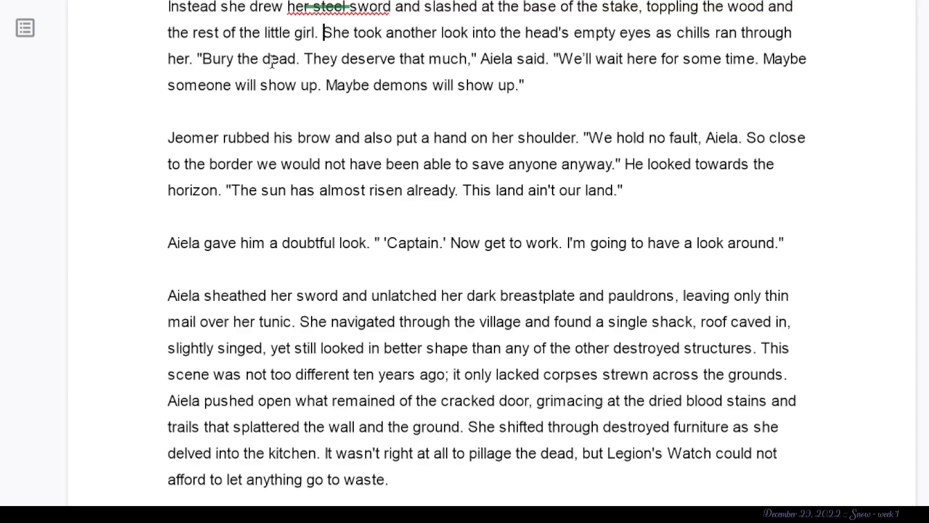
- Suggest deleting "They deserve that much," after "Bury the dead." and Aiela's dialogue from "We'll wait here" through "Maybe demons will show up."
{"action": "left_click", "coordinate": [306, 60]}
{"action": "left_click_drag", "start_coordinate": [339, 63], "coordinate": [475, 62]}
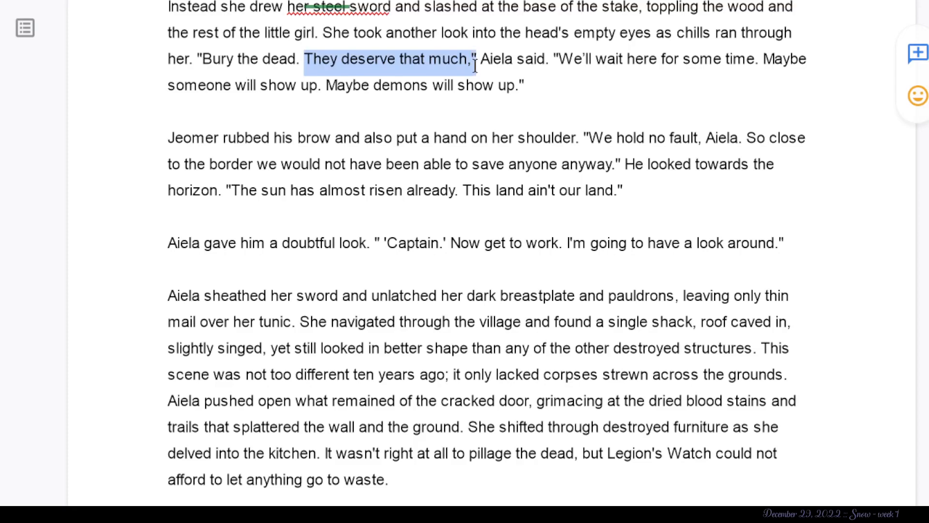
{"action": "key", "text": "BackSpace"}
{"action": "left_click", "coordinate": [575, 50]}
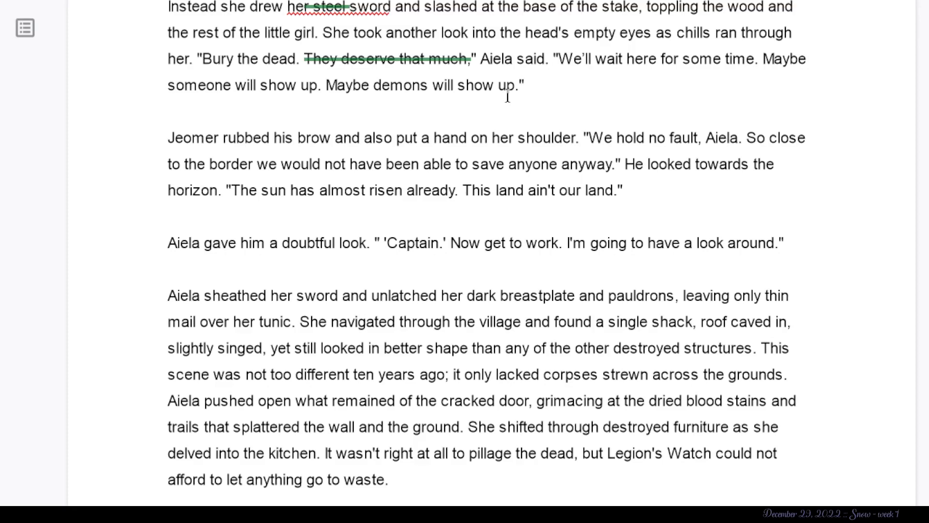
{"action": "left_click_drag", "start_coordinate": [534, 89], "coordinate": [554, 60]}
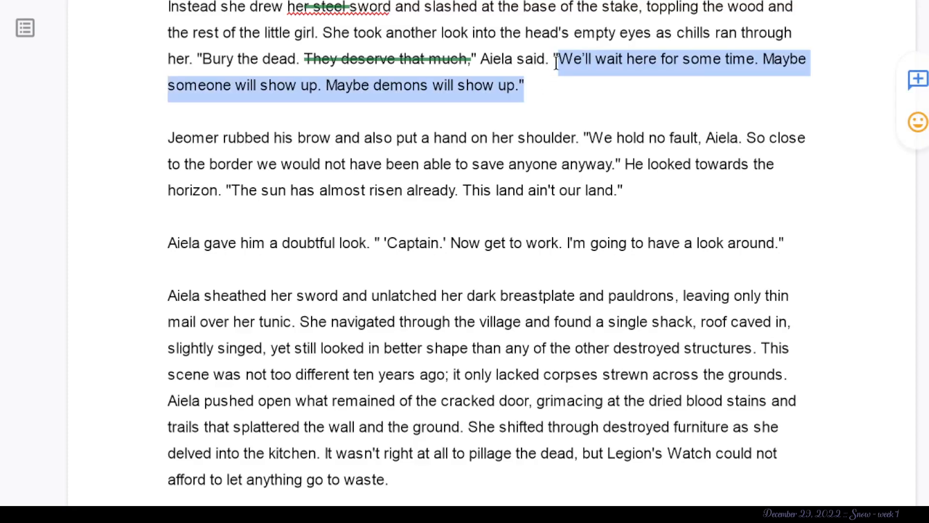
{"action": "key", "text": "BackSpace"}
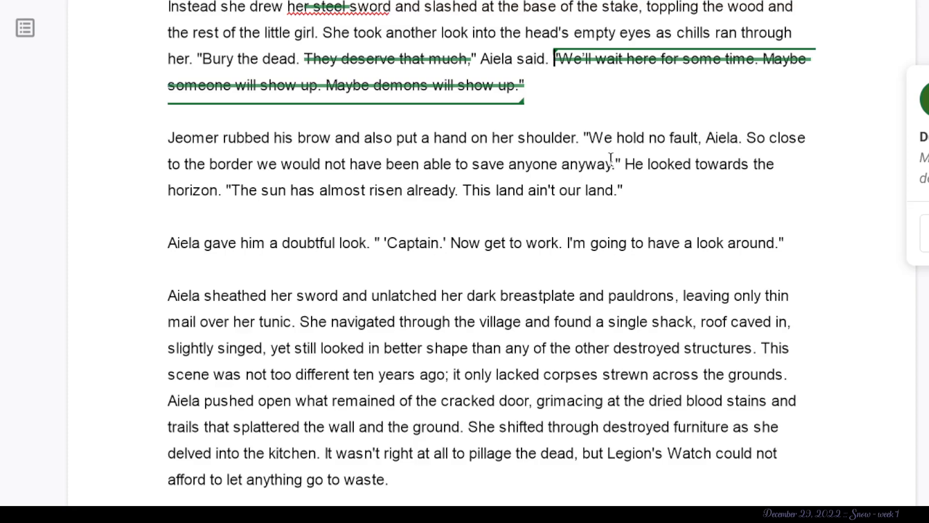
- Examine Jeomer's paragraph, marking "ain't" and the hand-on-shoulder sentence, and compare it with Armin's matching gesture in the highlighted paragraph
{"action": "left_click_drag", "start_coordinate": [559, 191], "coordinate": [527, 195]}
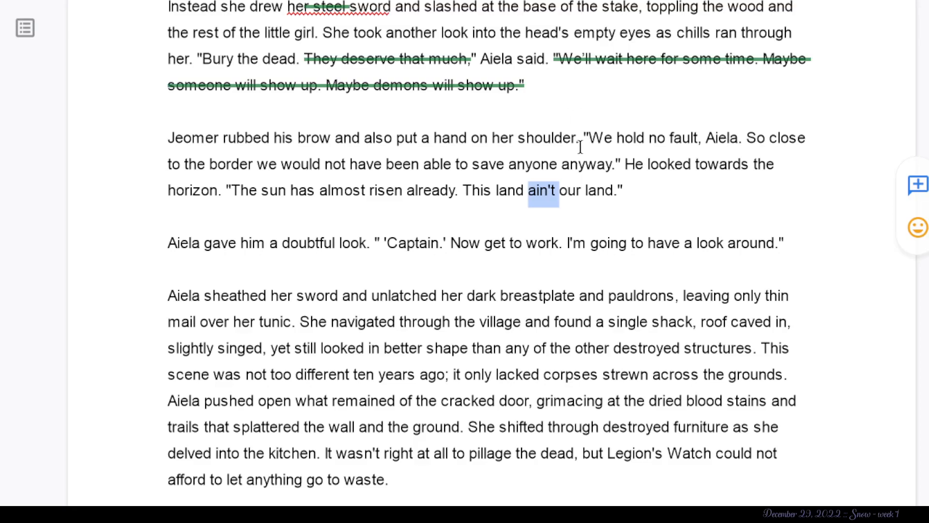
{"action": "left_click_drag", "start_coordinate": [580, 141], "coordinate": [144, 141]}
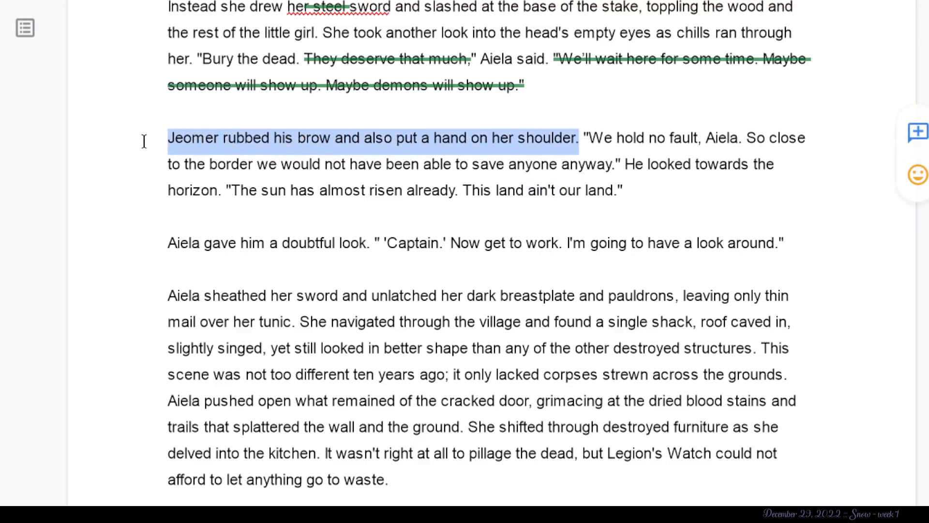
{"action": "left_click", "coordinate": [444, 199]}
{"action": "scroll", "coordinate": [445, 197], "scroll_direction": "up", "scroll_amount": 10}
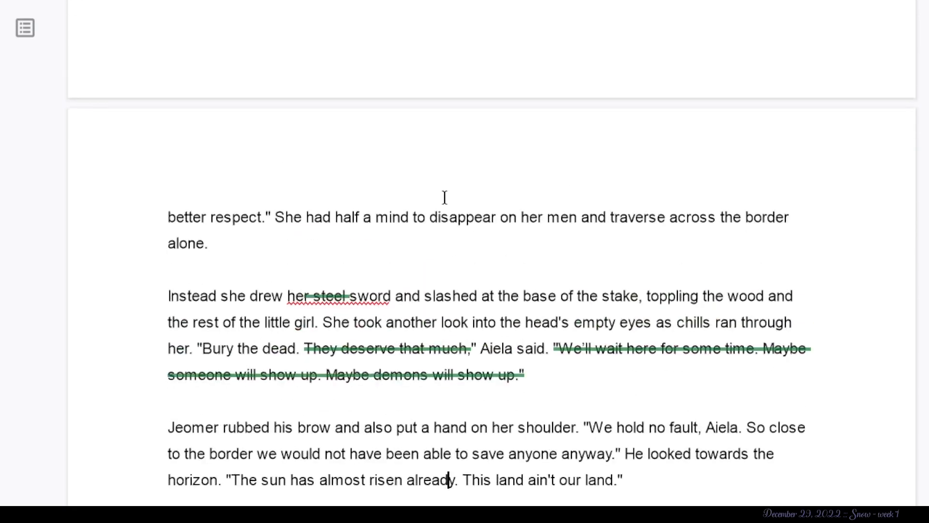
{"action": "scroll", "coordinate": [445, 197], "scroll_direction": "up", "scroll_amount": 4}
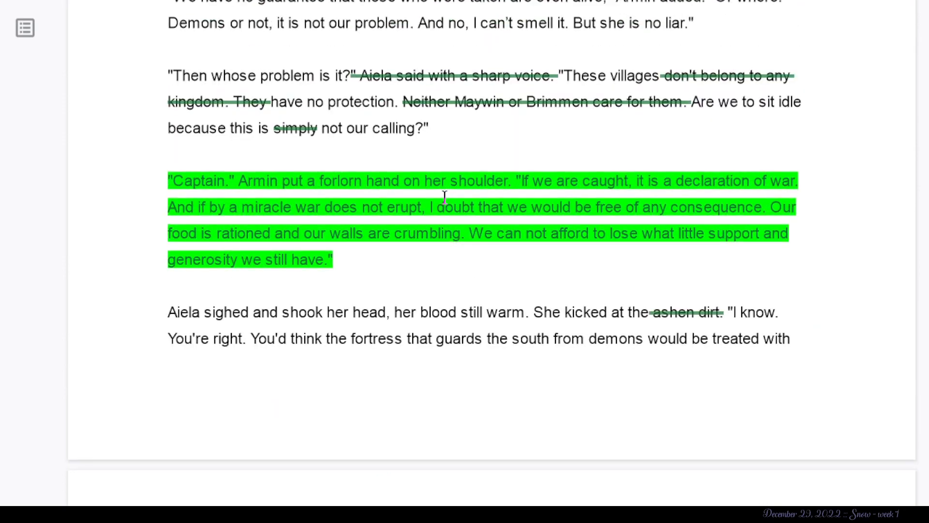
{"action": "left_click", "coordinate": [285, 182]}
{"action": "left_click_drag", "start_coordinate": [225, 186], "coordinate": [513, 188]}
{"action": "scroll", "coordinate": [513, 188], "scroll_direction": "down", "scroll_amount": 13}
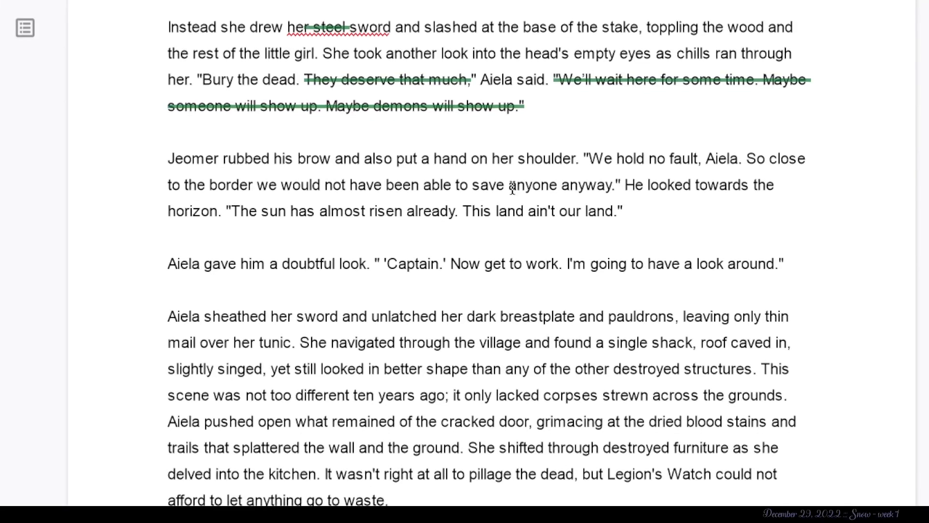
{"action": "left_click_drag", "start_coordinate": [224, 158], "coordinate": [157, 157]}
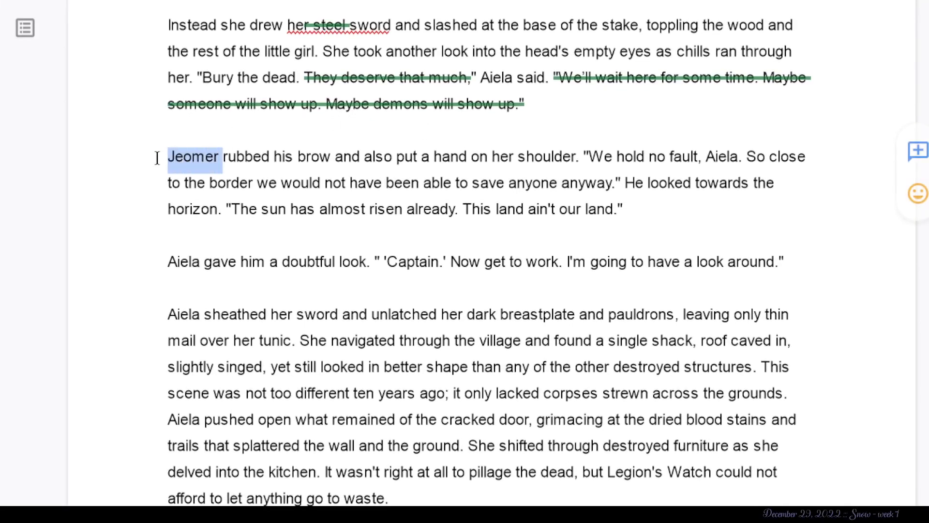
{"action": "left_click", "coordinate": [206, 183]}
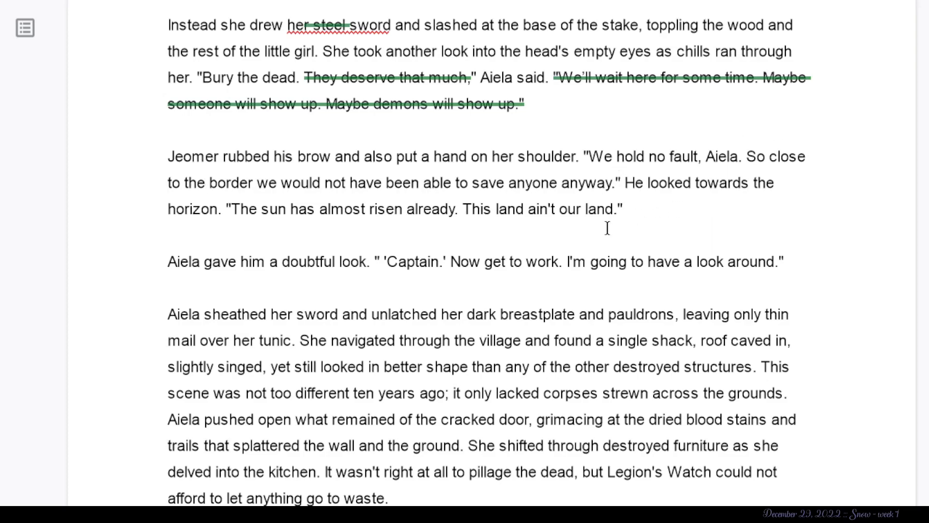
- Examine the quoted "Captain." in Aiela's doubtful reply and the following paragraph where she sheathes her sword
{"action": "scroll", "coordinate": [596, 228], "scroll_direction": "down", "scroll_amount": 3}
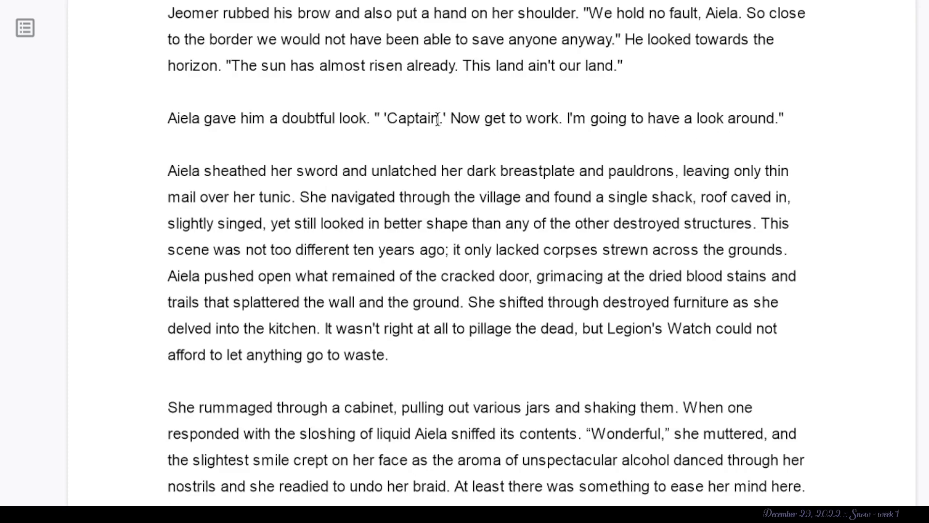
{"action": "left_click_drag", "start_coordinate": [446, 118], "coordinate": [382, 111]}
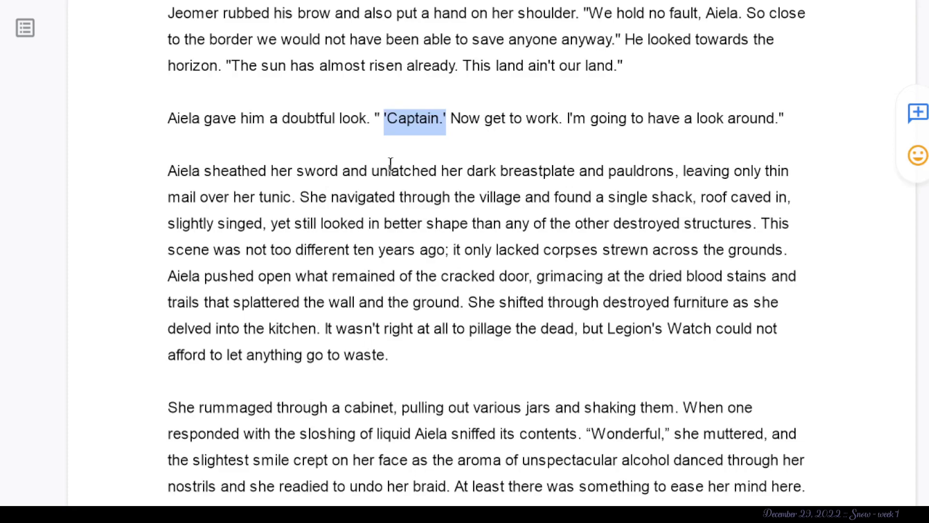
{"action": "left_click", "coordinate": [171, 155]}
{"action": "left_click", "coordinate": [199, 190]}
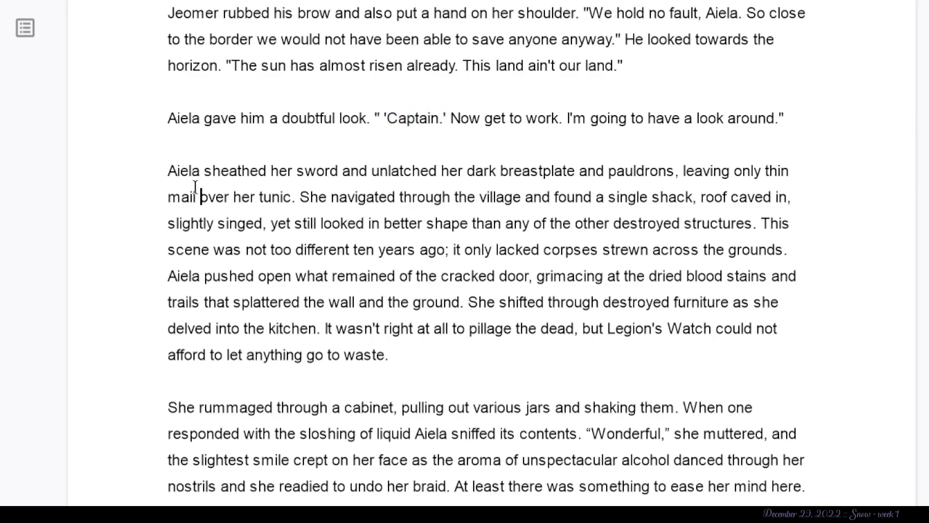
{"action": "left_click", "coordinate": [204, 171]}
{"action": "scroll", "coordinate": [203, 173], "scroll_direction": "down", "scroll_amount": 1}
{"action": "scroll", "coordinate": [203, 173], "scroll_direction": "down", "scroll_amount": 2}
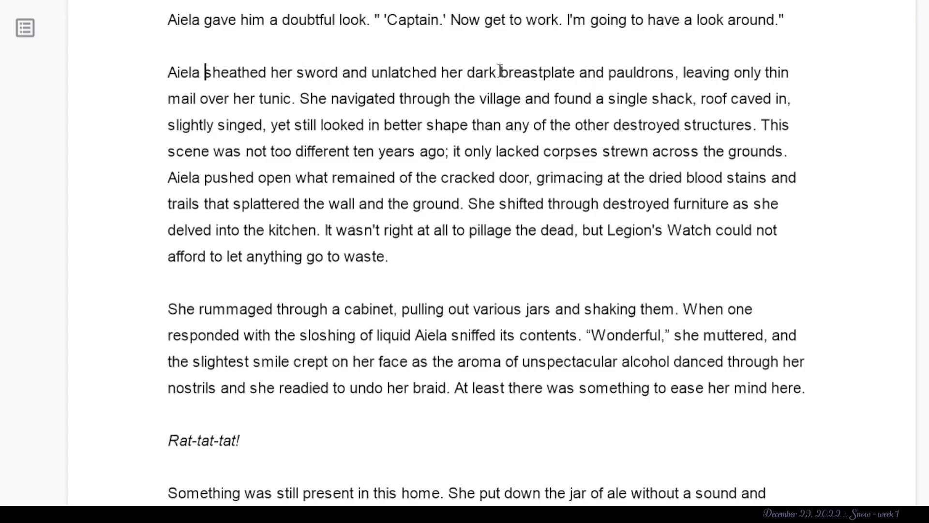
- Examine the sentence about Aiela sheathing her sword and removing her armour, including the phrase "thin mail"
{"action": "left_click_drag", "start_coordinate": [676, 73], "coordinate": [164, 36]}
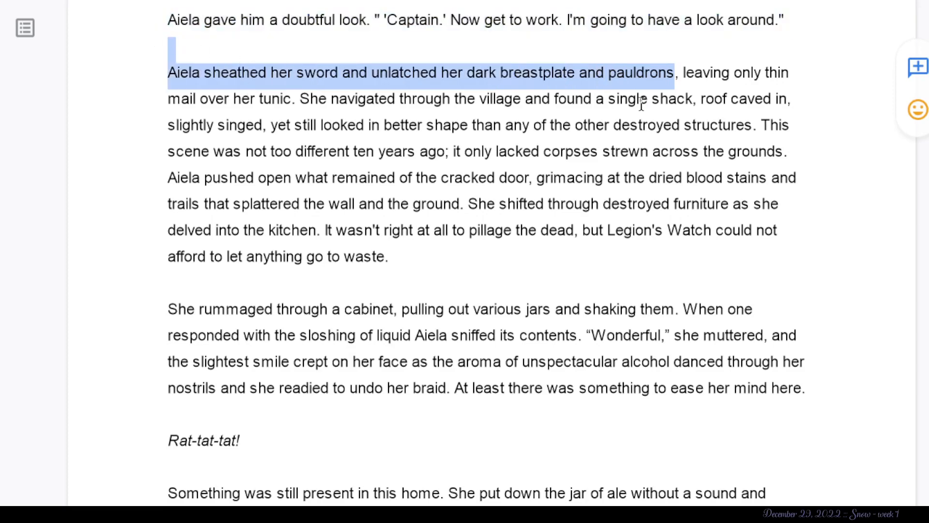
{"action": "left_click", "coordinate": [232, 103]}
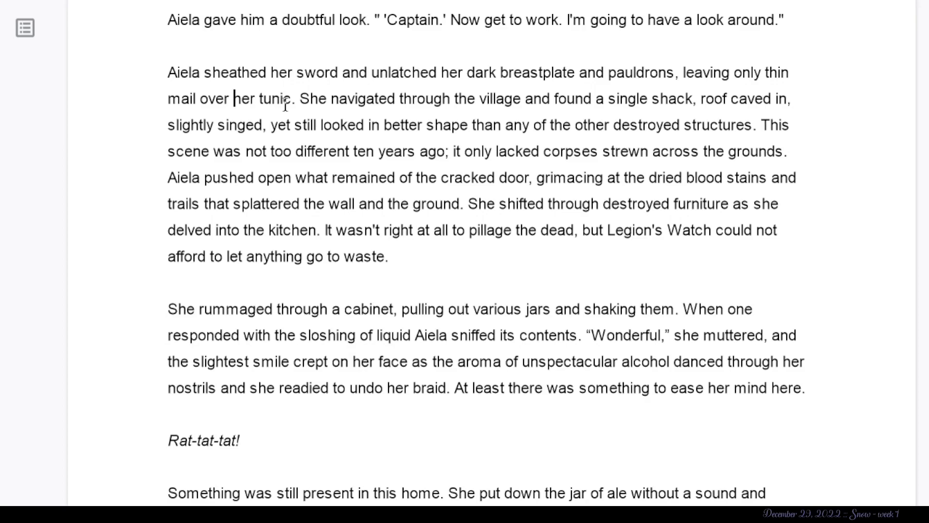
{"action": "left_click_drag", "start_coordinate": [198, 100], "coordinate": [762, 75]}
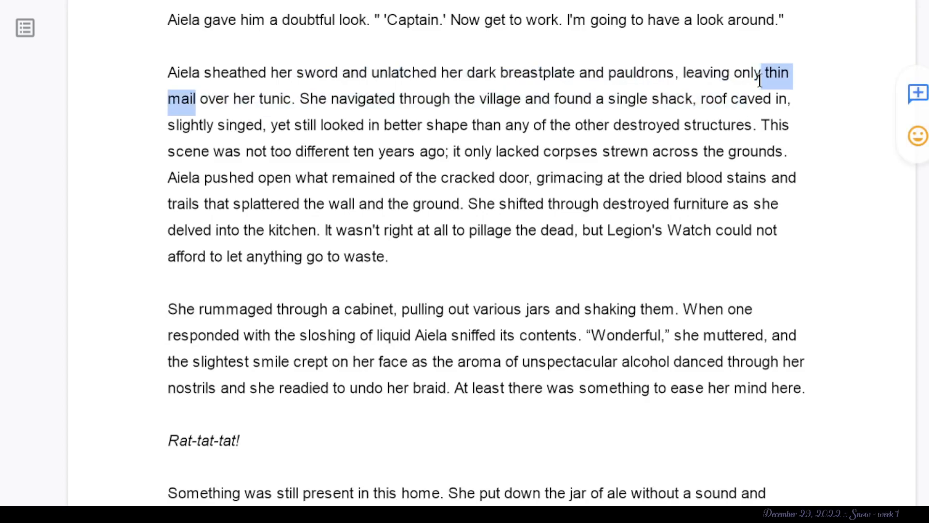
{"action": "left_click", "coordinate": [229, 125]}
{"action": "left_click_drag", "start_coordinate": [295, 99], "coordinate": [126, 68]}
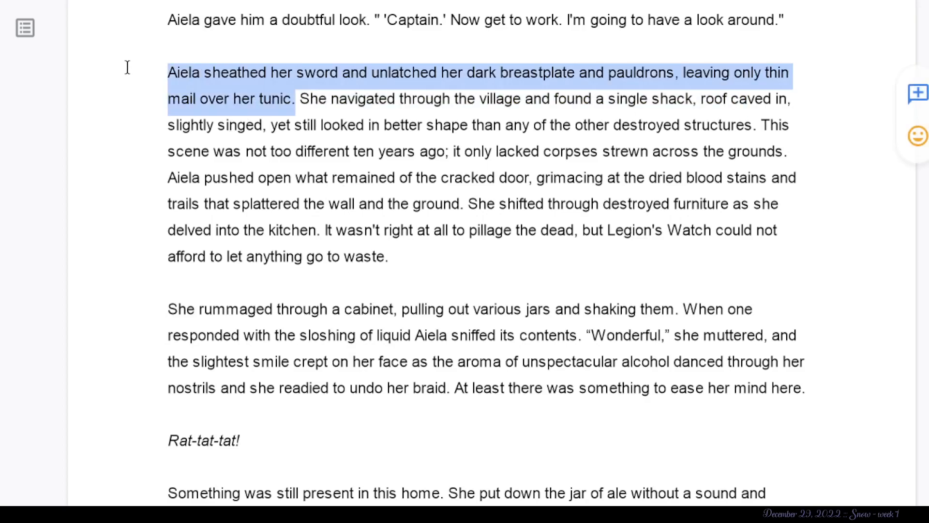
{"action": "left_click", "coordinate": [311, 125]}
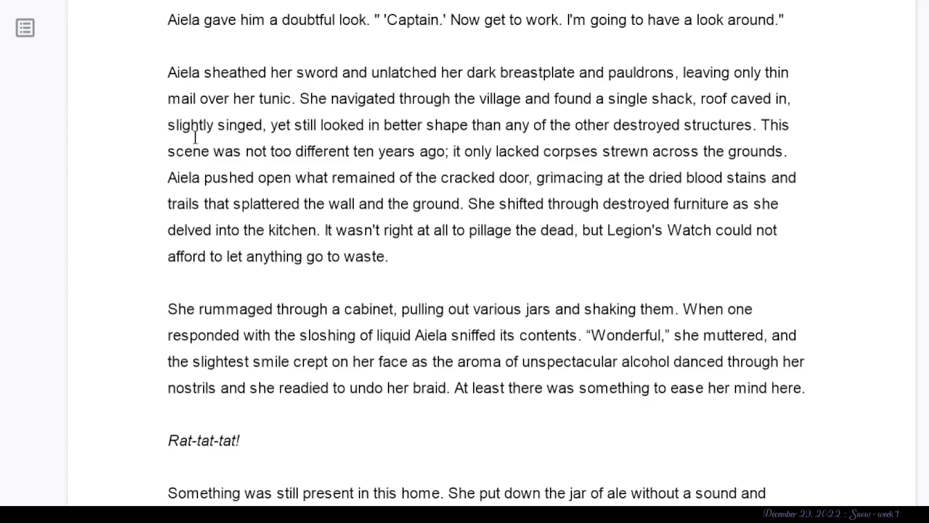
- Suggest deleting "slightly singed" from the description of the shack with the caved-in roof
{"action": "left_click_drag", "start_coordinate": [263, 125], "coordinate": [213, 126]}
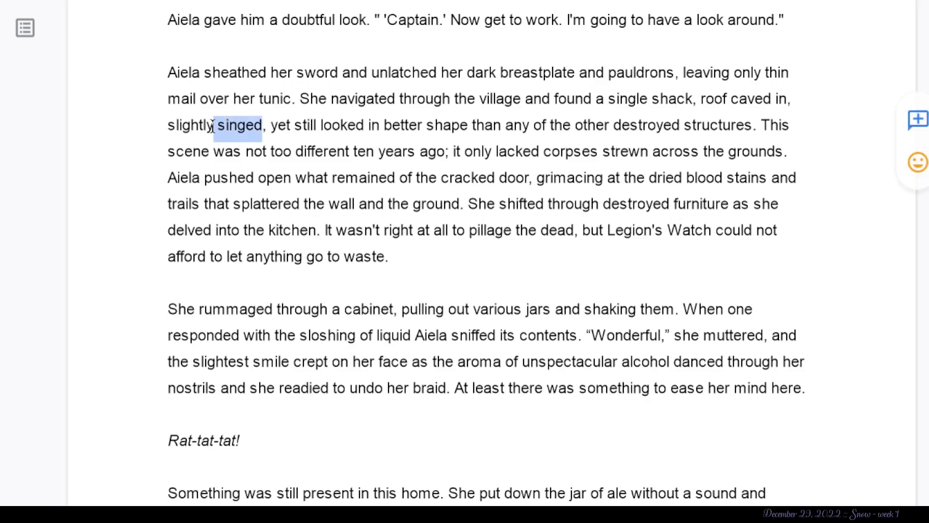
{"action": "left_click", "coordinate": [208, 129]}
{"action": "left_click_drag", "start_coordinate": [150, 128], "coordinate": [262, 130]}
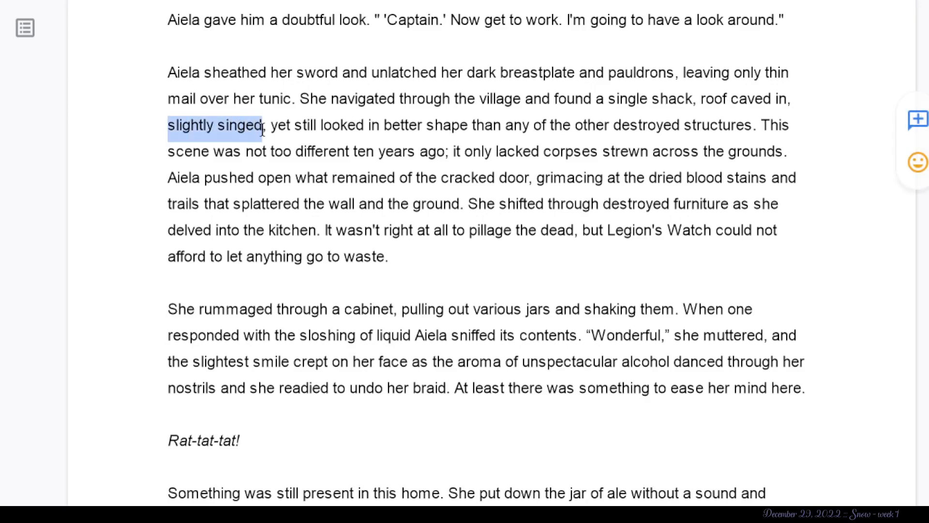
{"action": "key", "text": "BackSpace"}
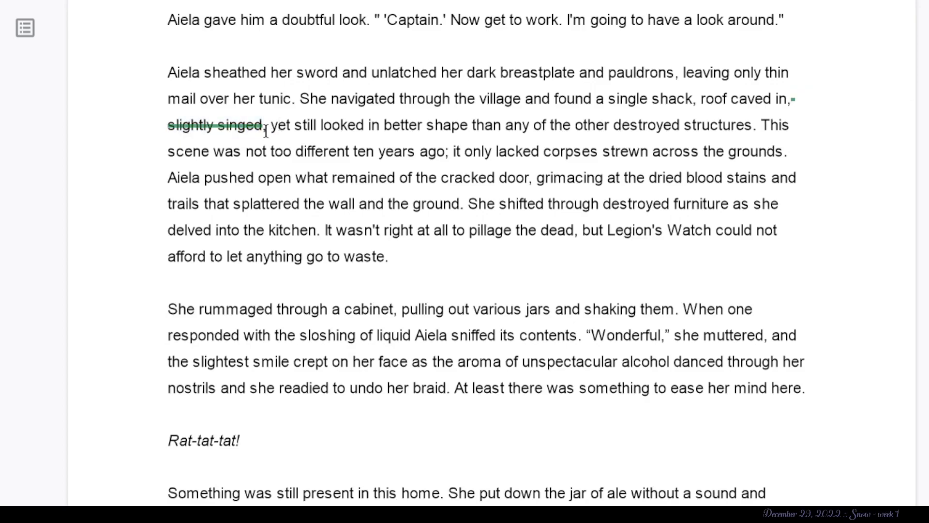
- Examine the rest of the village paragraph, including the single shack, "yet still" and the comparison with the scene ten years ago
{"action": "right_click", "coordinate": [268, 130]}
{"action": "left_click", "coordinate": [242, 100]}
{"action": "left_click_drag", "start_coordinate": [320, 125], "coordinate": [263, 125]}
{"action": "left_click", "coordinate": [430, 149]}
{"action": "left_click_drag", "start_coordinate": [730, 73], "coordinate": [168, 73]}
{"action": "left_click", "coordinate": [292, 178]}
{"action": "left_click_drag", "start_coordinate": [686, 97], "coordinate": [561, 104]}
{"action": "left_click", "coordinate": [486, 123]}
{"action": "left_click_drag", "start_coordinate": [762, 126], "coordinate": [448, 157]}
{"action": "left_click", "coordinate": [499, 155]}
{"action": "left_click_drag", "start_coordinate": [782, 159], "coordinate": [467, 130]}
{"action": "left_click", "coordinate": [467, 130]}
{"action": "scroll", "coordinate": [396, 264], "scroll_direction": "down", "scroll_amount": 2}
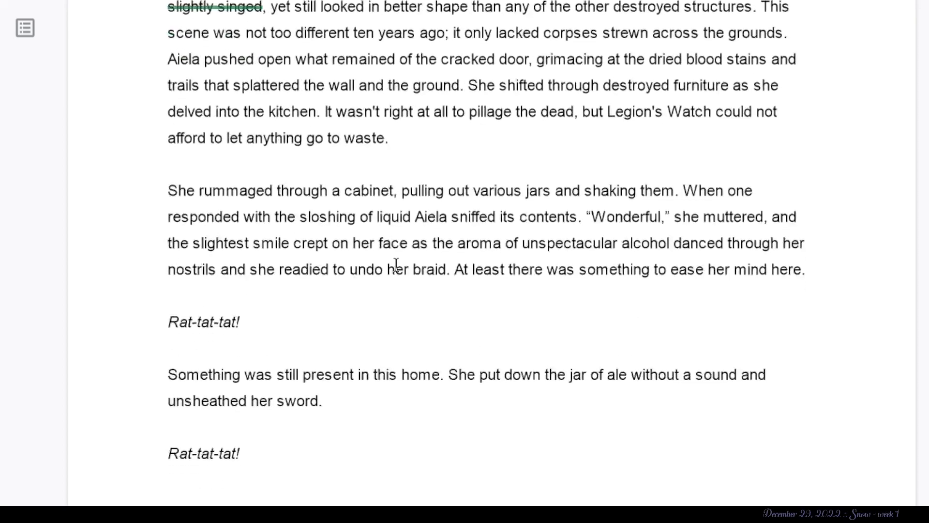
{"action": "left_click", "coordinate": [411, 151]}
{"action": "right_click", "coordinate": [235, 34]}
{"action": "left_click", "coordinate": [200, 139]}
{"action": "scroll", "coordinate": [547, 110], "scroll_direction": "up", "scroll_amount": 2}
{"action": "right_click", "coordinate": [135, 39]}
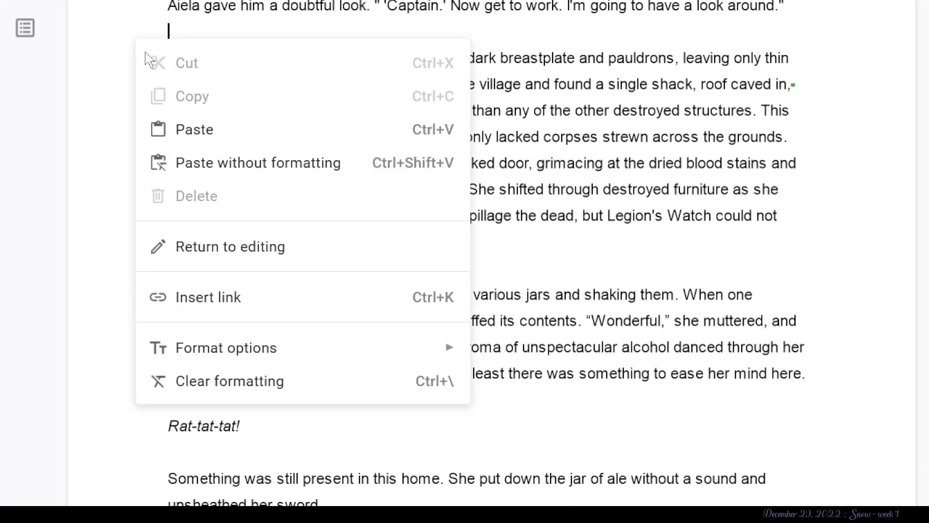
{"action": "left_click", "coordinate": [660, 219]}
- Suggest deleting "of liquid" after "sloshing" in the paragraph where Aiela rummages through the cabinet
{"action": "scroll", "coordinate": [661, 219], "scroll_direction": "down", "scroll_amount": 5}
{"action": "scroll", "coordinate": [289, 167], "scroll_direction": "up", "scroll_amount": 1}
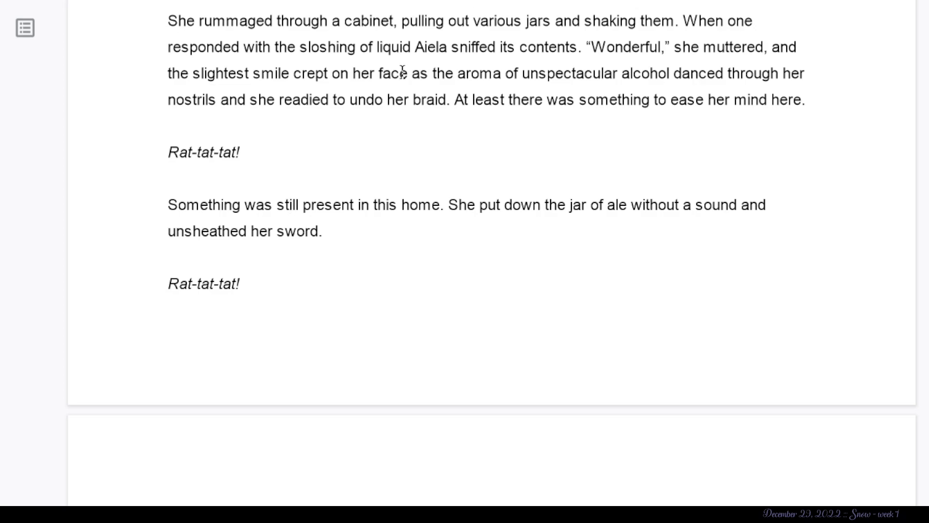
{"action": "left_click_drag", "start_coordinate": [415, 49], "coordinate": [354, 55]}
{"action": "key", "text": "BackSpace"}
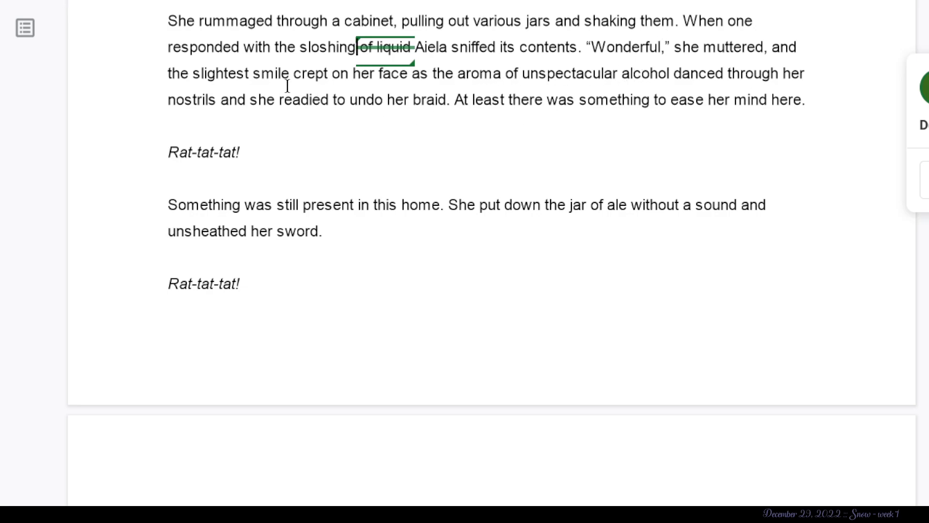
- Suggest deleting "she muttered" through "undo her braid" after "Wonderful," and the closing sentence "At least there was something to ease her mind here."
{"action": "left_click_drag", "start_coordinate": [445, 101], "coordinate": [729, 90]}
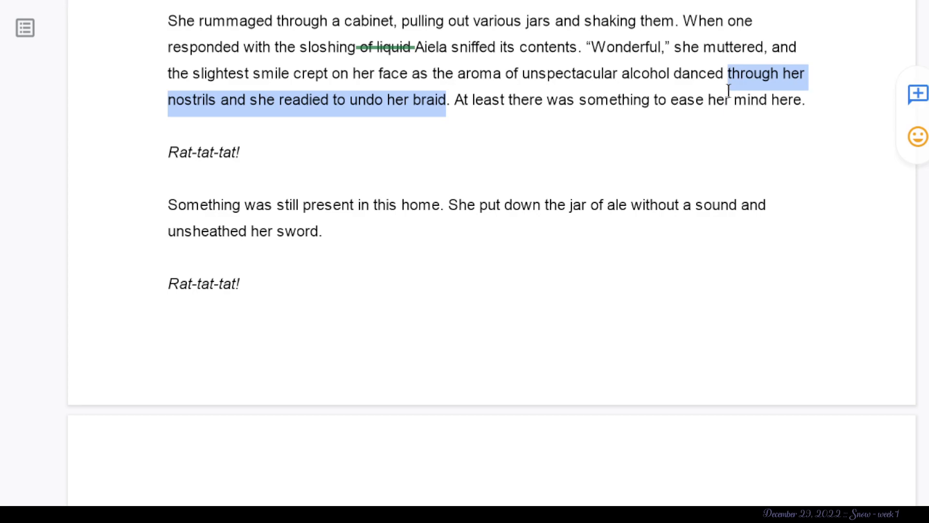
{"action": "left_click_drag", "start_coordinate": [725, 90], "coordinate": [673, 62]}
{"action": "key", "text": "BackSpace"}
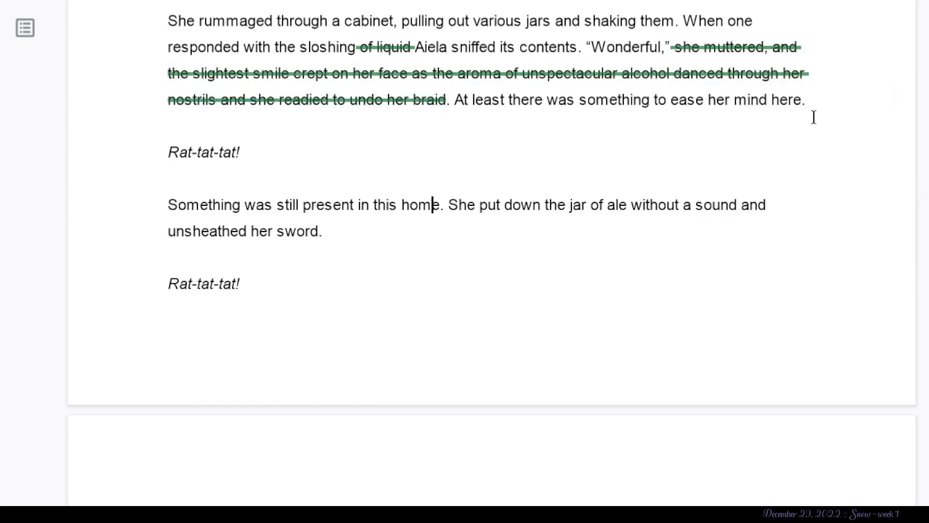
{"action": "left_click", "coordinate": [825, 102]}
{"action": "left_click_drag", "start_coordinate": [824, 102], "coordinate": [457, 103]}
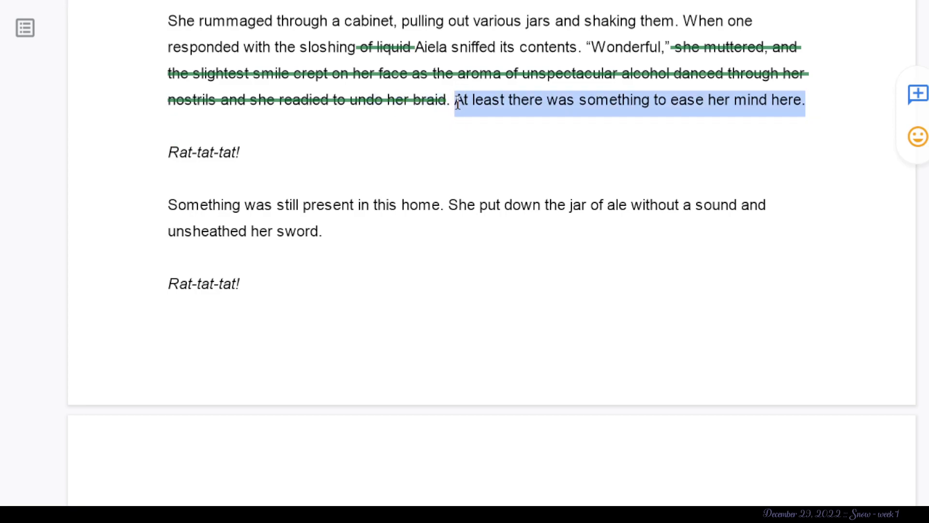
{"action": "key", "text": "BackSpace"}
{"action": "left_click", "coordinate": [265, 147]}
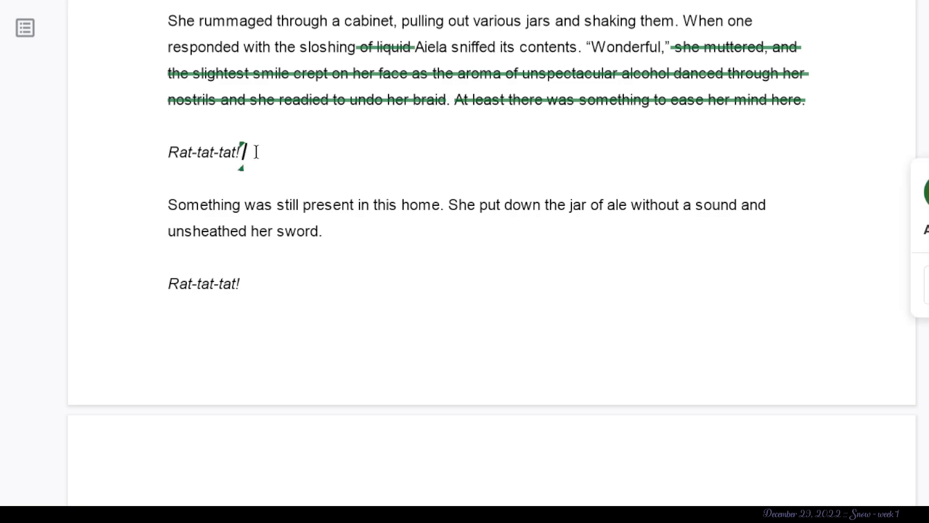
{"action": "left_click", "coordinate": [337, 242]}
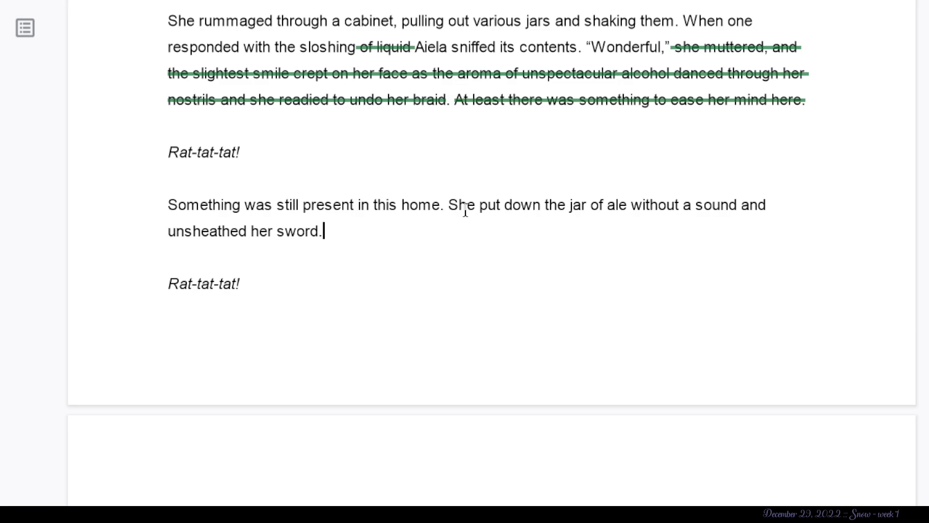
{"action": "left_click", "coordinate": [227, 128]}
- Suggest splitting the paragraph about the banging sound so that "Demons like Ghouls" starts a separate paragraph
{"action": "scroll", "coordinate": [327, 245], "scroll_direction": "down", "scroll_amount": 3}
{"action": "scroll", "coordinate": [327, 233], "scroll_direction": "down", "scroll_amount": 4}
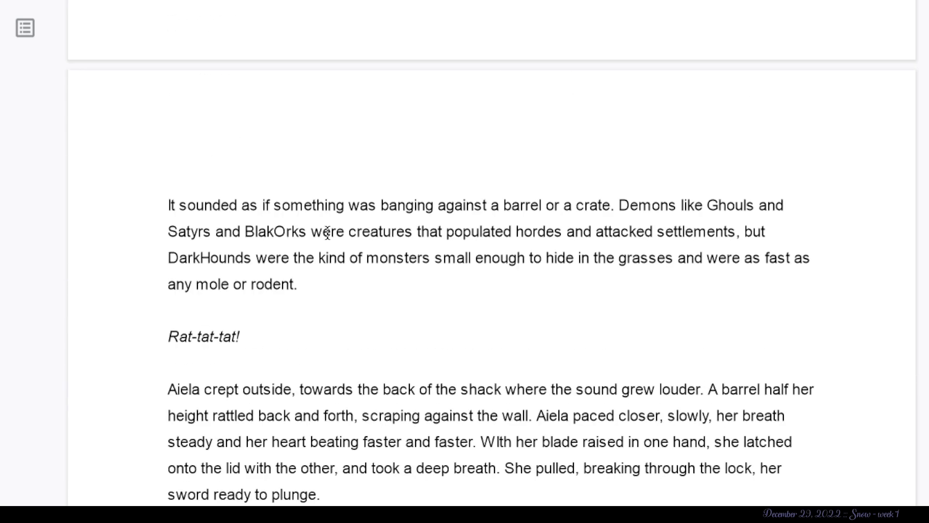
{"action": "scroll", "coordinate": [328, 233], "scroll_direction": "down", "scroll_amount": 1}
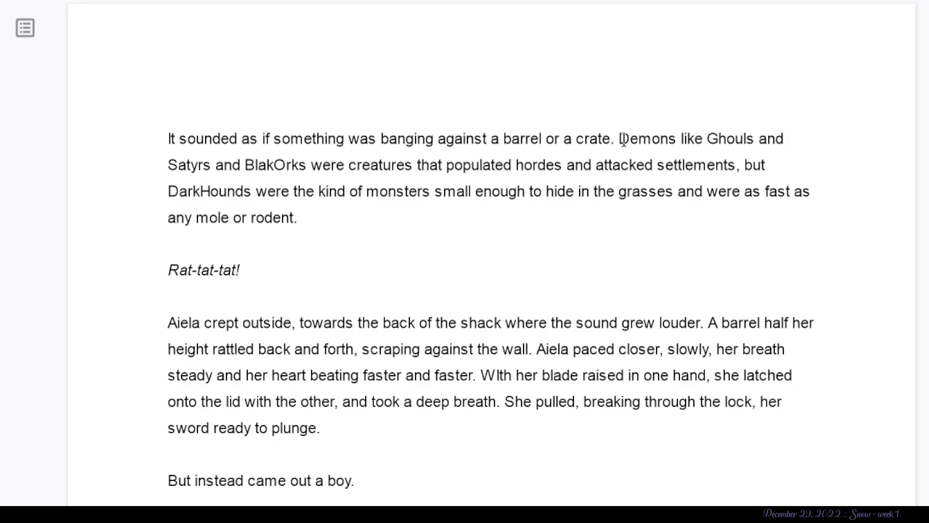
{"action": "left_click_drag", "start_coordinate": [620, 139], "coordinate": [736, 177]}
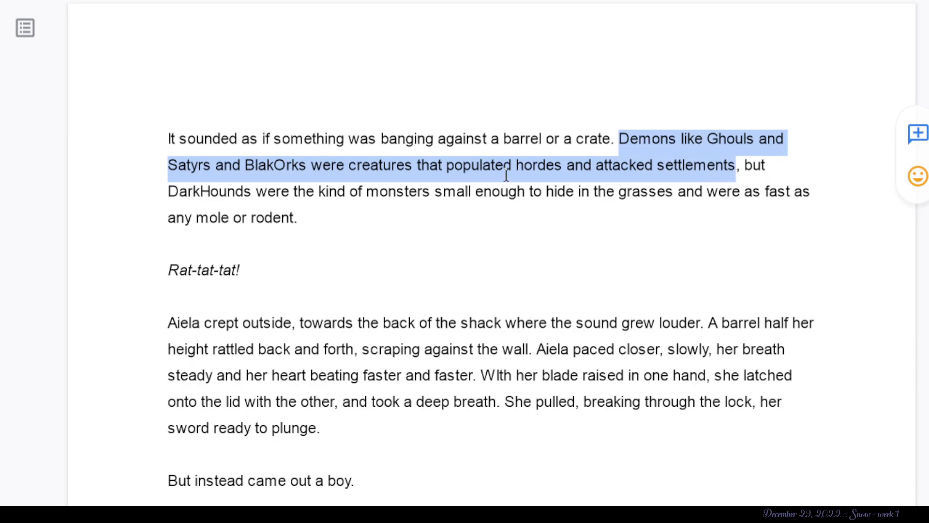
{"action": "left_click", "coordinate": [728, 174]}
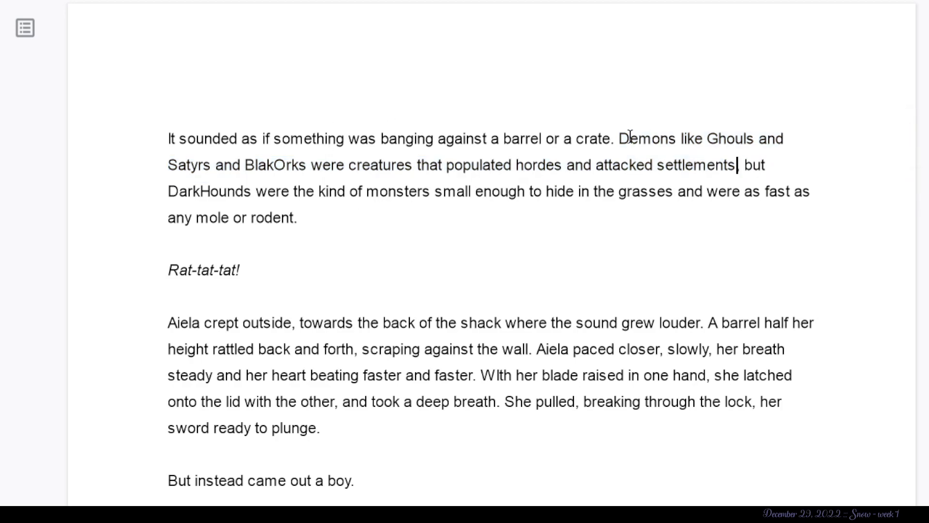
{"action": "left_click", "coordinate": [619, 139]}
{"action": "key", "text": "Return"}
{"action": "key", "text": "Return"}
{"action": "key", "text": "Return"}
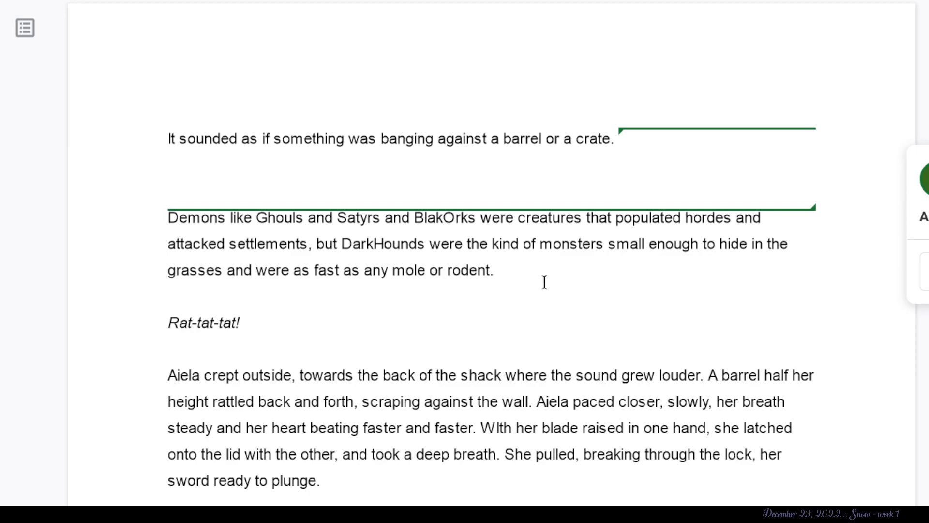
- Suggest deleting the separated passage from "Demons like Ghouls" through "any mole or rodent."
{"action": "left_click_drag", "start_coordinate": [344, 249], "coordinate": [410, 245]}
{"action": "left_click", "coordinate": [426, 244]}
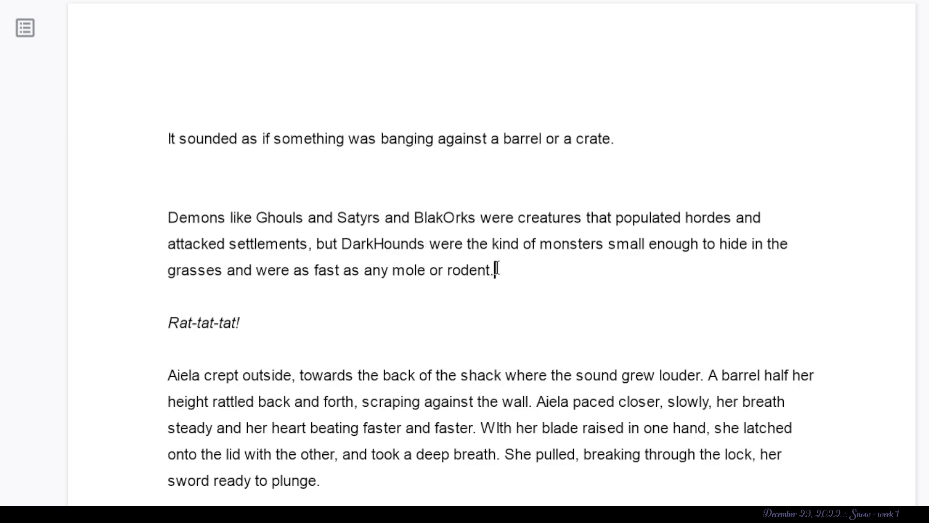
{"action": "left_click_drag", "start_coordinate": [497, 271], "coordinate": [118, 204]}
{"action": "key", "text": "BackSpace"}
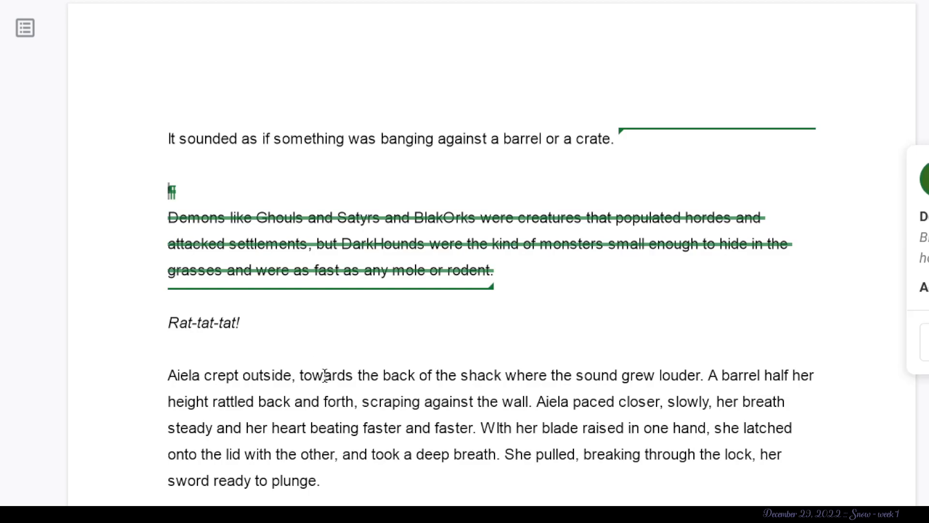
- Suggest deleting the "Something was still present in this home" paragraph together with the "Rat-tat-tat!" lines before and after it
{"action": "scroll", "coordinate": [321, 375], "scroll_direction": "down", "scroll_amount": 3}
{"action": "scroll", "coordinate": [284, 265], "scroll_direction": "down", "scroll_amount": 2}
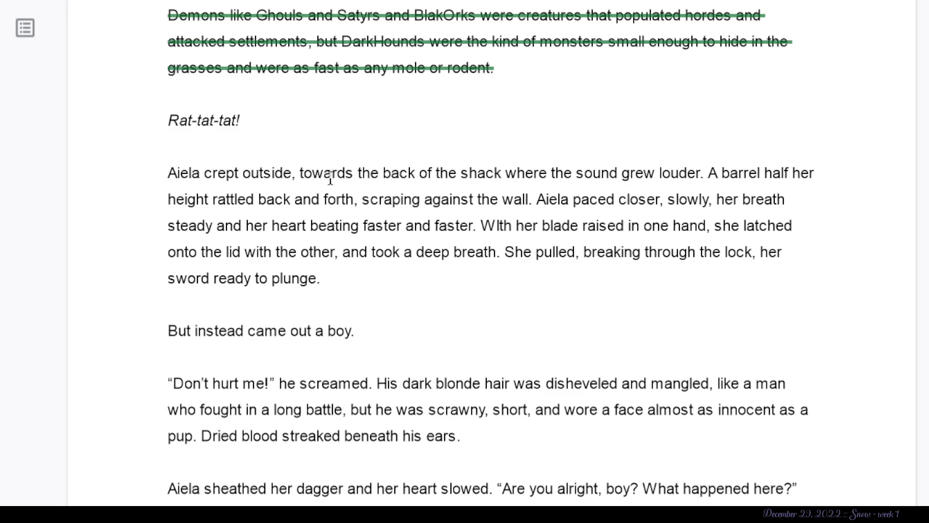
{"action": "scroll", "coordinate": [382, 145], "scroll_direction": "up", "scroll_amount": 5}
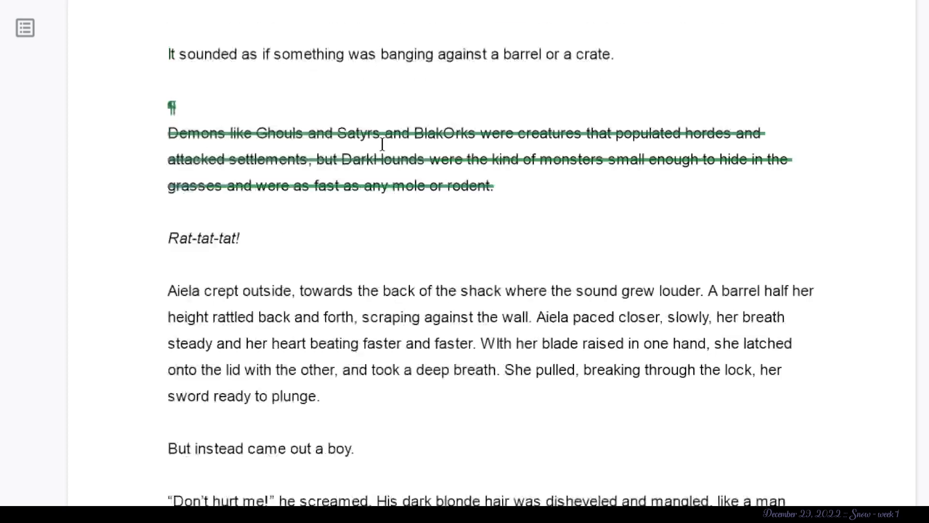
{"action": "scroll", "coordinate": [382, 144], "scroll_direction": "up", "scroll_amount": 4}
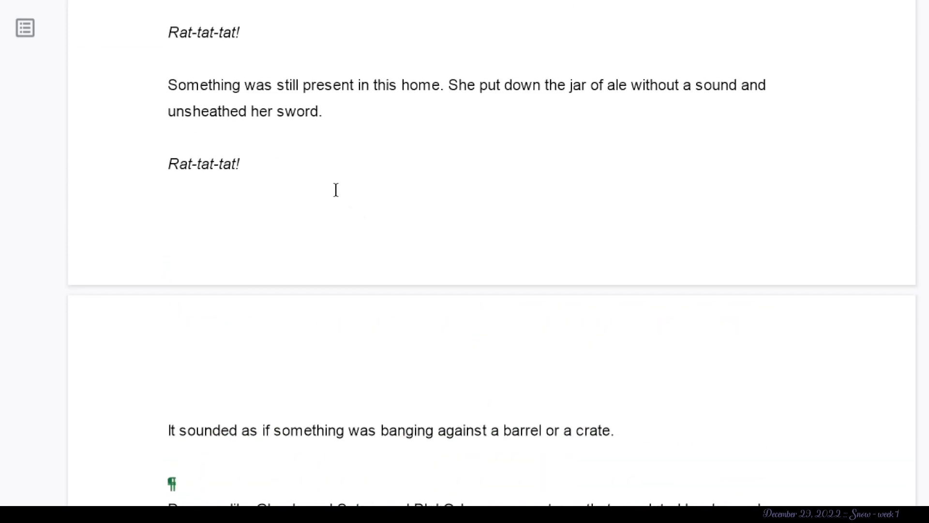
{"action": "left_click_drag", "start_coordinate": [280, 193], "coordinate": [150, 69]}
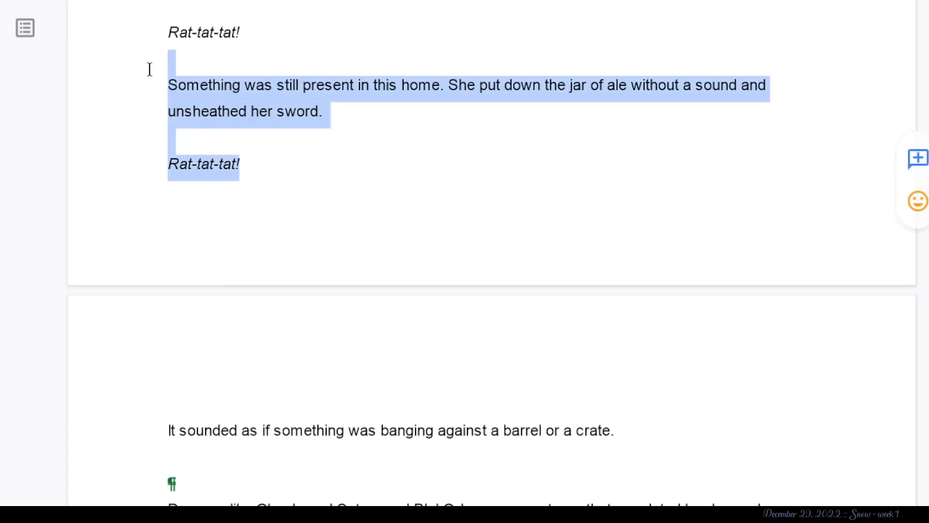
{"action": "scroll", "coordinate": [155, 87], "scroll_direction": "up", "scroll_amount": 4}
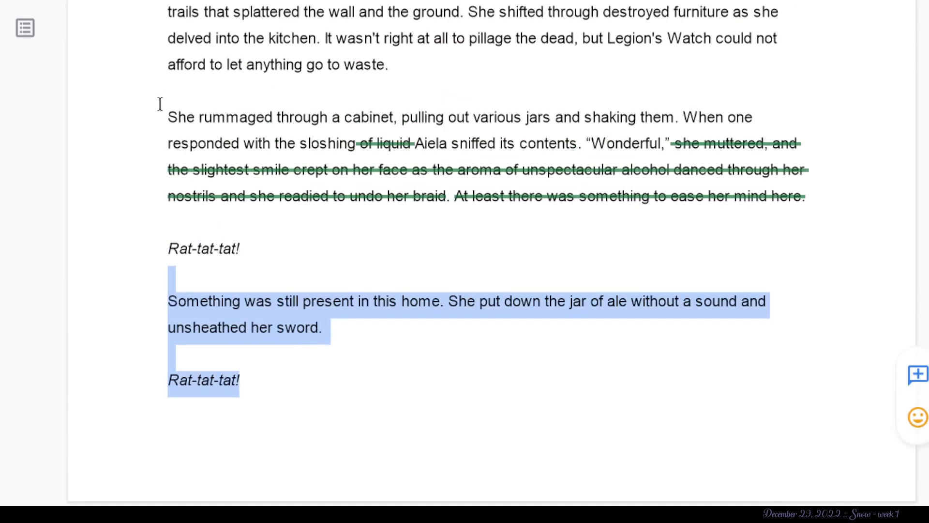
{"action": "key", "text": "BackSpace"}
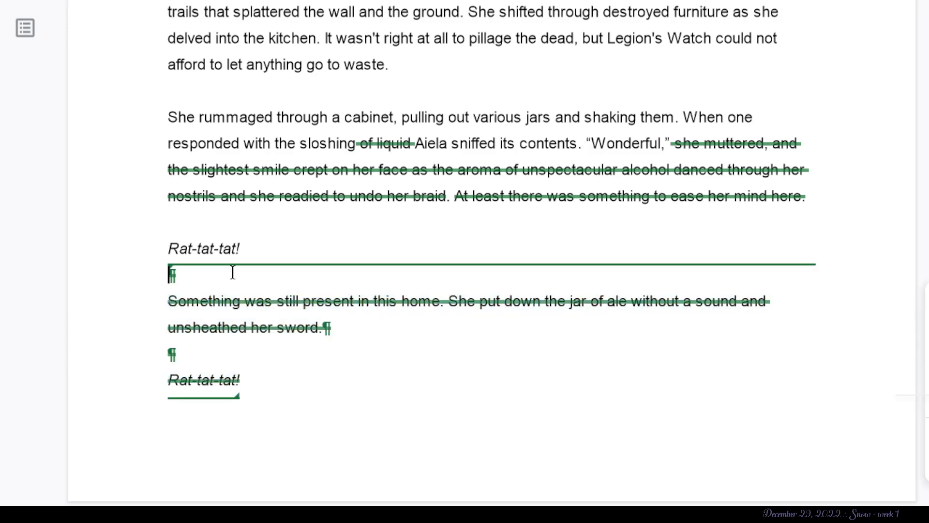
{"action": "left_click_drag", "start_coordinate": [129, 227], "coordinate": [291, 249]}
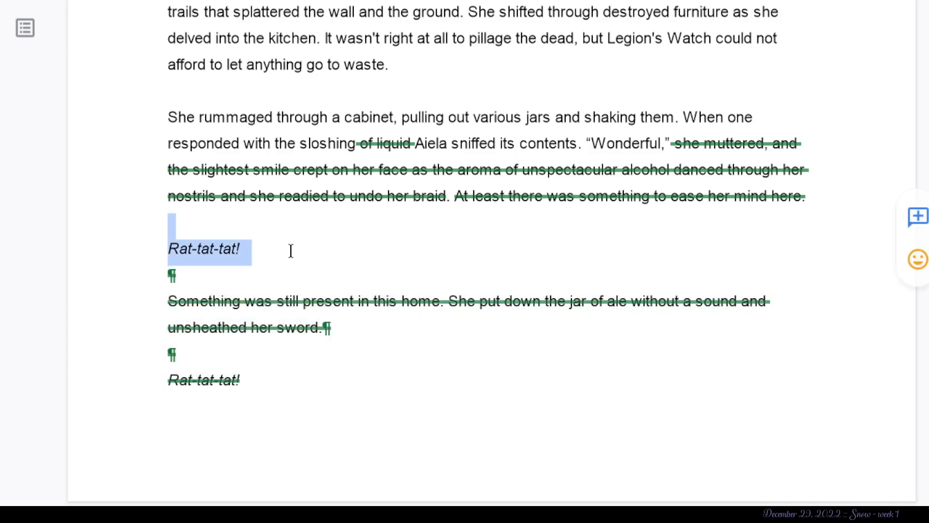
{"action": "key", "text": "BackSpace"}
- Suggest deleting the remaining "Rat-tat-tat!" line above the paragraph beginning "Aiela crept outside"
{"action": "scroll", "coordinate": [291, 251], "scroll_direction": "down", "scroll_amount": 1}
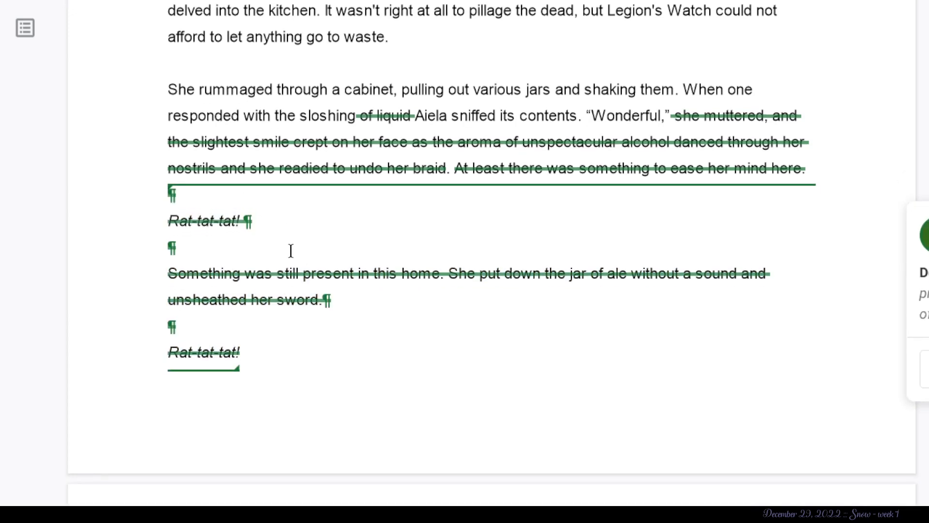
{"action": "scroll", "coordinate": [290, 250], "scroll_direction": "down", "scroll_amount": 3}
{"action": "scroll", "coordinate": [290, 250], "scroll_direction": "down", "scroll_amount": 6}
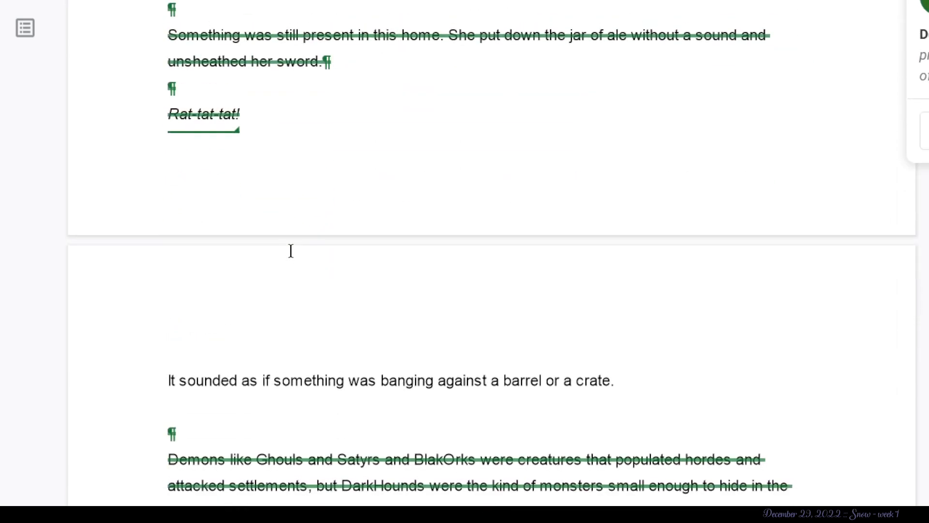
{"action": "left_click", "coordinate": [130, 245]}
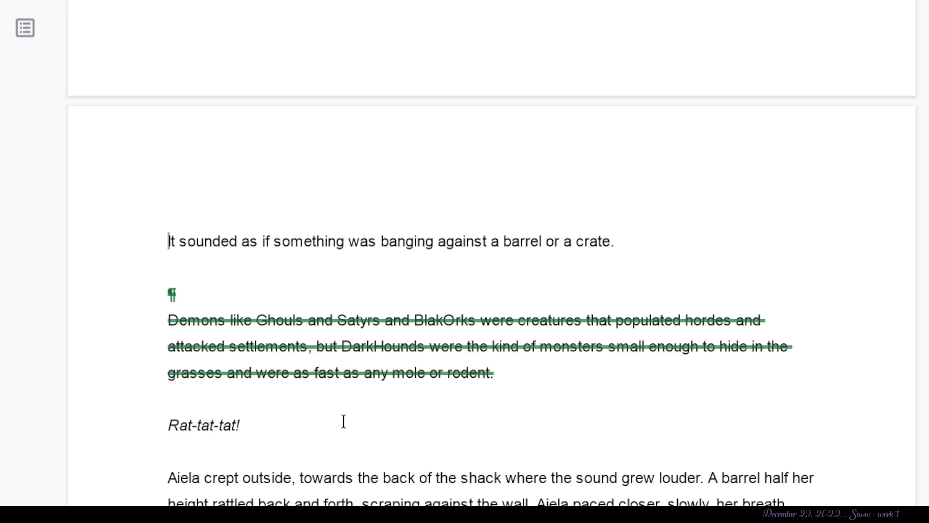
{"action": "scroll", "coordinate": [344, 423], "scroll_direction": "down", "scroll_amount": 2}
{"action": "left_click_drag", "start_coordinate": [295, 352], "coordinate": [107, 268]}
{"action": "key", "text": "BackSpace"}
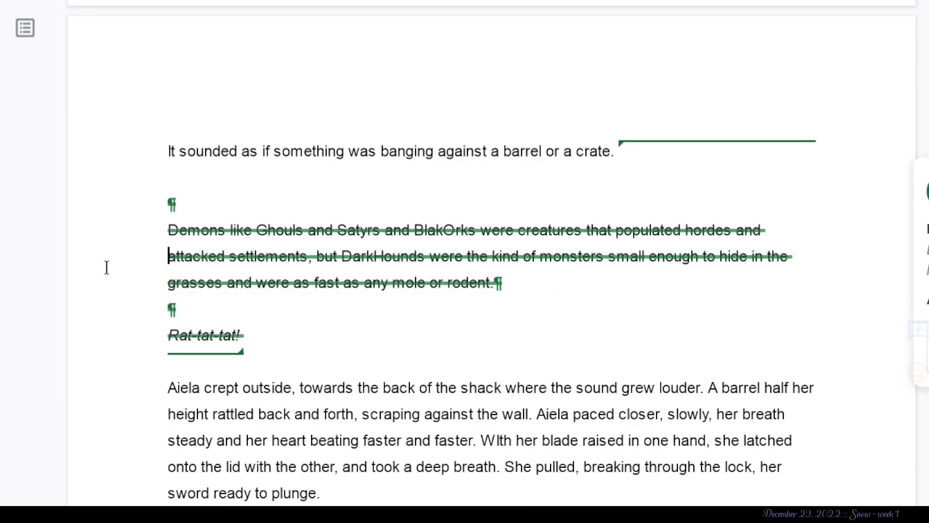
- Read the passage from "Aiela crept outside" through "But instead came out a boy" and the dialogue that follows it
{"action": "scroll", "coordinate": [107, 268], "scroll_direction": "up", "scroll_amount": 9}
{"action": "scroll", "coordinate": [107, 267], "scroll_direction": "down", "scroll_amount": 15}
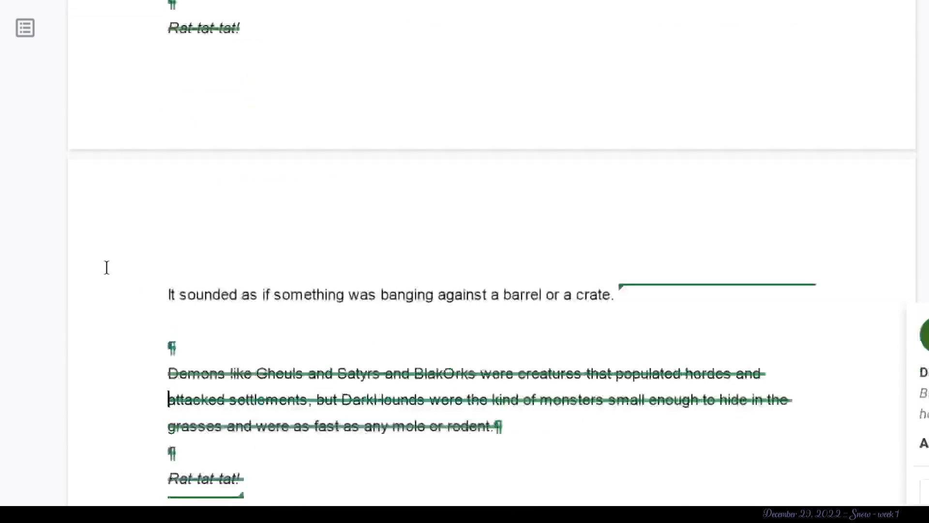
{"action": "scroll", "coordinate": [107, 267], "scroll_direction": "down", "scroll_amount": 1}
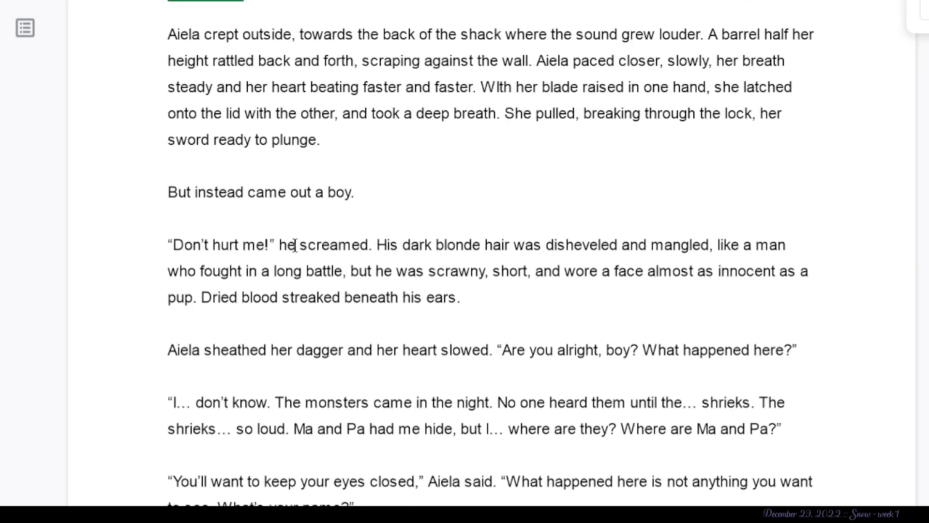
{"action": "scroll", "coordinate": [323, 112], "scroll_direction": "up", "scroll_amount": 3}
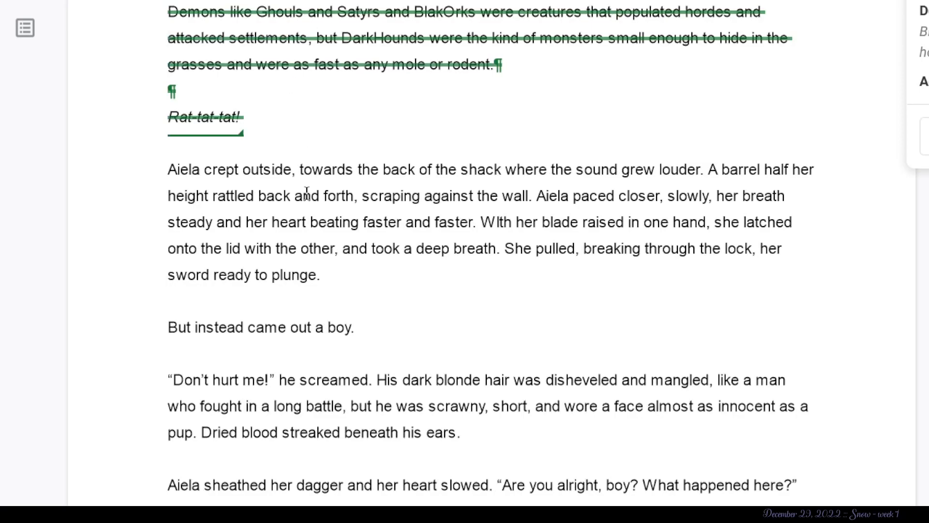
{"action": "left_click", "coordinate": [168, 223]}
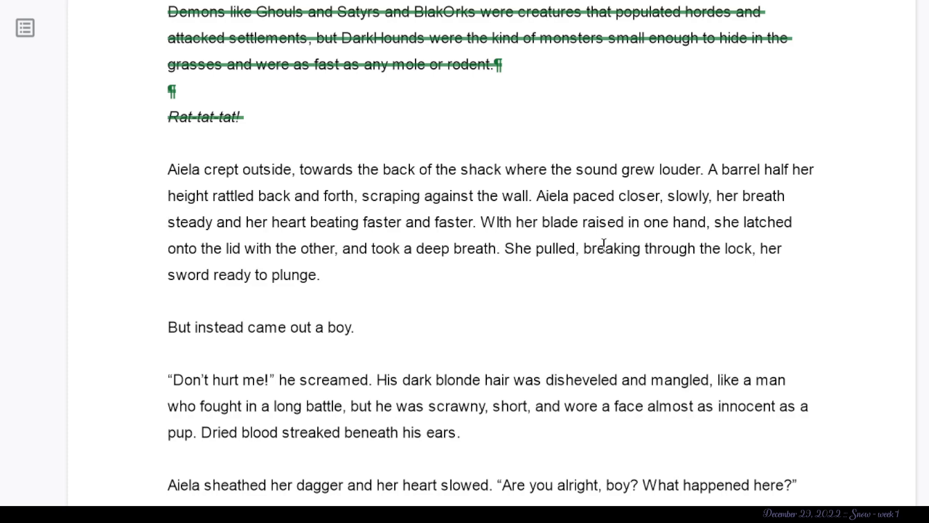
{"action": "scroll", "coordinate": [363, 265], "scroll_direction": "down", "scroll_amount": 1}
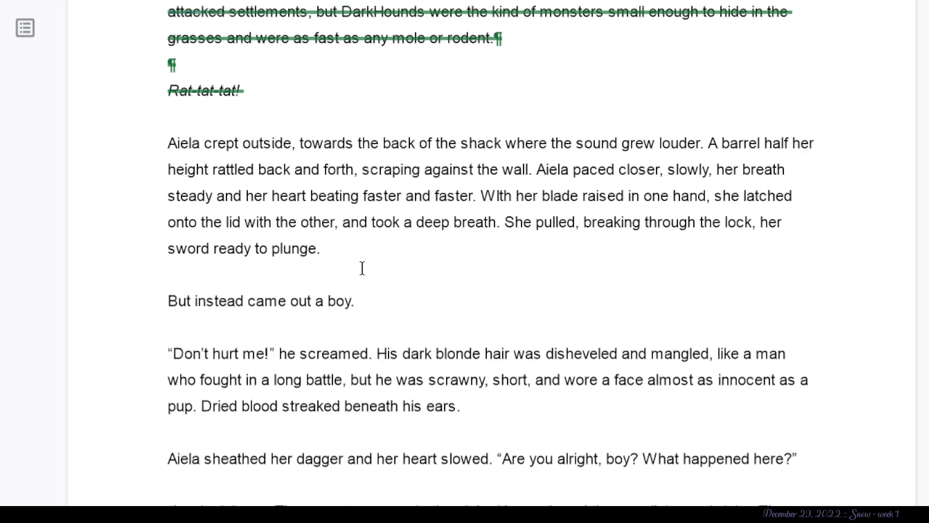
{"action": "left_click", "coordinate": [376, 278]}
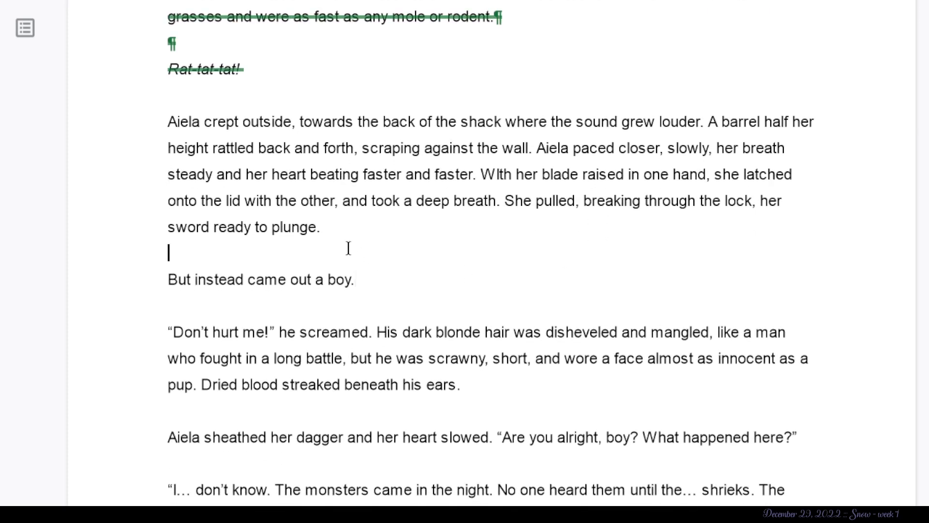
{"action": "scroll", "coordinate": [370, 203], "scroll_direction": "down", "scroll_amount": 2}
{"action": "scroll", "coordinate": [371, 145], "scroll_direction": "up", "scroll_amount": 3}
{"action": "left_click", "coordinate": [578, 116]}
{"action": "left_click_drag", "start_coordinate": [369, 55], "coordinate": [187, 192]}
{"action": "left_click", "coordinate": [187, 193]}
{"action": "scroll", "coordinate": [348, 303], "scroll_direction": "down", "scroll_amount": 3}
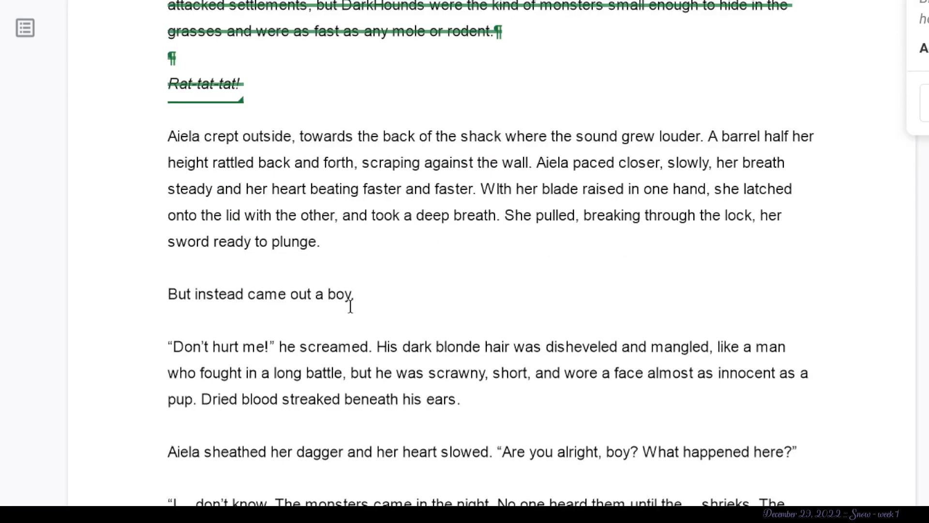
{"action": "scroll", "coordinate": [469, 326], "scroll_direction": "down", "scroll_amount": 1}
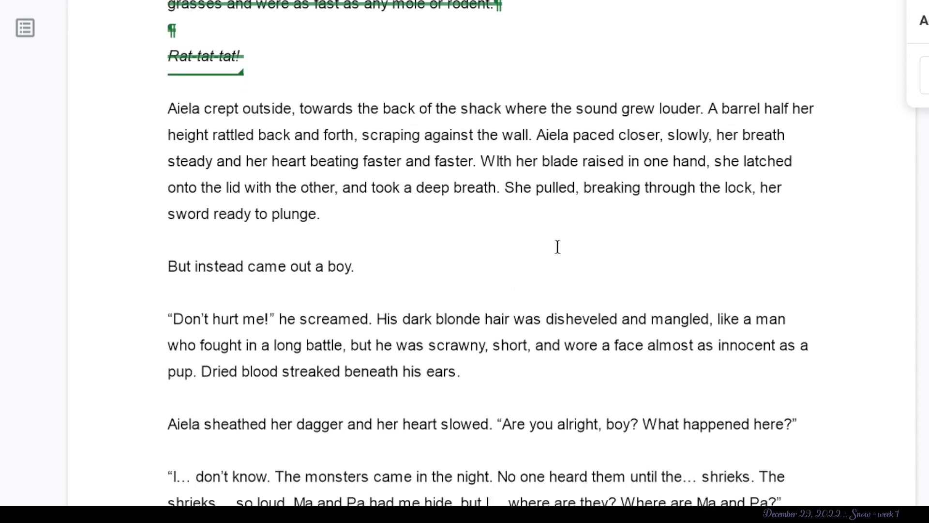
- Try suggesting the deletion of everything from "Aiela paced closer" through "her sword ready to plunge."
{"action": "left_click", "coordinate": [537, 134]}
{"action": "left_click_drag", "start_coordinate": [538, 133], "coordinate": [621, 188]}
{"action": "key", "text": "BackSpace"}
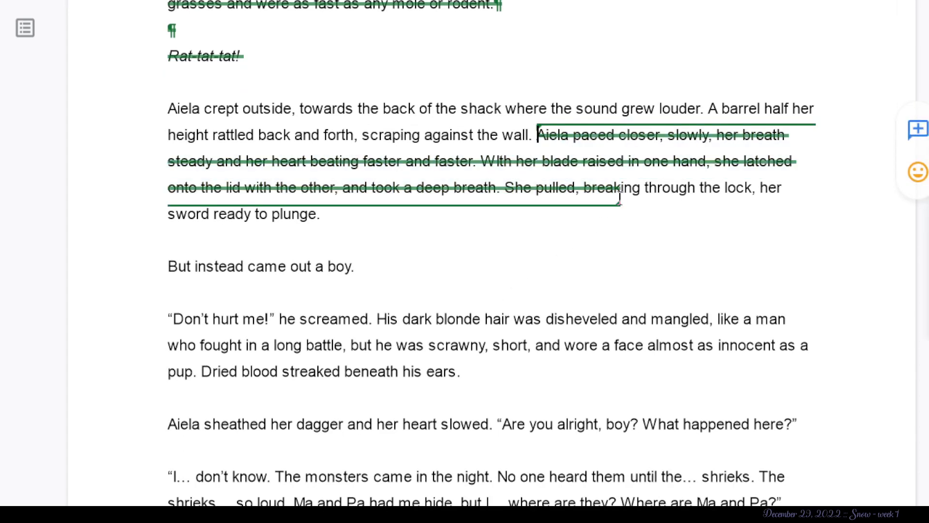
{"action": "left_click_drag", "start_coordinate": [434, 233], "coordinate": [537, 136]}
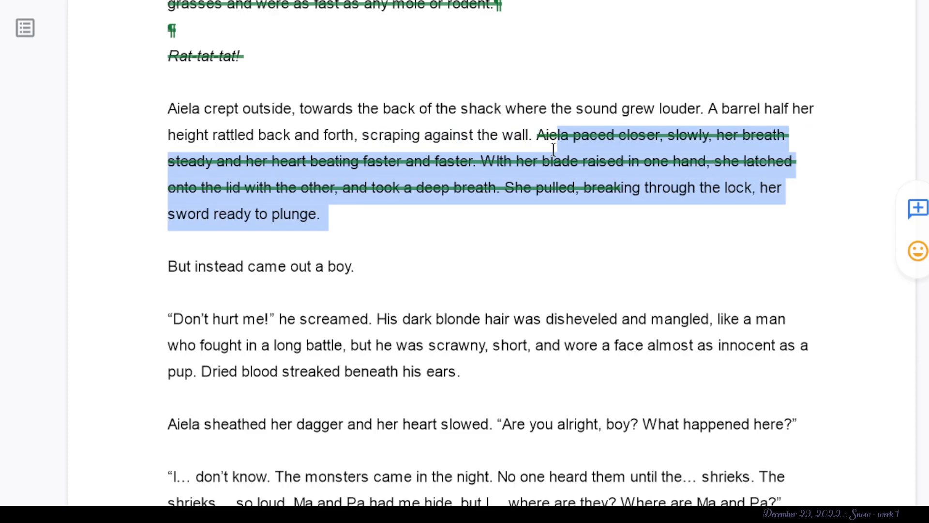
{"action": "key", "text": "BackSpace"}
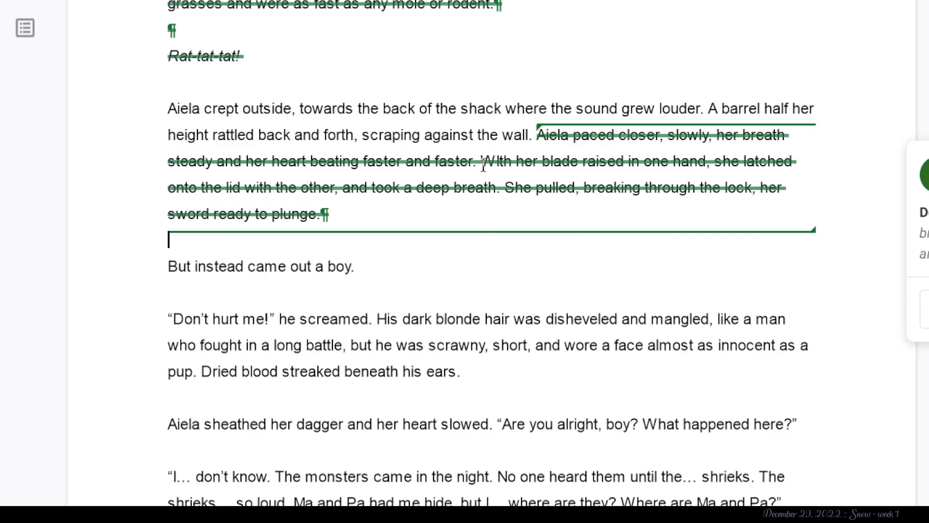
{"action": "key", "text": "ctrl+z"}
- Suggest deleting the "Aiela paced closer" sentence and the text from "and took a deep breath" through "sword ready to plunge."
{"action": "left_click", "coordinate": [516, 135]}
{"action": "left_click_drag", "start_coordinate": [466, 161], "coordinate": [549, 145]}
{"action": "key", "text": "BackSpace"}
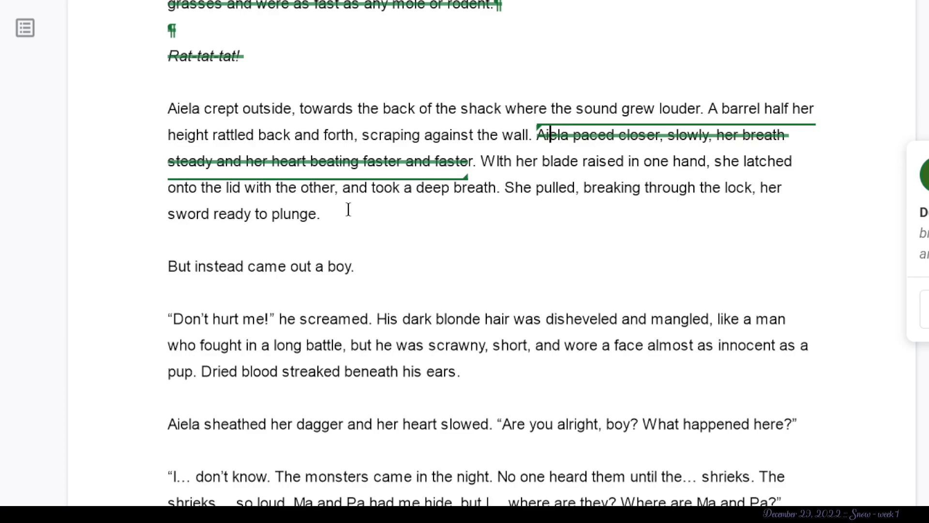
{"action": "left_click_drag", "start_coordinate": [342, 189], "coordinate": [361, 219]}
{"action": "left_click", "coordinate": [533, 317]}
- Suggest deleting "But instead came" from the line that introduces the boy
{"action": "scroll", "coordinate": [341, 325], "scroll_direction": "down", "scroll_amount": 2}
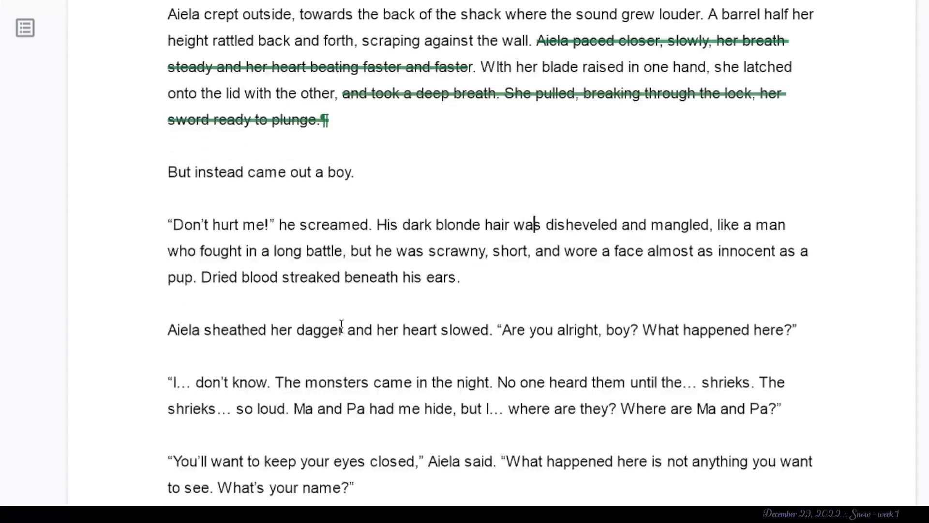
{"action": "scroll", "coordinate": [341, 326], "scroll_direction": "down", "scroll_amount": 1}
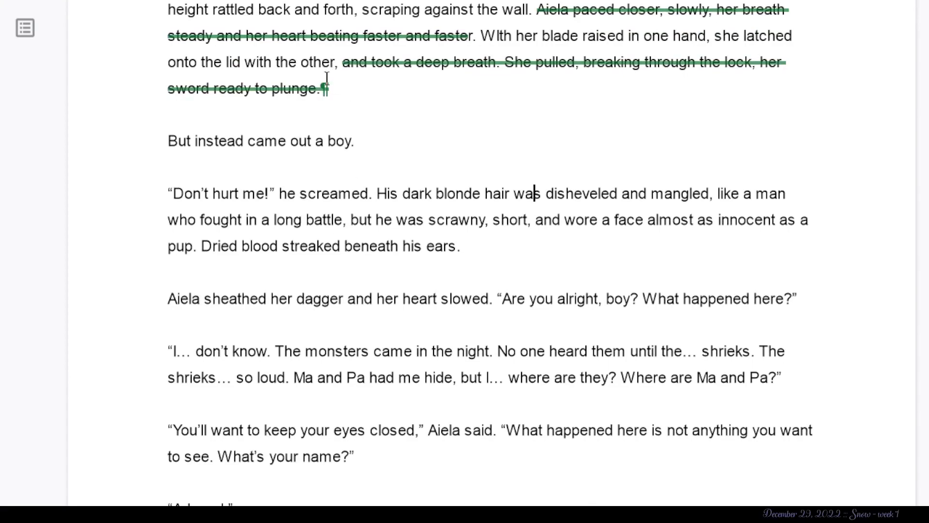
{"action": "left_click_drag", "start_coordinate": [288, 141], "coordinate": [145, 147]}
{"action": "key", "text": "BackSpace"}
- Suggest inserting ",came" between "out" and "a boy" in the line that introduces the boy
{"action": "left_click", "coordinate": [305, 141]}
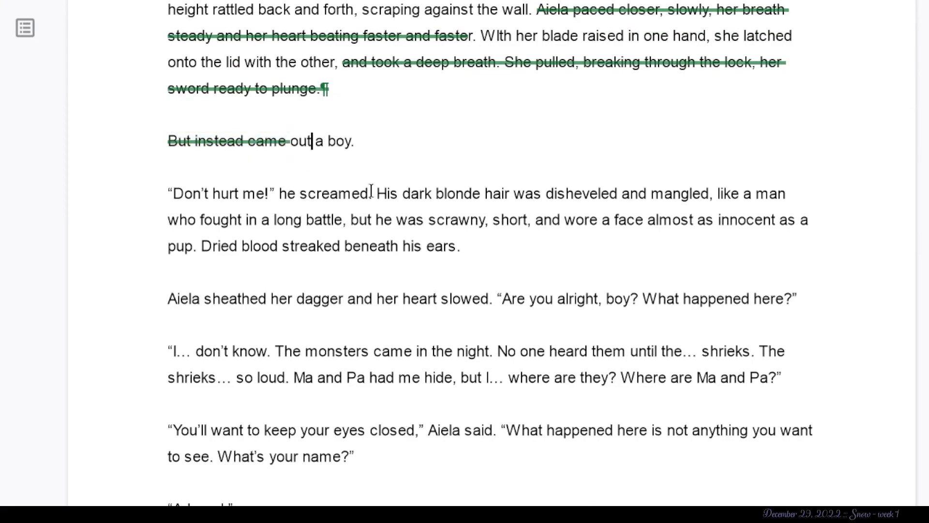
{"action": "type", "text": "xas"}
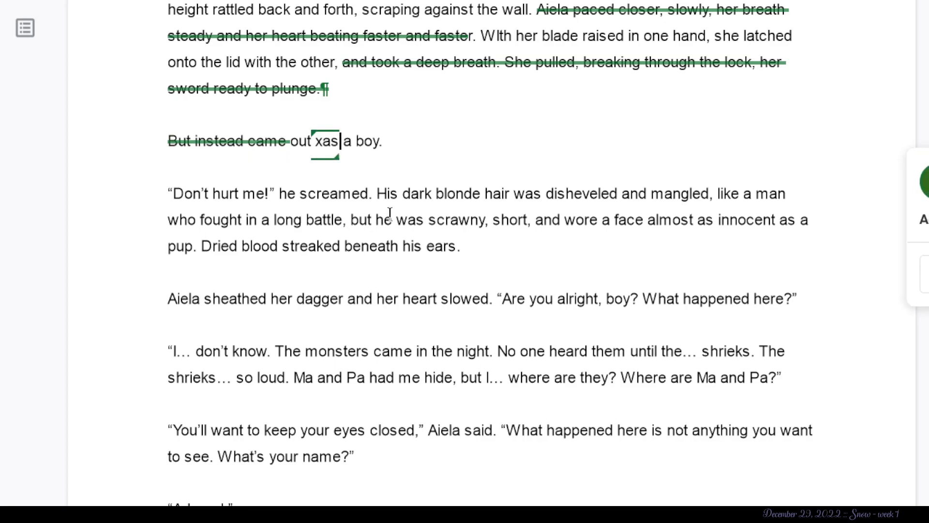
{"action": "left_click", "coordinate": [315, 151]}
{"action": "type", "text": ",e"}
{"action": "left_click", "coordinate": [506, 267]}
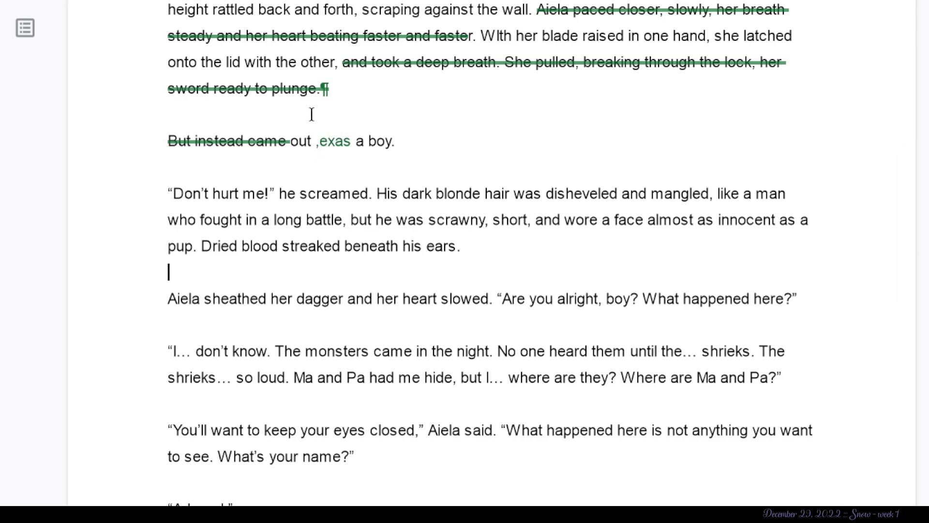
{"action": "double_click", "coordinate": [345, 145]}
{"action": "key", "text": "BackSpace"}
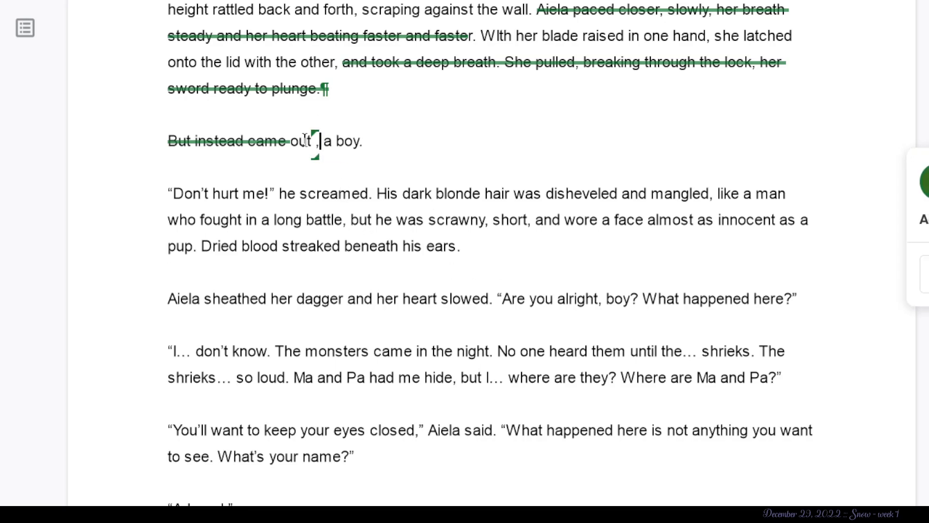
{"action": "type", "text": "caame"}
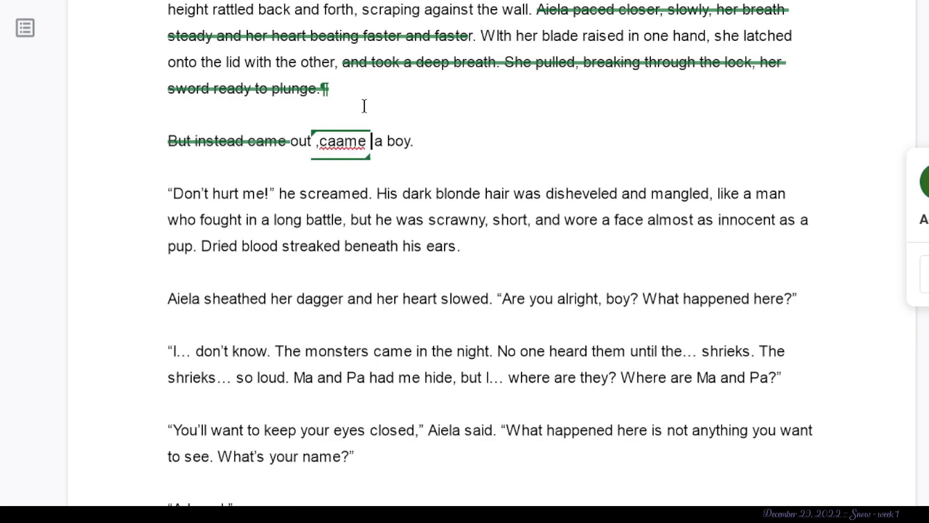
{"action": "left_click", "coordinate": [345, 141]}
{"action": "key", "text": "BackSpace"}
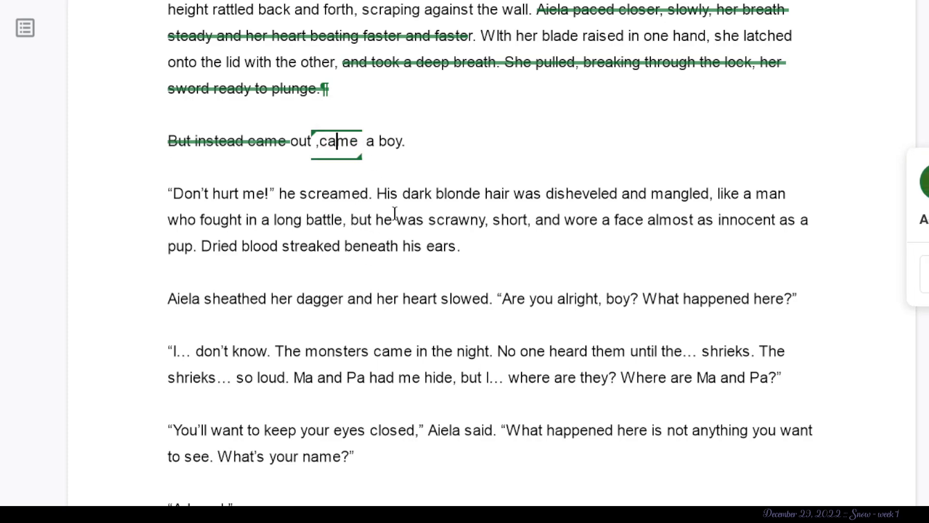
{"action": "left_click", "coordinate": [400, 245]}
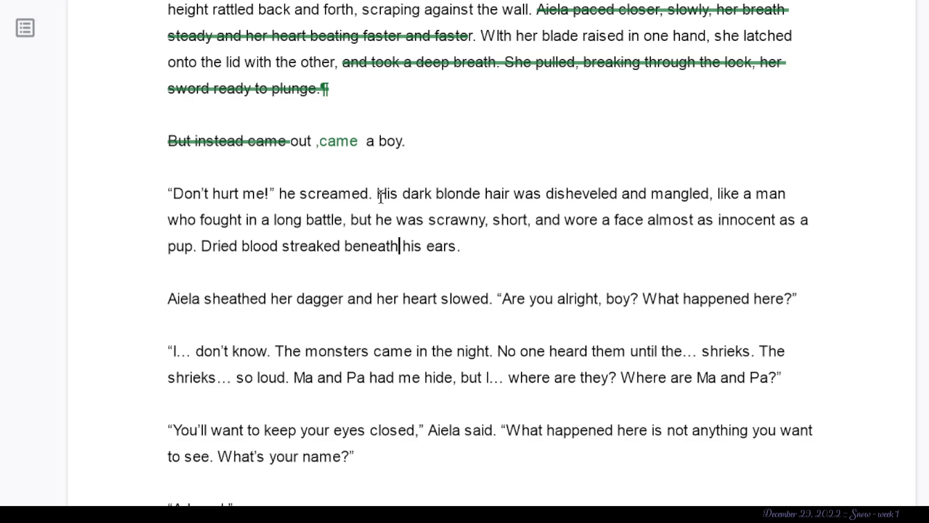
- Highlight the word "was" in red in "His dark blonde hair was disheveled."
{"action": "left_click", "coordinate": [540, 193]}
{"action": "double_click", "coordinate": [538, 193]}
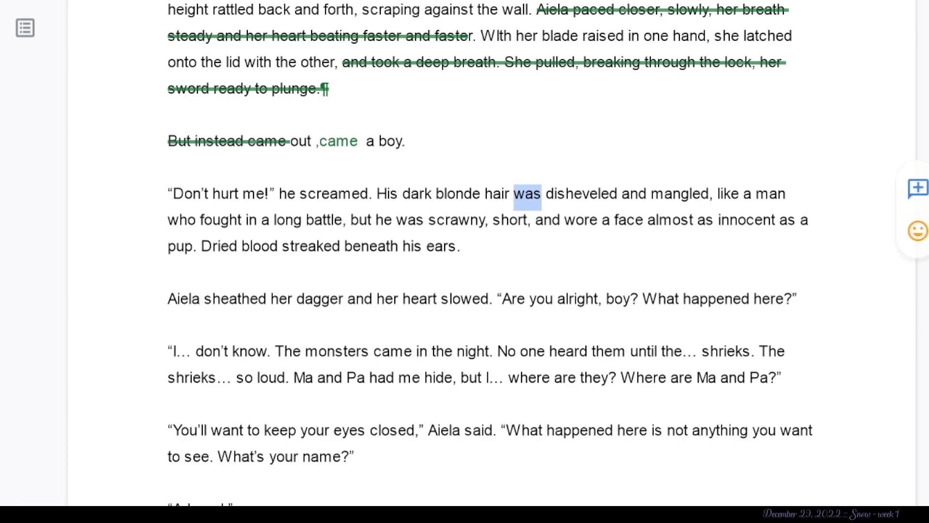
{"action": "left_click", "coordinate": [687, 1]}
{"action": "left_click", "coordinate": [720, 45]}
{"action": "left_click", "coordinate": [542, 317]}
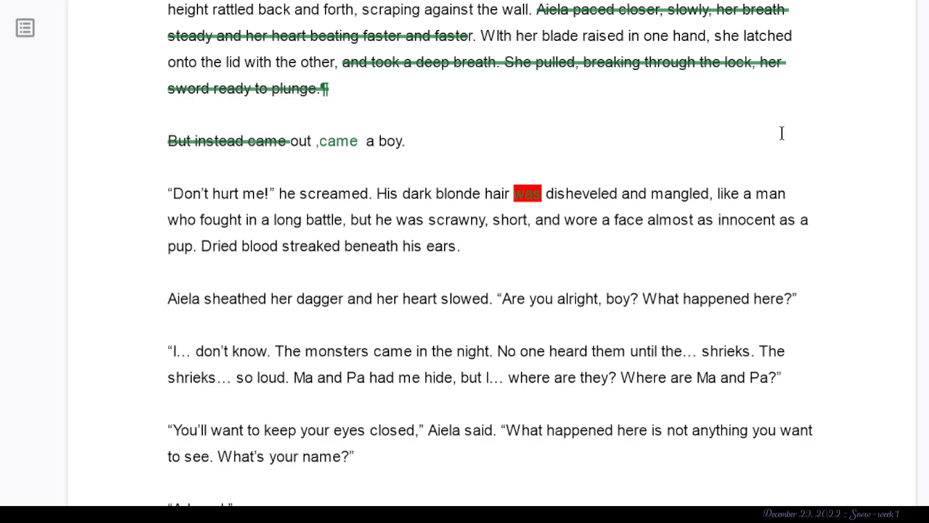
- Highlight the boy's description in yellow from "His dark blonde hair" through "innocent as a pup," except the word "was."
{"action": "left_click_drag", "start_coordinate": [780, 220], "coordinate": [699, 220]}
{"action": "left_click", "coordinate": [391, 246]}
{"action": "left_click_drag", "start_coordinate": [200, 247], "coordinate": [381, 188]}
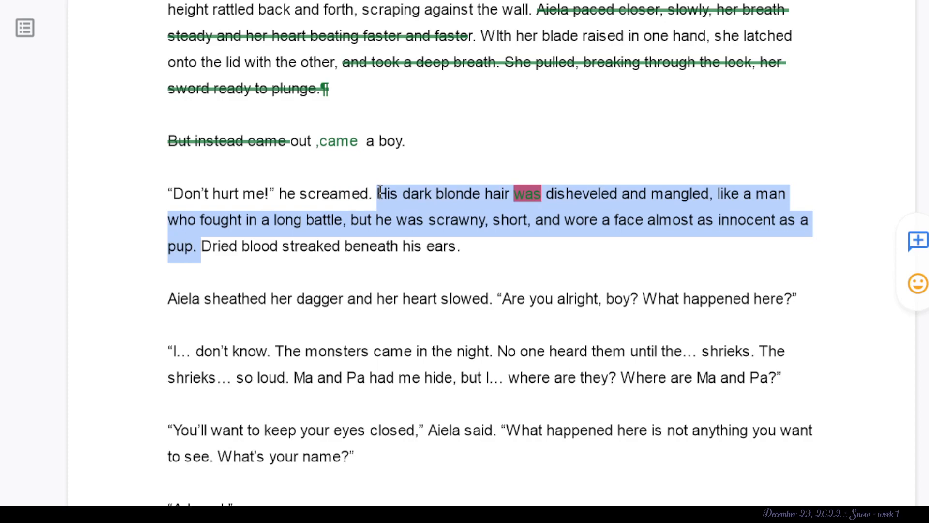
{"action": "left_click", "coordinate": [687, 1]}
{"action": "left_click", "coordinate": [763, 44]}
{"action": "left_click", "coordinate": [449, 349]}
- Suggest deleting the end of the boy's description, from ", like a man who fought in a long battle" through "innocent as a pup."
{"action": "scroll", "coordinate": [202, 267], "scroll_direction": "down", "scroll_amount": 3}
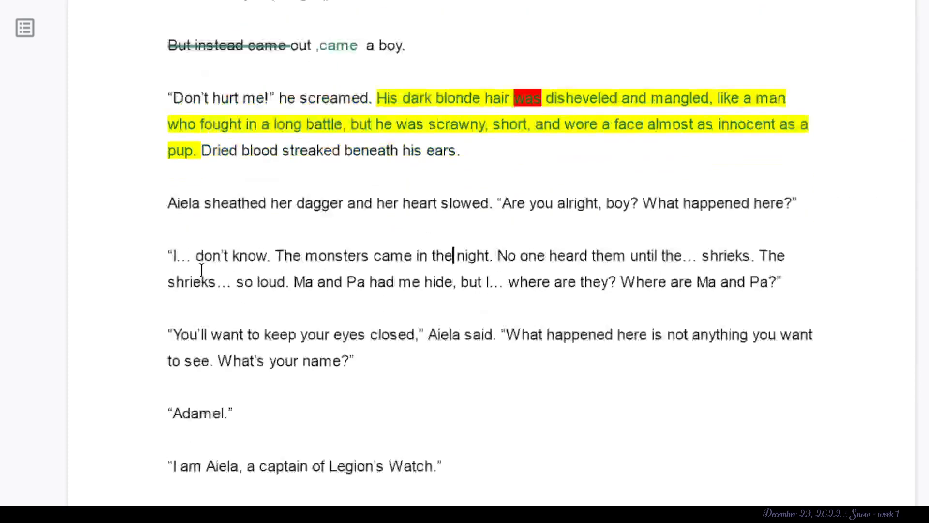
{"action": "left_click_drag", "start_coordinate": [230, 187], "coordinate": [245, 110]}
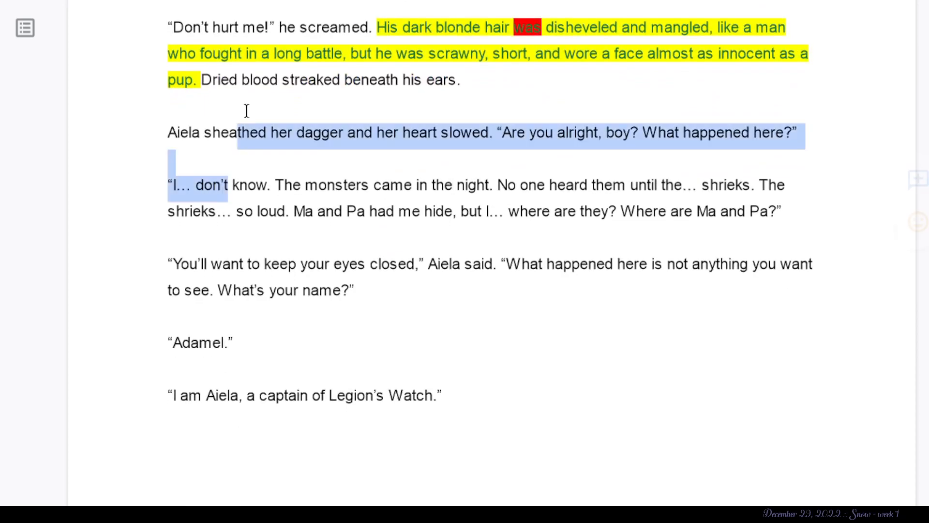
{"action": "left_click", "coordinate": [263, 91]}
{"action": "left_click", "coordinate": [199, 80]}
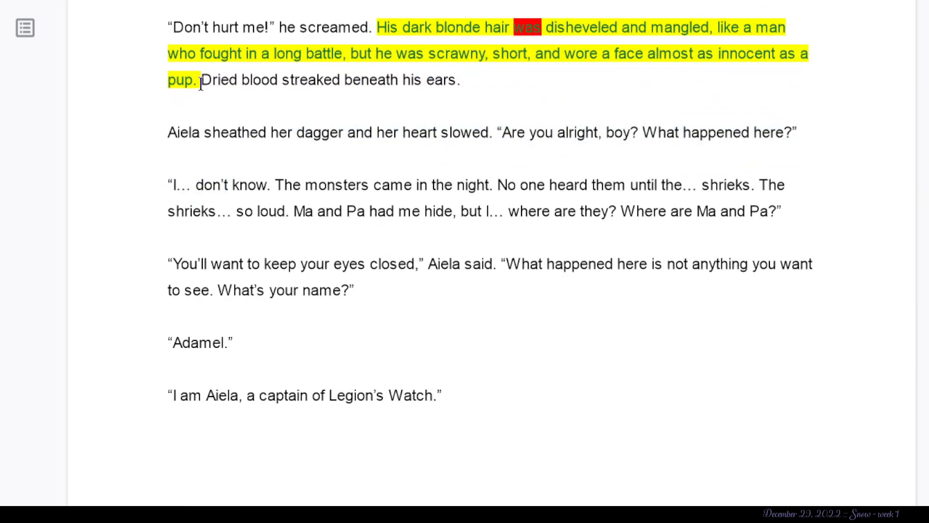
{"action": "key", "text": "BackSpace"}
{"action": "left_click_drag", "start_coordinate": [195, 80], "coordinate": [511, 110]}
{"action": "left_click", "coordinate": [511, 111]}
{"action": "left_click_drag", "start_coordinate": [200, 163], "coordinate": [708, 114]}
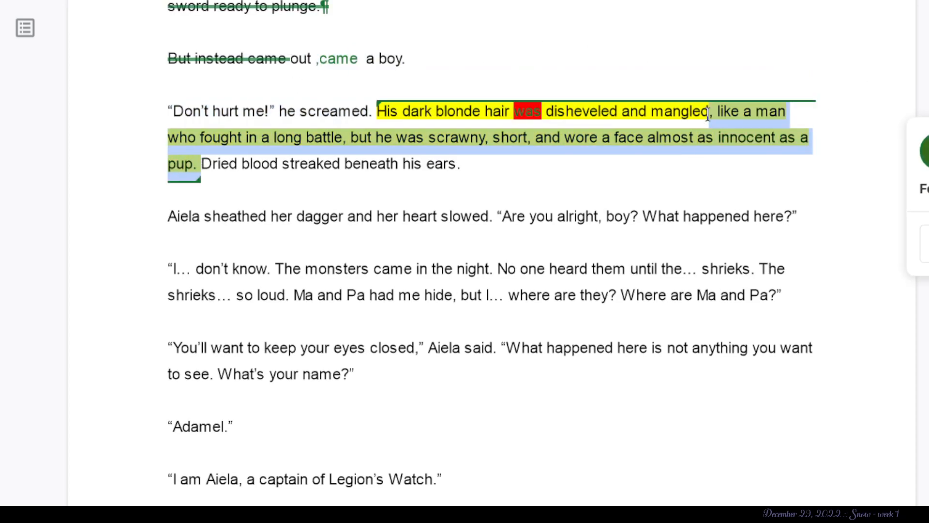
{"action": "key", "text": "BackSpace"}
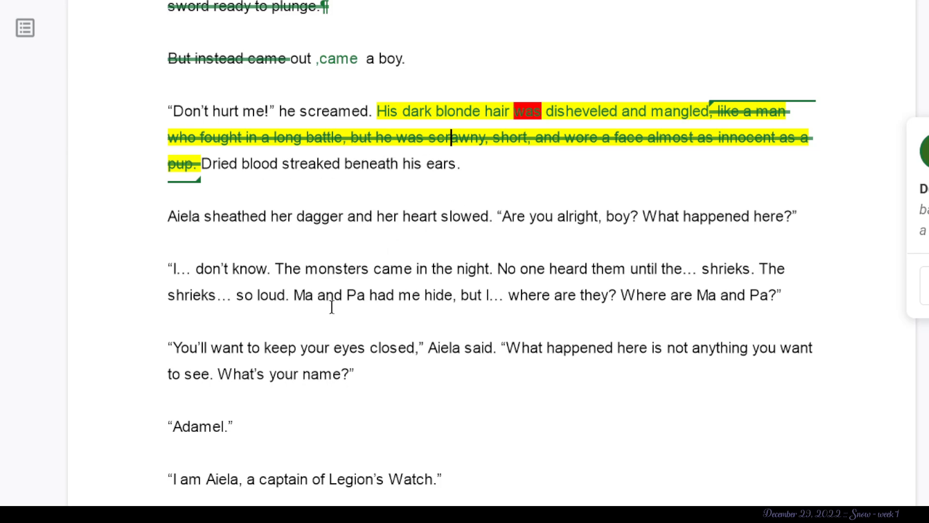
- Check the phrase "Aiela sheathed her dagger" against the earlier description of her weapon in the barrel paragraph
{"action": "left_click", "coordinate": [268, 347]}
{"action": "left_click", "coordinate": [188, 342]}
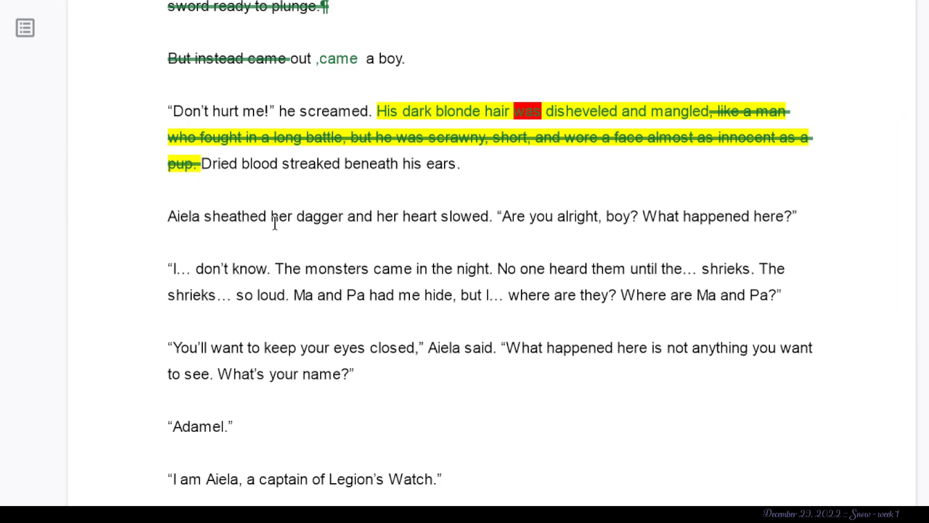
{"action": "left_click_drag", "start_coordinate": [336, 218], "coordinate": [168, 218]}
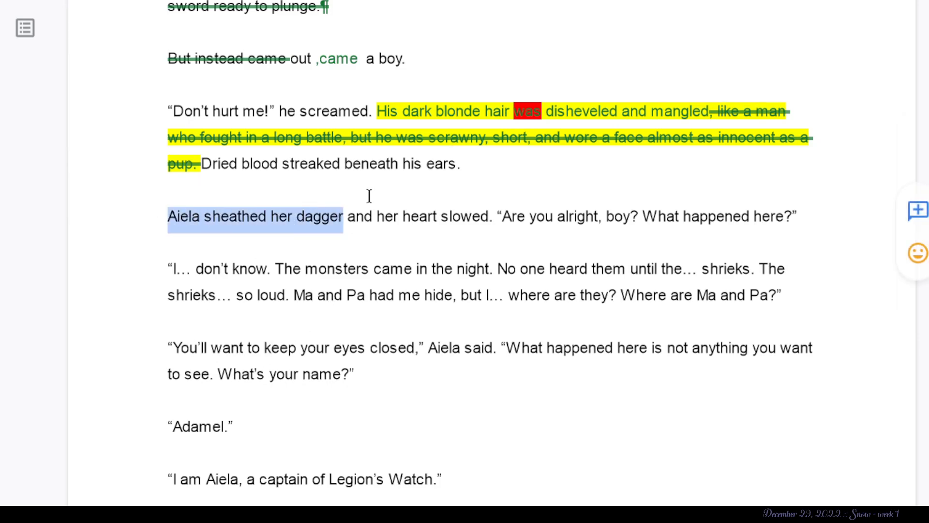
{"action": "scroll", "coordinate": [369, 195], "scroll_direction": "up", "scroll_amount": 5}
{"action": "scroll", "coordinate": [369, 196], "scroll_direction": "up", "scroll_amount": 5}
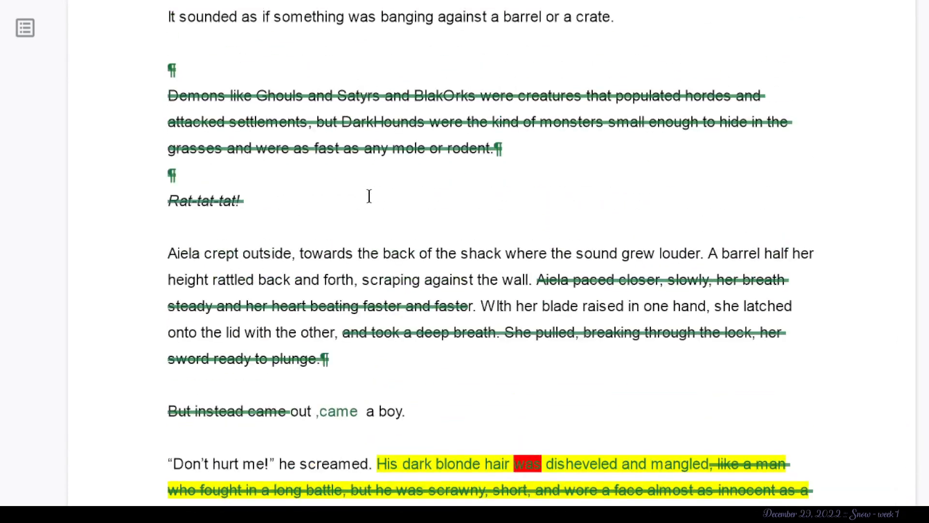
{"action": "scroll", "coordinate": [579, 114], "scroll_direction": "down", "scroll_amount": 5}
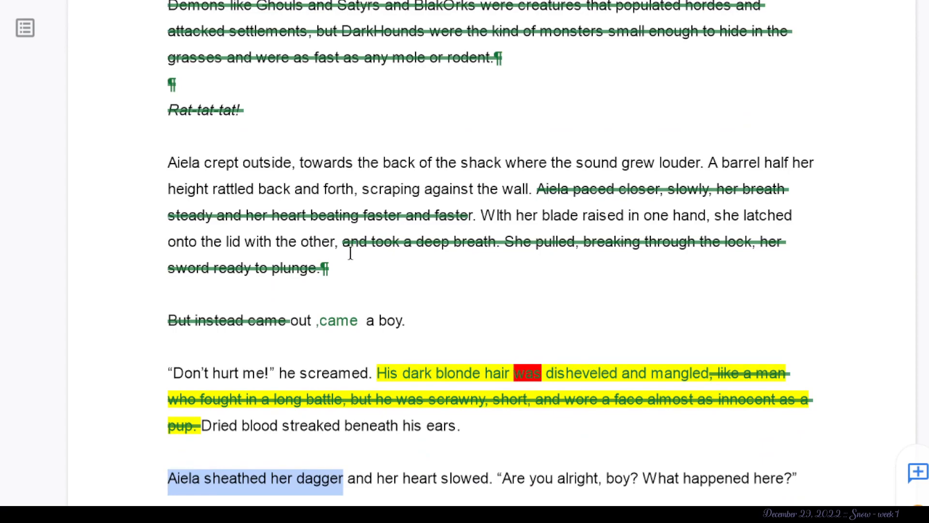
{"action": "scroll", "coordinate": [415, 310], "scroll_direction": "down", "scroll_amount": 10}
{"action": "scroll", "coordinate": [414, 307], "scroll_direction": "up", "scroll_amount": 5}
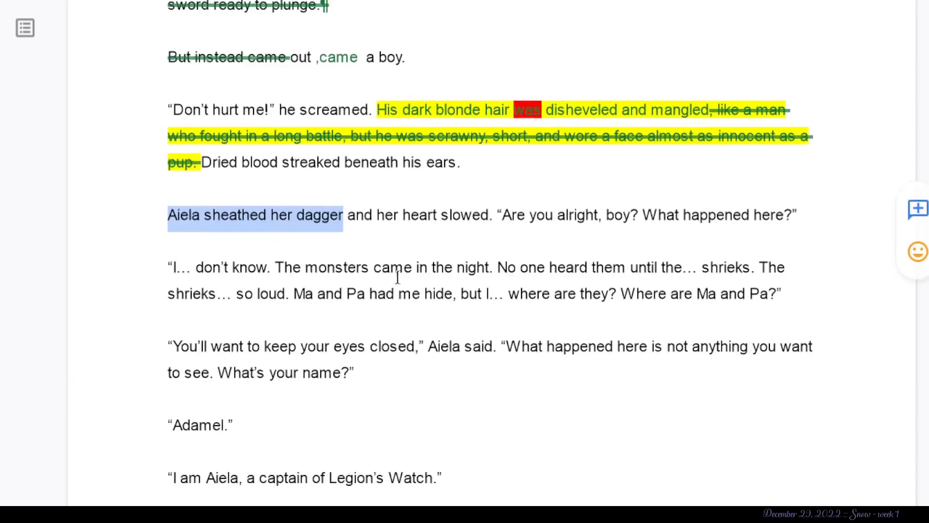
{"action": "left_click", "coordinate": [428, 217]}
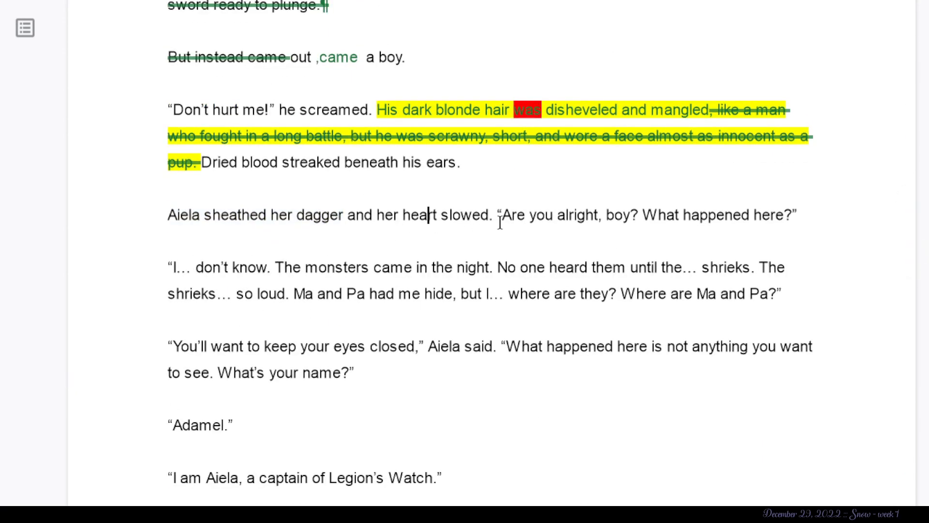
- Suggest deleting "Are you alright, boy?" from Aiela's line after she sheathes her dagger
{"action": "left_click_drag", "start_coordinate": [497, 223], "coordinate": [487, 223]}
{"action": "left_click", "coordinate": [508, 230]}
{"action": "left_click_drag", "start_coordinate": [650, 218], "coordinate": [505, 224]}
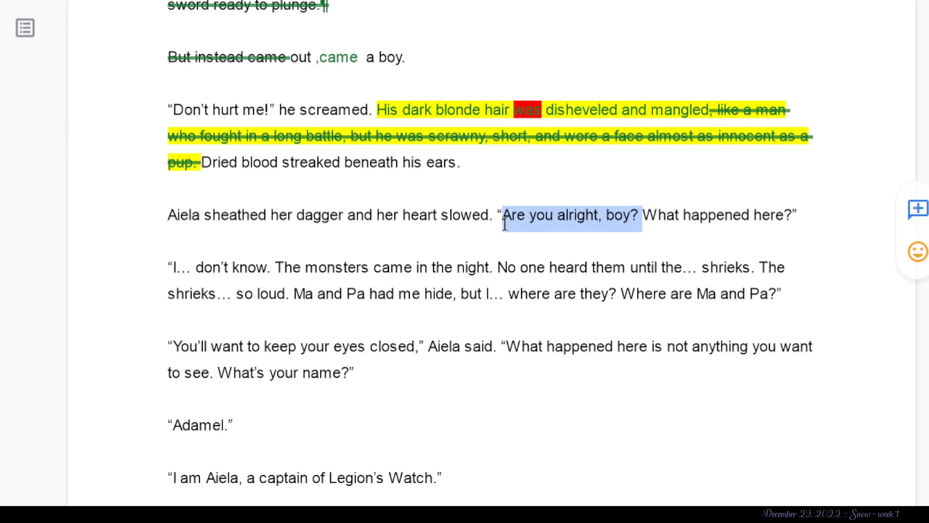
{"action": "key", "text": "BackSpace"}
{"action": "left_click", "coordinate": [244, 293]}
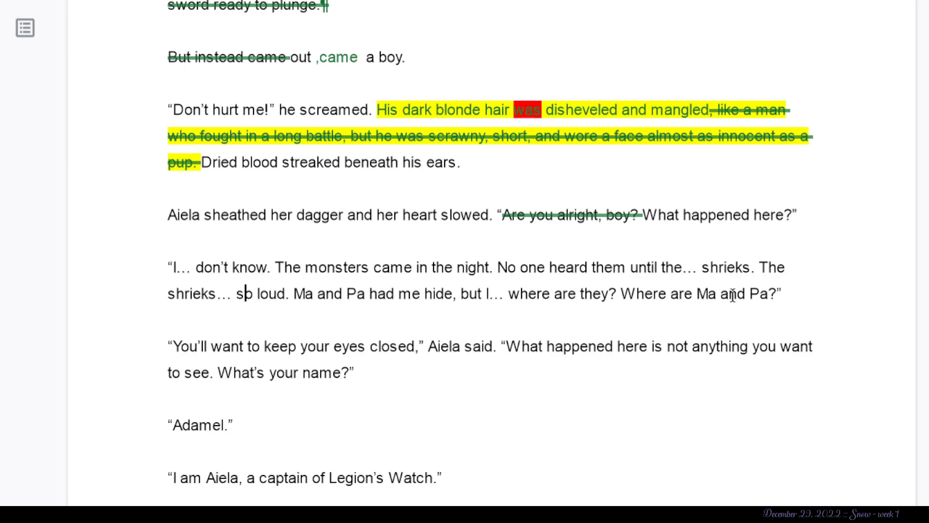
- Suggest deleting "… don't know. The" and the passage from "No one heard them" through "where are they?" in the boy's reply
{"action": "left_click_drag", "start_coordinate": [774, 293], "coordinate": [174, 272]}
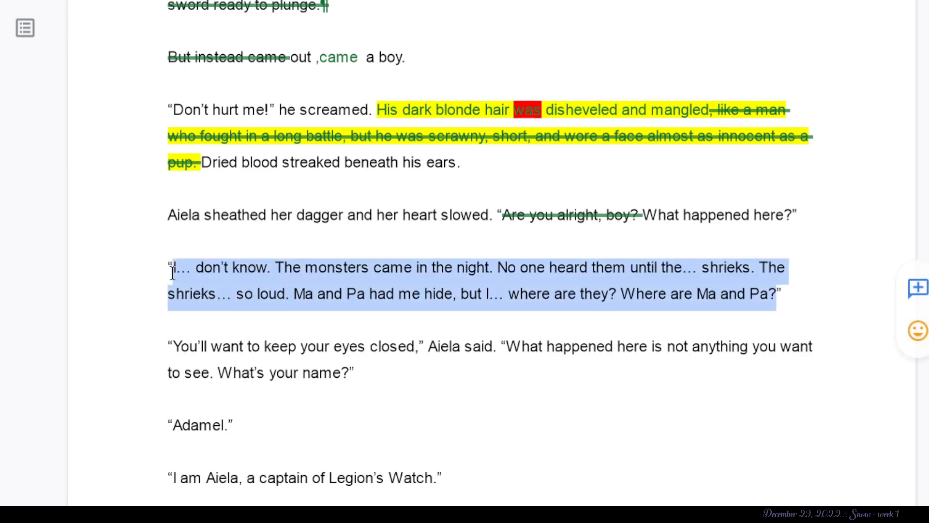
{"action": "left_click", "coordinate": [177, 271]}
{"action": "left_click_drag", "start_coordinate": [618, 289], "coordinate": [494, 267]}
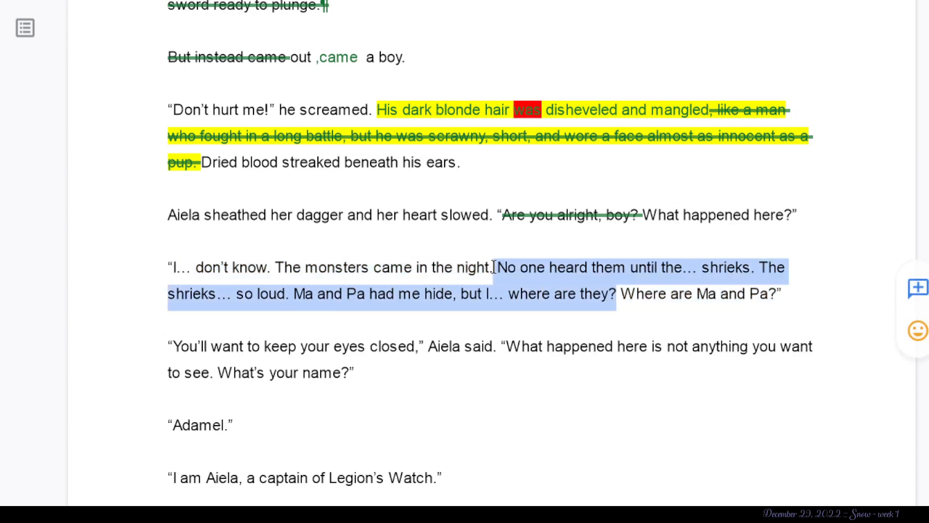
{"action": "key", "text": "BackSpace"}
{"action": "left_click_drag", "start_coordinate": [275, 269], "coordinate": [176, 269]}
{"action": "key", "text": "BackSpace"}
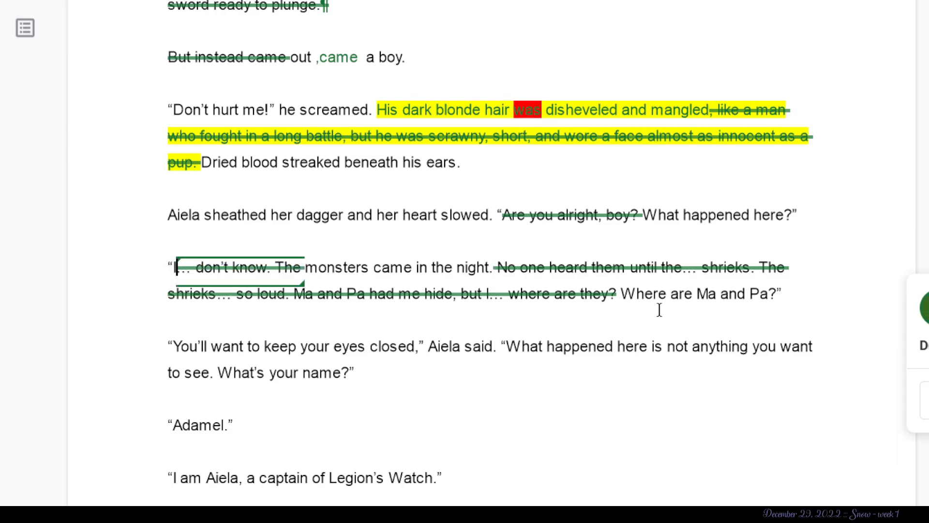
{"action": "scroll", "coordinate": [331, 258], "scroll_direction": "down", "scroll_amount": 3}
{"action": "double_click", "coordinate": [331, 258]}
{"action": "left_click", "coordinate": [248, 181]}
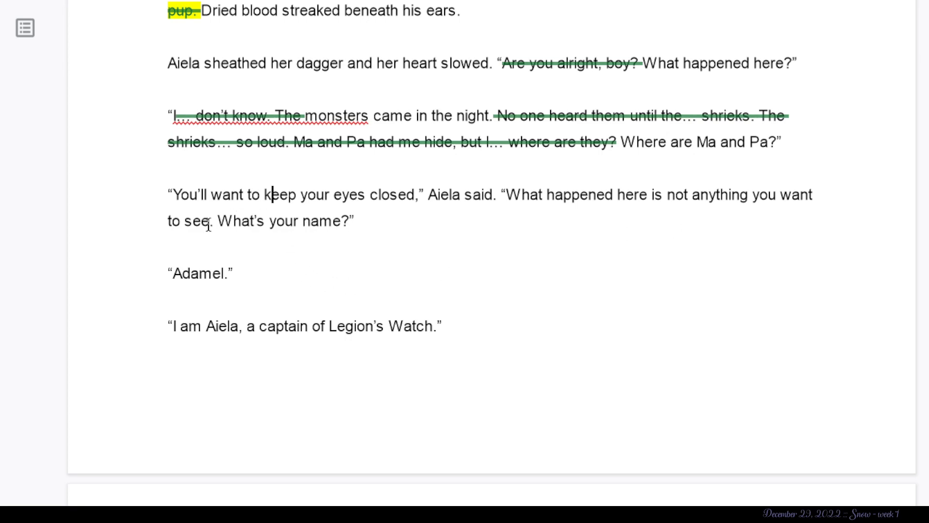
- Suggest deleting "You'll want to" from the start of Aiela's line about keeping your eyes closed
{"action": "left_click_drag", "start_coordinate": [216, 224], "coordinate": [201, 219]}
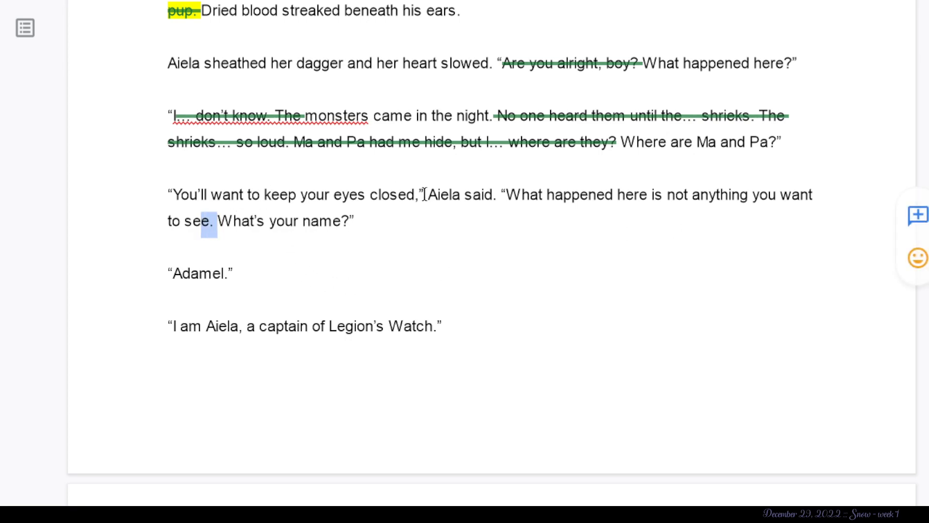
{"action": "left_click", "coordinate": [424, 194]}
{"action": "left_click_drag", "start_coordinate": [340, 194], "coordinate": [325, 194]}
{"action": "double_click", "coordinate": [267, 196]}
{"action": "left_click_drag", "start_coordinate": [267, 196], "coordinate": [185, 197]}
{"action": "left_click", "coordinate": [183, 196]}
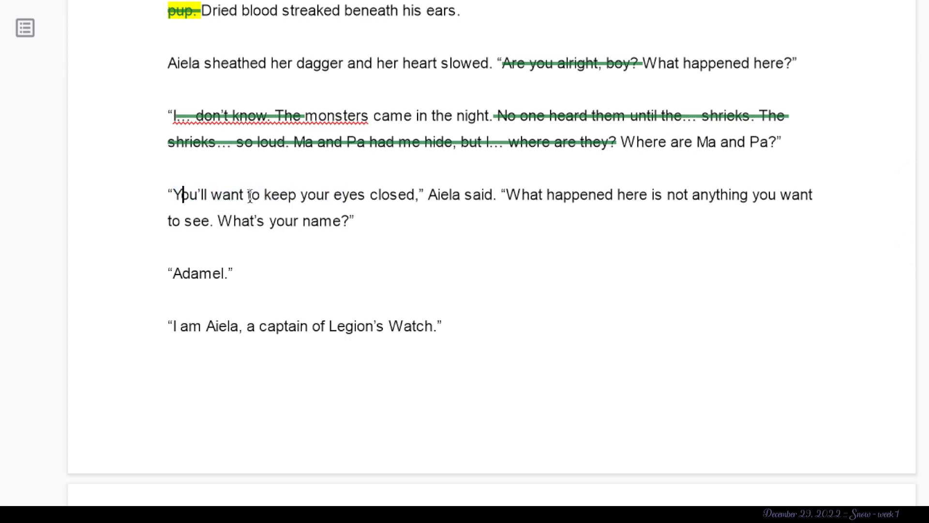
{"action": "left_click_drag", "start_coordinate": [264, 196], "coordinate": [181, 200]}
{"action": "key", "text": "BackSpace"}
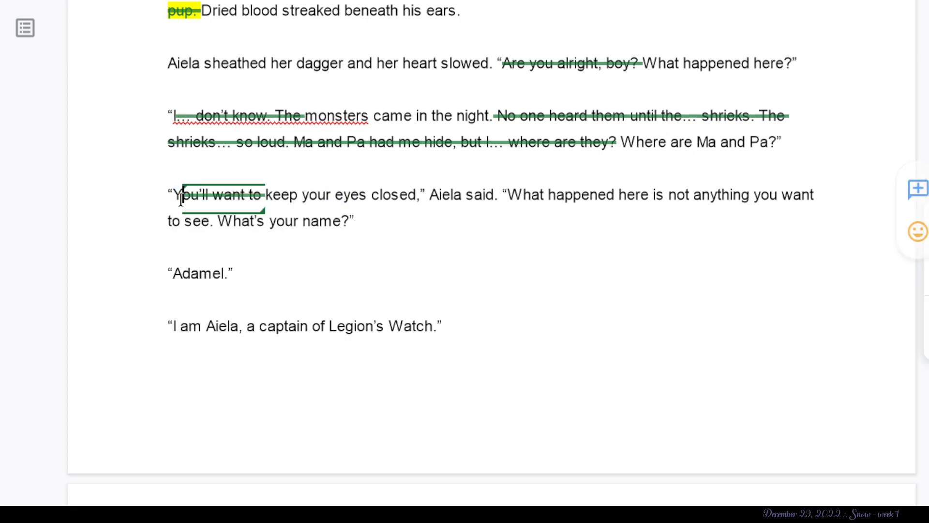
{"action": "key", "text": "BackSpace"}
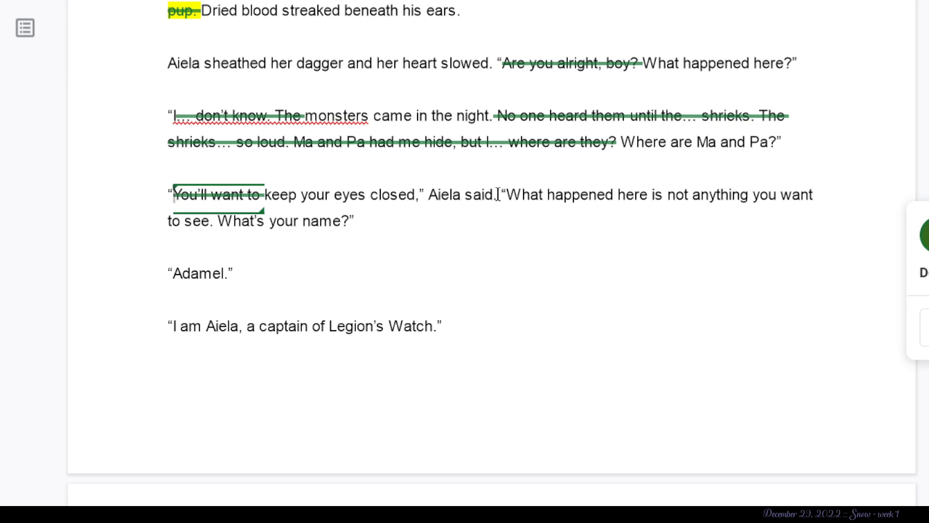
- Suggest deleting the rest of that line, from "Aiela said." through "What's your name?"
{"action": "left_click", "coordinate": [425, 194]}
{"action": "left_click_drag", "start_coordinate": [426, 194], "coordinate": [355, 220]}
{"action": "key", "text": "BackSpace"}
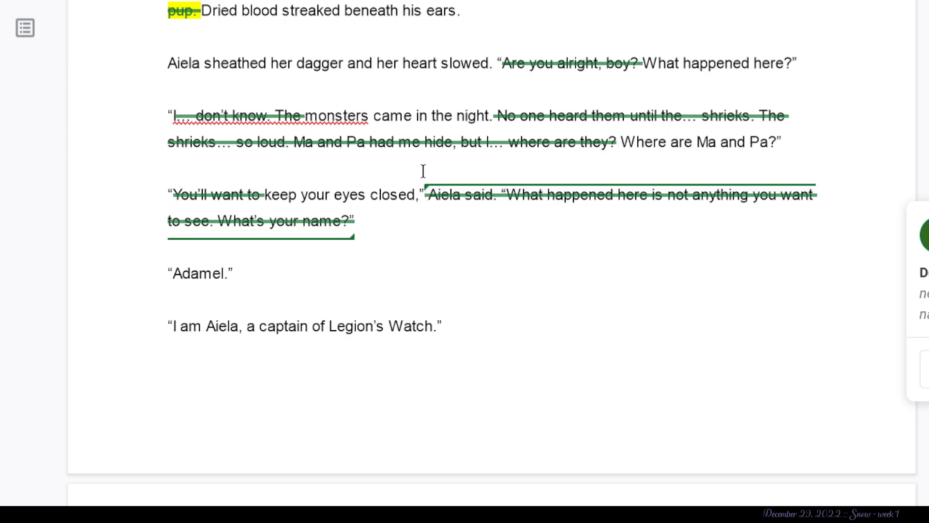
{"action": "left_click", "coordinate": [423, 166]}
{"action": "left_click", "coordinate": [425, 195]}
{"action": "scroll", "coordinate": [395, 309], "scroll_direction": "down", "scroll_amount": 1}
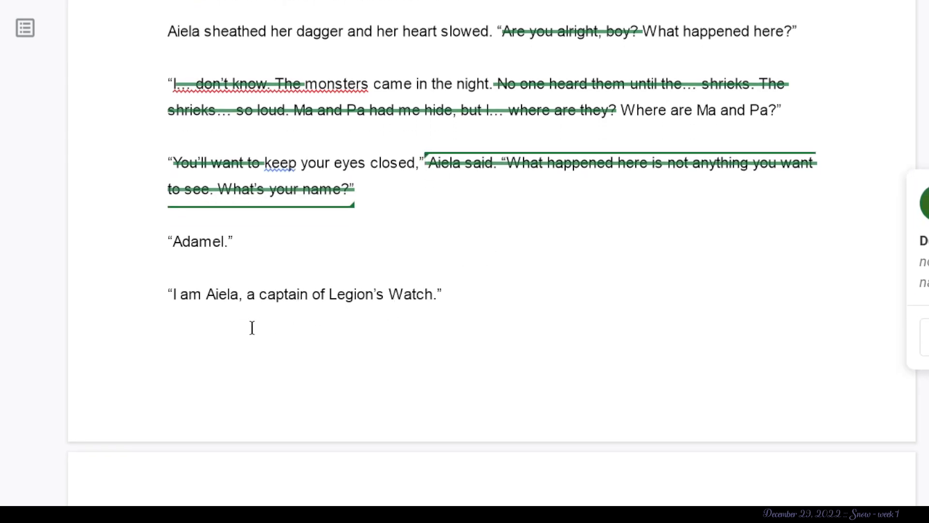
- Suggest deleting the tag "he said." after "Are my parents dead, Aiela?"
{"action": "scroll", "coordinate": [265, 292], "scroll_direction": "down", "scroll_amount": 10}
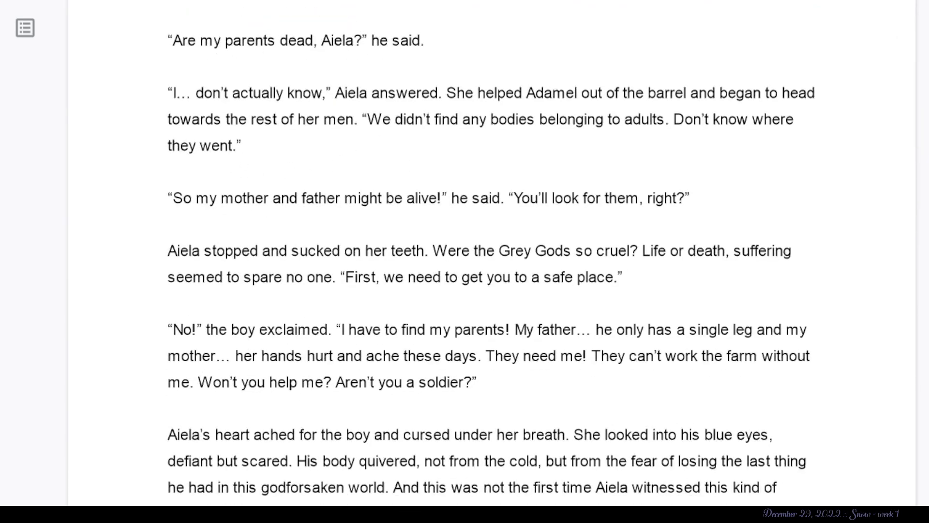
{"action": "left_click_drag", "start_coordinate": [367, 41], "coordinate": [438, 42]}
{"action": "key", "text": "BackSpace"}
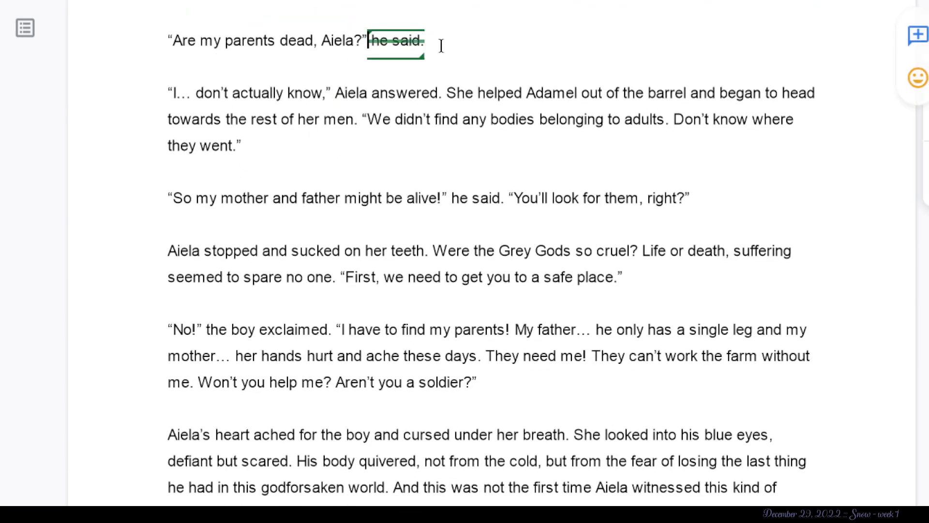
- Suggest deleting "I… don't actually know," and the speech from "We didn't find any bodies" through "they went." in Aiela's answer
{"action": "left_click", "coordinate": [243, 158]}
{"action": "left_click_drag", "start_coordinate": [331, 95], "coordinate": [115, 89]}
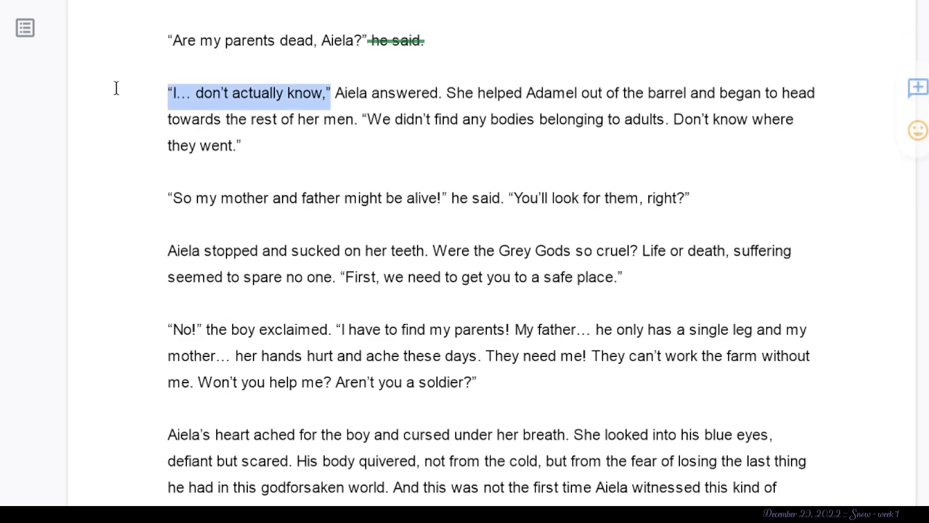
{"action": "key", "text": "BackSpace"}
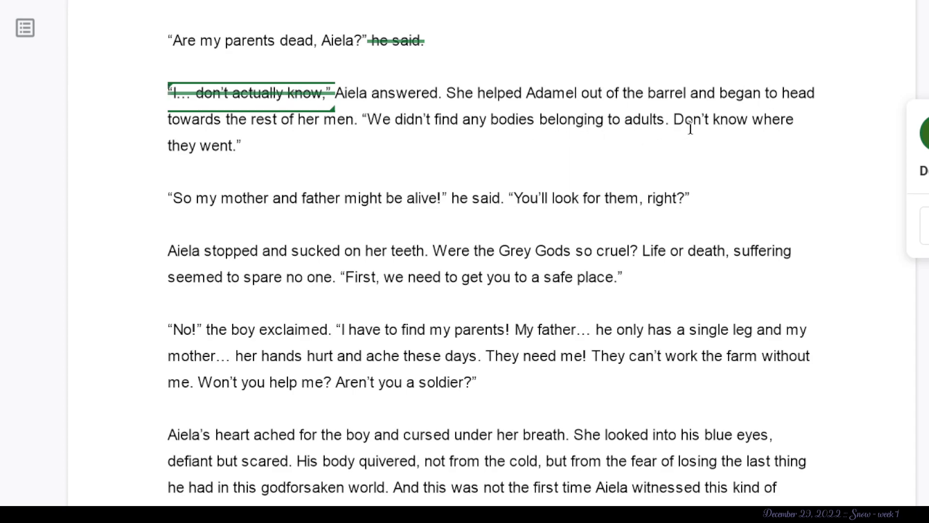
{"action": "left_click_drag", "start_coordinate": [462, 119], "coordinate": [241, 146]}
{"action": "left_click", "coordinate": [366, 121], "text": "shift"}
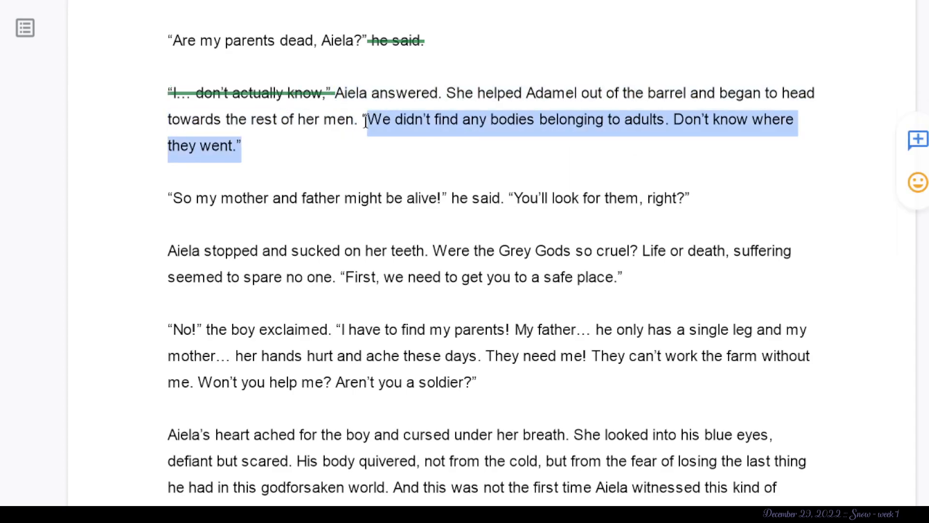
{"action": "key", "text": "BackSpace"}
{"action": "left_click", "coordinate": [377, 172]}
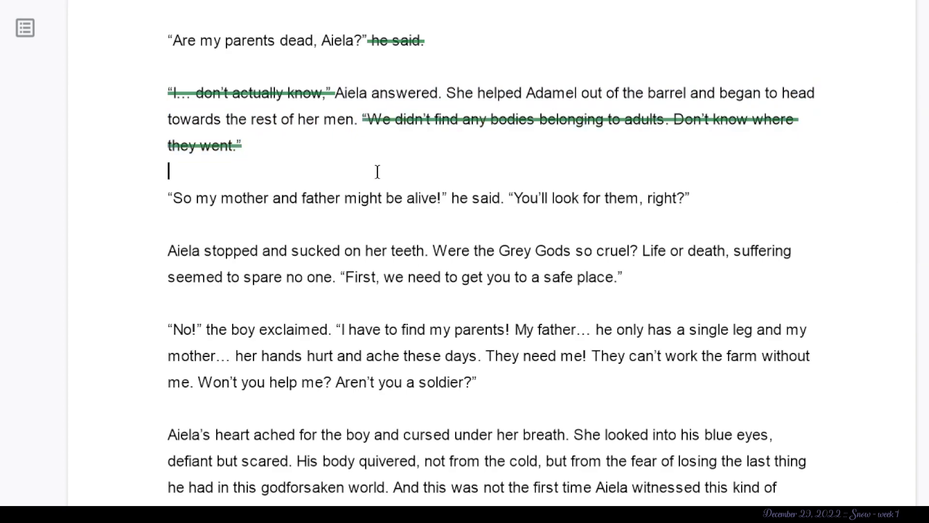
- Suggest replacing Aiela's whole "I… don't actually know" paragraph and the whole "Are my parents dead, Aiela?" line with "=" each
{"action": "scroll", "coordinate": [378, 172], "scroll_direction": "down", "scroll_amount": 2}
{"action": "scroll", "coordinate": [378, 172], "scroll_direction": "up", "scroll_amount": 1}
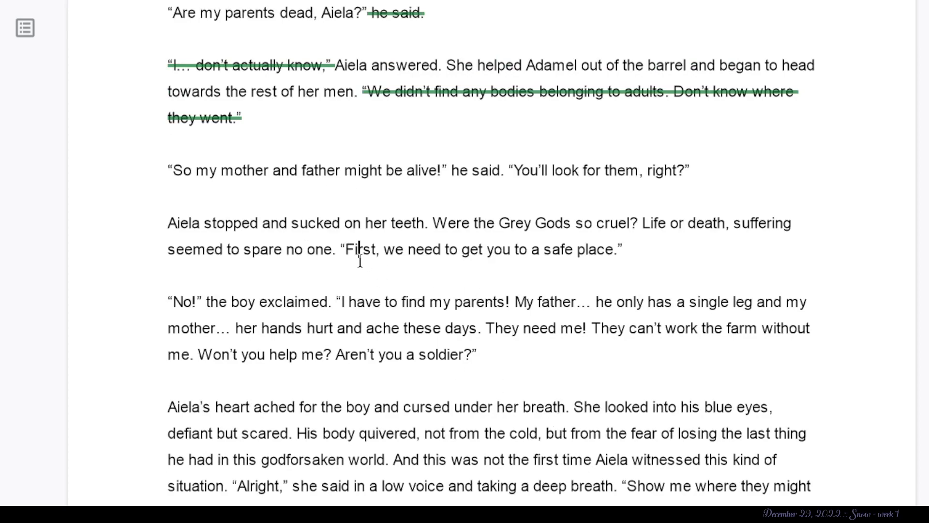
{"action": "scroll", "coordinate": [358, 251], "scroll_direction": "down", "scroll_amount": 1}
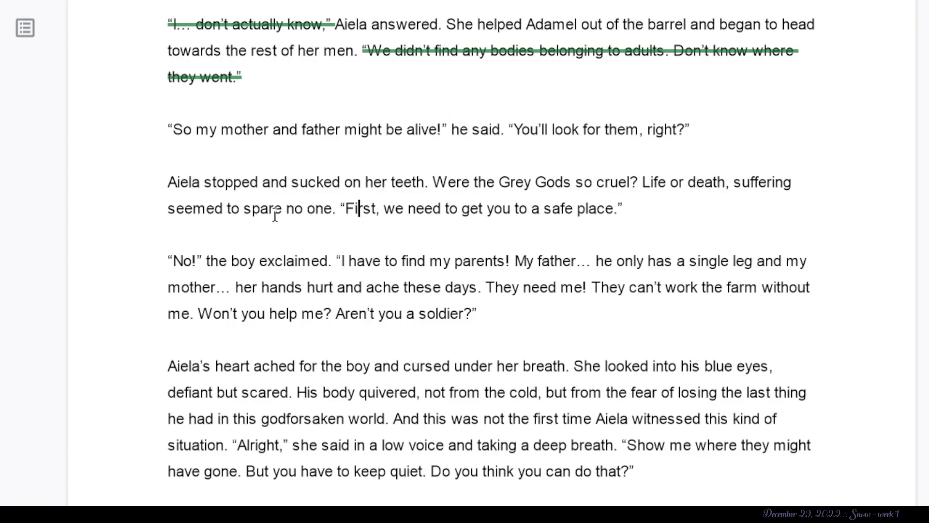
{"action": "scroll", "coordinate": [275, 216], "scroll_direction": "up", "scroll_amount": 2}
{"action": "left_click_drag", "start_coordinate": [382, 191], "coordinate": [150, 133]}
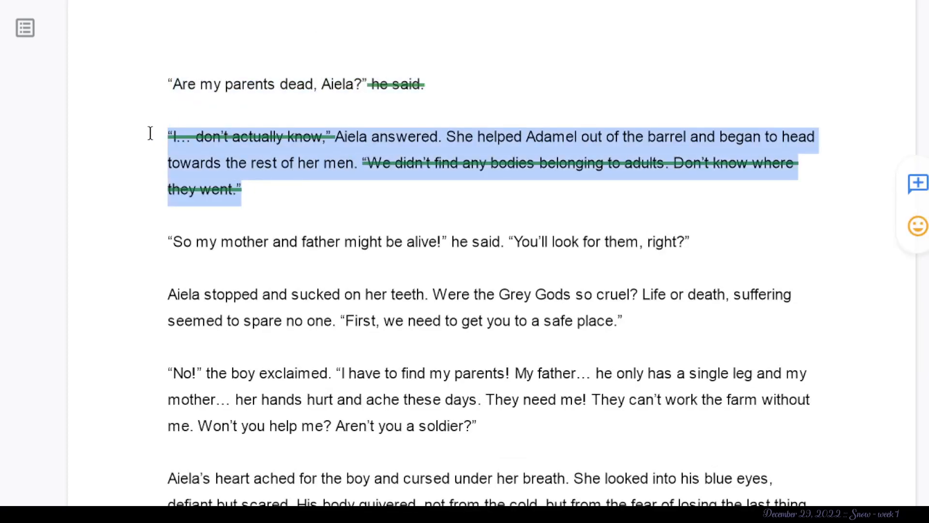
{"action": "type", "text": "="}
{"action": "scroll", "coordinate": [150, 133], "scroll_direction": "up", "scroll_amount": 2}
{"action": "left_click", "coordinate": [425, 192]}
{"action": "left_click", "coordinate": [132, 194], "text": "shift"}
{"action": "type", "text": "="}
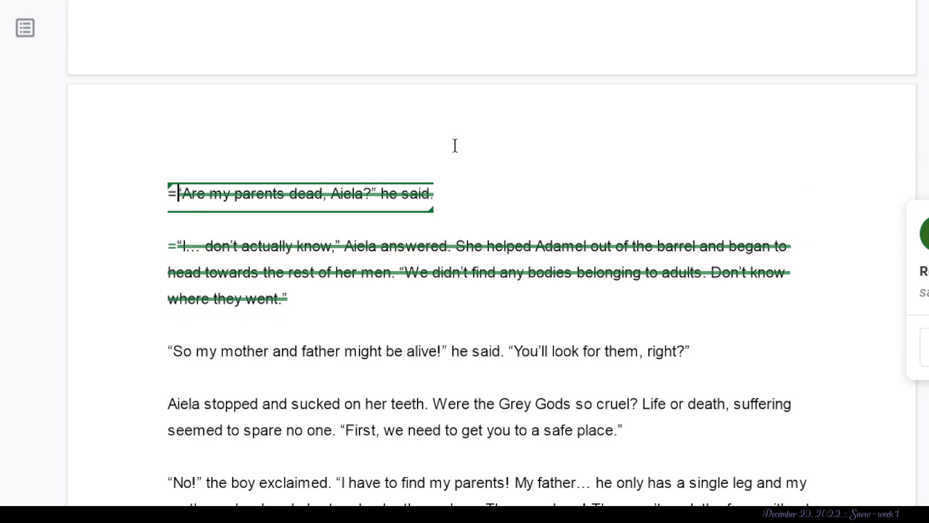
- Suggest deleting "You'll look for them, right?" from the boy's line about his mother and father being alive
{"action": "scroll", "coordinate": [292, 208], "scroll_direction": "up", "scroll_amount": 7}
{"action": "scroll", "coordinate": [293, 209], "scroll_direction": "down", "scroll_amount": 2}
{"action": "scroll", "coordinate": [292, 209], "scroll_direction": "down", "scroll_amount": 8}
{"action": "scroll", "coordinate": [255, 39], "scroll_direction": "up", "scroll_amount": 6}
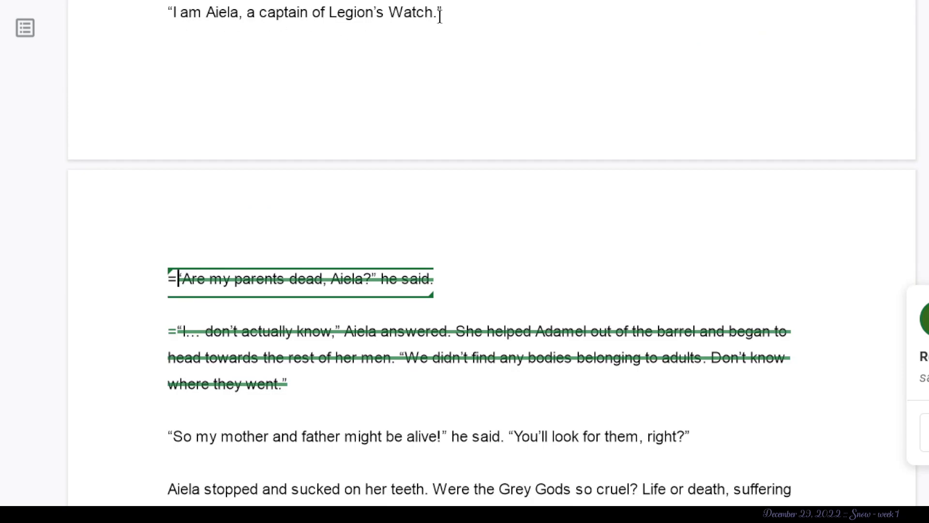
{"action": "scroll", "coordinate": [439, 15], "scroll_direction": "down", "scroll_amount": 6}
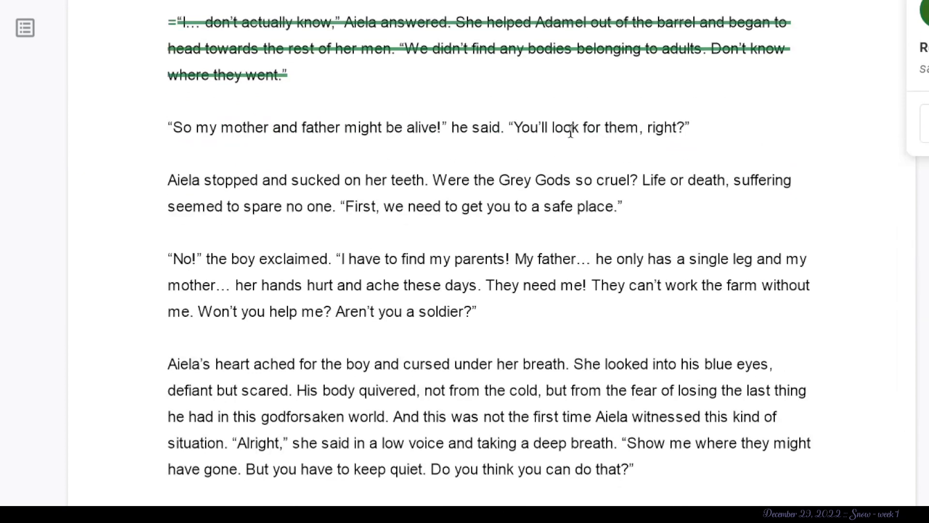
{"action": "left_click_drag", "start_coordinate": [698, 122], "coordinate": [504, 125]}
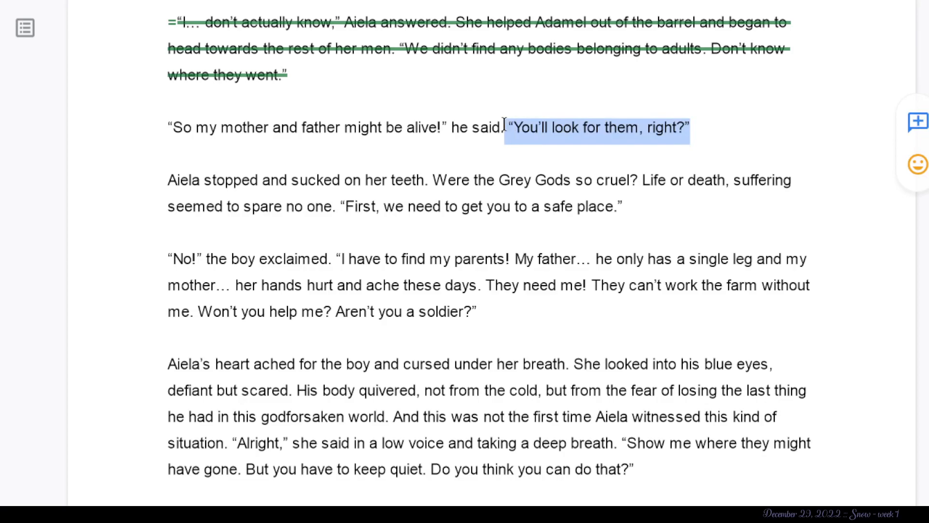
{"action": "type", "text": "="}
{"action": "key", "text": "BackSpace"}
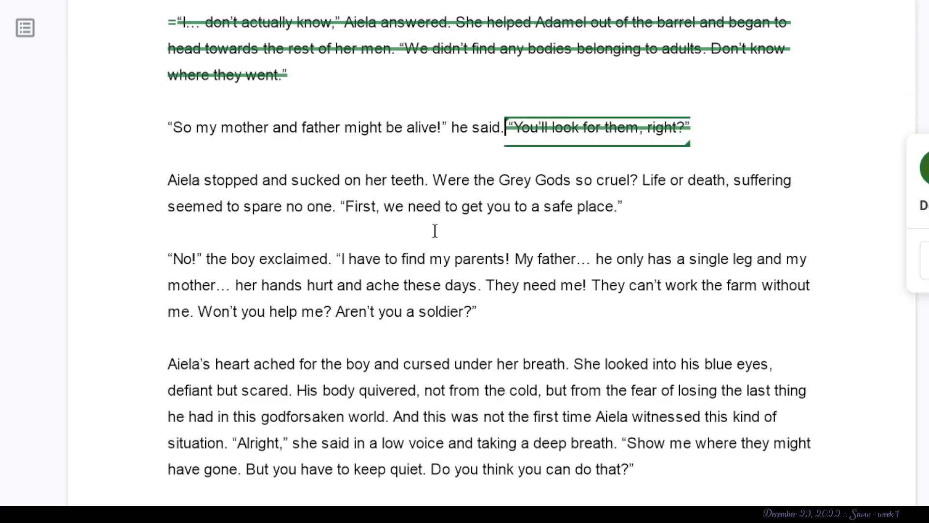
{"action": "left_click", "coordinate": [263, 179]}
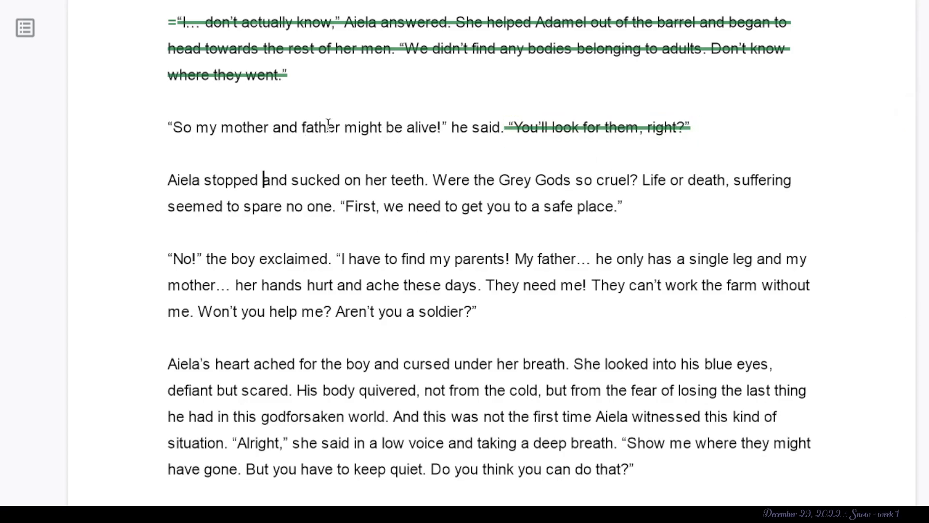
- Check the boy's earlier question "Where are Ma and Pa?" against his line about his mother and father
{"action": "scroll", "coordinate": [435, 125], "scroll_direction": "up", "scroll_amount": 15}
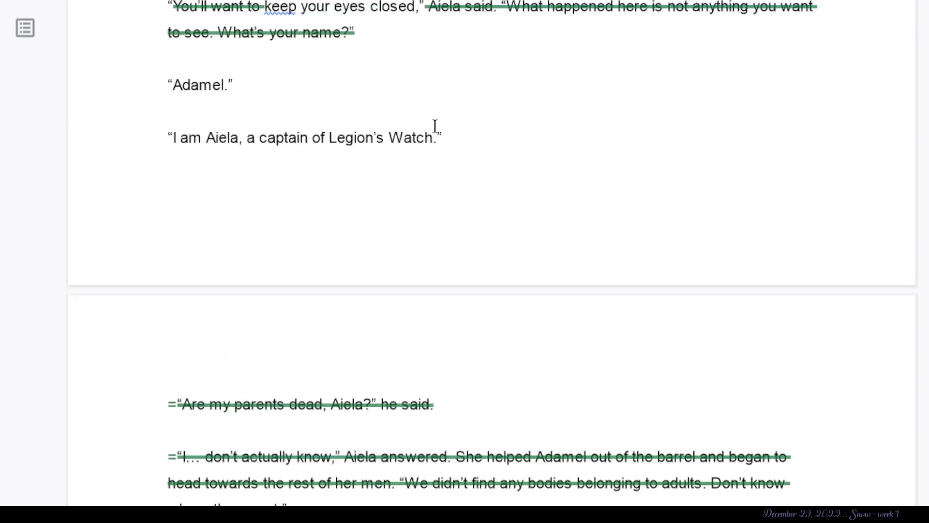
{"action": "scroll", "coordinate": [435, 126], "scroll_direction": "up", "scroll_amount": 1}
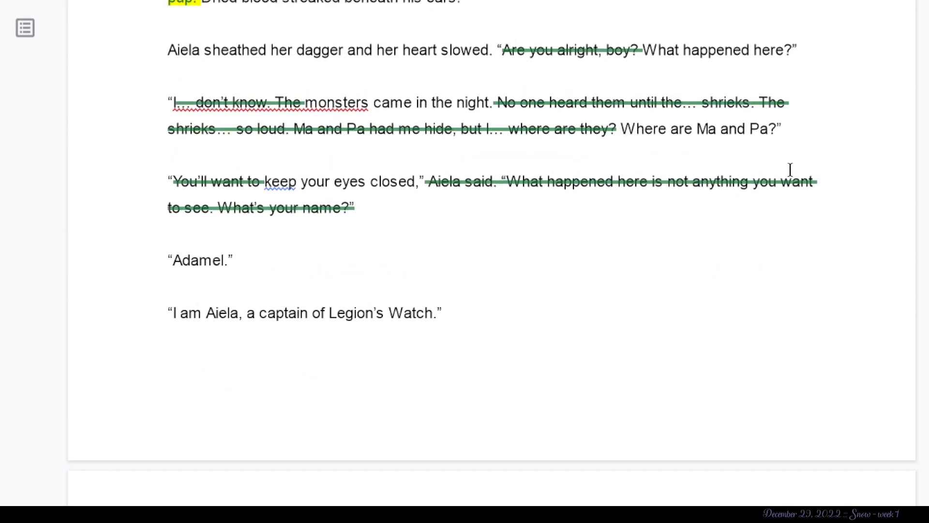
{"action": "left_click_drag", "start_coordinate": [787, 130], "coordinate": [619, 132]}
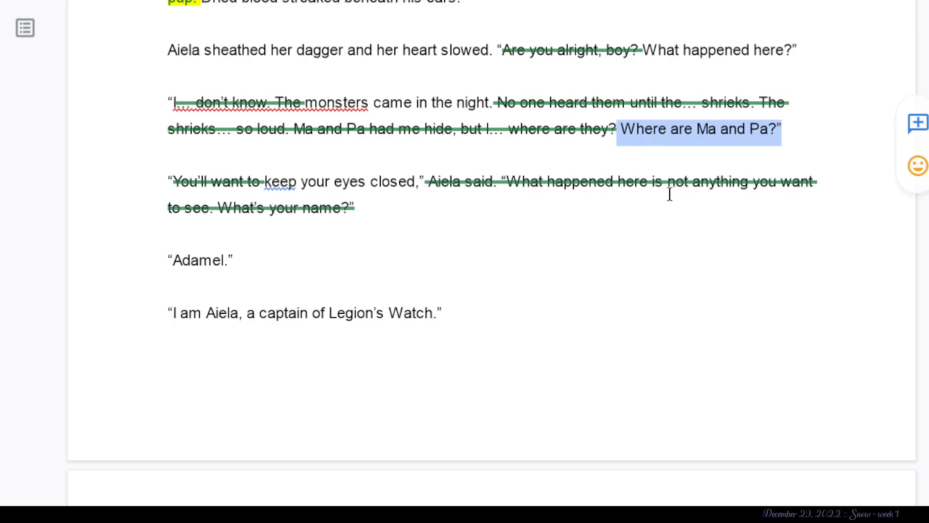
{"action": "scroll", "coordinate": [667, 194], "scroll_direction": "down", "scroll_amount": 10}
{"action": "scroll", "coordinate": [669, 194], "scroll_direction": "down", "scroll_amount": 3}
{"action": "scroll", "coordinate": [431, 124], "scroll_direction": "up", "scroll_amount": 2}
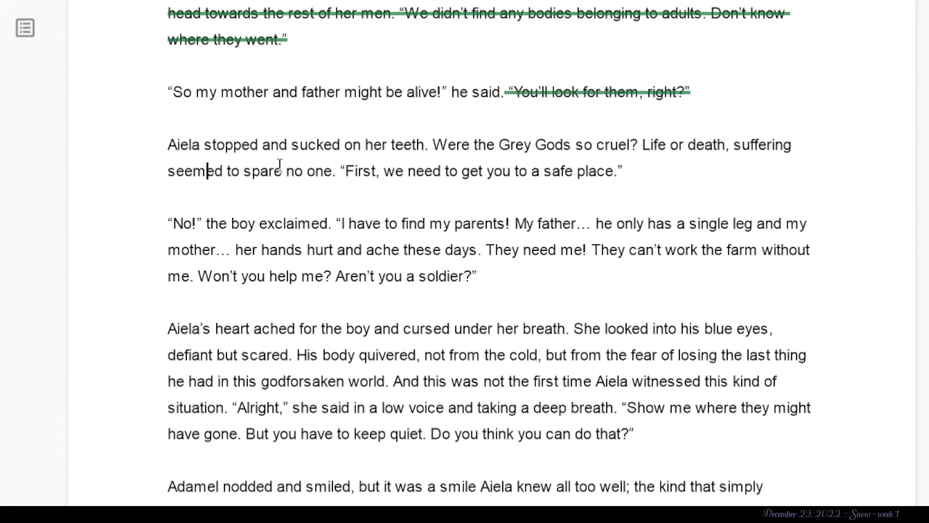
- Suggest deleting the narration from "Aiela stopped and sucked on her teeth" through "seemed to spare no one."
{"action": "left_click_drag", "start_coordinate": [432, 145], "coordinate": [111, 156]}
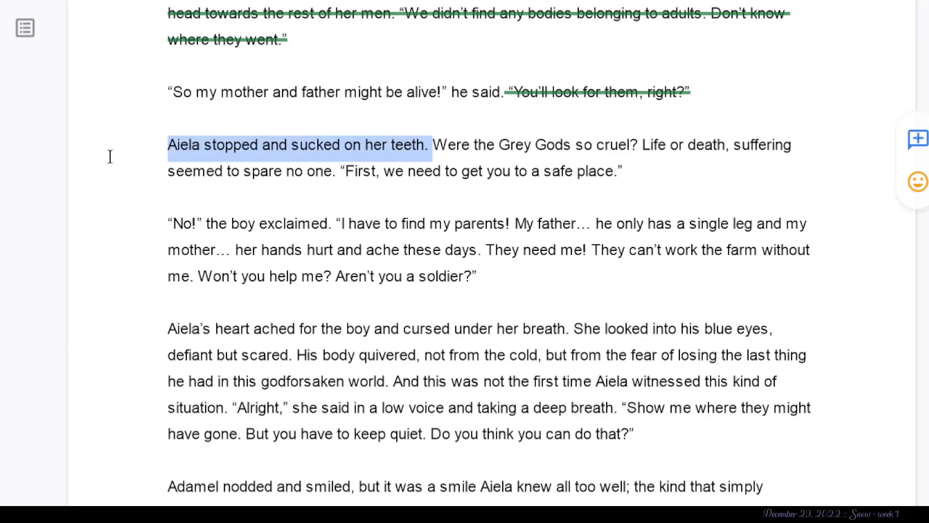
{"action": "key", "text": "BackSpace"}
{"action": "left_click_drag", "start_coordinate": [637, 145], "coordinate": [395, 145]}
{"action": "key", "text": "BackSpace"}
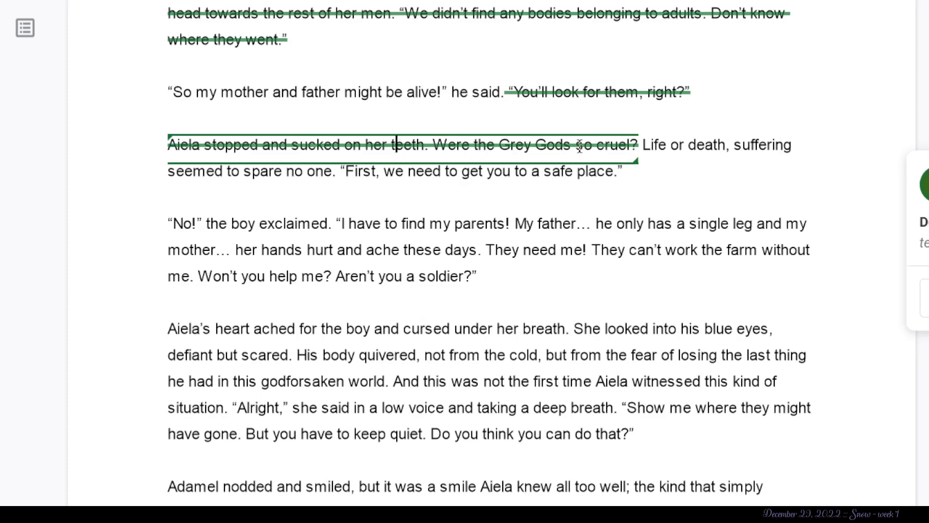
{"action": "key", "text": "Down"}
{"action": "left_click", "coordinate": [656, 142]}
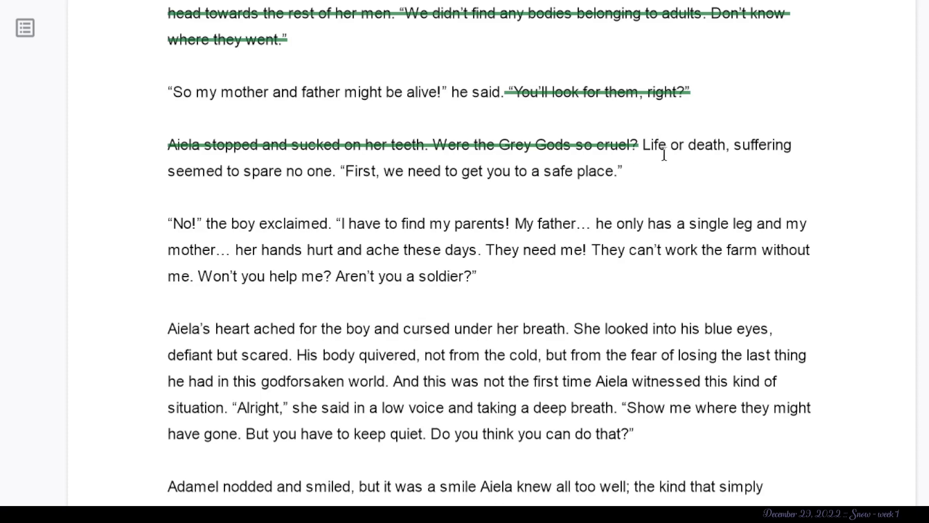
{"action": "left_click", "coordinate": [338, 171]}
{"action": "left_click", "coordinate": [272, 144], "text": "shift"}
{"action": "key", "text": "BackSpace"}
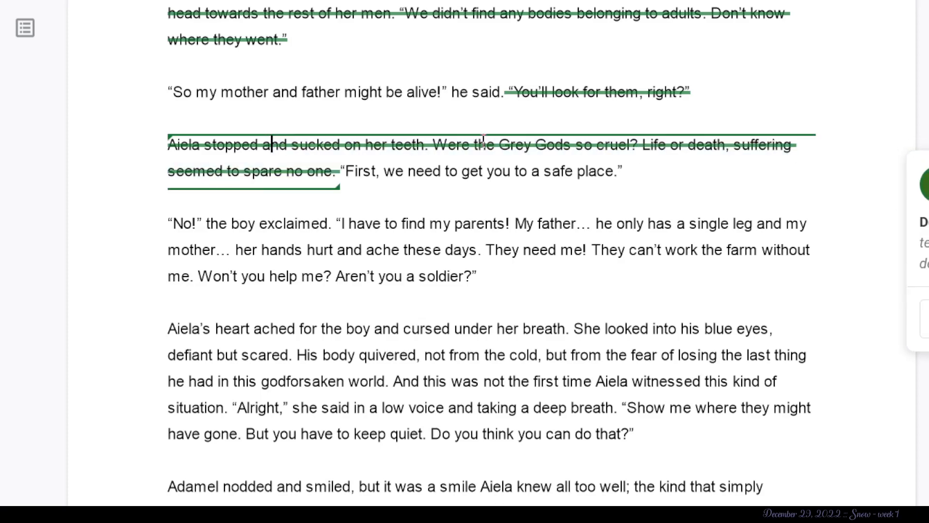
{"action": "left_click", "coordinate": [406, 171]}
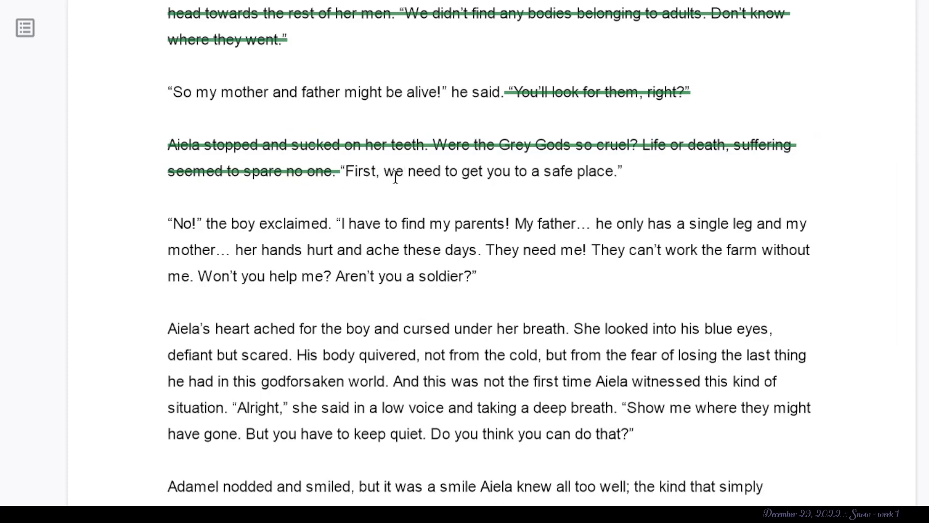
{"action": "left_click", "coordinate": [659, 144]}
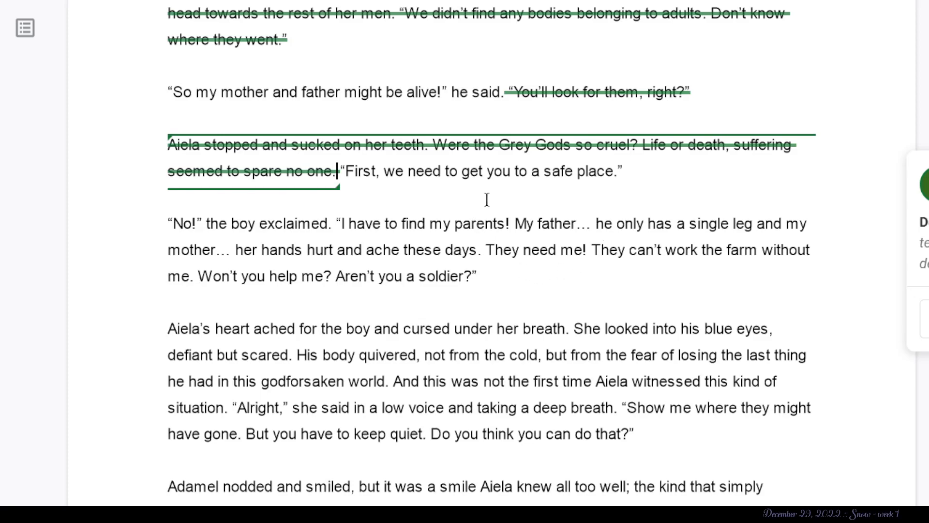
{"action": "scroll", "coordinate": [507, 197], "scroll_direction": "up", "scroll_amount": 1}
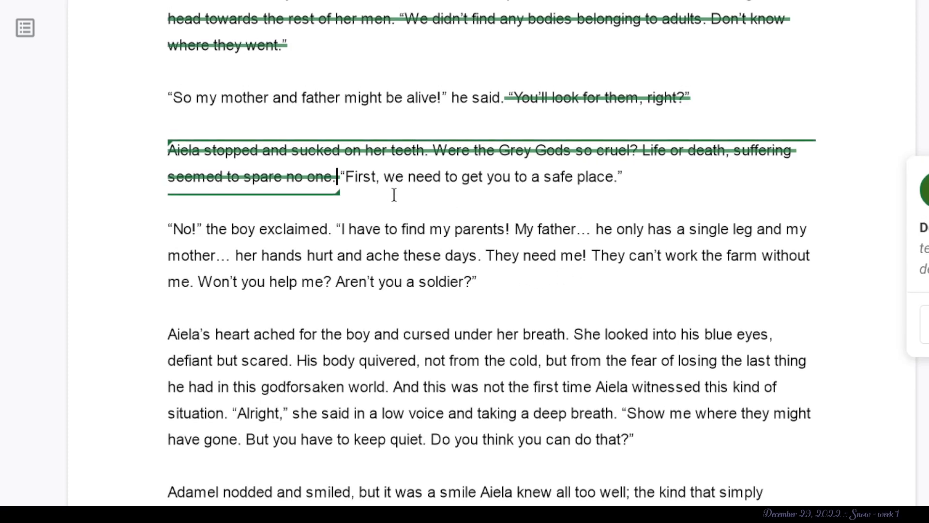
- Suggest deleting the boy's outburst from "No!" through "Won't you help me?", keeping only "Aren't you a soldier?"
{"action": "scroll", "coordinate": [569, 227], "scroll_direction": "down", "scroll_amount": 3}
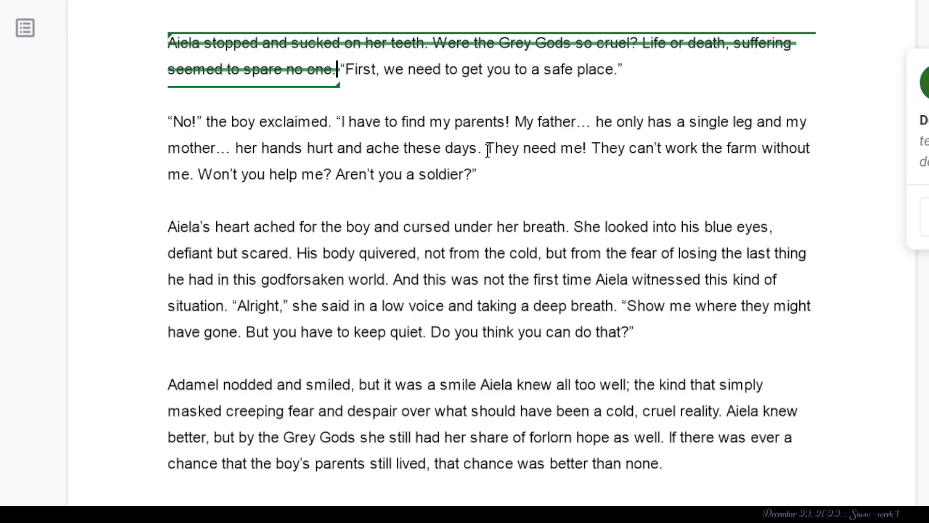
{"action": "left_click_drag", "start_coordinate": [410, 147], "coordinate": [367, 150]}
{"action": "left_click", "coordinate": [366, 150]}
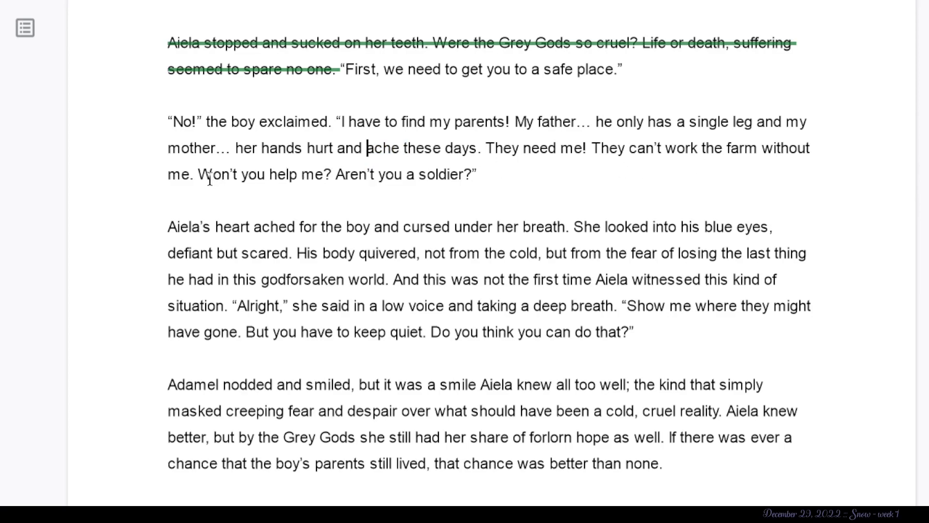
{"action": "left_click_drag", "start_coordinate": [331, 175], "coordinate": [166, 126]}
{"action": "key", "text": "BackSpace"}
{"action": "scroll", "coordinate": [377, 233], "scroll_direction": "down", "scroll_amount": 2}
{"action": "scroll", "coordinate": [377, 233], "scroll_direction": "up", "scroll_amount": 2}
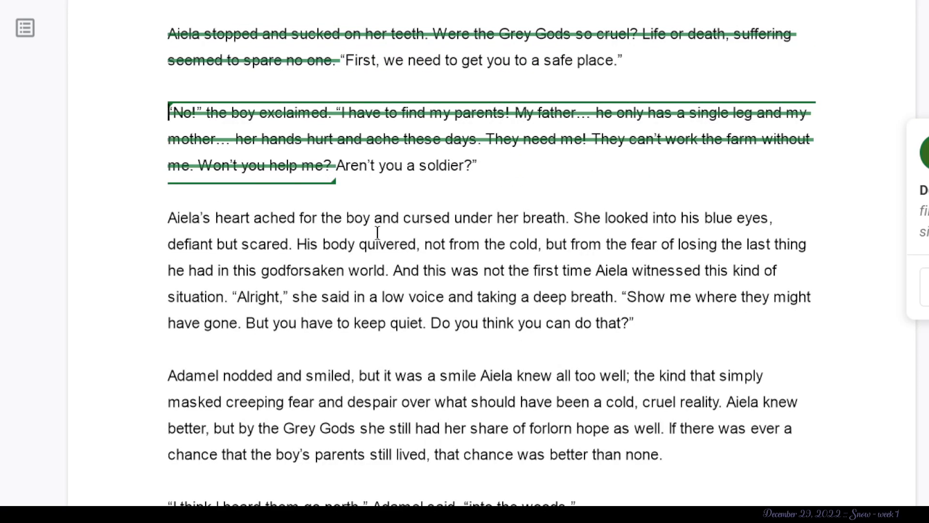
- Suggest deleting everything that remains from "So my mother and father might be alive!" through "First, we need to get you to a safe place."
{"action": "scroll", "coordinate": [395, 126], "scroll_direction": "up", "scroll_amount": 2}
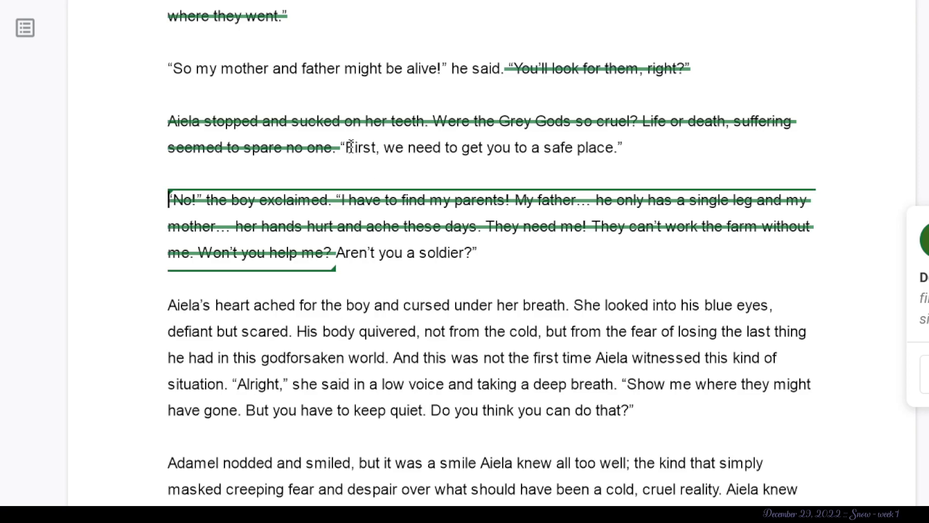
{"action": "left_click_drag", "start_coordinate": [341, 149], "coordinate": [131, 45]}
{"action": "left_click", "coordinate": [683, 153]}
{"action": "key", "text": "BackSpace"}
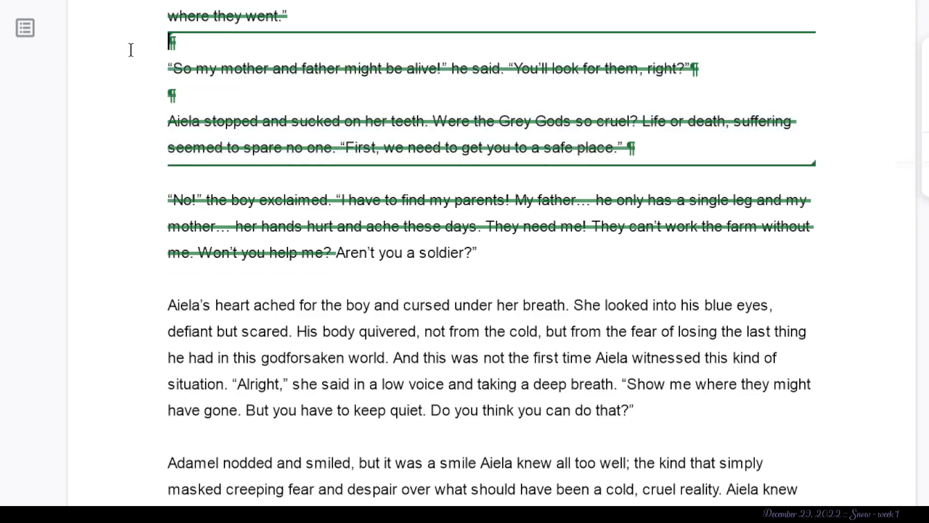
{"action": "scroll", "coordinate": [131, 49], "scroll_direction": "up", "scroll_amount": 2}
{"action": "scroll", "coordinate": [130, 50], "scroll_direction": "up", "scroll_amount": 6}
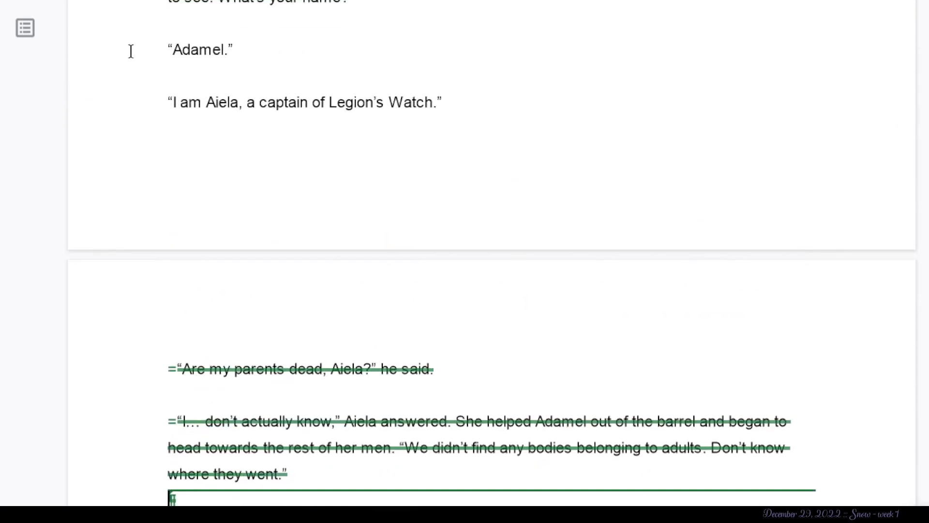
{"action": "scroll", "coordinate": [131, 51], "scroll_direction": "down", "scroll_amount": 8}
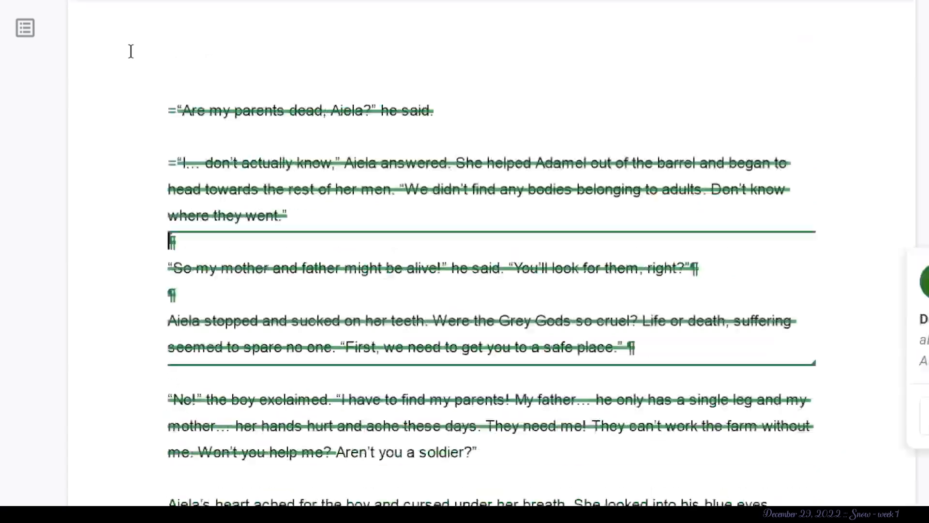
{"action": "scroll", "coordinate": [130, 50], "scroll_direction": "up", "scroll_amount": 8}
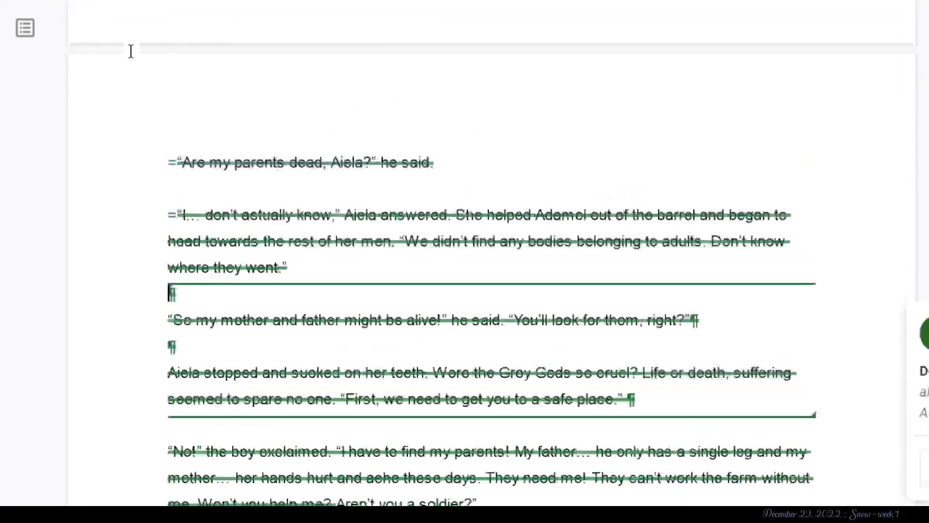
{"action": "left_click", "coordinate": [184, 72]}
{"action": "left_click_drag", "start_coordinate": [185, 73], "coordinate": [150, 46]}
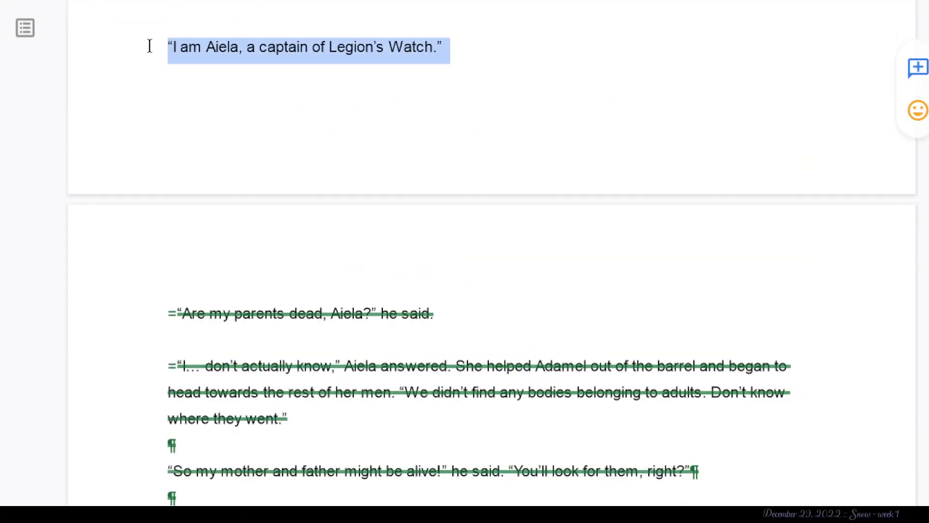
{"action": "key", "text": "BackSpace"}
- Suggest deleting the narration from "Aiela's heart ached for the boy" through "witnessed this kind of situation."
{"action": "scroll", "coordinate": [157, 43], "scroll_direction": "up", "scroll_amount": 2}
{"action": "left_click", "coordinate": [284, 96]}
{"action": "scroll", "coordinate": [285, 97], "scroll_direction": "down", "scroll_amount": 8}
{"action": "scroll", "coordinate": [284, 97], "scroll_direction": "down", "scroll_amount": 5}
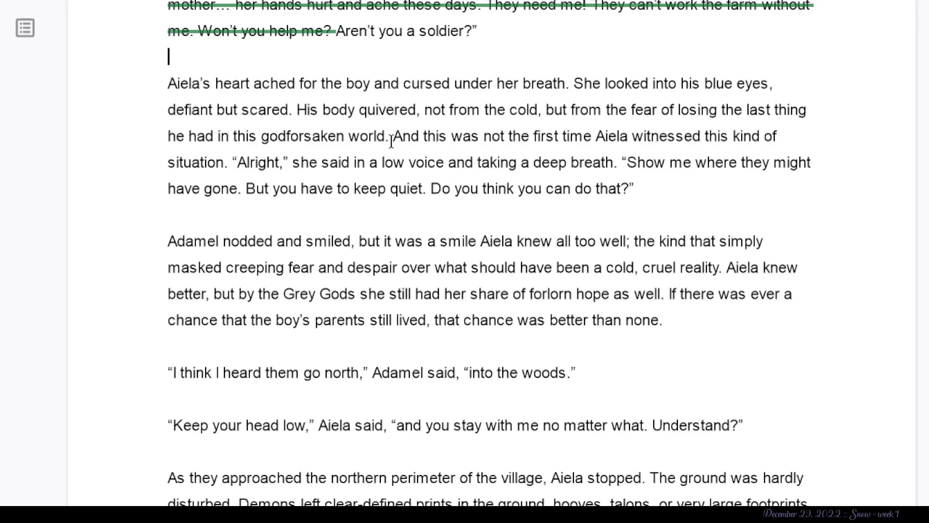
{"action": "left_click_drag", "start_coordinate": [390, 138], "coordinate": [97, 66]}
{"action": "key", "text": "BackSpace"}
{"action": "left_click", "coordinate": [488, 163]}
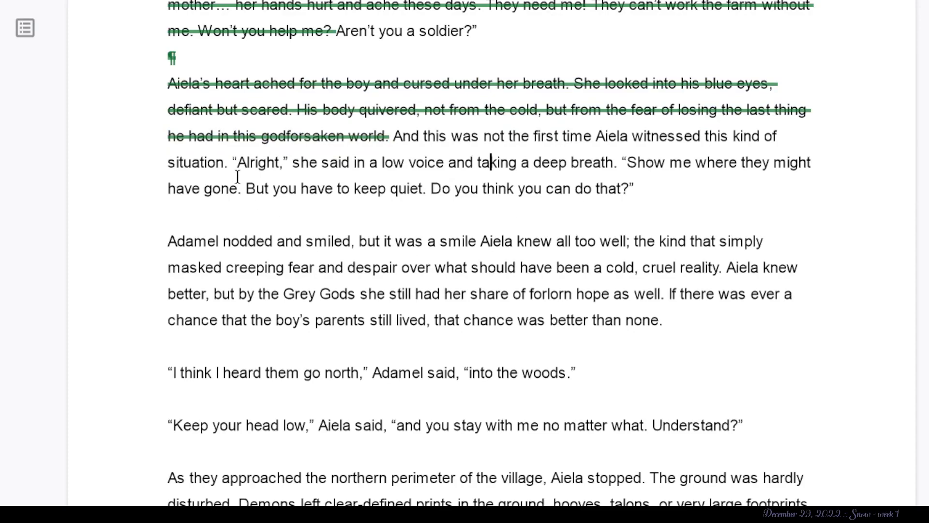
{"action": "left_click_drag", "start_coordinate": [234, 159], "coordinate": [231, 147]}
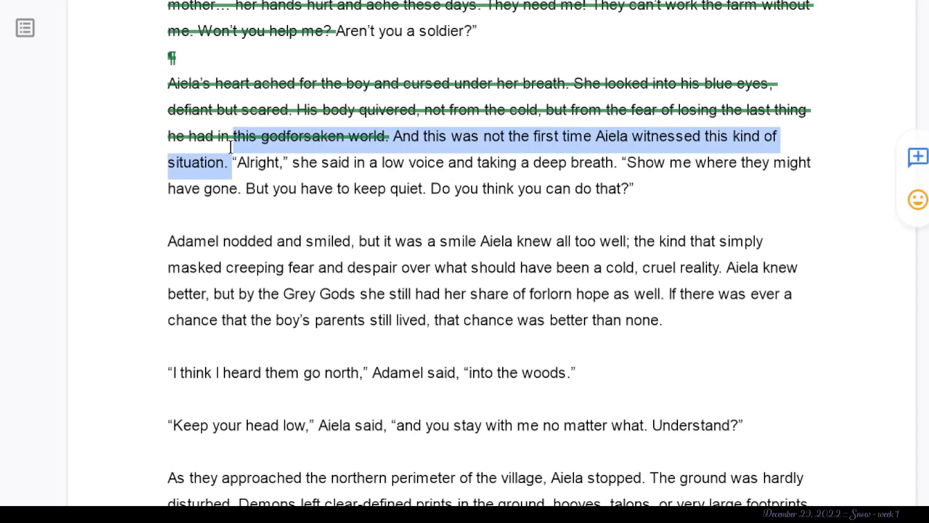
{"action": "key", "text": "BackSpace"}
{"action": "left_click", "coordinate": [275, 157]}
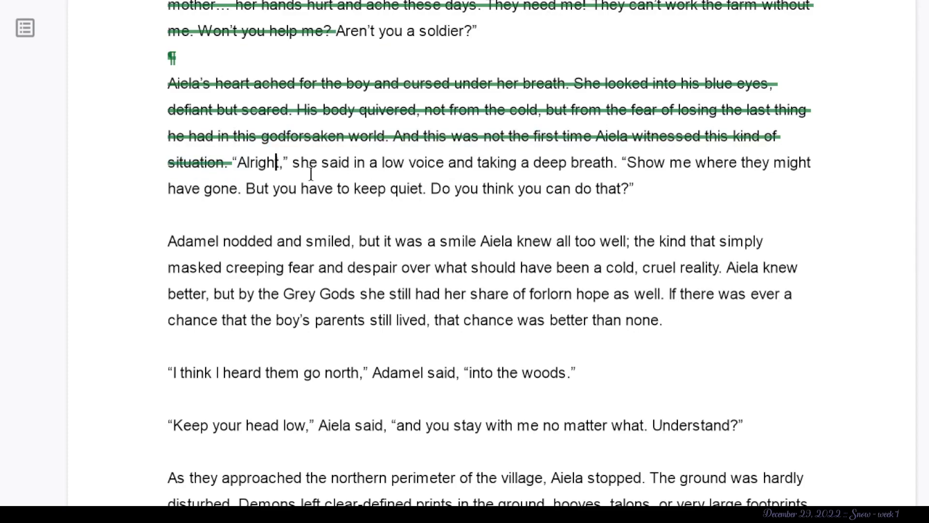
- Suggest deleting Aiela's reply from "Alright" through "Do you think you can do that?", including its "low voice" dialogue tag
{"action": "left_click_drag", "start_coordinate": [621, 165], "coordinate": [302, 165]}
{"action": "key", "text": "BackSpace"}
{"action": "key", "text": "BackSpace"}
{"action": "left_click", "coordinate": [647, 201]}
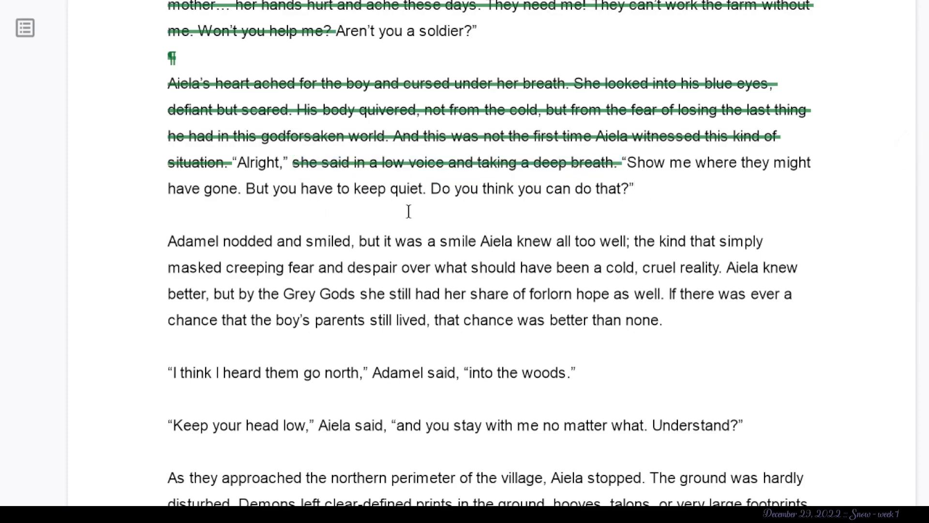
{"action": "left_click_drag", "start_coordinate": [647, 190], "coordinate": [208, 91]}
{"action": "key", "text": "BackSpace"}
- Suggest deleting the narration from "Adamel nodded and smiled" through "a cold, cruel reality"
{"action": "scroll", "coordinate": [208, 96], "scroll_direction": "down", "scroll_amount": 2}
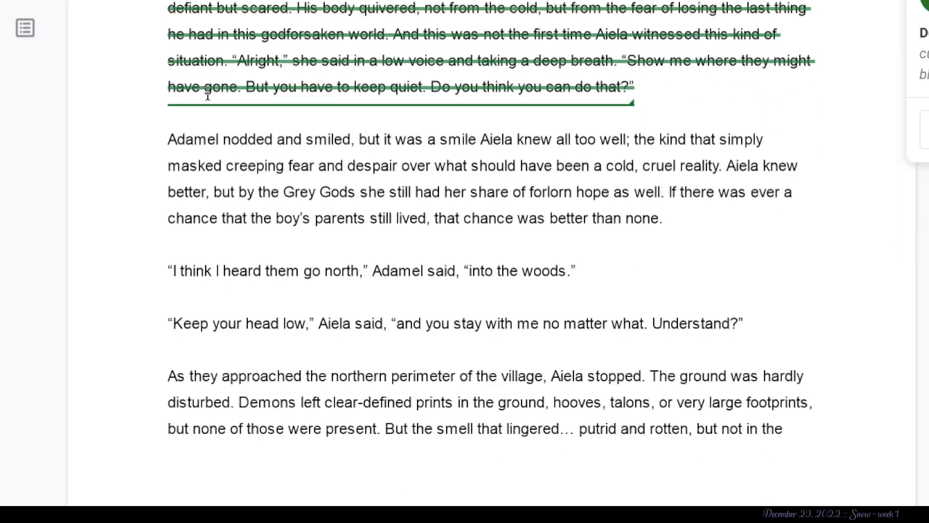
{"action": "scroll", "coordinate": [277, 148], "scroll_direction": "up", "scroll_amount": 1}
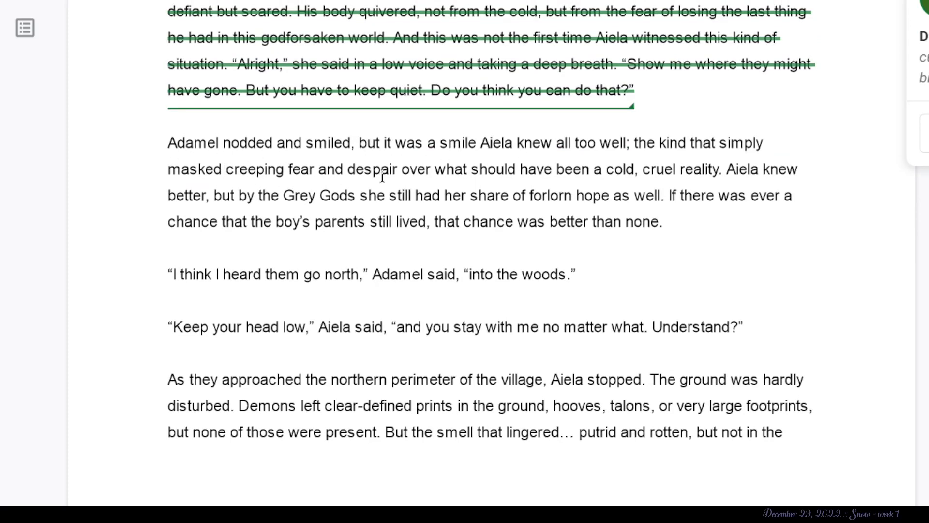
{"action": "left_click_drag", "start_coordinate": [721, 170], "coordinate": [64, 142]}
{"action": "key", "text": "BackSpace"}
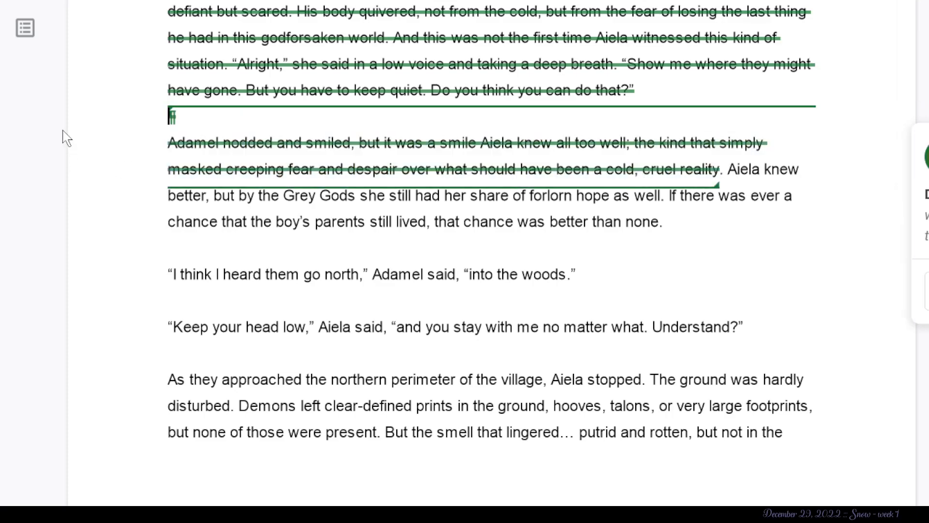
- Suggest deleting the sentence "Aiela knew better, but by the Grey Gods she still had her share of forlorn hope as well."
{"action": "left_click", "coordinate": [665, 222]}
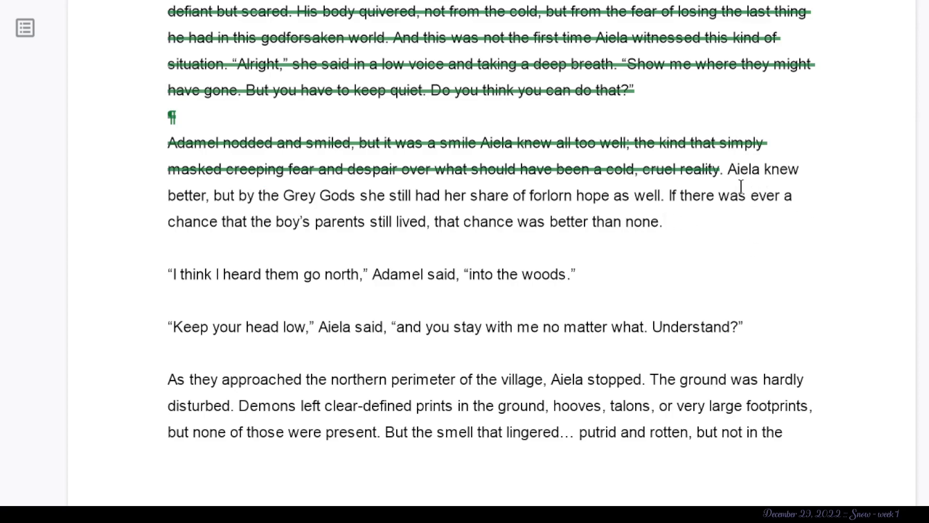
{"action": "scroll", "coordinate": [741, 188], "scroll_direction": "up", "scroll_amount": 1}
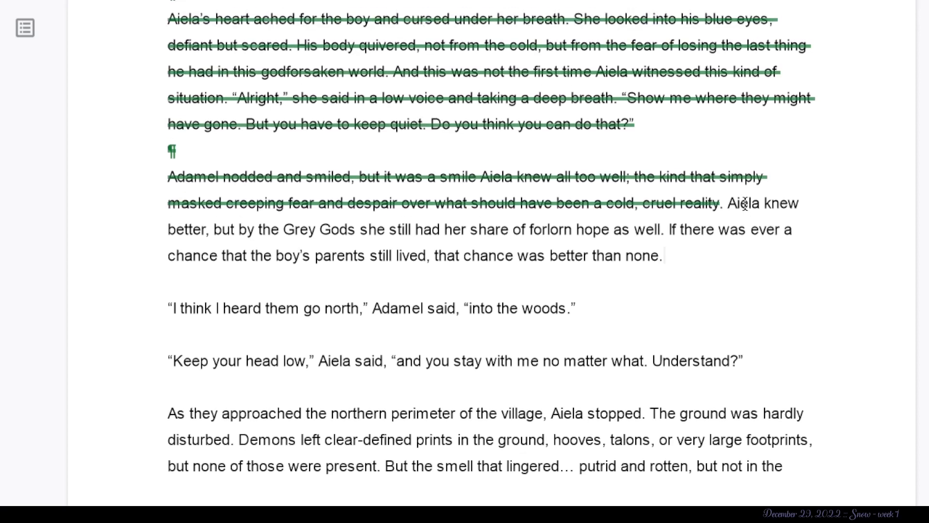
{"action": "scroll", "coordinate": [745, 200], "scroll_direction": "down", "scroll_amount": 3}
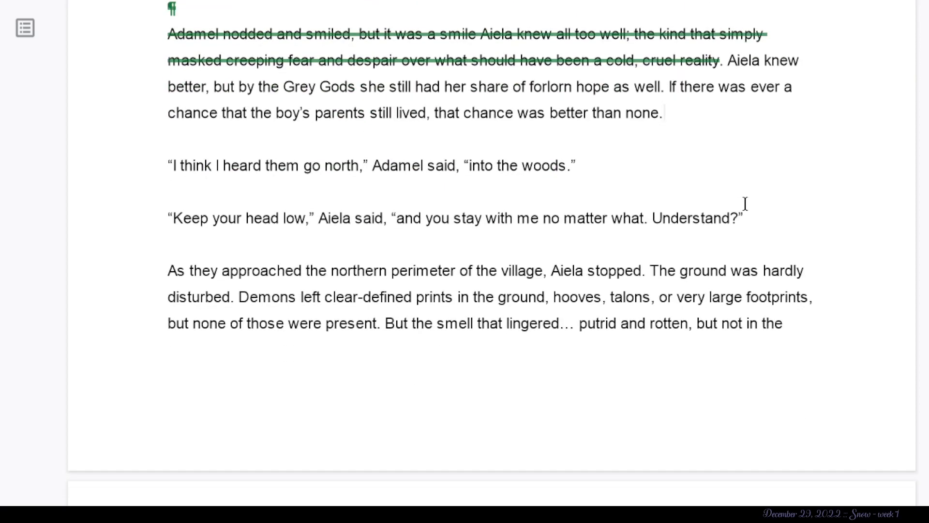
{"action": "scroll", "coordinate": [745, 203], "scroll_direction": "down", "scroll_amount": 2}
{"action": "scroll", "coordinate": [742, 201], "scroll_direction": "up", "scroll_amount": 2}
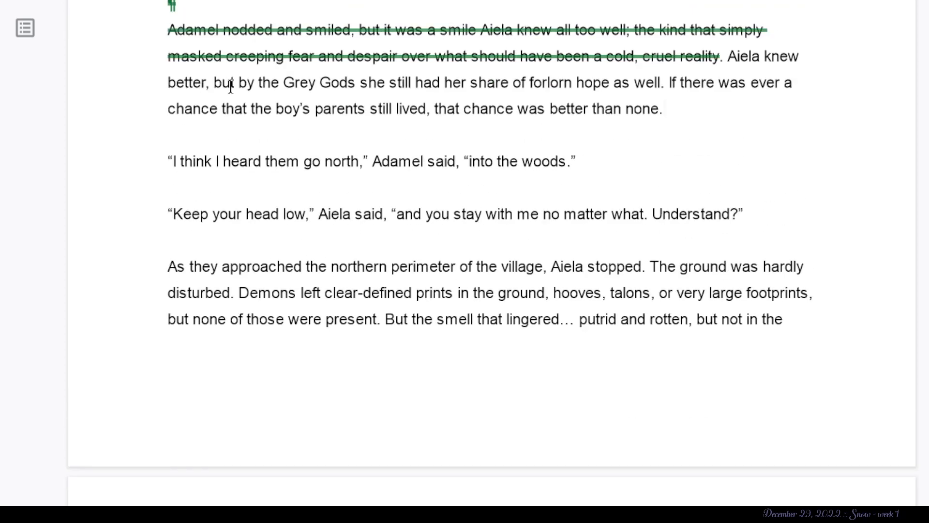
{"action": "left_click", "coordinate": [355, 82]}
{"action": "left_click", "coordinate": [210, 72], "text": "shift"}
{"action": "key", "text": "BackSpace"}
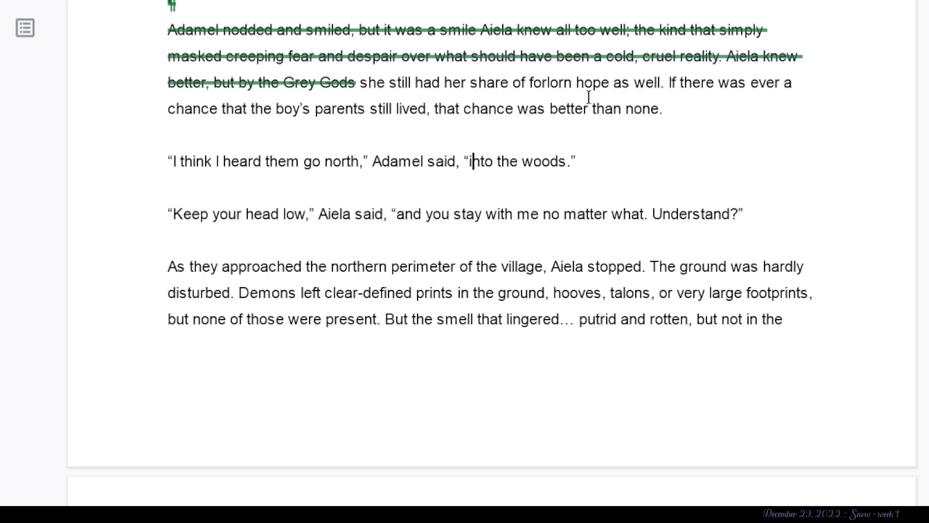
{"action": "left_click_drag", "start_coordinate": [665, 81], "coordinate": [321, 79]}
{"action": "key", "text": "BackSpace"}
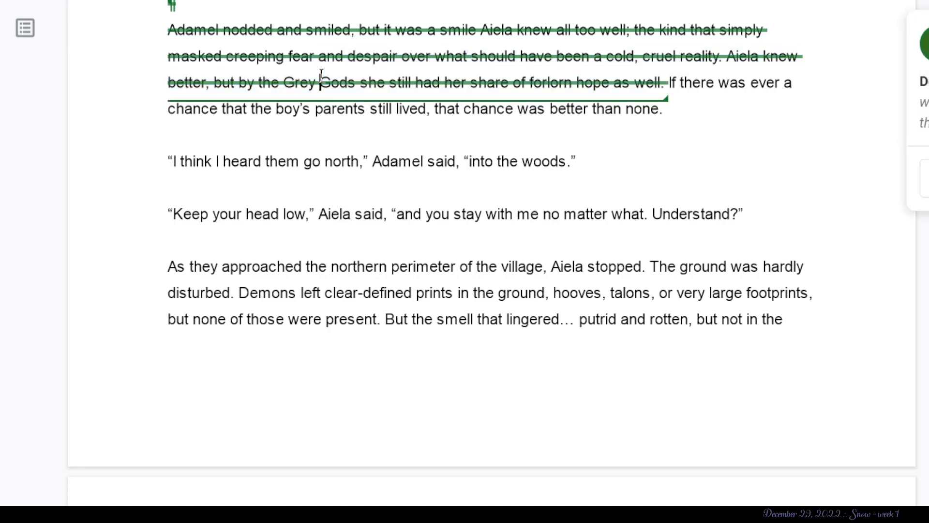
- Suggest deleting the sentence from "If there was ever a chance" through "better than none", along with the paragraph break after it
{"action": "left_click", "coordinate": [670, 83]}
{"action": "left_click", "coordinate": [711, 111]}
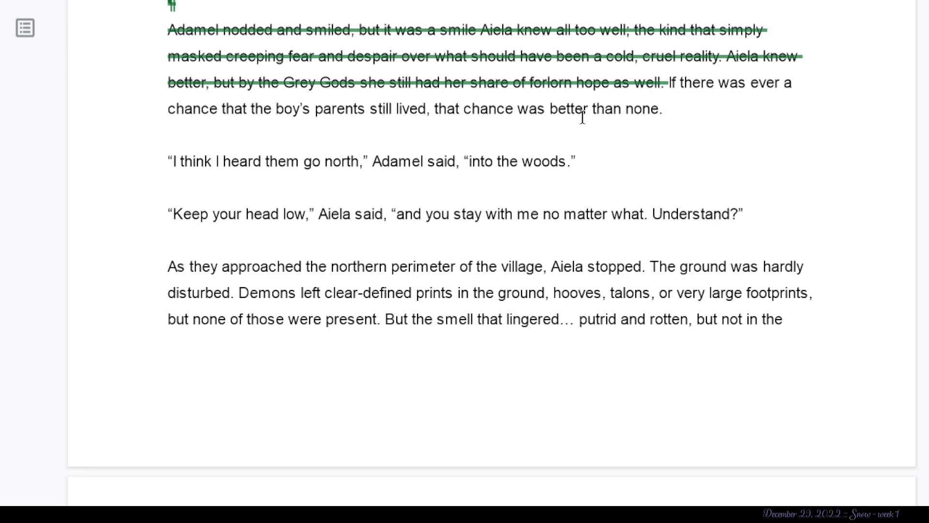
{"action": "left_click_drag", "start_coordinate": [514, 108], "coordinate": [529, 82]}
{"action": "left_click", "coordinate": [513, 107]}
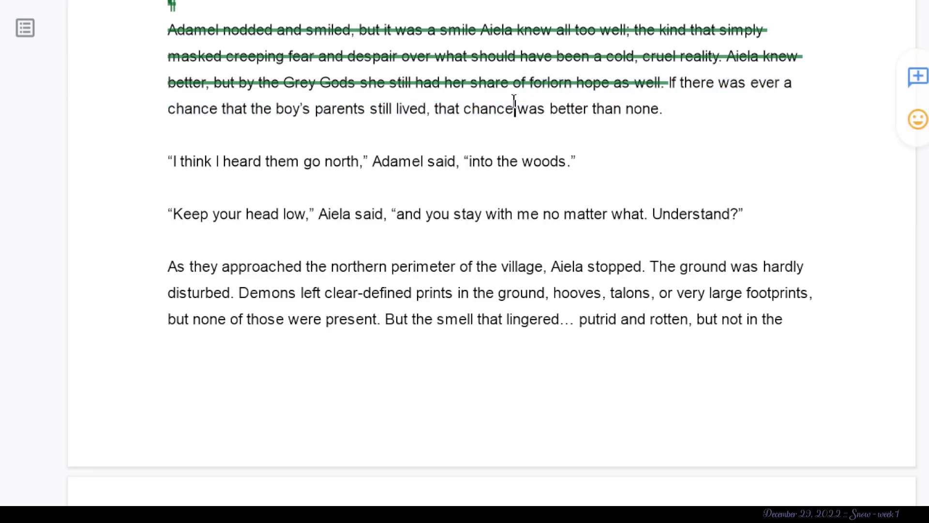
{"action": "left_click_drag", "start_coordinate": [766, 83], "coordinate": [609, 35]}
{"action": "left_click_drag", "start_coordinate": [666, 143], "coordinate": [638, 85]}
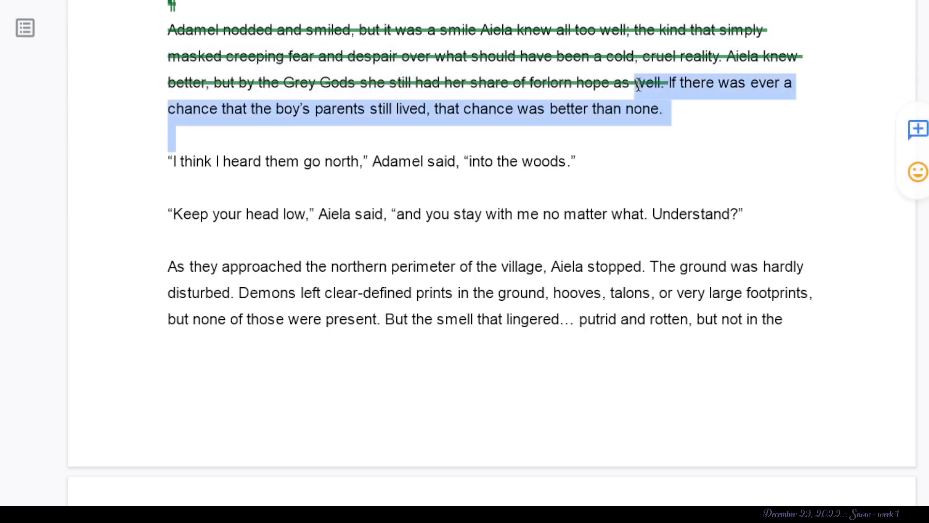
{"action": "key", "text": "BackSpace"}
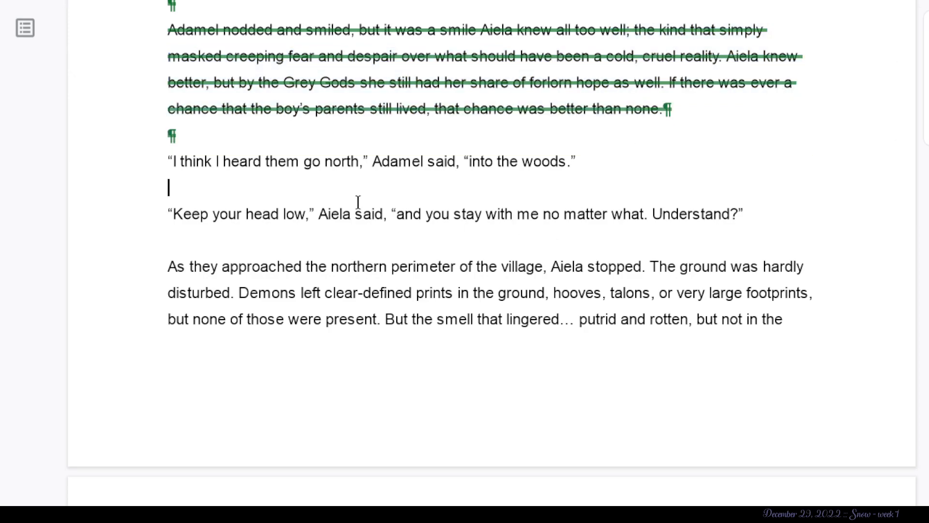
- Suggest deleting the boy's one-word reply "Adamel." above Aiela's struck introduction
{"action": "scroll", "coordinate": [411, 185], "scroll_direction": "down", "scroll_amount": 1}
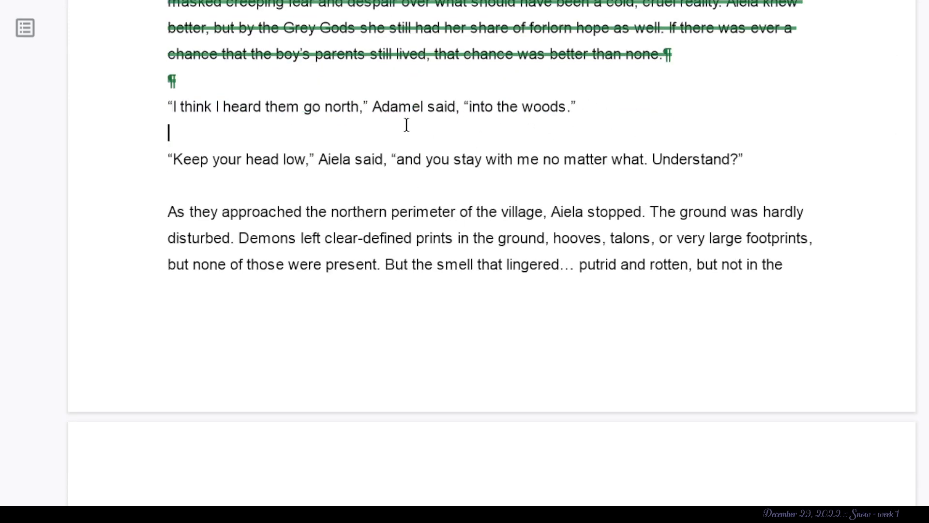
{"action": "scroll", "coordinate": [352, 99], "scroll_direction": "up", "scroll_amount": 15}
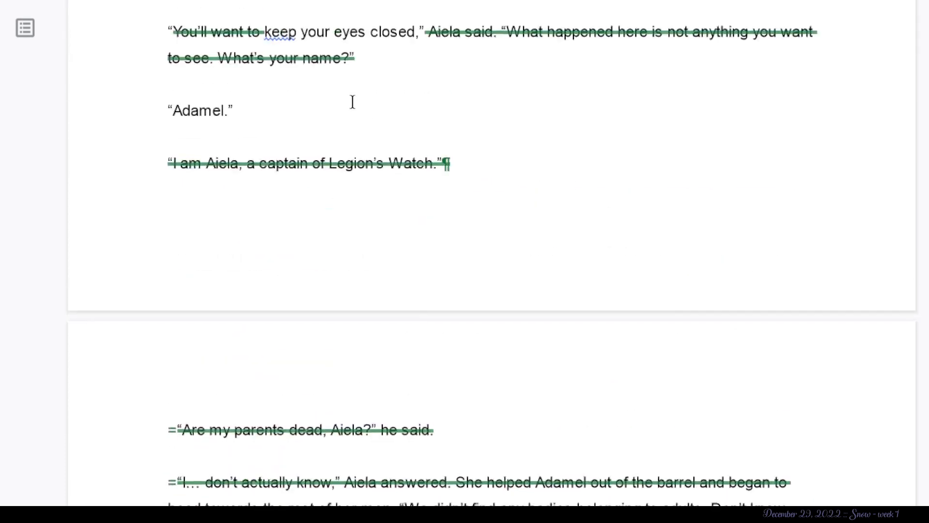
{"action": "scroll", "coordinate": [352, 100], "scroll_direction": "up", "scroll_amount": 1}
{"action": "left_click", "coordinate": [226, 242]}
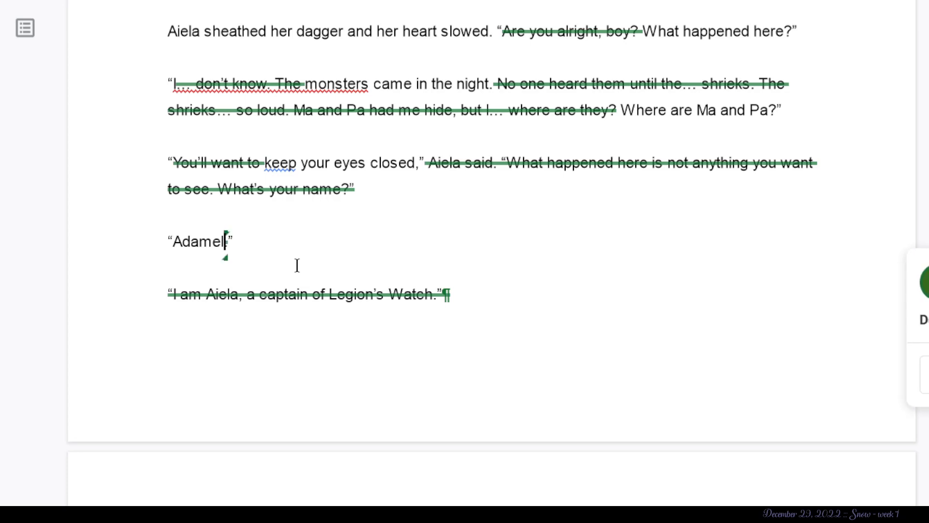
{"action": "left_click", "coordinate": [160, 240]}
{"action": "left_click_drag", "start_coordinate": [159, 240], "coordinate": [248, 246]}
{"action": "key", "text": "BackSpace"}
- Suggest deleting "Aren't you a soldier?" at the end of the boy's outburst
{"action": "scroll", "coordinate": [249, 247], "scroll_direction": "down", "scroll_amount": 20}
{"action": "scroll", "coordinate": [249, 246], "scroll_direction": "up", "scroll_amount": 7}
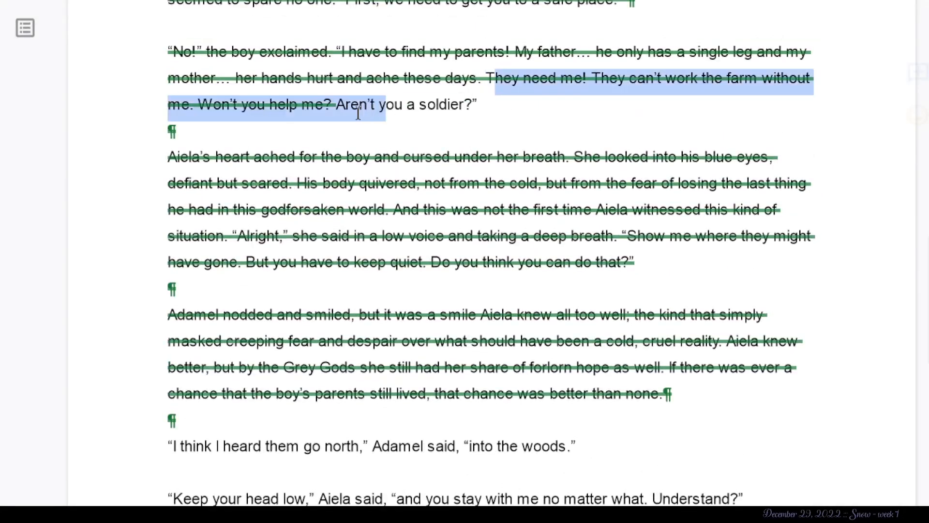
{"action": "left_click_drag", "start_coordinate": [334, 105], "coordinate": [493, 100]}
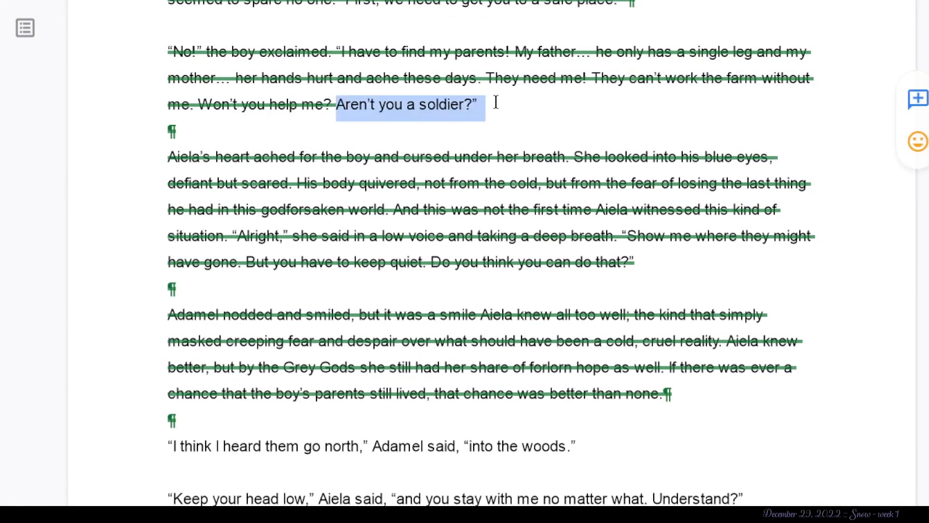
{"action": "key", "text": "BackSpace"}
{"action": "scroll", "coordinate": [155, 163], "scroll_direction": "down", "scroll_amount": 5}
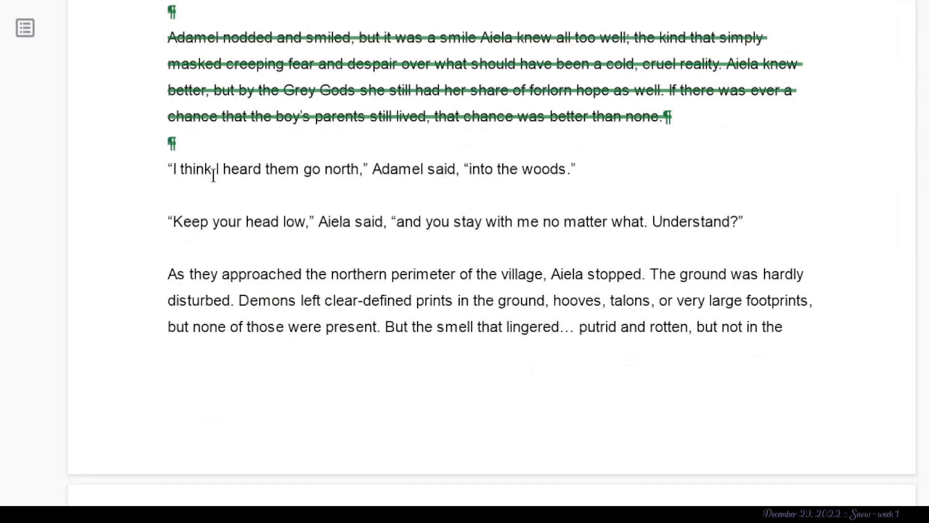
{"action": "left_click", "coordinate": [236, 140]}
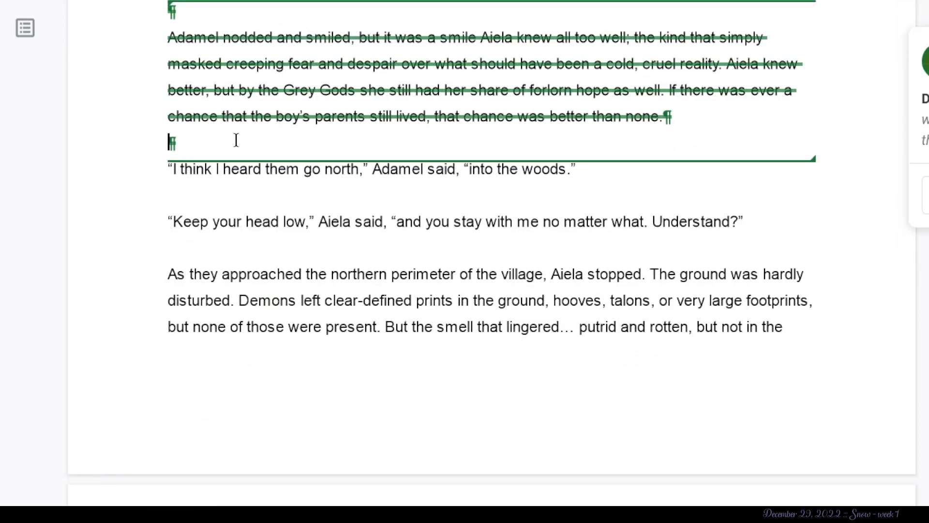
{"action": "left_click", "coordinate": [171, 172]}
{"action": "type", "text": "Wo;;"}
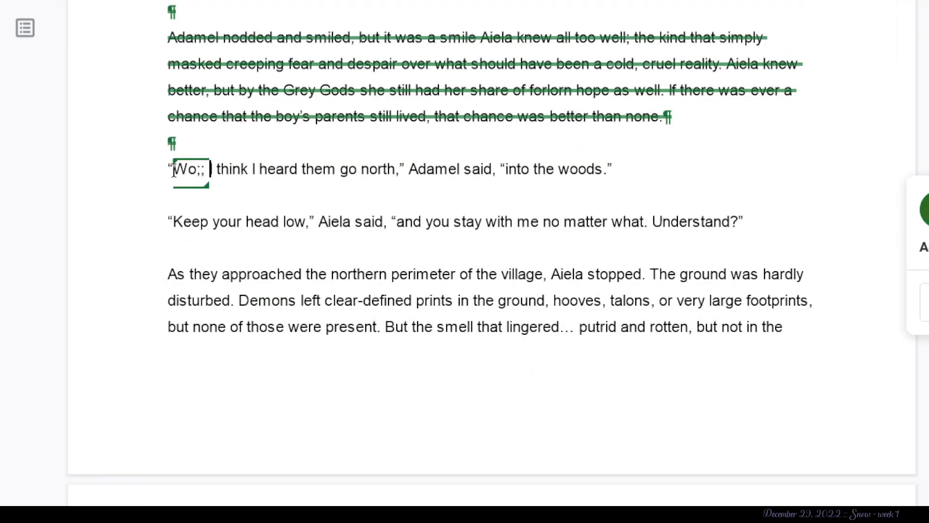
{"action": "key", "text": "BackSpace"}
{"action": "key", "text": "BackSpace"}
{"action": "type", "text": "ill "}
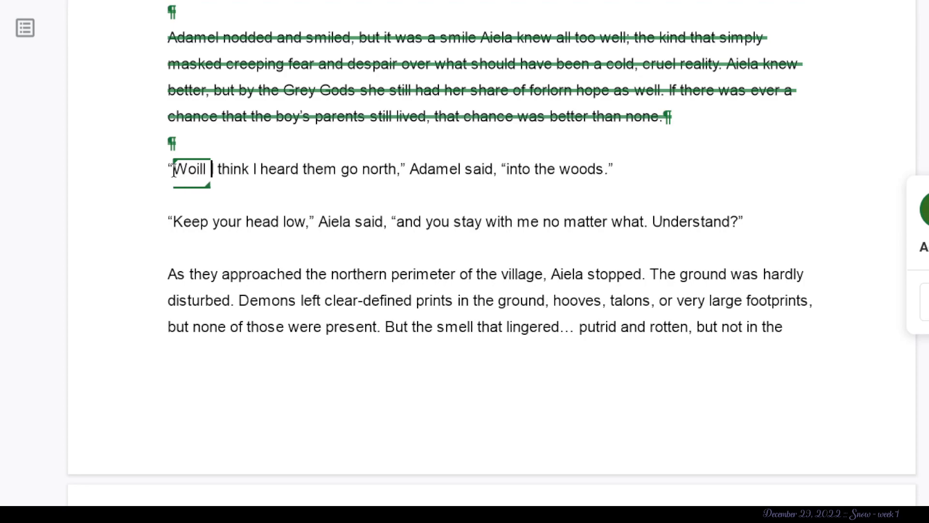
{"action": "type", "text": "i"}
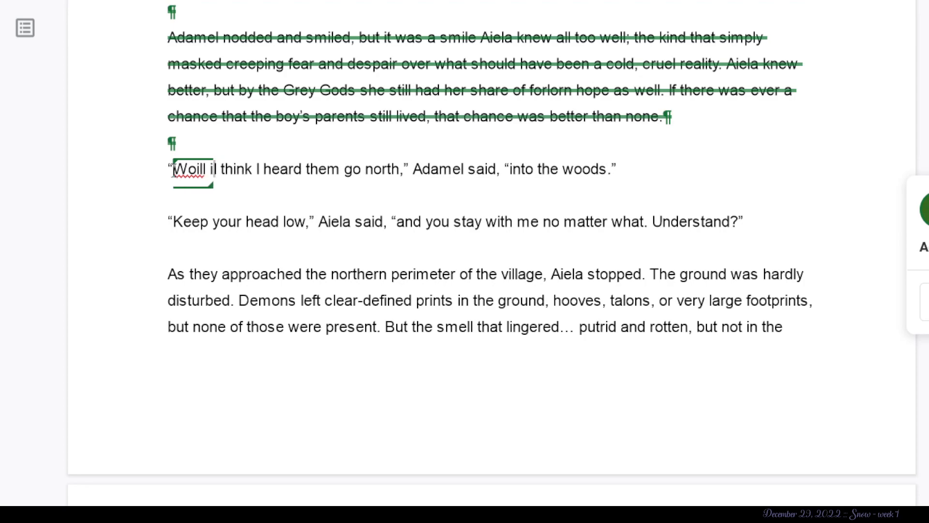
{"action": "key", "text": "BackSpace"}
{"action": "key", "text": "BackSpace"}
{"action": "key", "text": "BackSpace"}
{"action": "key", "text": "BackSpace"}
{"action": "key", "text": "BackSpace"}
{"action": "key", "text": "BackSpace"}
{"action": "key", "text": "BackSpace"}
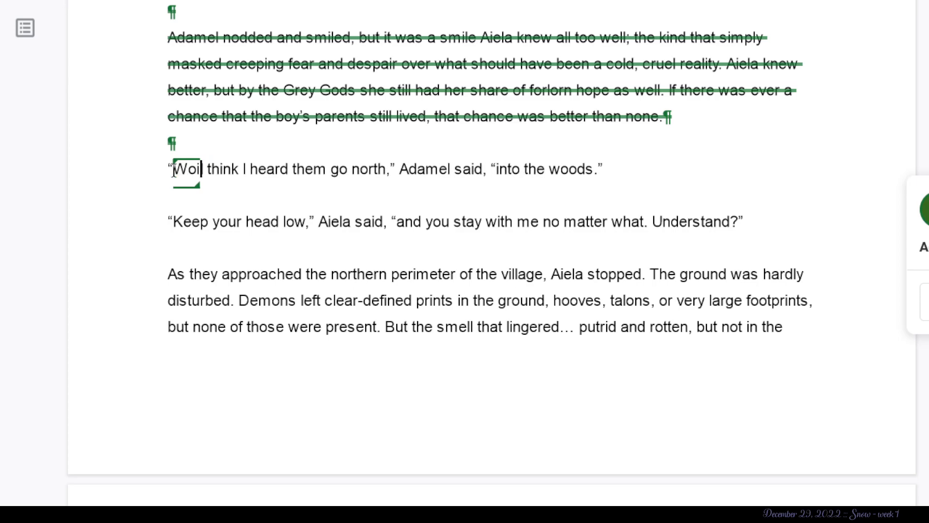
{"action": "key", "text": "Return"}
{"action": "key", "text": "Tab"}
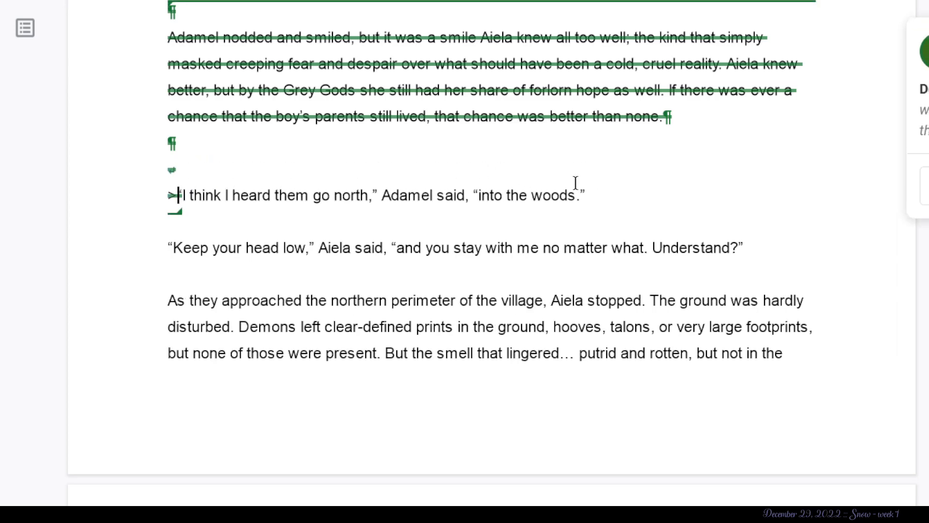
- Suggest adding “>Will you help find my parents?”” and the reply “We aint got time for that shit.” below the boy's line about the woods
{"action": "left_click", "coordinate": [601, 200]}
{"action": "key", "text": "Return"}
{"action": "type", "text": ">Will you help m"}
{"action": "key", "text": "BackSpace"}
{"action": "type", "text": "find my parents?”"}
{"action": "key", "text": "Return"}
{"action": "type", "text": "“We aint got time for that shit."}
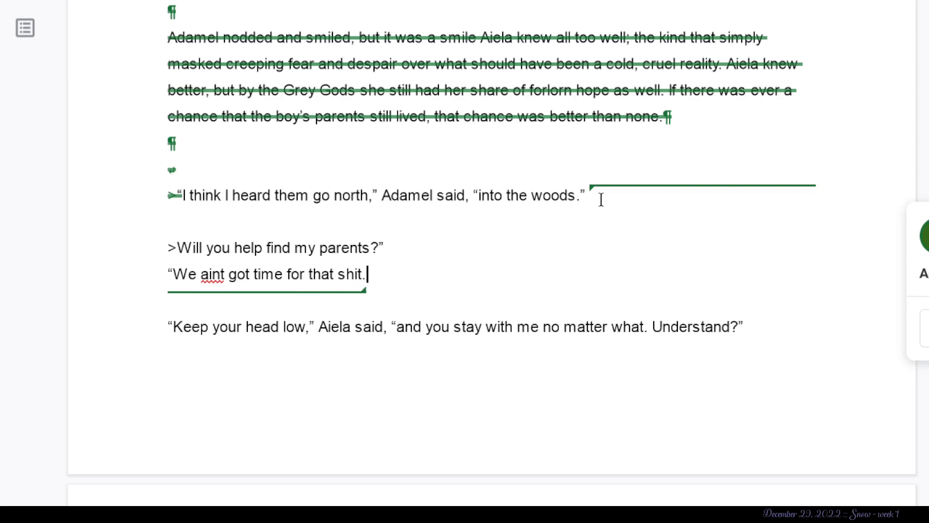
{"action": "type", "text": "”"}
- Extend the added exchange with “Aren't you a soldier?” and the answer “No, I'm just here with two of my boyfriends uwu”
{"action": "key", "text": "Return"}
{"action": "type", "text": "Aren’t you a soldier?”"}
{"action": "key", "text": "Return"}
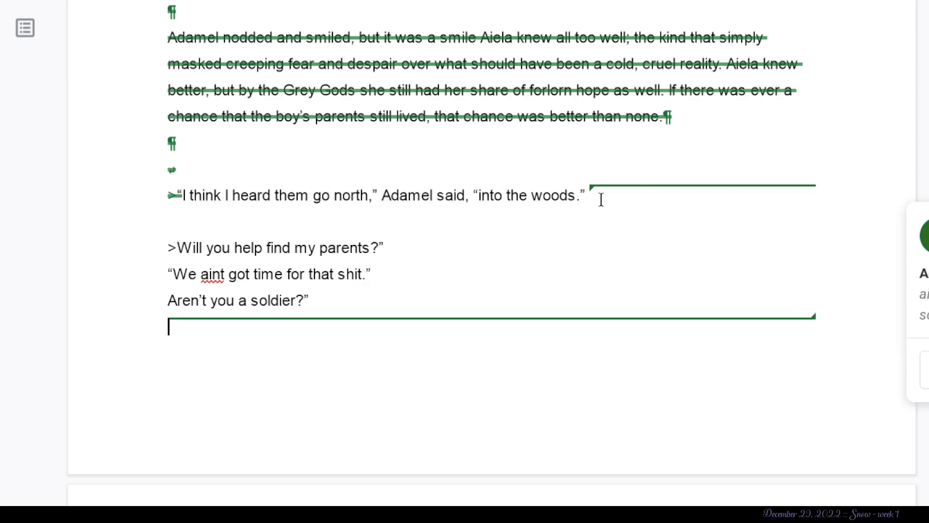
{"action": "key", "text": "Return"}
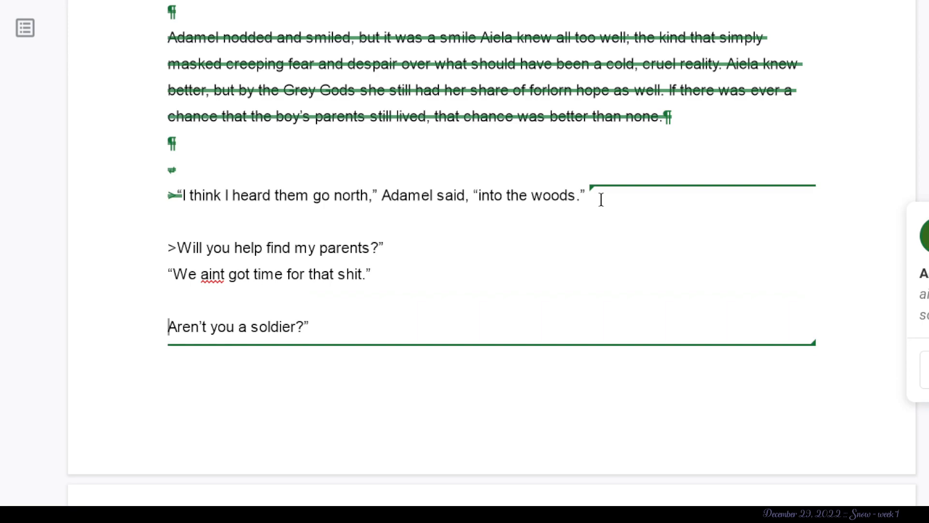
{"action": "key", "text": "BackSpace"}
{"action": "type", "text": "“"}
{"action": "type", "text": "“No"}
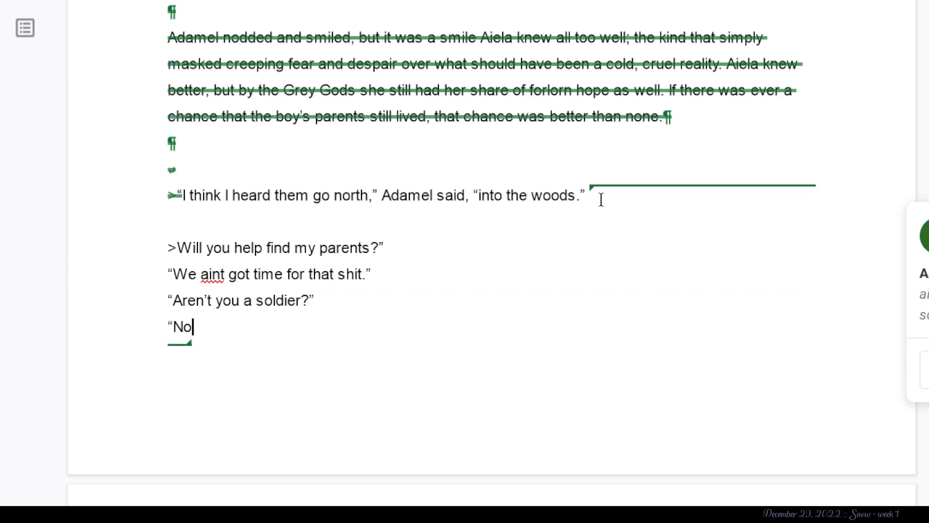
{"action": "type", "text": ", I’m just here with"}
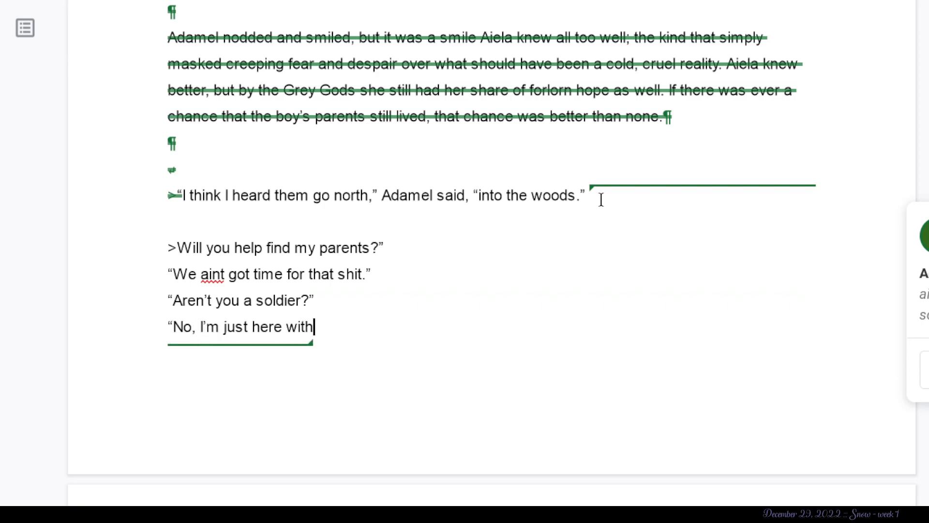
{"action": "type", "text": " two of my boyfrin"}
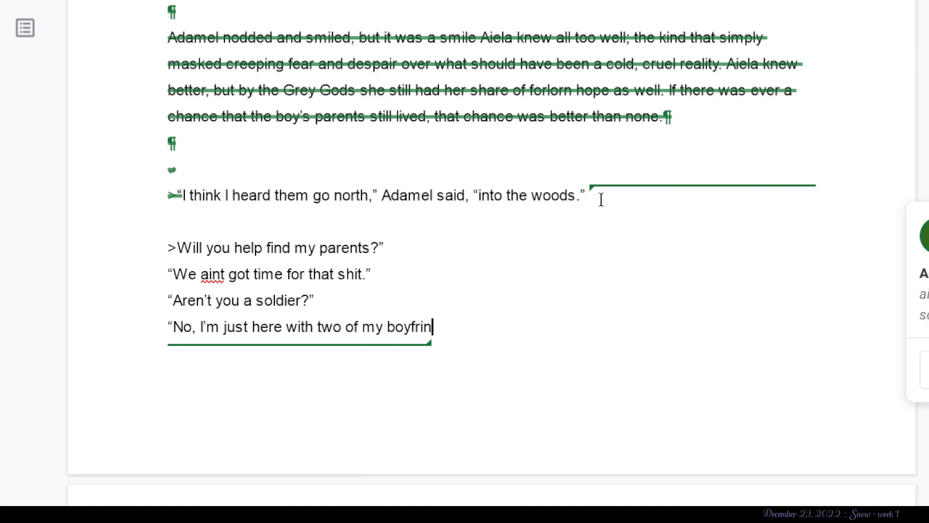
{"action": "type", "text": "nds u"}
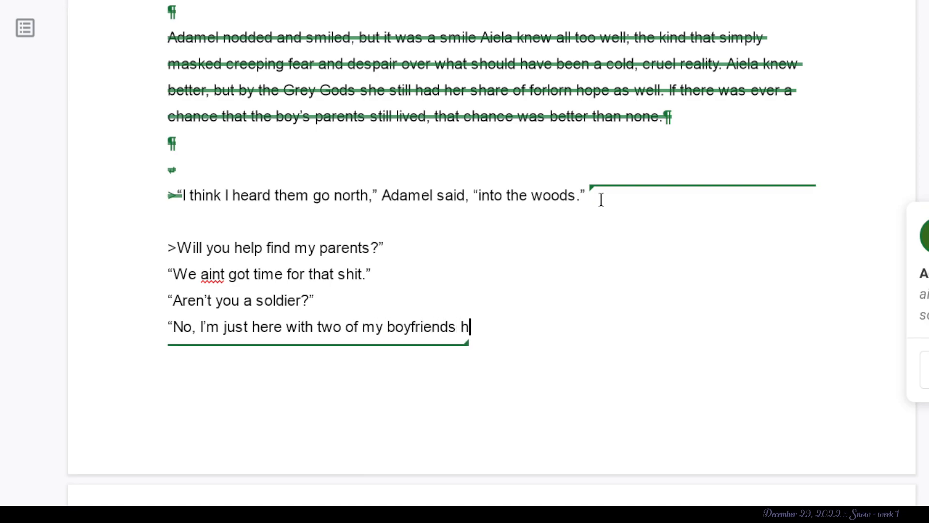
{"action": "type", "text": "wu\""}
- Suggest moving “think I heard them go north,” Adamel said, “into the woods.” beneath the added exchange
{"action": "left_click", "coordinate": [492, 246]}
{"action": "left_click", "coordinate": [568, 208]}
{"action": "left_click_drag", "start_coordinate": [607, 205], "coordinate": [212, 369]}
{"action": "left_click", "coordinate": [226, 212]}
{"action": "left_click", "coordinate": [206, 198]}
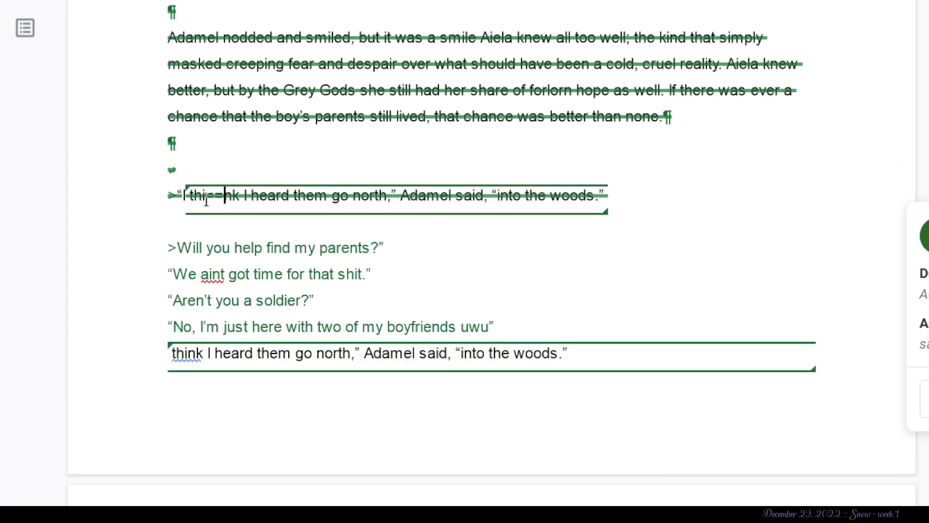
- Insert “>>” and a line break in front of the moved line about going north
{"action": "left_click", "coordinate": [169, 353]}
{"action": "type", "text": ">“"}
{"action": "key", "text": "BackSpace"}
{"action": "type", "text": "?"}
{"action": "key", "text": "BackSpace"}
{"action": "type", "text": ">"}
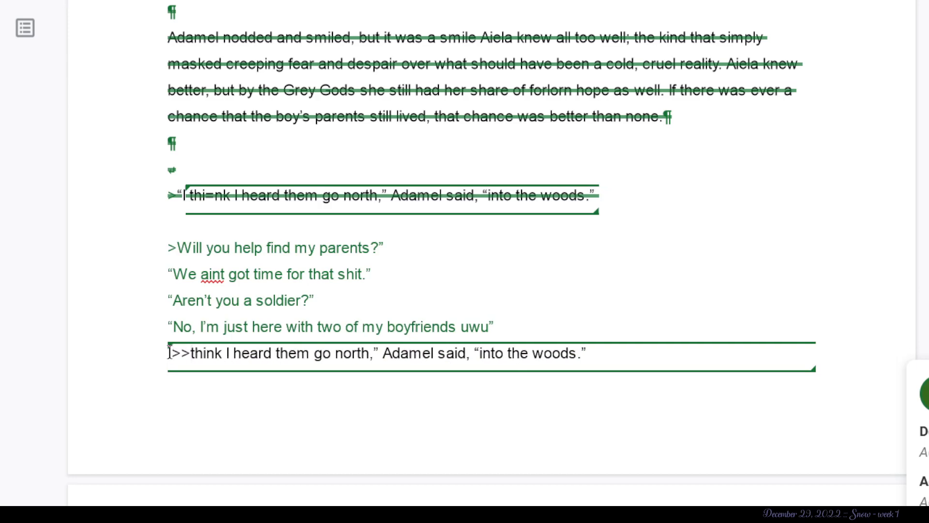
{"action": "key", "text": "Return"}
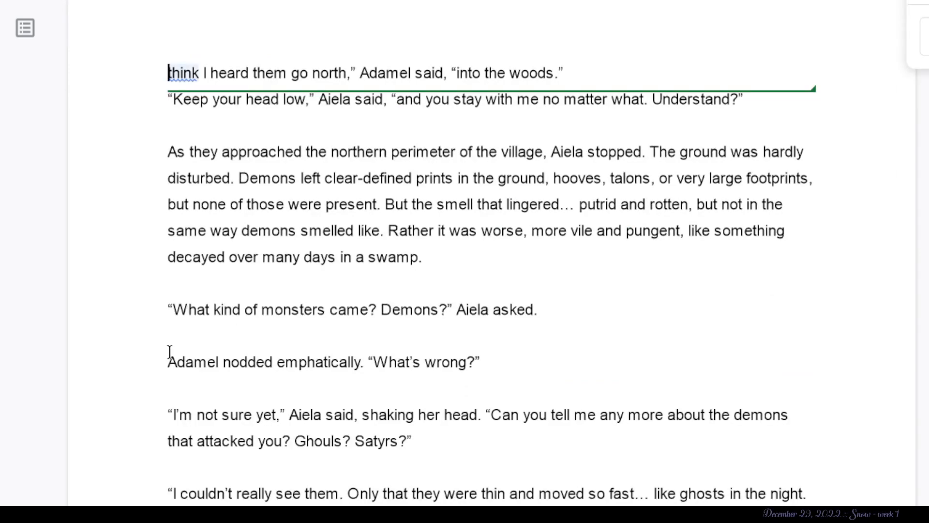
{"action": "left_click", "coordinate": [534, 131]}
{"action": "left_click", "coordinate": [790, 104]}
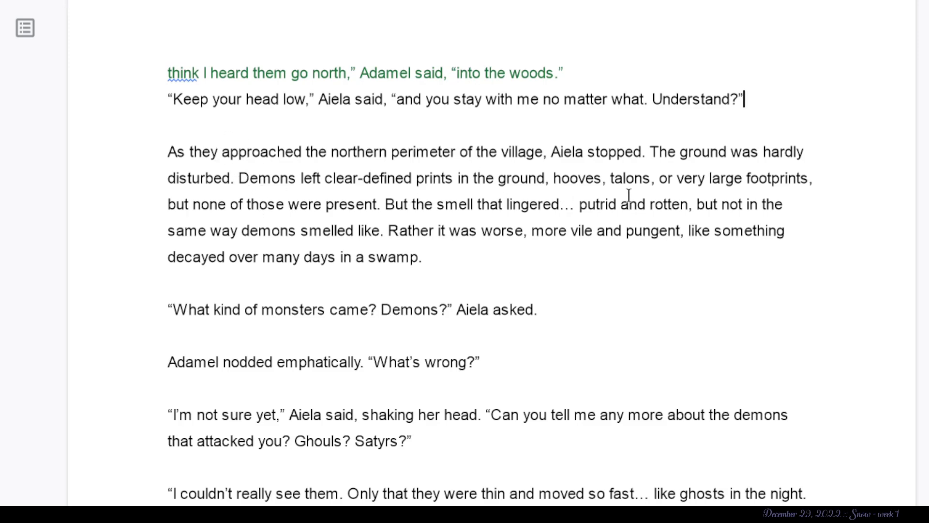
{"action": "left_click", "coordinate": [683, 222]}
{"action": "left_click_drag", "start_coordinate": [382, 210], "coordinate": [249, 180]}
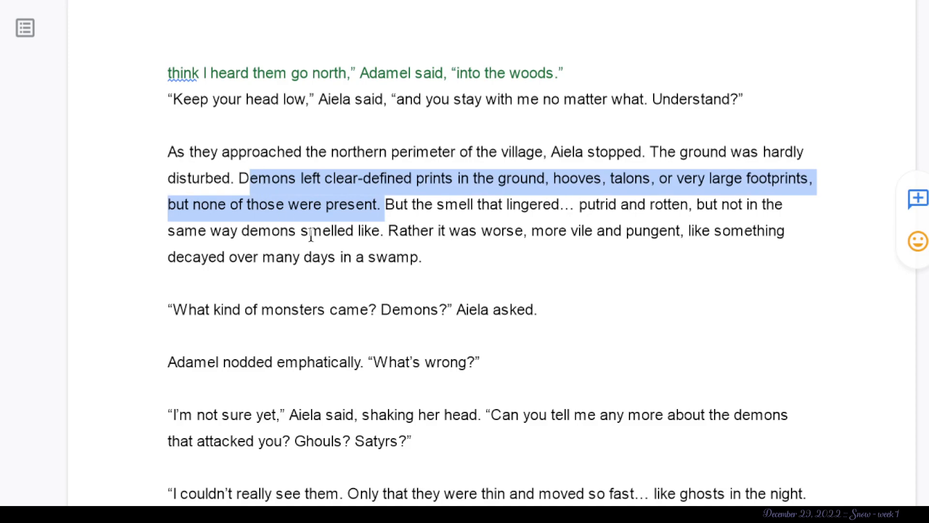
{"action": "left_click", "coordinate": [413, 231]}
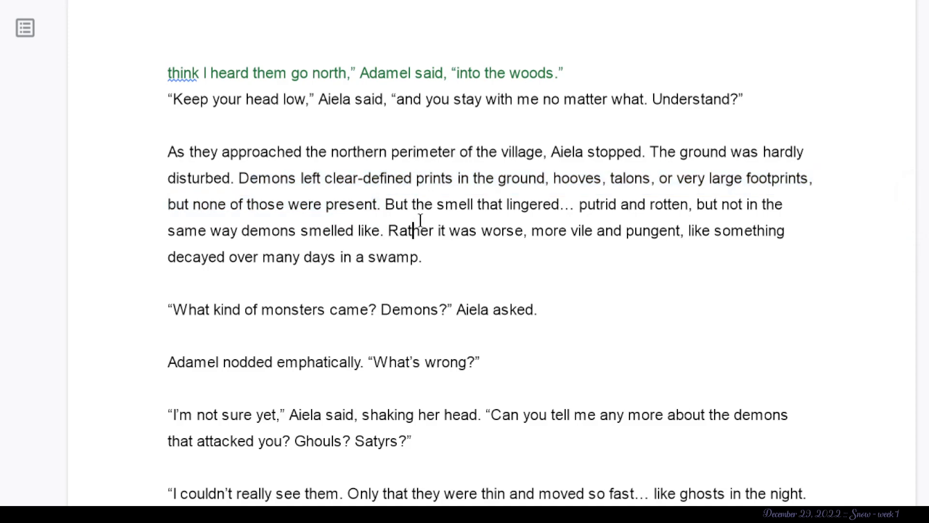
- Suggest deleting the ellipsis and “putrid and rotten,” after “the smell that lingered”
{"action": "mouse_move", "coordinate": [586, 207]}
{"action": "left_mouse_down"}
{"action": "mouse_move", "coordinate": [556, 207]}
{"action": "mouse_move", "coordinate": [576, 209]}
{"action": "left_mouse_up"}
{"action": "left_click", "coordinate": [562, 207]}
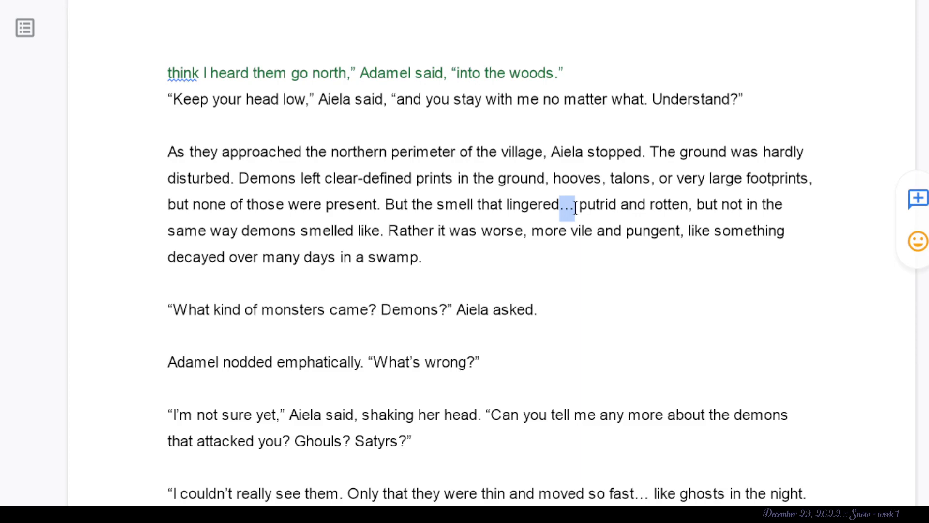
{"action": "key", "text": "BackSpace"}
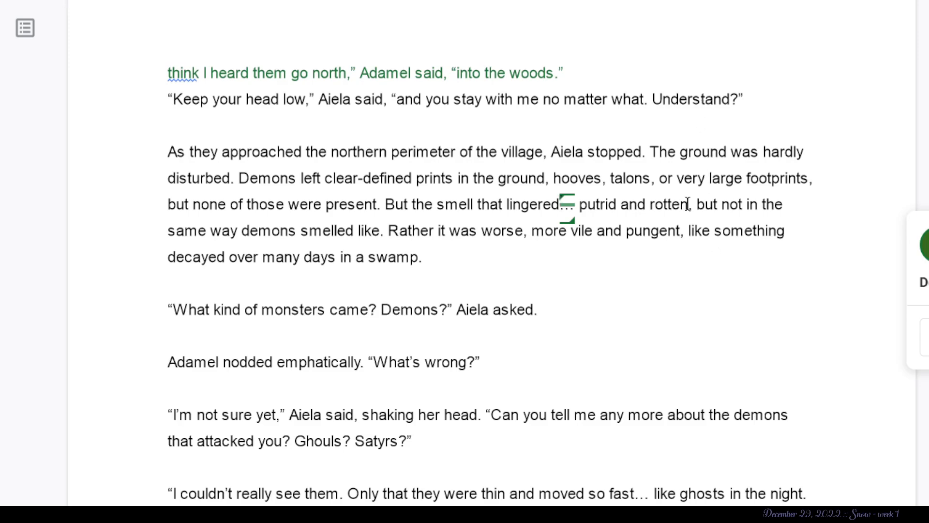
{"action": "left_click_drag", "start_coordinate": [698, 204], "coordinate": [550, 204]}
{"action": "key", "text": "BackSpace"}
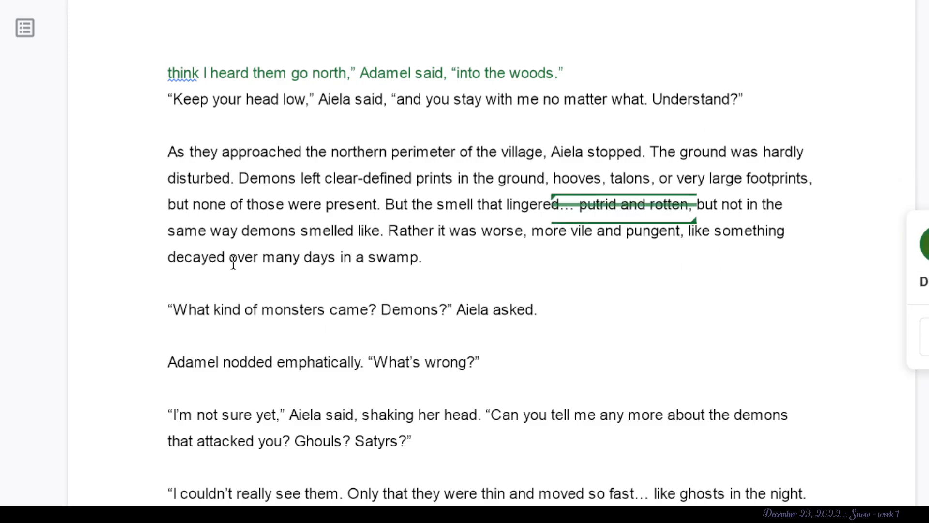
- Suggest deleting the smell description from “But the smell that lingered” through “decayed over many days in a swamp.”
{"action": "left_click_drag", "start_coordinate": [386, 231], "coordinate": [385, 203]}
{"action": "key", "text": "BackSpace"}
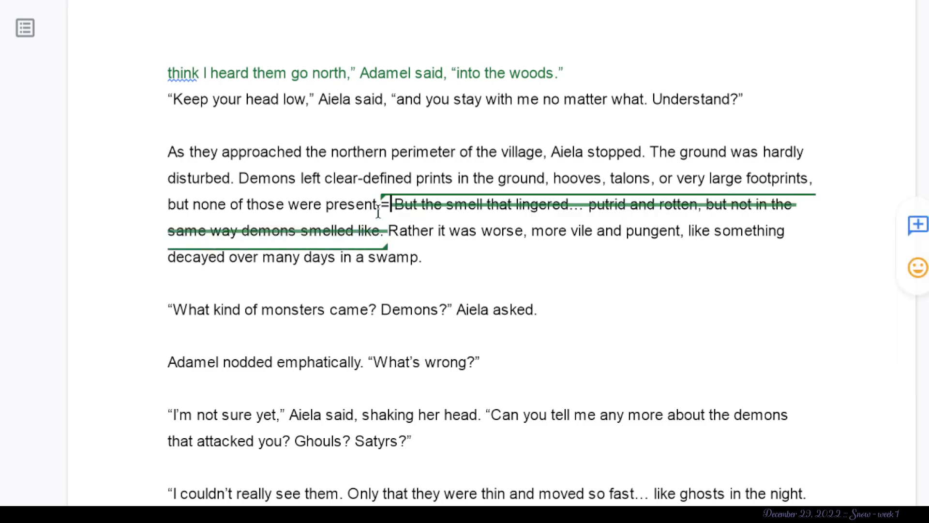
{"action": "left_click", "coordinate": [459, 272]}
{"action": "left_click_drag", "start_coordinate": [477, 260], "coordinate": [363, 203]}
{"action": "key", "text": "BackSpace"}
- Examine Aiela's question “What kind of monsters came? Demons?” and Adamel's emphatic nod with his reply “What's wrong?”
{"action": "scroll", "coordinate": [363, 209], "scroll_direction": "down", "scroll_amount": 2}
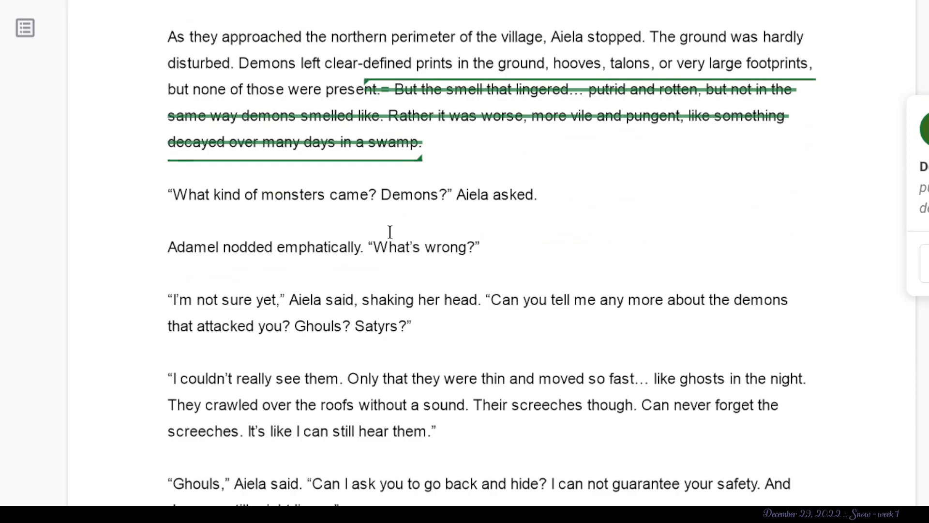
{"action": "left_click_drag", "start_coordinate": [552, 197], "coordinate": [143, 211]}
{"action": "scroll", "coordinate": [148, 211], "scroll_direction": "down", "scroll_amount": 2}
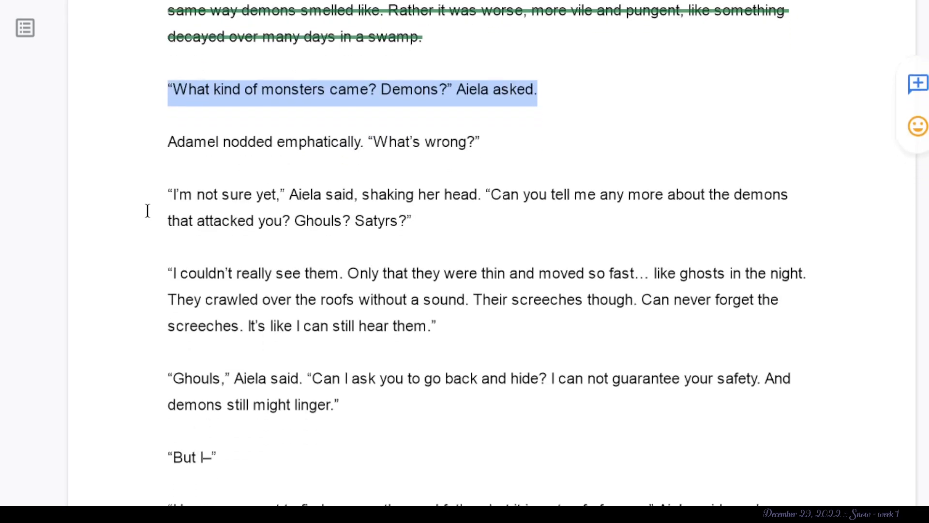
{"action": "left_click", "coordinate": [313, 141]}
{"action": "left_click_drag", "start_coordinate": [362, 146], "coordinate": [218, 147]}
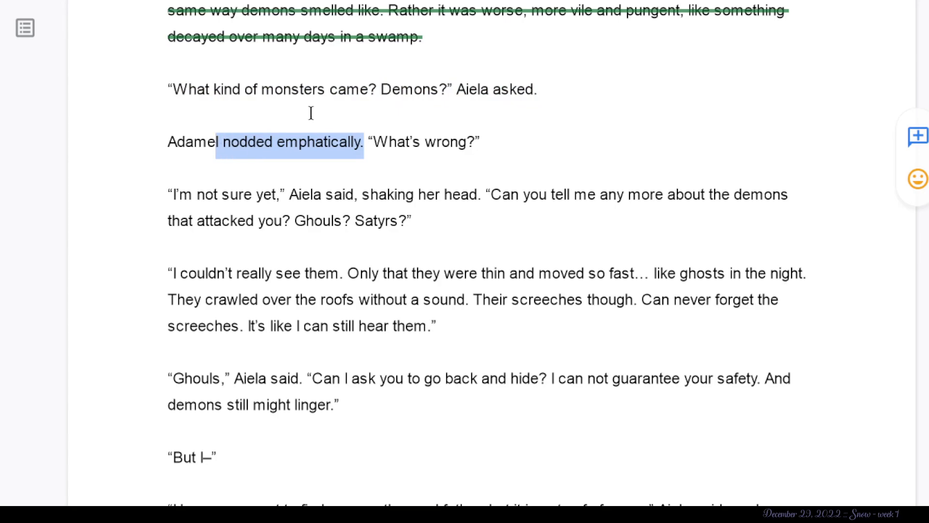
{"action": "left_click", "coordinate": [249, 114]}
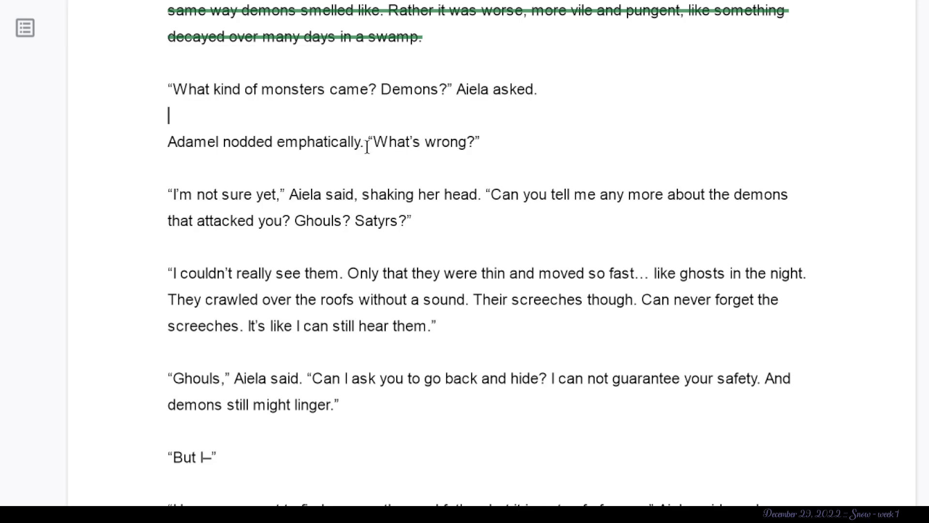
{"action": "left_click_drag", "start_coordinate": [375, 144], "coordinate": [476, 145]}
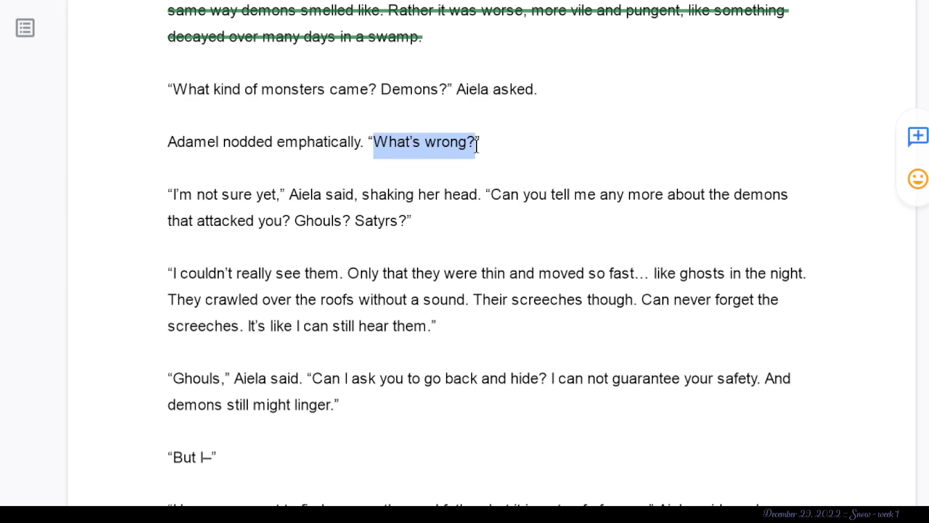
{"action": "left_click", "coordinate": [388, 242]}
{"action": "scroll", "coordinate": [388, 237], "scroll_direction": "down", "scroll_amount": 1}
{"action": "left_click", "coordinate": [485, 175]}
{"action": "left_click_drag", "start_coordinate": [493, 144], "coordinate": [46, 176]}
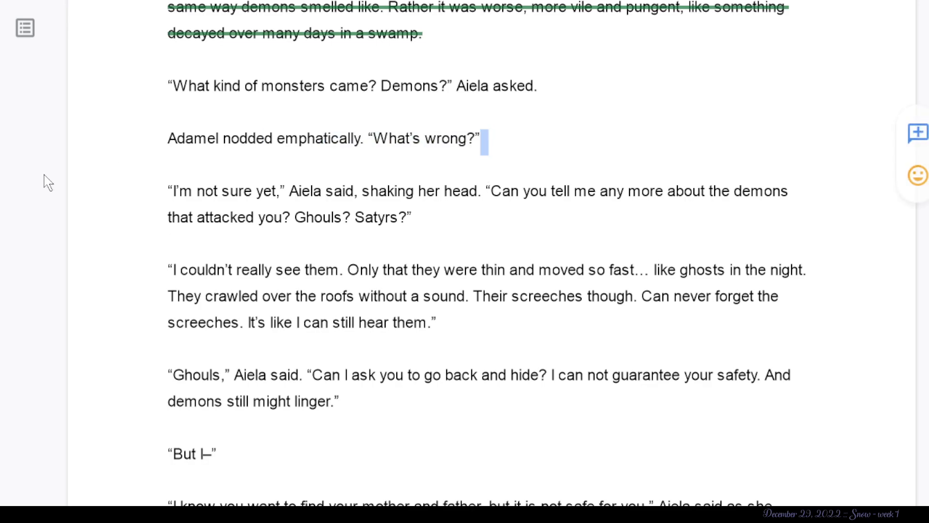
- Examine the boy's description of the attackers, from “I couldn't really see them” through “It's like I can still hear them.”
{"action": "left_click", "coordinate": [495, 255]}
{"action": "scroll", "coordinate": [373, 262], "scroll_direction": "down", "scroll_amount": 3}
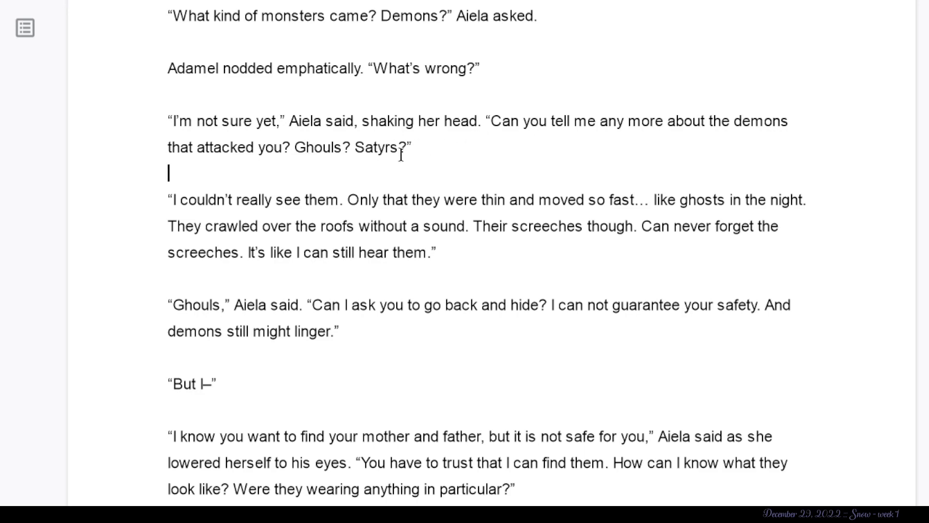
{"action": "scroll", "coordinate": [370, 212], "scroll_direction": "down", "scroll_amount": 1}
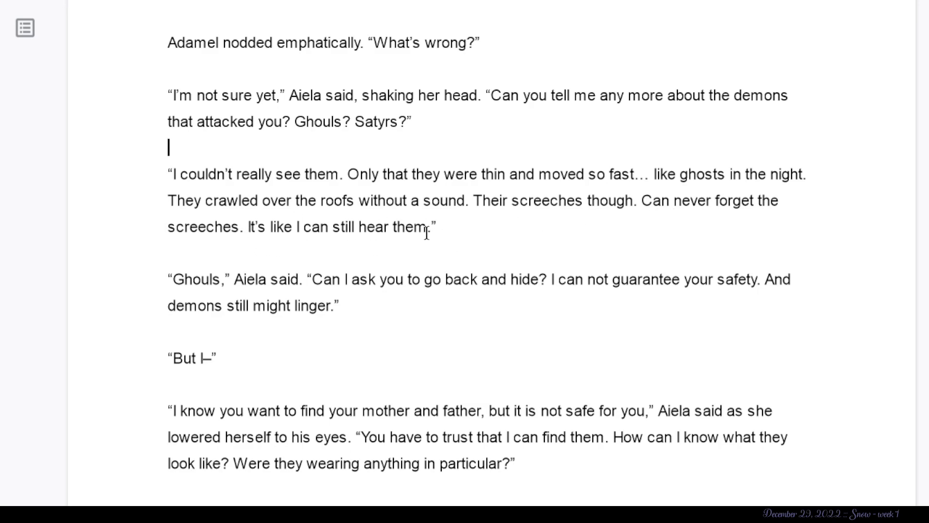
{"action": "left_click_drag", "start_coordinate": [427, 232], "coordinate": [348, 176]}
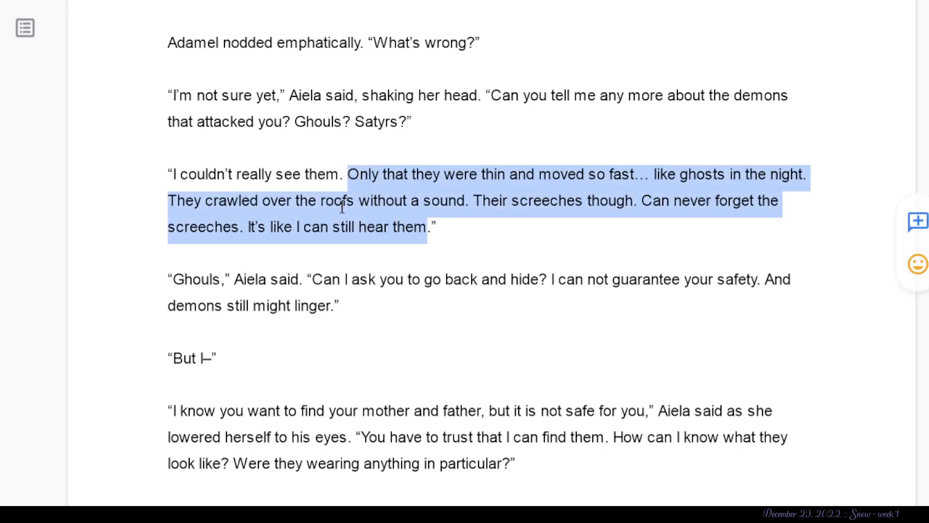
{"action": "left_click", "coordinate": [343, 200]}
{"action": "left_click_drag", "start_coordinate": [428, 228], "coordinate": [175, 173]}
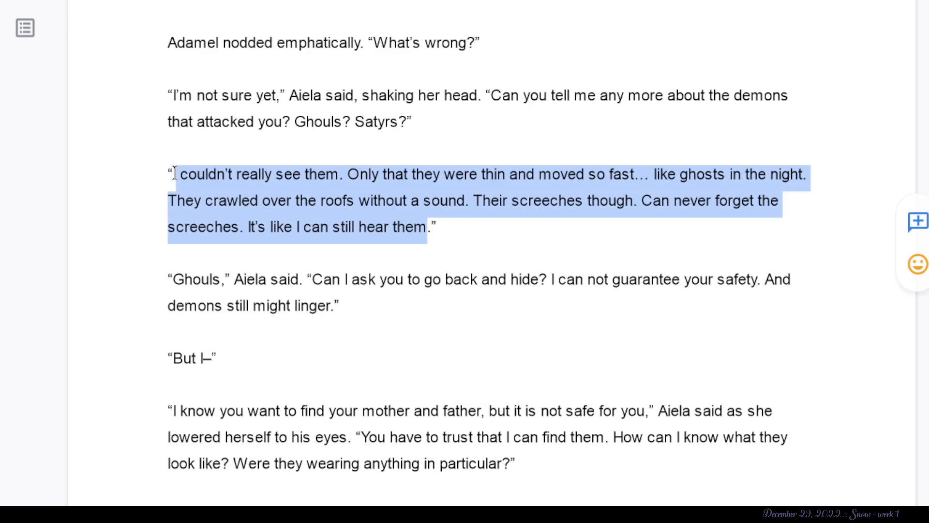
{"action": "left_click", "coordinate": [648, 228]}
{"action": "left_click_drag", "start_coordinate": [675, 177], "coordinate": [214, 184]}
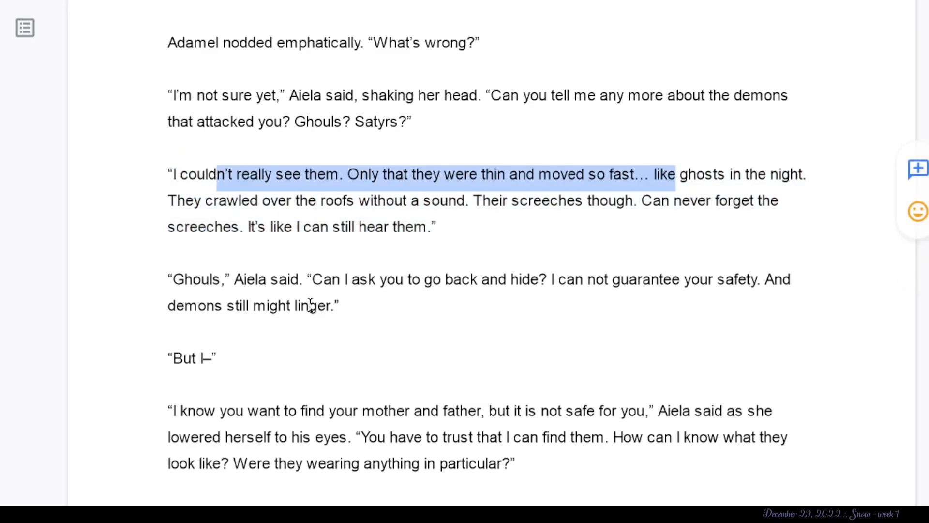
- Examine Aiela's warning to the boy, the description of his parents, and the opening paragraph about the woods
{"action": "scroll", "coordinate": [310, 306], "scroll_direction": "down", "scroll_amount": 2}
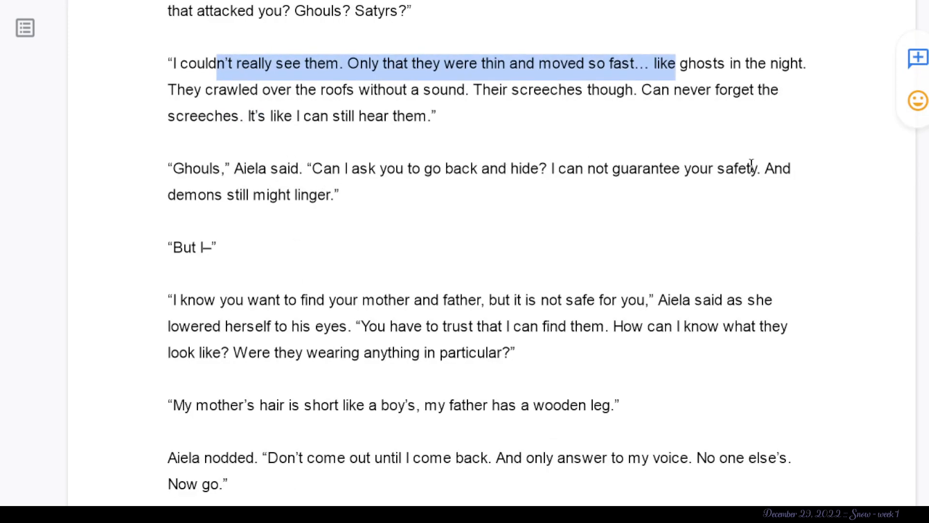
{"action": "scroll", "coordinate": [312, 251], "scroll_direction": "down", "scroll_amount": 3}
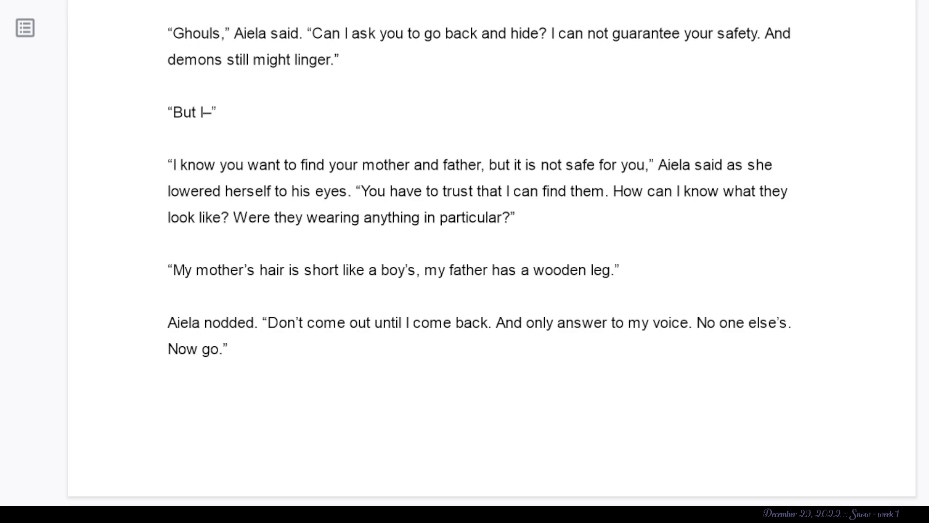
{"action": "scroll", "coordinate": [368, 209], "scroll_direction": "down", "scroll_amount": 1}
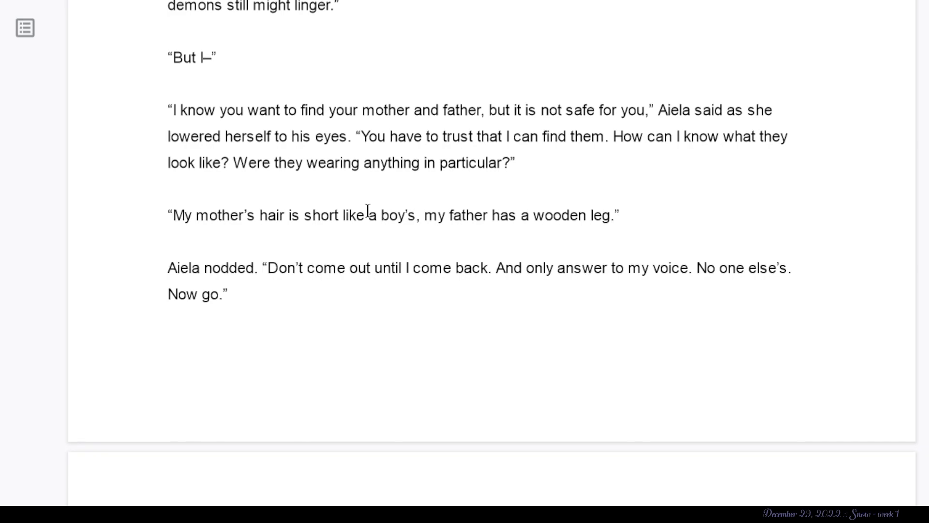
{"action": "scroll", "coordinate": [368, 210], "scroll_direction": "down", "scroll_amount": 1}
{"action": "scroll", "coordinate": [334, 111], "scroll_direction": "down", "scroll_amount": 1}
{"action": "left_click_drag", "start_coordinate": [357, 57], "coordinate": [34, 3]}
{"action": "left_click", "coordinate": [360, 186]}
{"action": "scroll", "coordinate": [360, 185], "scroll_direction": "down", "scroll_amount": 10}
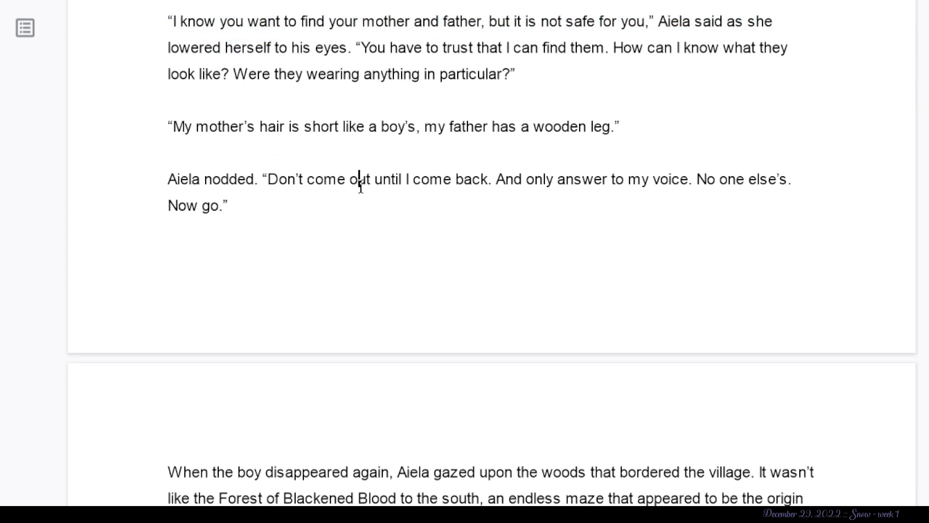
{"action": "scroll", "coordinate": [360, 185], "scroll_direction": "up", "scroll_amount": 2}
{"action": "scroll", "coordinate": [361, 185], "scroll_direction": "up", "scroll_amount": 1}
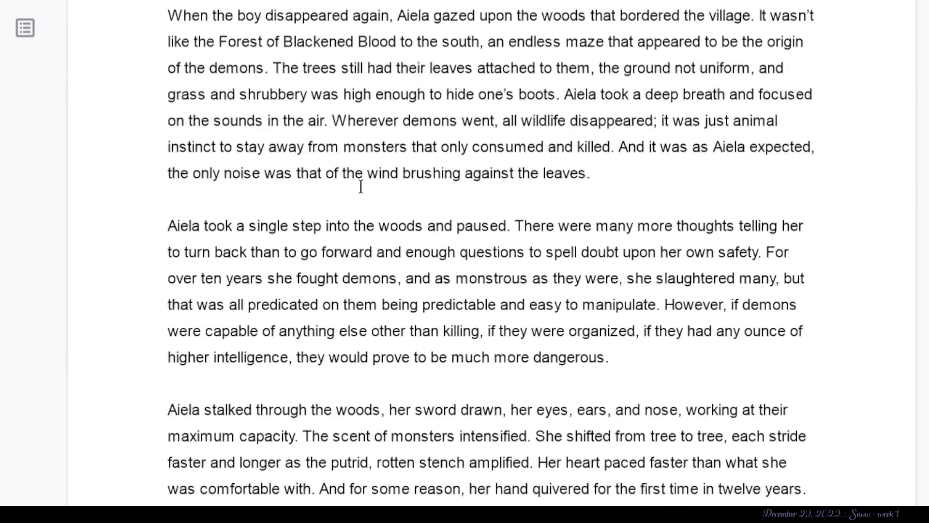
{"action": "scroll", "coordinate": [528, 70], "scroll_direction": "down", "scroll_amount": 1}
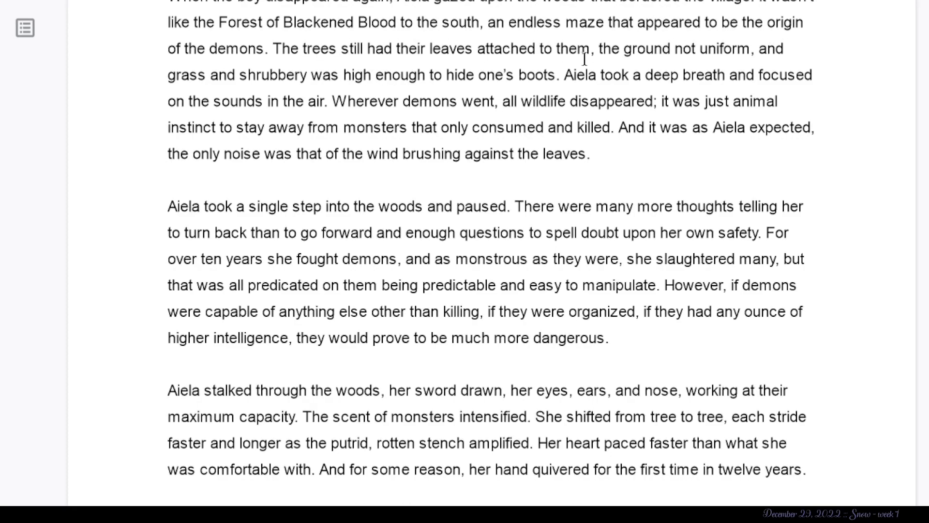
- Suggest deleting the woods description from “was high enough to hide one's boots” through “the wind brushing against the leaves.”
{"action": "left_click_drag", "start_coordinate": [274, 46], "coordinate": [605, 159]}
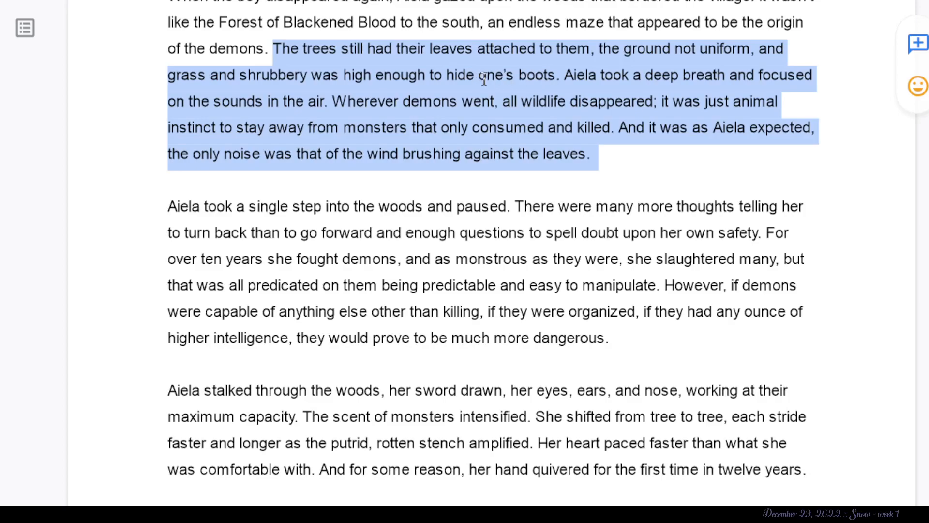
{"action": "left_click", "coordinate": [556, 77]}
{"action": "left_click_drag", "start_coordinate": [556, 77], "coordinate": [317, 77]}
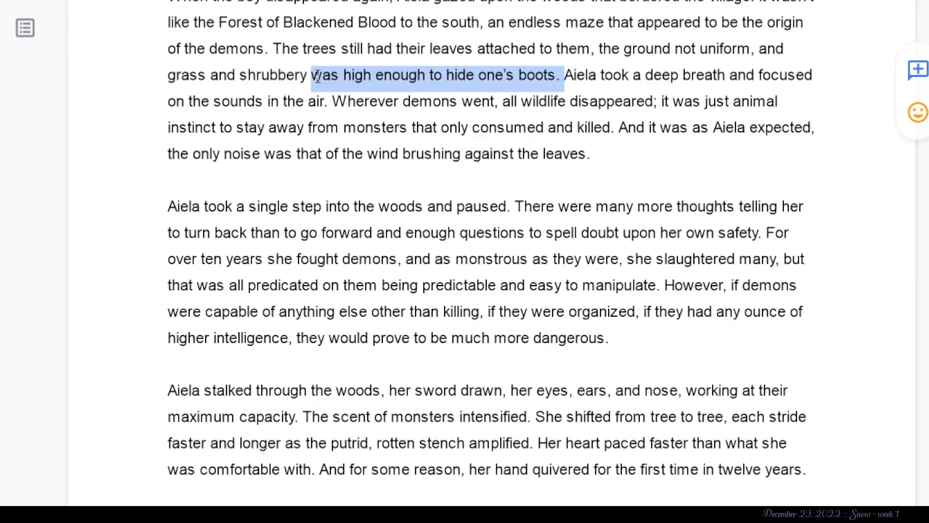
{"action": "key", "text": "BackSpace"}
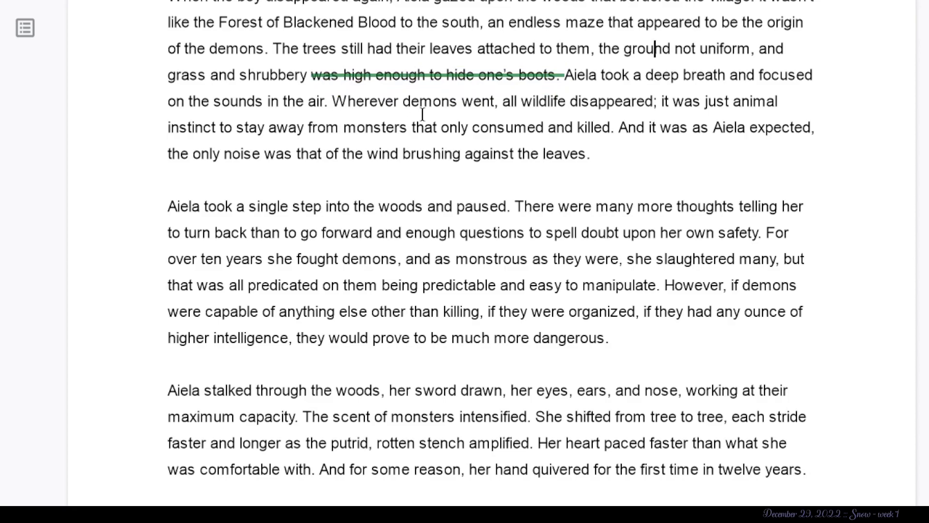
{"action": "left_click_drag", "start_coordinate": [591, 154], "coordinate": [564, 75]}
{"action": "key", "text": "BackSpace"}
{"action": "scroll", "coordinate": [555, 75], "scroll_direction": "down", "scroll_amount": 2}
{"action": "left_click", "coordinate": [301, 206]}
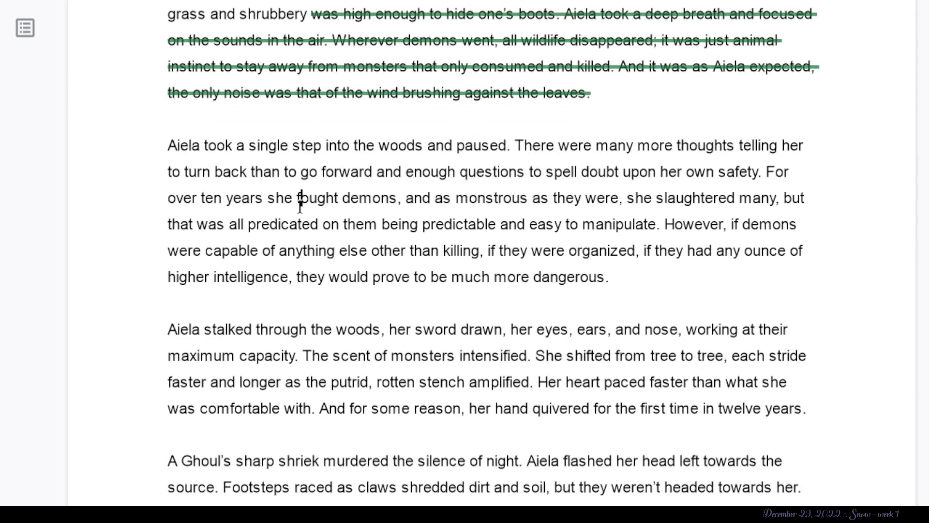
- Suggest deleting everything after “Aiela took a single step into the woods”, from “and paused” through “much more dangerous.”
{"action": "scroll", "coordinate": [301, 206], "scroll_direction": "down", "scroll_amount": 1}
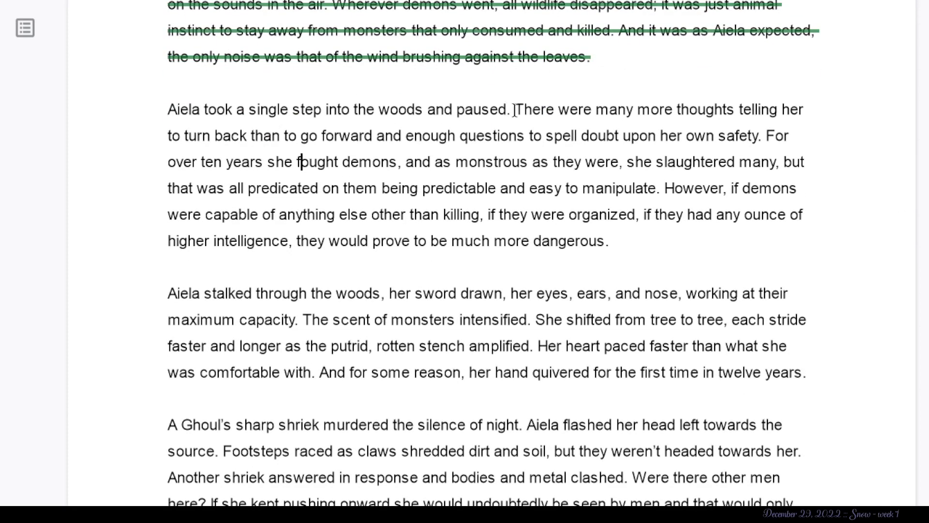
{"action": "left_click_drag", "start_coordinate": [516, 108], "coordinate": [432, 110]}
{"action": "key", "text": "BackSpace"}
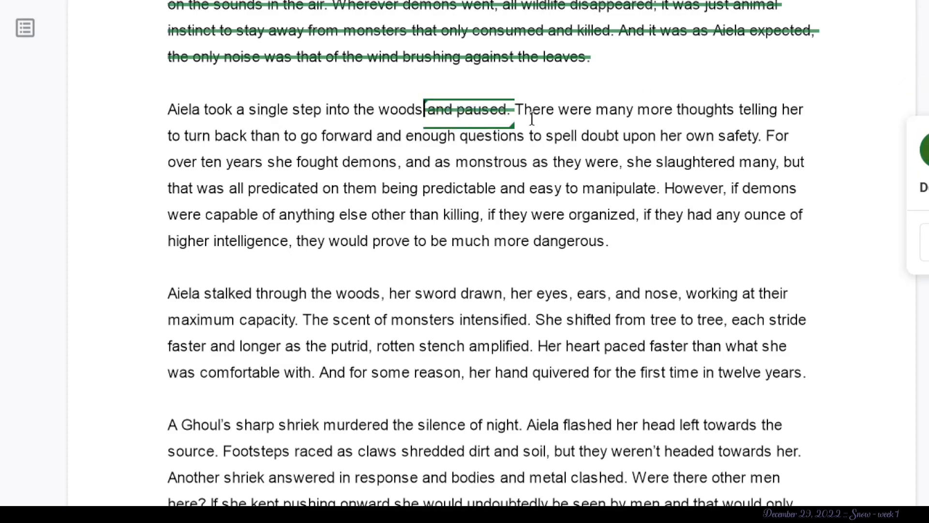
{"action": "left_click_drag", "start_coordinate": [533, 110], "coordinate": [532, 235]}
{"action": "left_click", "coordinate": [653, 247]}
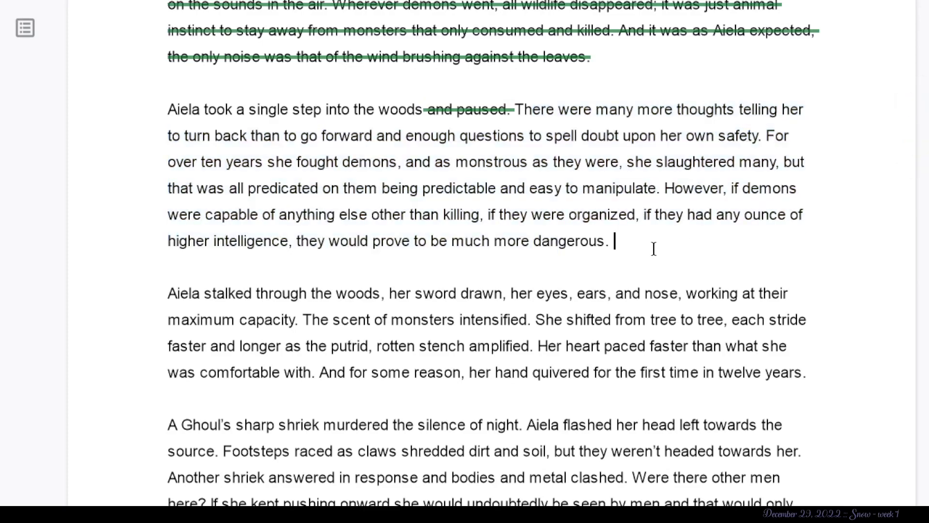
{"action": "left_click_drag", "start_coordinate": [653, 247], "coordinate": [508, 111]}
{"action": "key", "text": "BackSpace"}
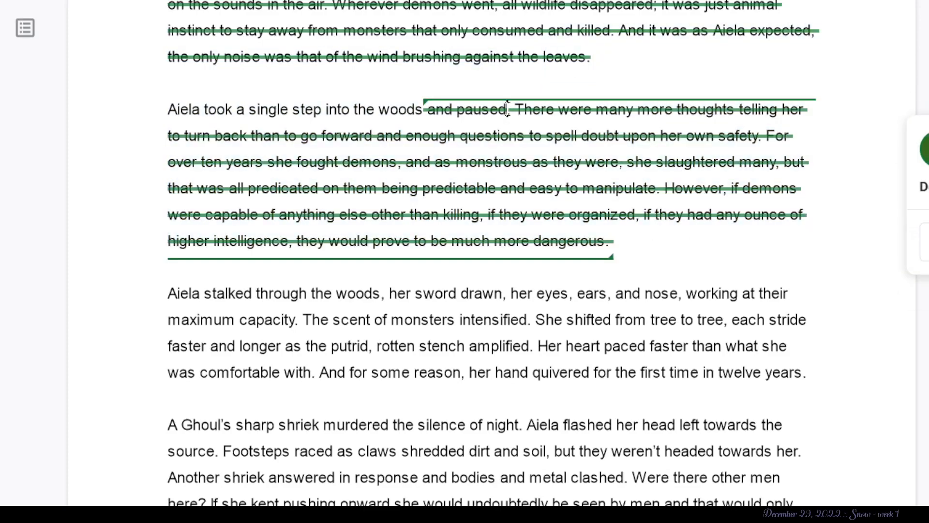
- Suggest deleting “, her sword drawn, her eyes, ears, and nose, working at their maximum capacity.” after “Aiela stalked through the woods”
{"action": "scroll", "coordinate": [507, 109], "scroll_direction": "down", "scroll_amount": 4}
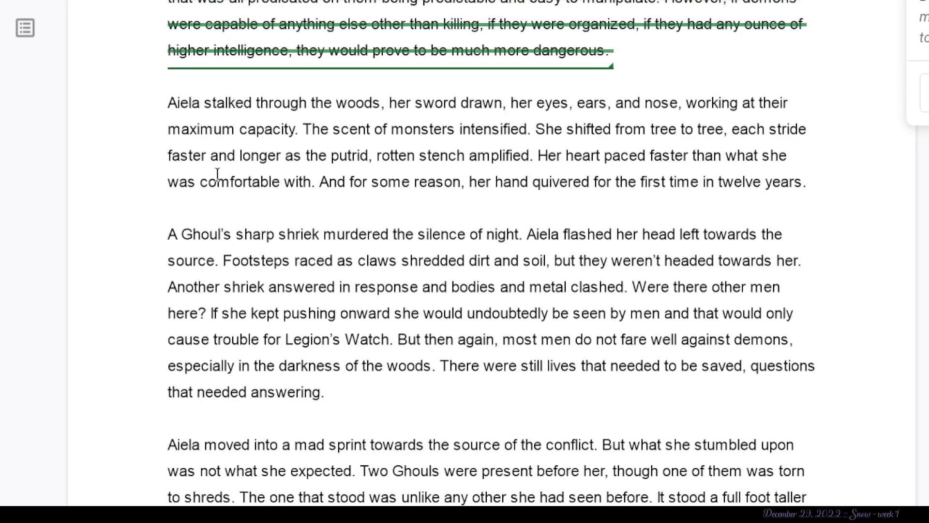
{"action": "scroll", "coordinate": [217, 174], "scroll_direction": "down", "scroll_amount": 1}
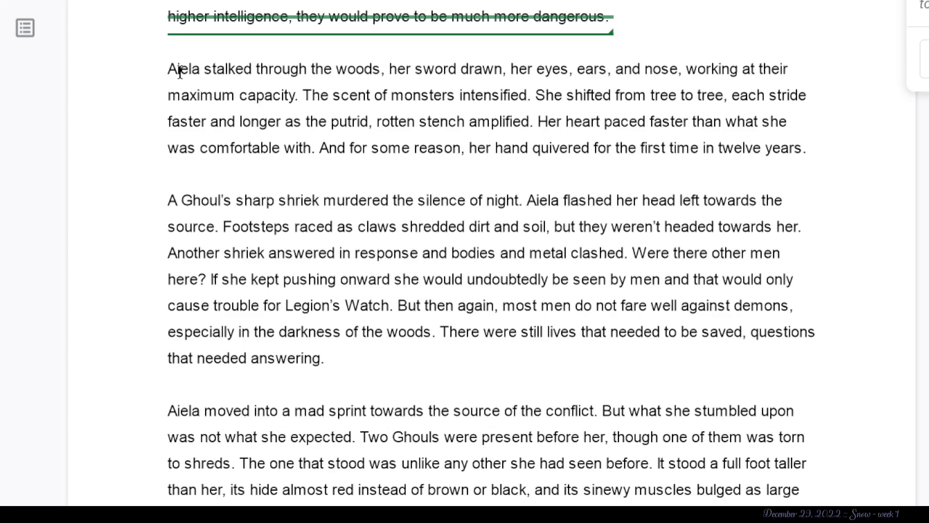
{"action": "double_click", "coordinate": [381, 70]}
{"action": "left_click", "coordinate": [447, 77]}
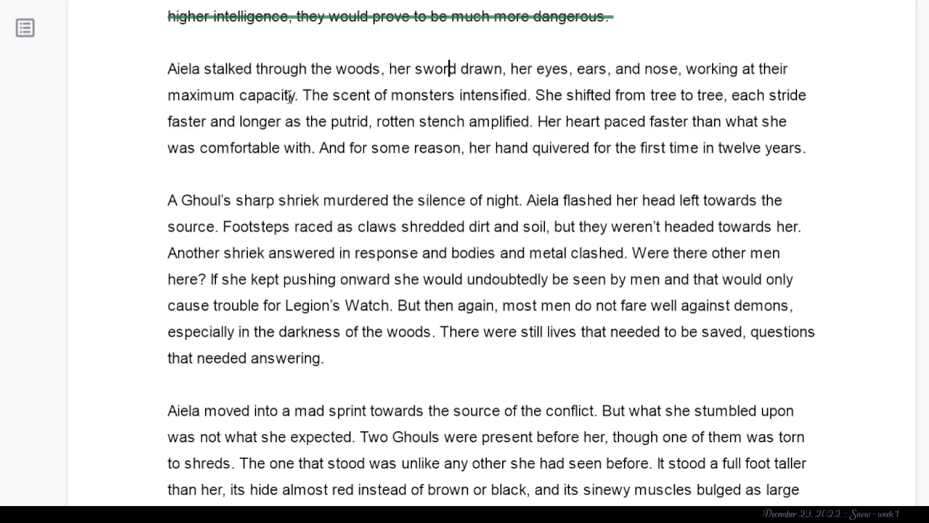
{"action": "left_click_drag", "start_coordinate": [302, 95], "coordinate": [385, 58]}
{"action": "key", "text": "BackSpace"}
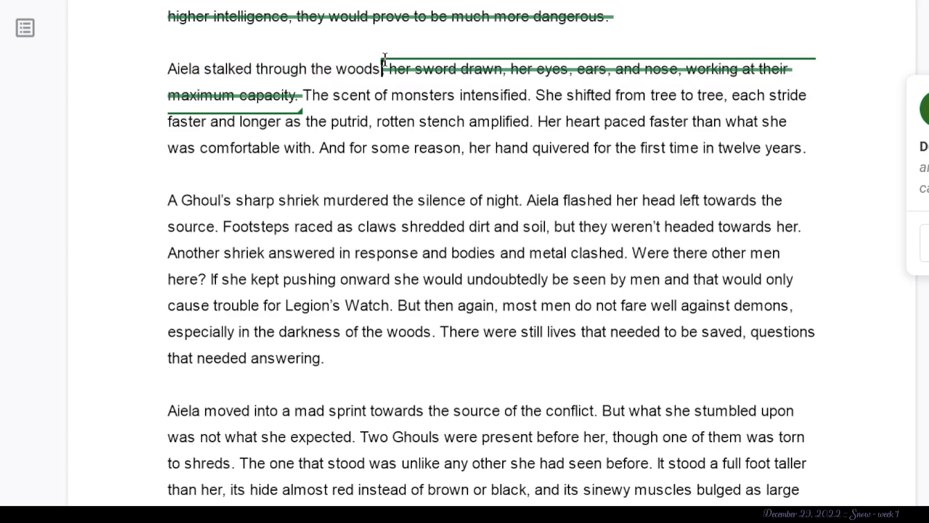
{"action": "left_click", "coordinate": [449, 96]}
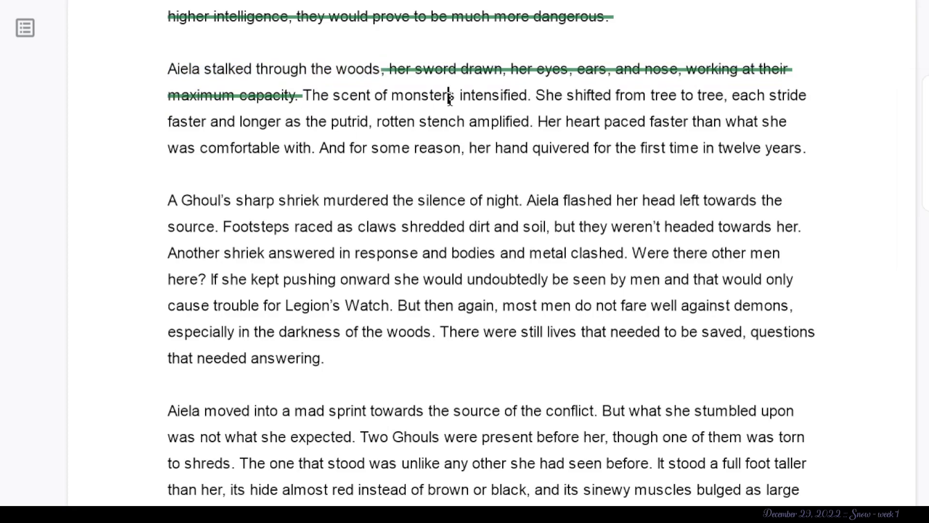
{"action": "left_click", "coordinate": [530, 95]}
{"action": "key", "text": "BackSpace"}
{"action": "key", "text": "BackSpace"}
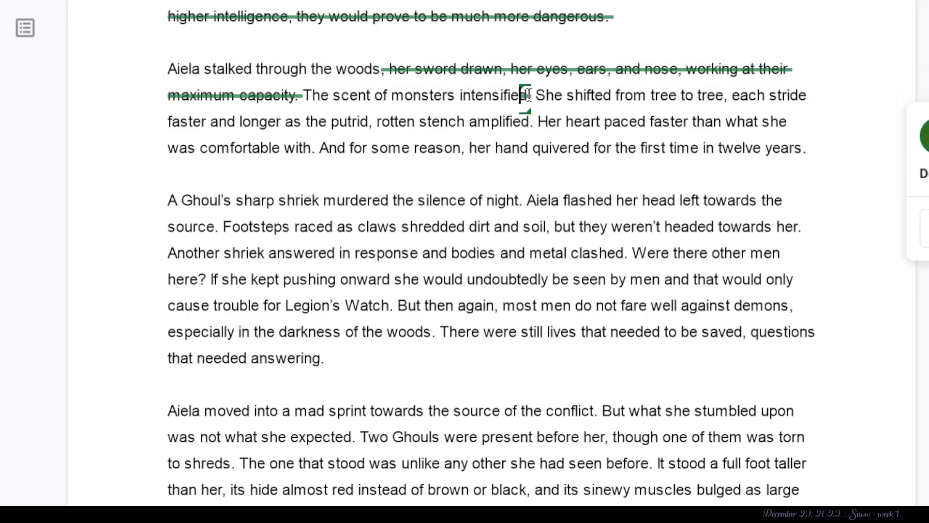
{"action": "key", "text": "ctrl+z"}
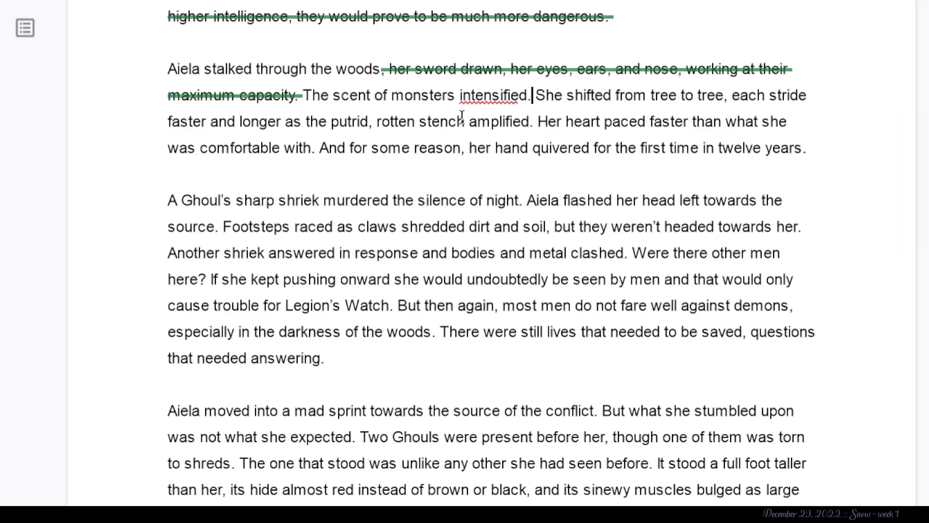
- Suggest enclosing “scent of monsters intensified.” in square brackets
{"action": "type", "text": "]"}
{"action": "left_click", "coordinate": [340, 95]}
{"action": "key", "text": "Left"}
{"action": "type", "text": "["}
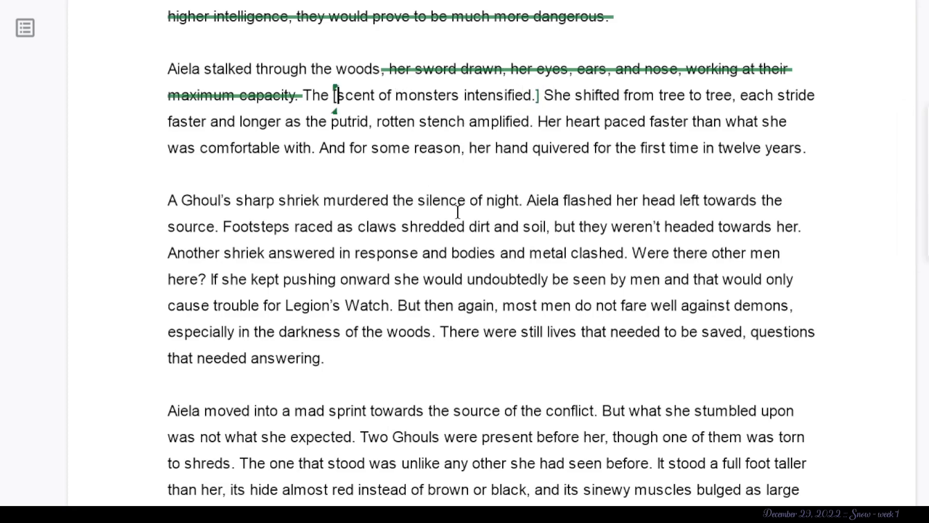
{"action": "left_click", "coordinate": [527, 121]}
{"action": "left_click", "coordinate": [591, 105]}
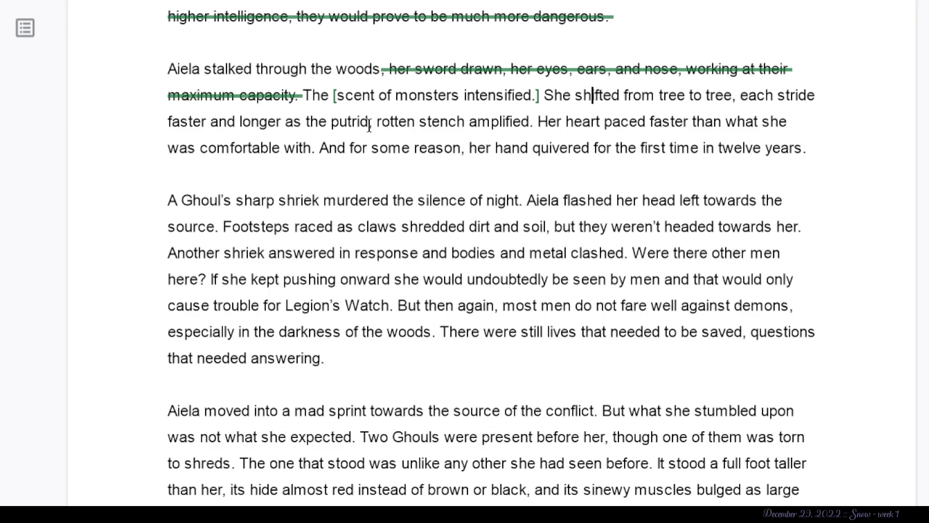
- Suggest deleting “putrid, rotten stench amplified.” after “faster and longer as the”
{"action": "left_click_drag", "start_coordinate": [376, 123], "coordinate": [712, 86]}
{"action": "left_click", "coordinate": [711, 86]}
{"action": "left_click_drag", "start_coordinate": [533, 122], "coordinate": [331, 126]}
{"action": "key", "text": "BackSpace"}
{"action": "left_click", "coordinate": [529, 134]}
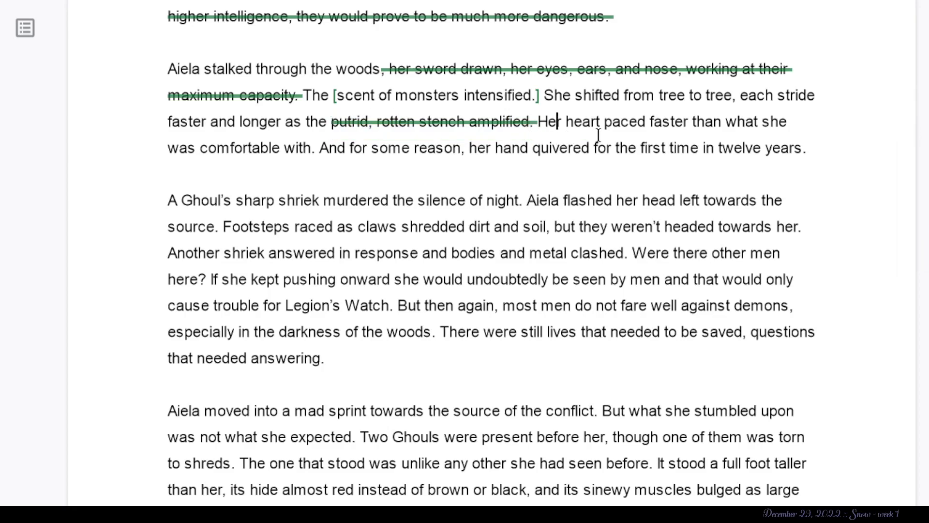
- Suggest deleting the paragraph's ending from “Her heart paced faster” through “the first time in twelve years.”, including its paragraph break
{"action": "left_click_drag", "start_coordinate": [537, 122], "coordinate": [906, 162]}
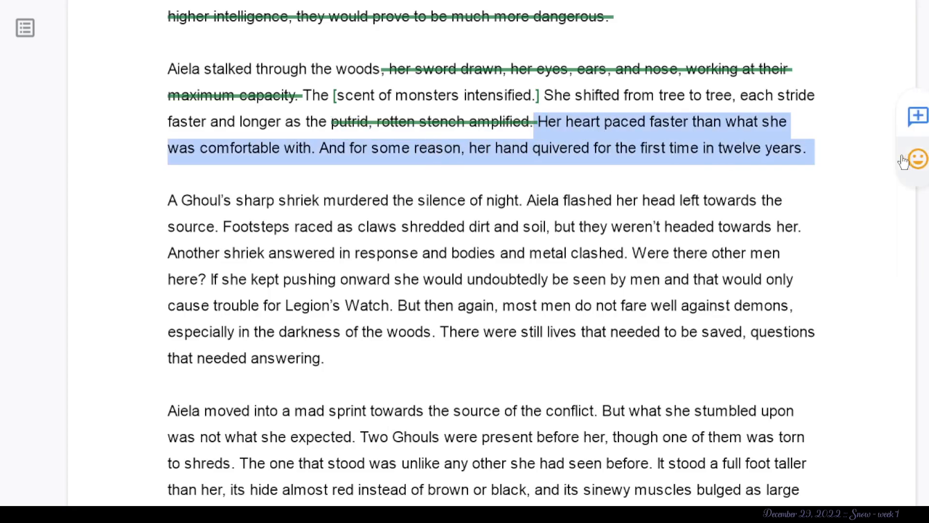
{"action": "key", "text": "BackSpace"}
{"action": "left_click", "coordinate": [792, 126]}
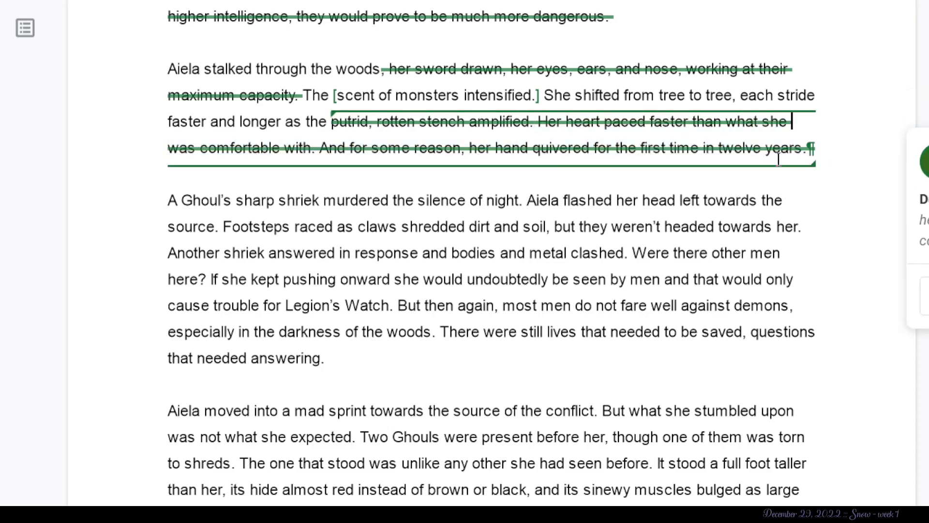
{"action": "left_click", "coordinate": [790, 148]}
{"action": "left_click", "coordinate": [559, 202]}
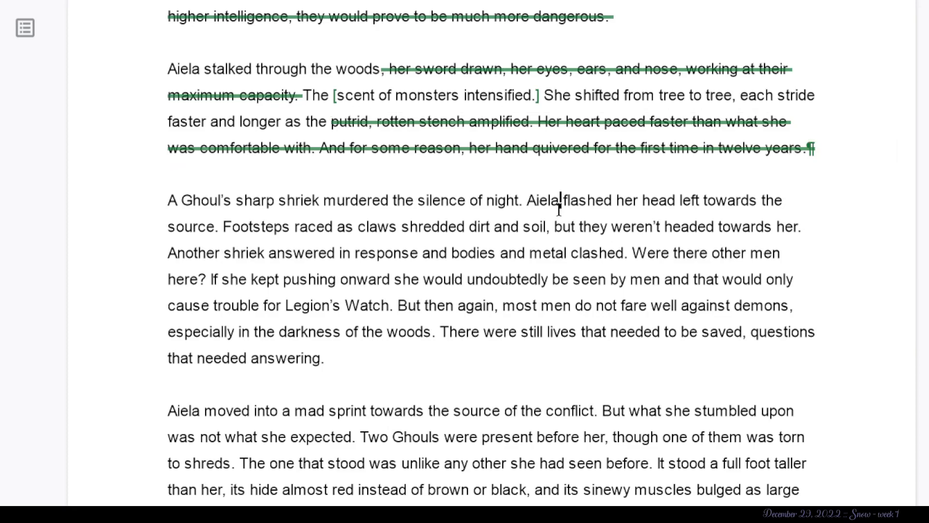
- Highlight “murdered the silence” in purple in the sentence about the Ghoul's sharp shriek
{"action": "scroll", "coordinate": [559, 209], "scroll_direction": "down", "scroll_amount": 1}
{"action": "left_click", "coordinate": [371, 131]}
{"action": "left_click_drag", "start_coordinate": [369, 132], "coordinate": [169, 93]}
{"action": "left_click", "coordinate": [303, 280]}
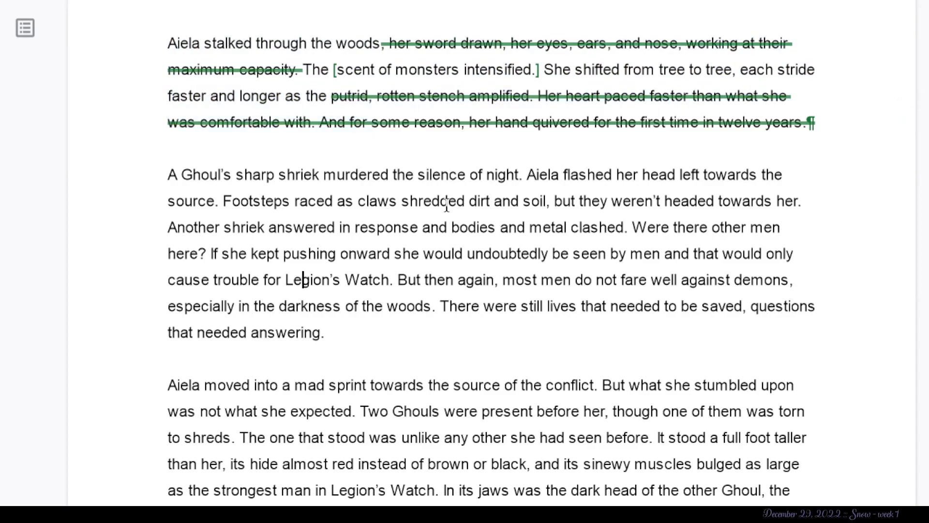
{"action": "left_click_drag", "start_coordinate": [325, 175], "coordinate": [464, 171]}
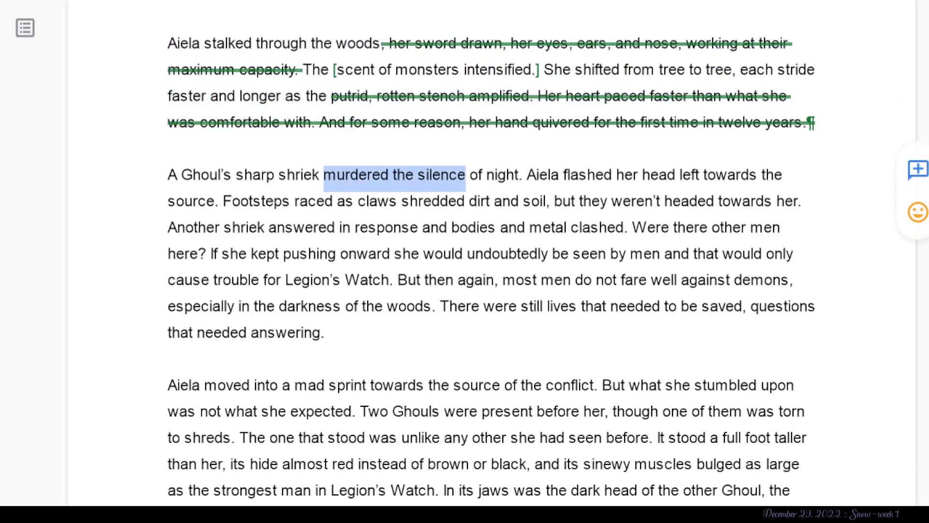
{"action": "left_click", "coordinate": [687, 0]}
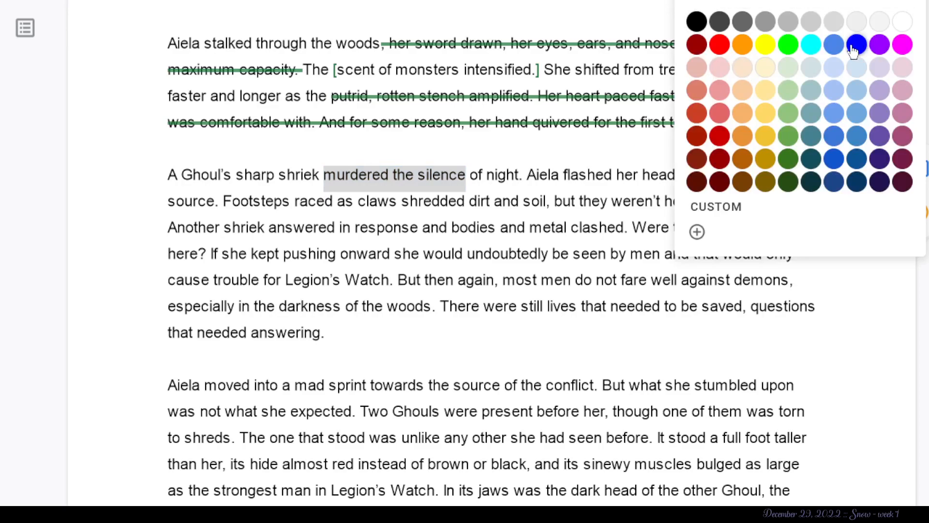
{"action": "left_click", "coordinate": [879, 45]}
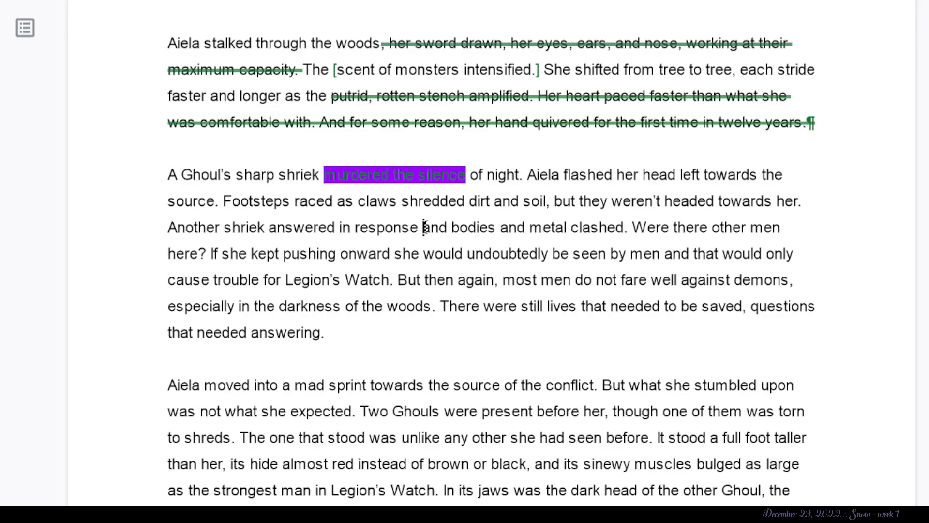
- Suggest replacing “and” with a dash between “Another shriek answered in response” and “bodies and metal clashed”
{"action": "type", "text": "="}
{"action": "key", "text": "BackSpace"}
{"action": "type", "text": "--"}
{"action": "key", "text": "Delete"}
{"action": "key", "text": "Delete"}
{"action": "key", "text": "Delete"}
{"action": "key", "text": "Left"}
{"action": "key", "text": "Left"}
{"action": "key", "text": "Left"}
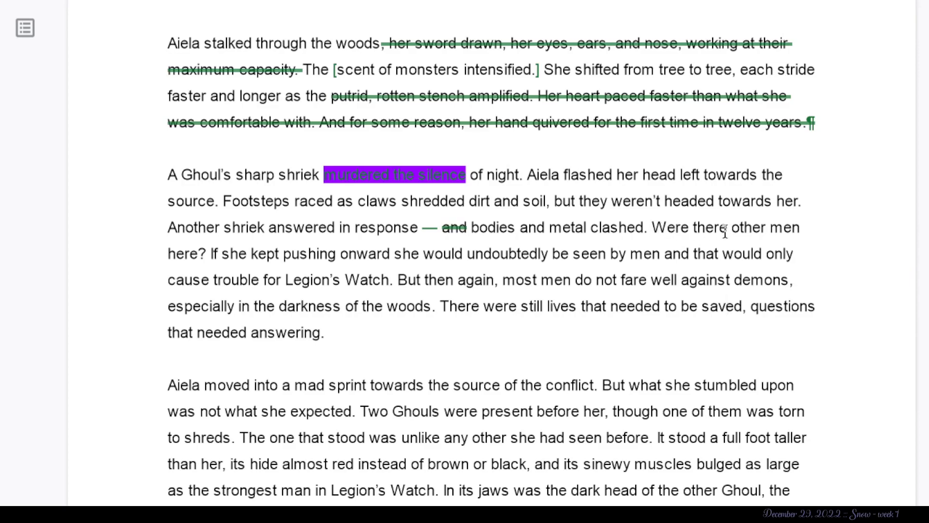
{"action": "left_click_drag", "start_coordinate": [210, 253], "coordinate": [654, 225]}
{"action": "key", "text": "BackSpace"}
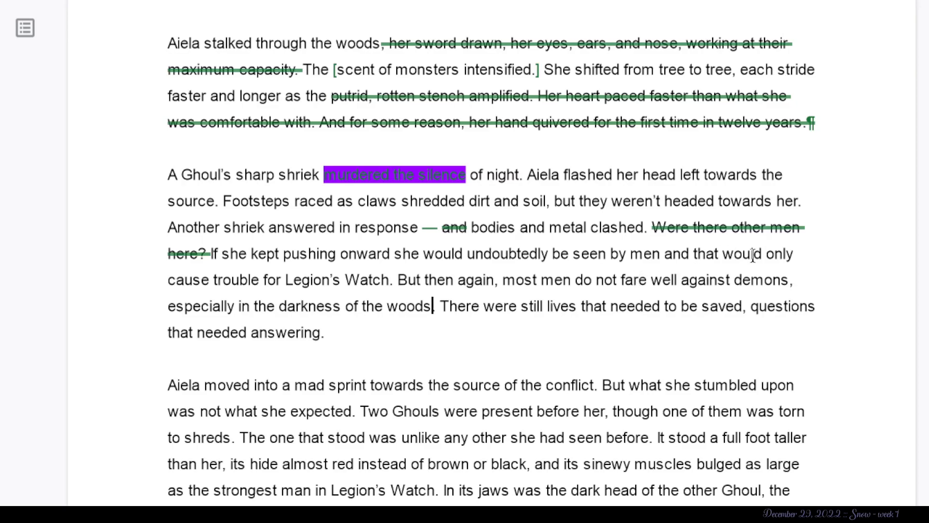
{"action": "left_click_drag", "start_coordinate": [389, 285], "coordinate": [197, 255]}
{"action": "key", "text": "BackSpace"}
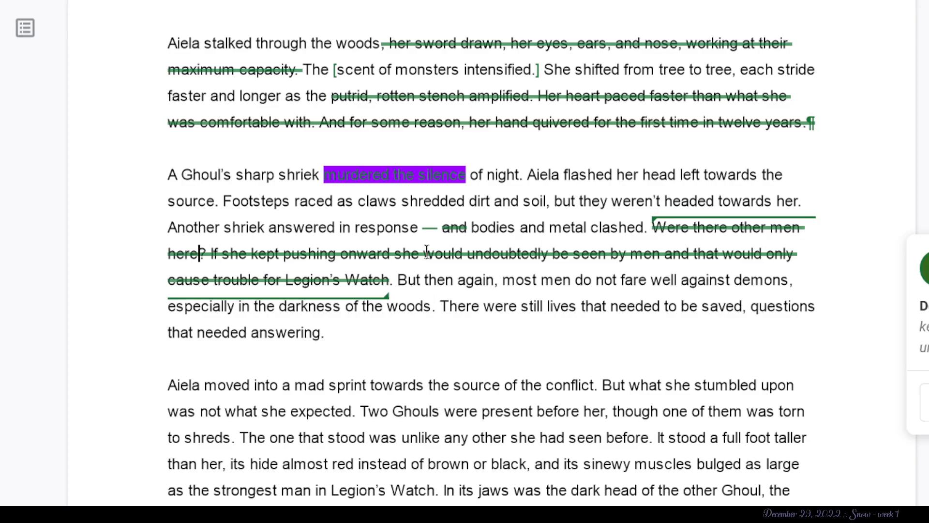
{"action": "scroll", "coordinate": [427, 250], "scroll_direction": "down", "scroll_amount": 20}
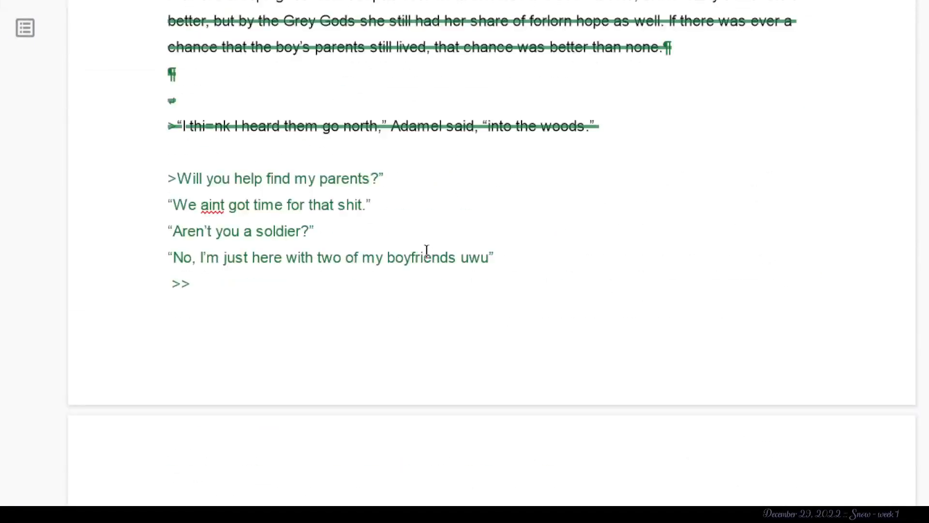
- Suggest deleting the paragraph's closing sentence “There were still lives that needed to be saved, questions that needed answering.”
{"action": "scroll", "coordinate": [426, 250], "scroll_direction": "up", "scroll_amount": 20}
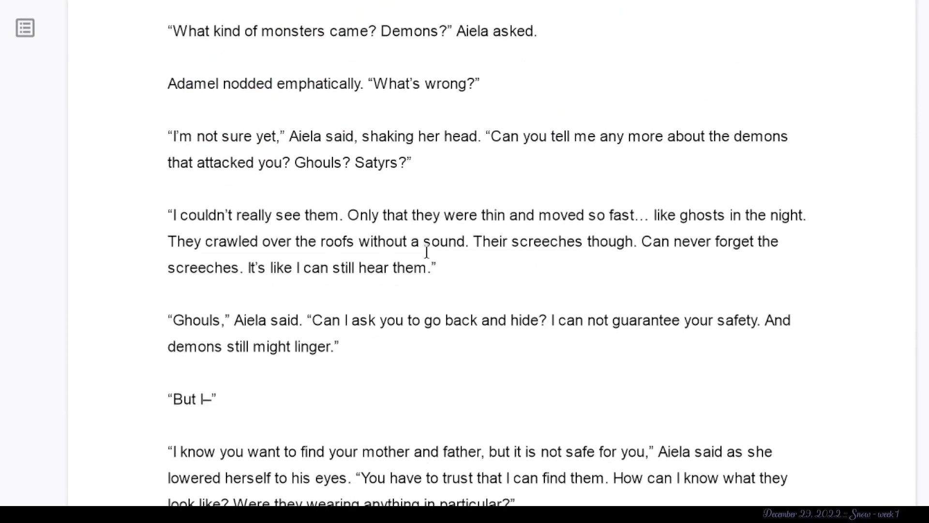
{"action": "scroll", "coordinate": [426, 250], "scroll_direction": "down", "scroll_amount": 15}
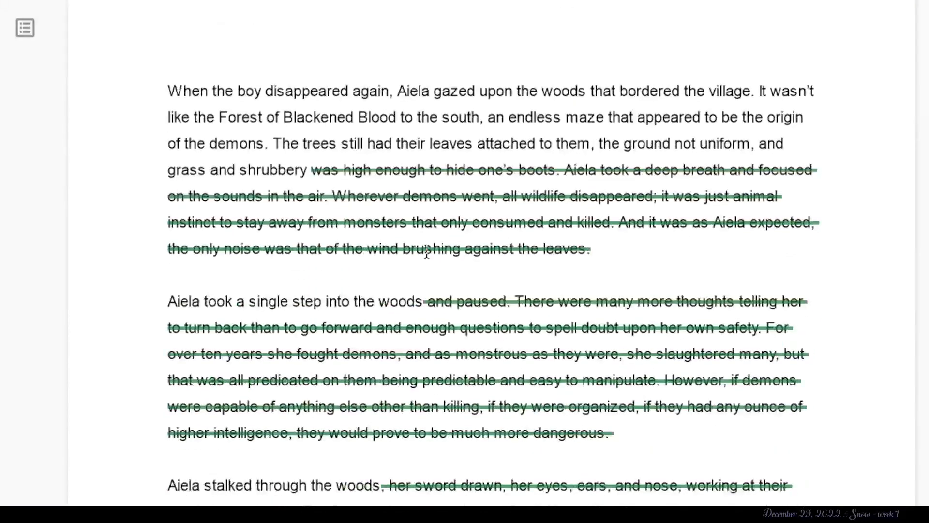
{"action": "scroll", "coordinate": [426, 250], "scroll_direction": "down", "scroll_amount": 10}
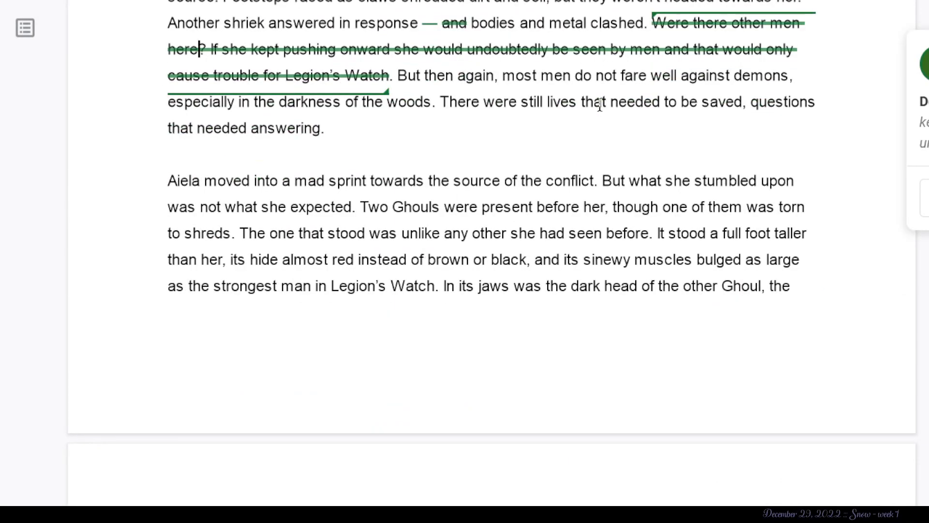
{"action": "left_click_drag", "start_coordinate": [397, 77], "coordinate": [438, 99]}
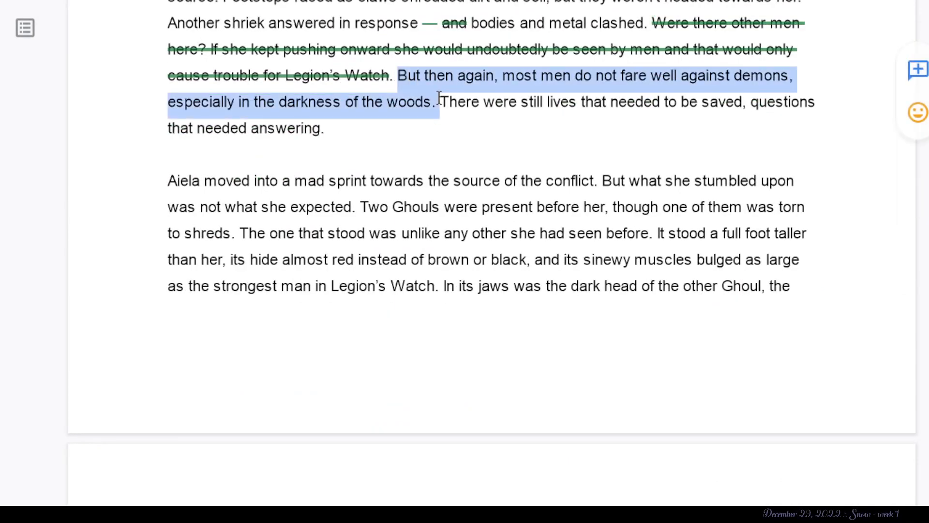
{"action": "left_click", "coordinate": [475, 126]}
{"action": "left_click_drag", "start_coordinate": [475, 126], "coordinate": [442, 103]}
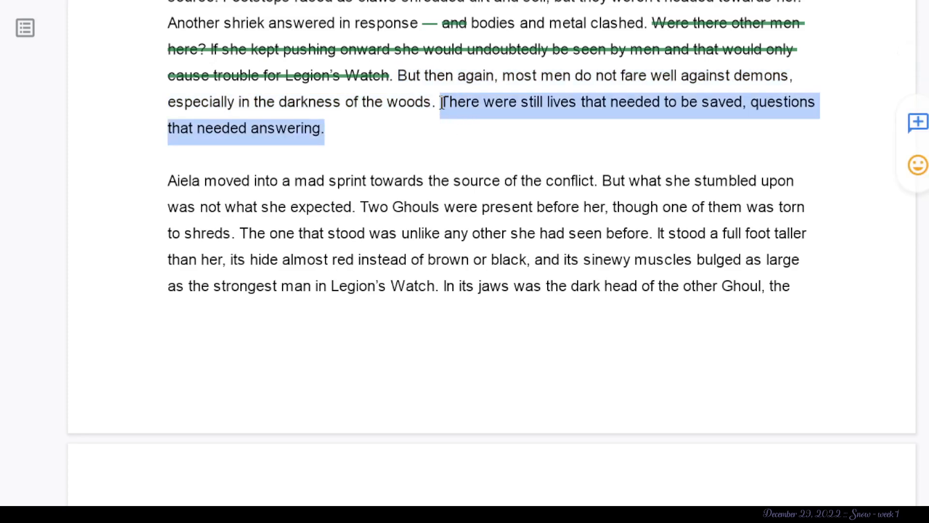
{"action": "key", "text": "BackSpace"}
{"action": "left_click", "coordinate": [415, 132]}
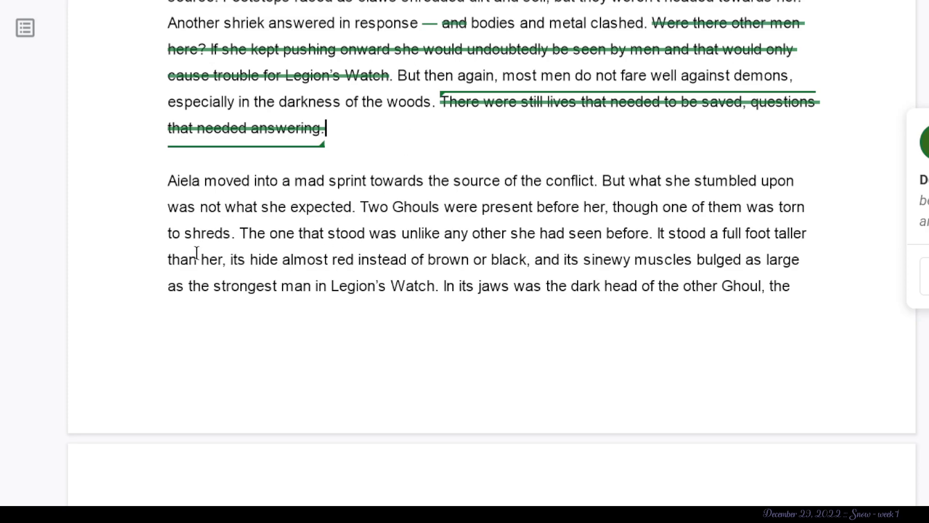
{"action": "left_click", "coordinate": [198, 259]}
{"action": "left_click", "coordinate": [394, 131]}
{"action": "key", "text": "Down"}
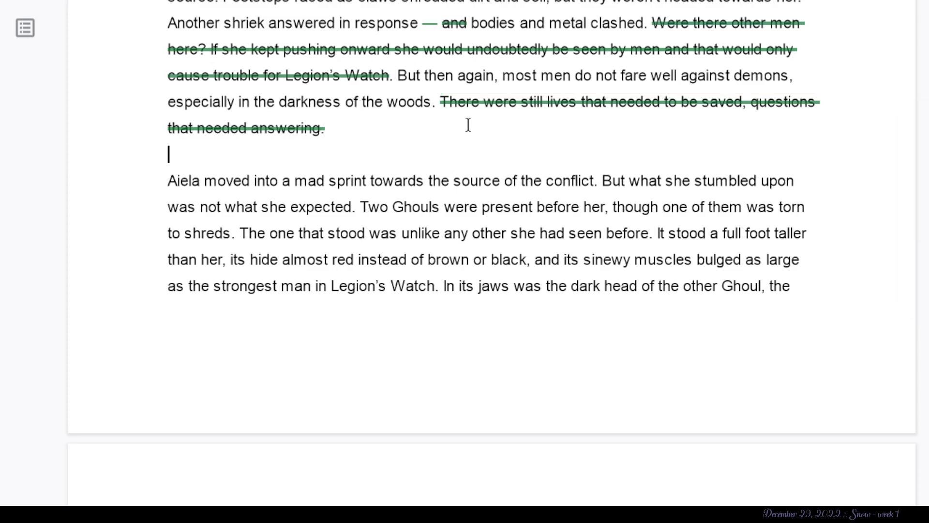
{"action": "left_click", "coordinate": [466, 107]}
{"action": "left_click", "coordinate": [245, 207]}
- Suggest deleting “But what she stumbled upon was not what she expected.” after Aiela's mad sprint towards the conflict, including the preceding period
{"action": "scroll", "coordinate": [245, 198], "scroll_direction": "down", "scroll_amount": 2}
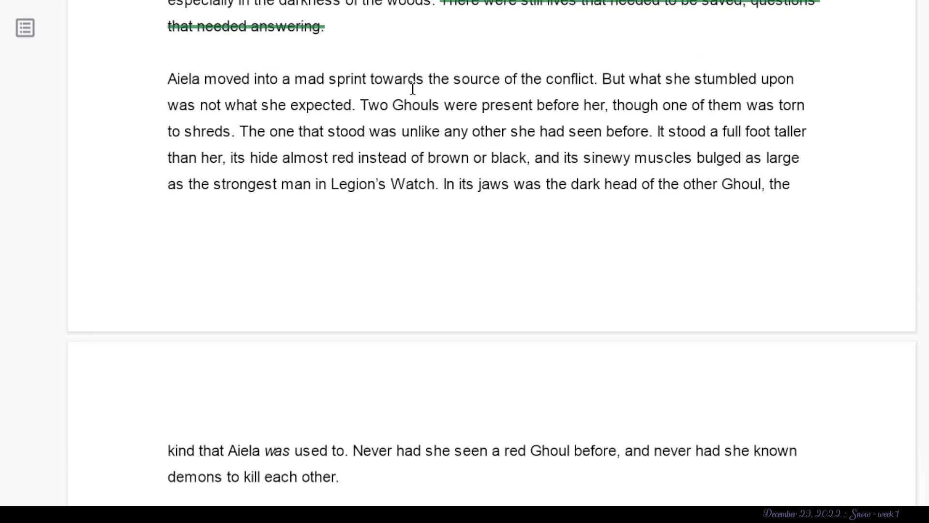
{"action": "left_click", "coordinate": [594, 77]}
{"action": "left_click_drag", "start_coordinate": [598, 79], "coordinate": [35, 135]}
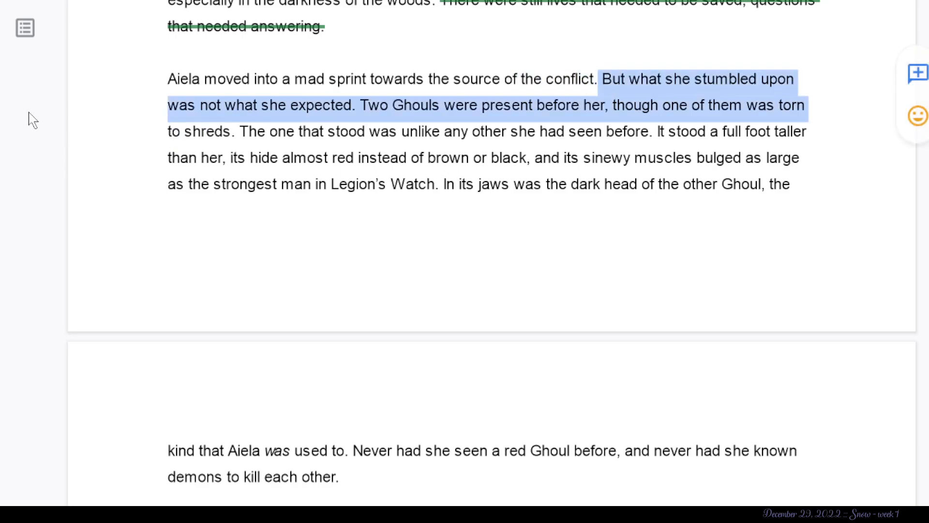
{"action": "left_click", "coordinate": [614, 133]}
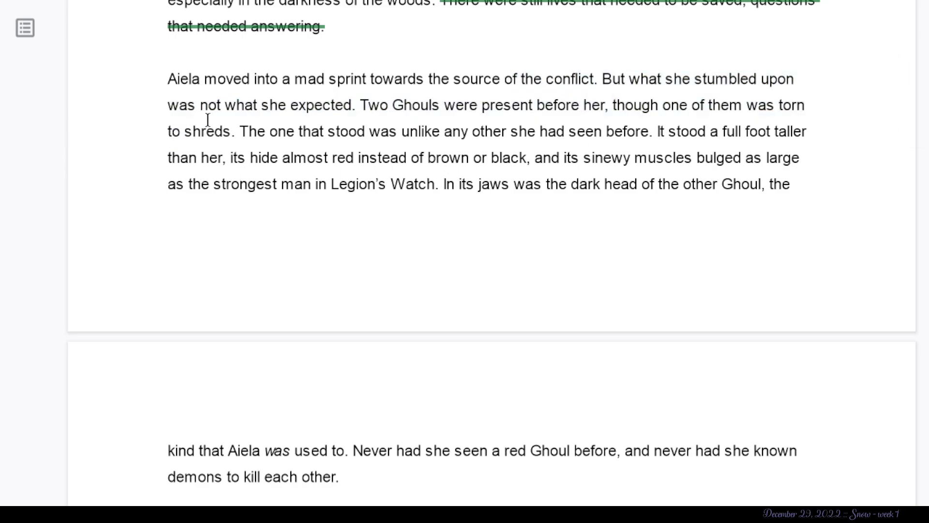
{"action": "left_click_drag", "start_coordinate": [360, 105], "coordinate": [592, 76]}
{"action": "key", "text": "BackSpace"}
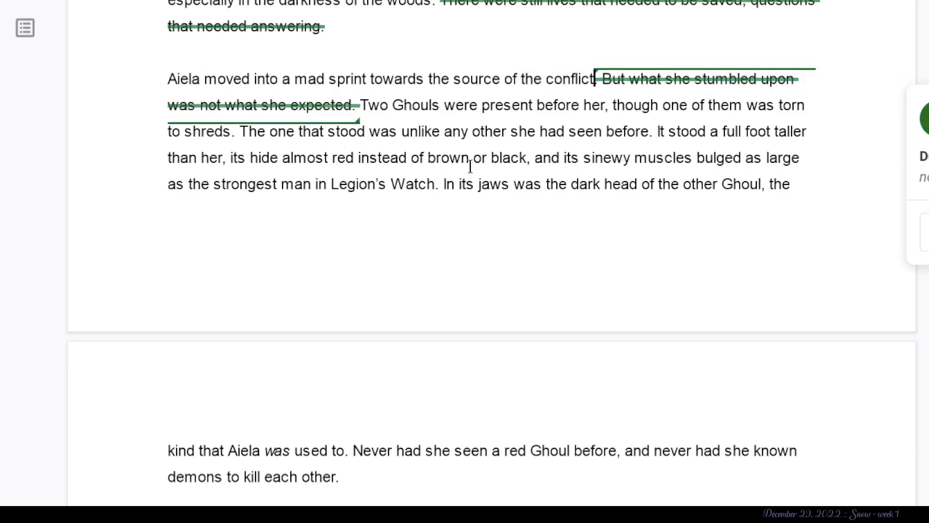
- Suggest replacing “were present before her” with “=” after “Two Ghouls” and deleting the following “, though”
{"action": "left_click_drag", "start_coordinate": [428, 107], "coordinate": [606, 107]}
{"action": "left_click", "coordinate": [593, 104]}
{"action": "left_click", "coordinate": [429, 107]}
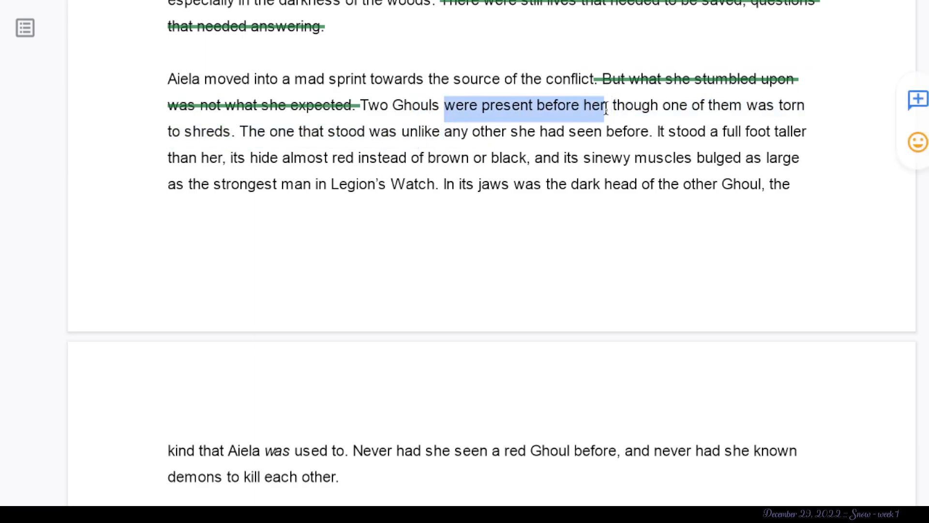
{"action": "type", "text": "="}
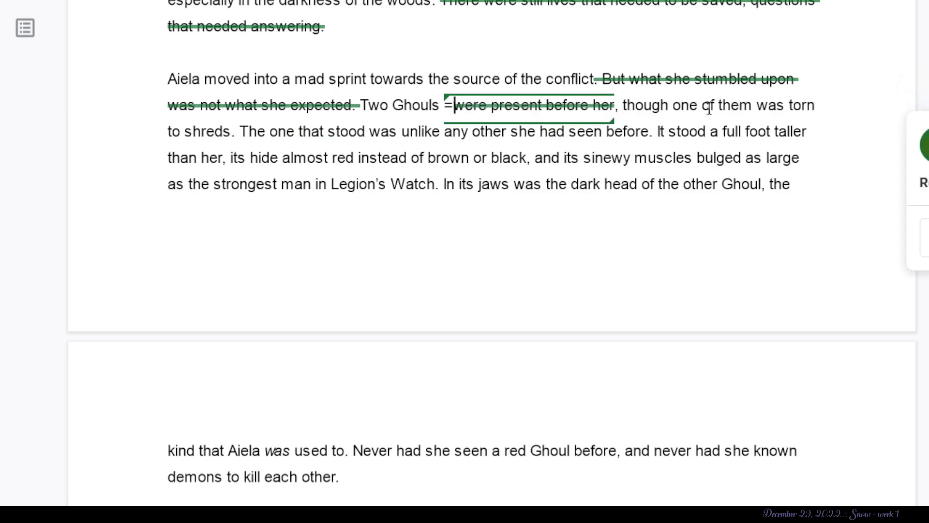
{"action": "left_click_drag", "start_coordinate": [669, 106], "coordinate": [576, 107]}
{"action": "key", "text": "BackSpace"}
{"action": "left_click", "coordinate": [556, 248]}
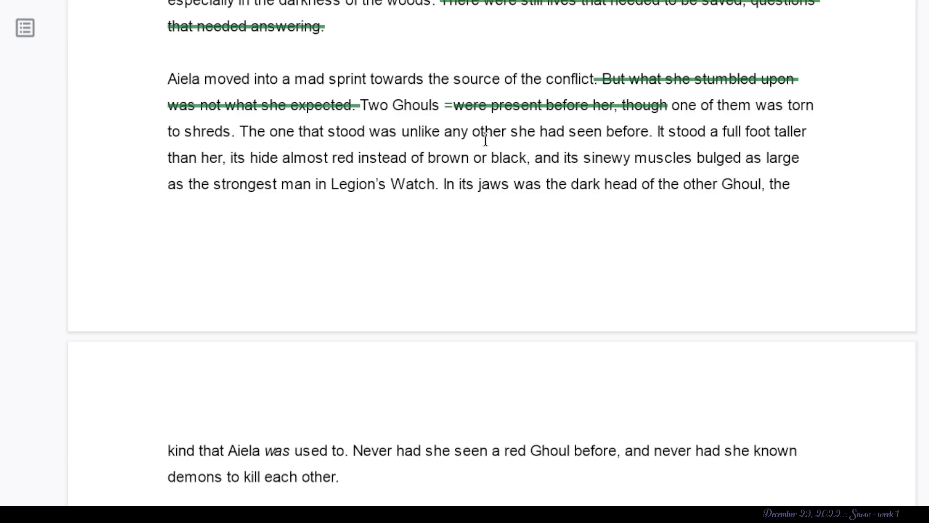
- Suggest deleting “The one that stood was unlike any other she had seen before” and the word “full” before “foot taller”
{"action": "left_click_drag", "start_coordinate": [649, 131], "coordinate": [240, 127]}
{"action": "key", "text": "BackSpace"}
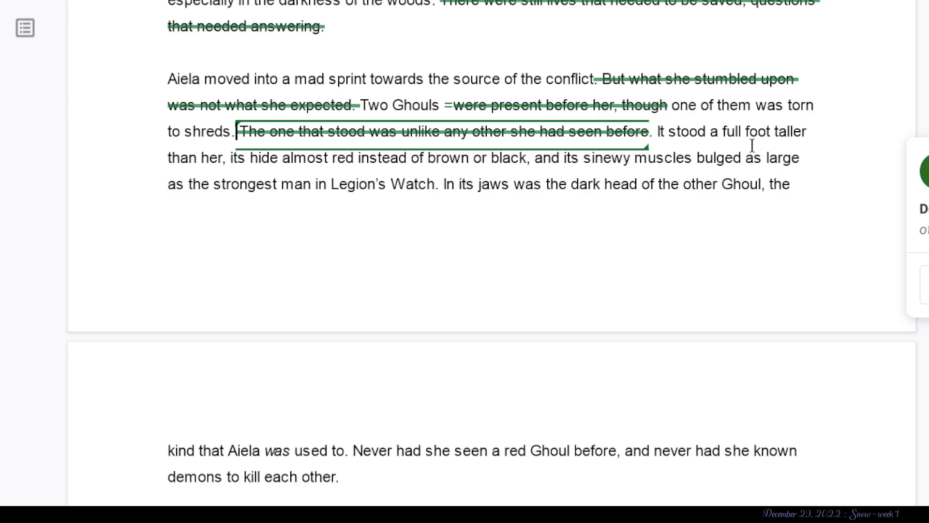
{"action": "left_click_drag", "start_coordinate": [719, 132], "coordinate": [740, 134]}
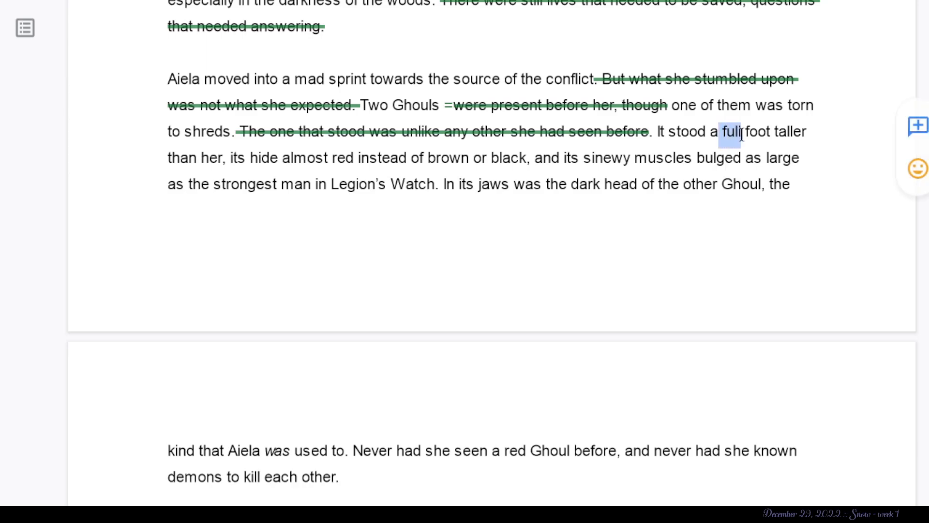
{"action": "key", "text": "BackSpace"}
{"action": "left_click", "coordinate": [812, 213]}
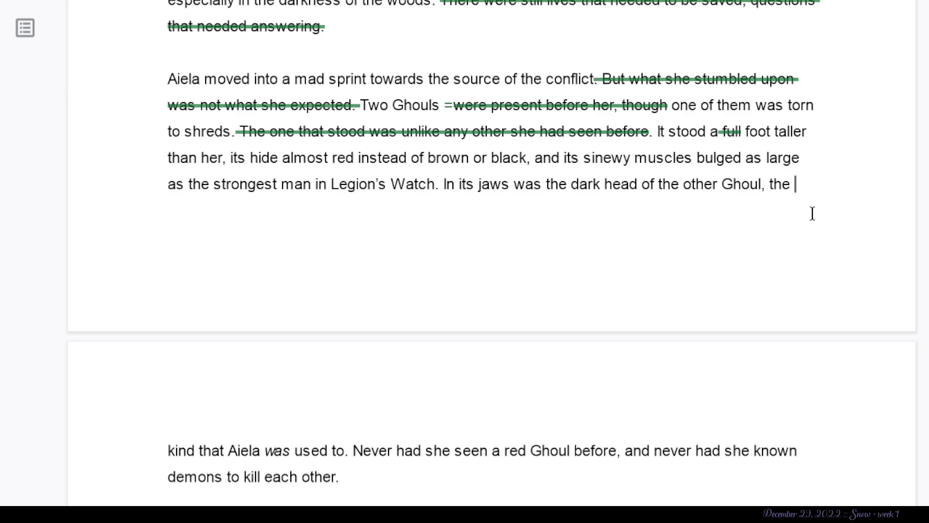
- Suggest replacing the sentence from “Never had she seen a red Ghoul before” through “demons to kill each other.” with “=”
{"action": "scroll", "coordinate": [813, 213], "scroll_direction": "down", "scroll_amount": 1}
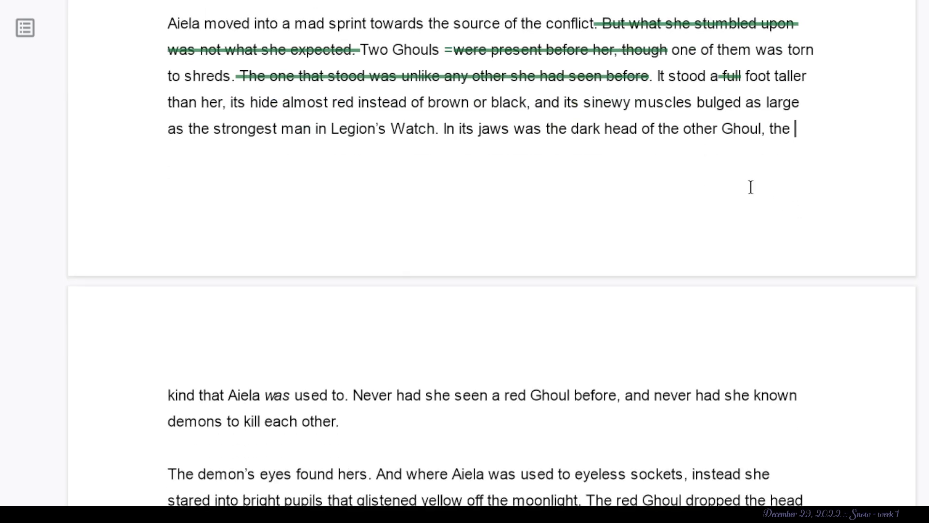
{"action": "scroll", "coordinate": [806, 204], "scroll_direction": "down", "scroll_amount": 1}
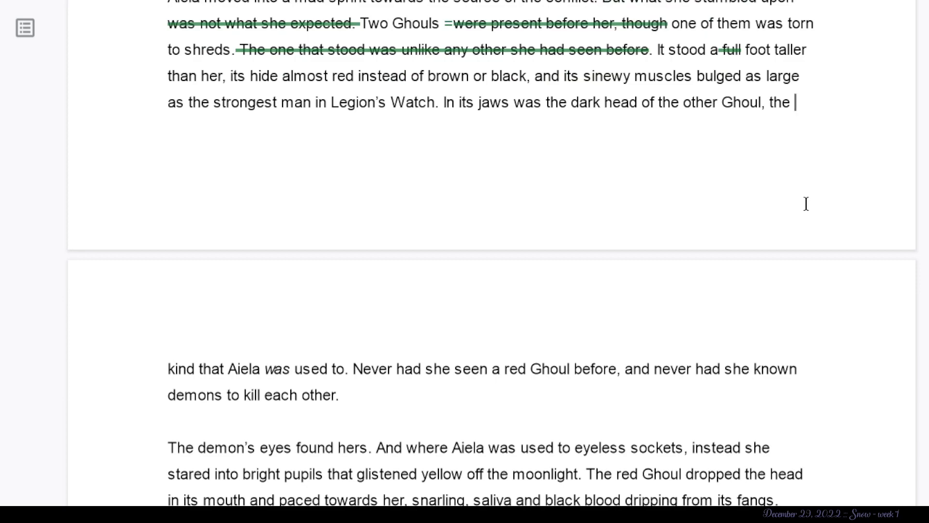
{"action": "scroll", "coordinate": [806, 203], "scroll_direction": "down", "scroll_amount": 2}
{"action": "scroll", "coordinate": [806, 203], "scroll_direction": "down", "scroll_amount": 1}
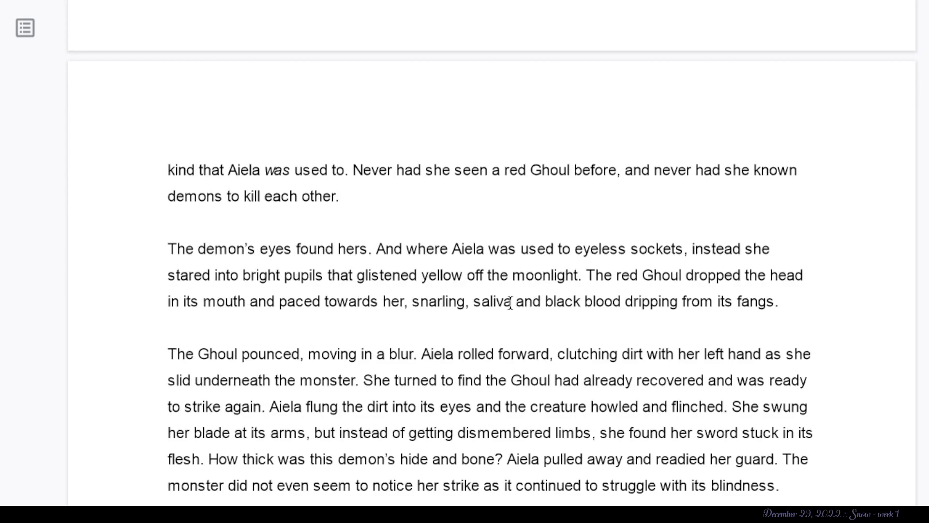
{"action": "scroll", "coordinate": [509, 300], "scroll_direction": "down", "scroll_amount": 1}
{"action": "scroll", "coordinate": [584, 193], "scroll_direction": "down", "scroll_amount": 1}
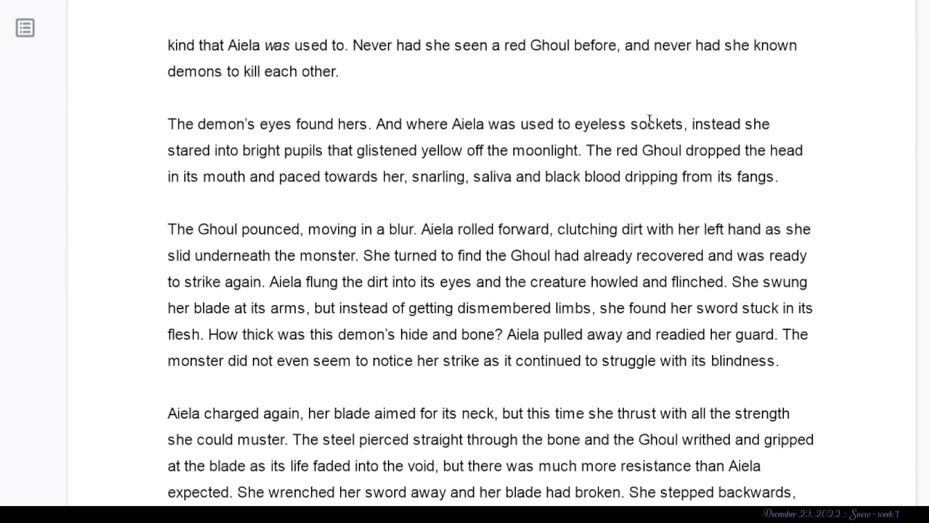
{"action": "left_click", "coordinate": [402, 67]}
{"action": "left_click", "coordinate": [353, 45], "text": "shift"}
{"action": "type", "text": "="}
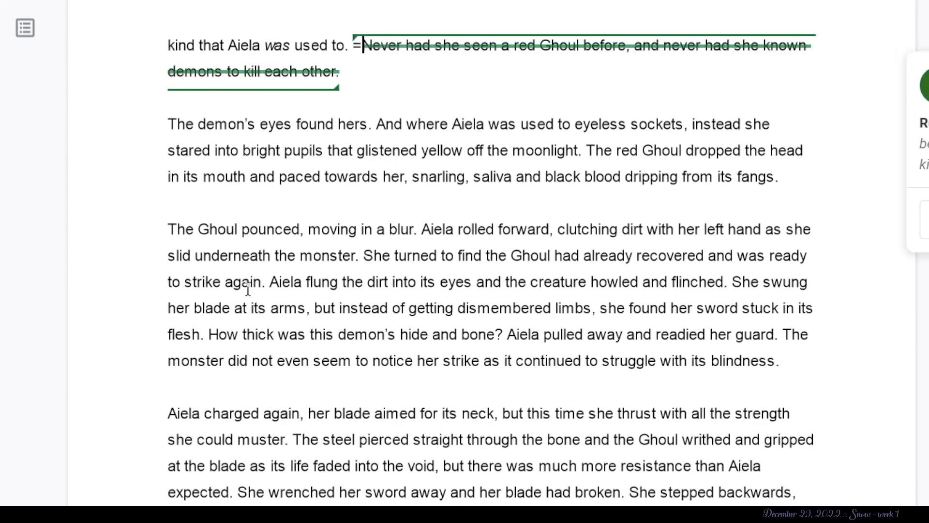
- Suggest deleting the sentence “The demon's eyes found hers.” at the start of its paragraph
{"action": "scroll", "coordinate": [300, 312], "scroll_direction": "down", "scroll_amount": 1}
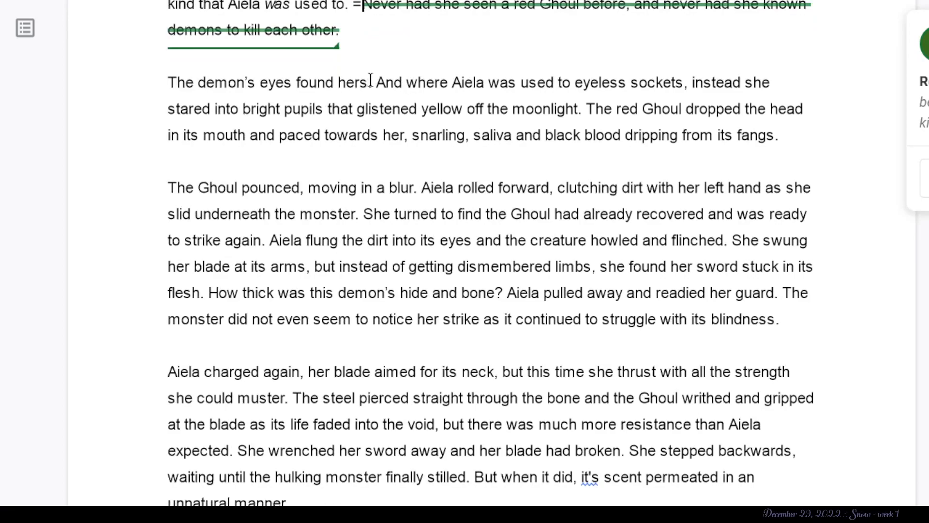
{"action": "mouse_move", "coordinate": [383, 83]}
{"action": "left_mouse_down"}
{"action": "mouse_move", "coordinate": [213, 89]}
{"action": "mouse_move", "coordinate": [398, 92]}
{"action": "mouse_move", "coordinate": [375, 87]}
{"action": "left_mouse_up"}
{"action": "left_click", "coordinate": [133, 102]}
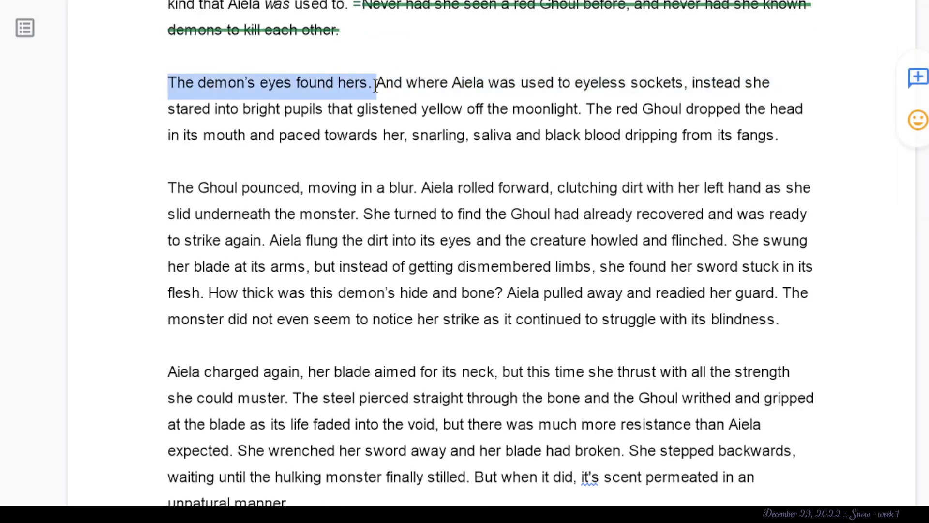
{"action": "key", "text": "BackSpace"}
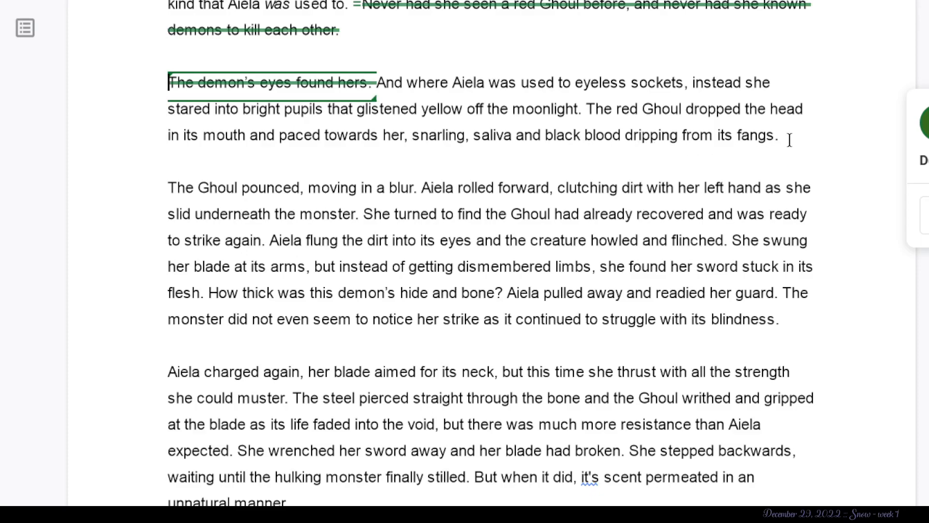
{"action": "triple_click", "coordinate": [659, 134]}
{"action": "left_click", "coordinate": [637, 109]}
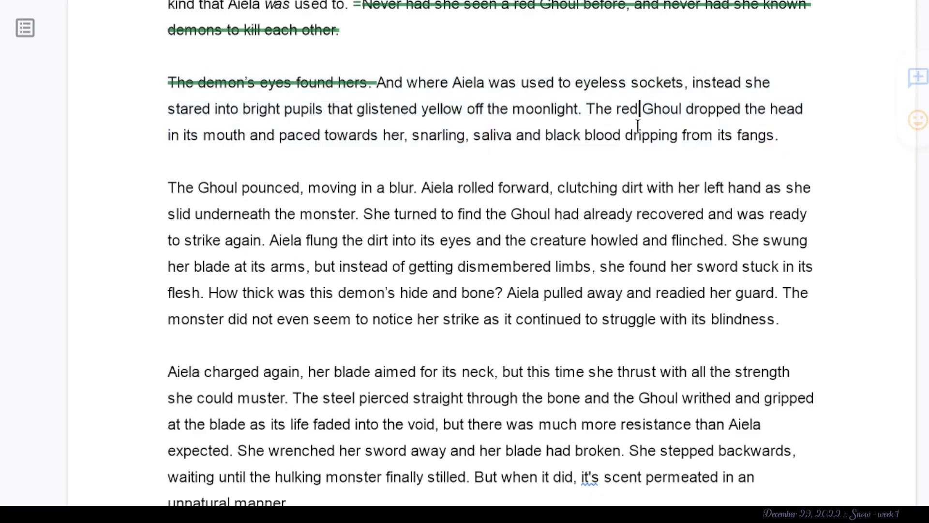
- In the sentence about the recovered Ghoul, suggest replacing “to strike again.” with “=======” and the “wa” of “was ready” with “=”
{"action": "scroll", "coordinate": [474, 311], "scroll_direction": "down", "scroll_amount": 3}
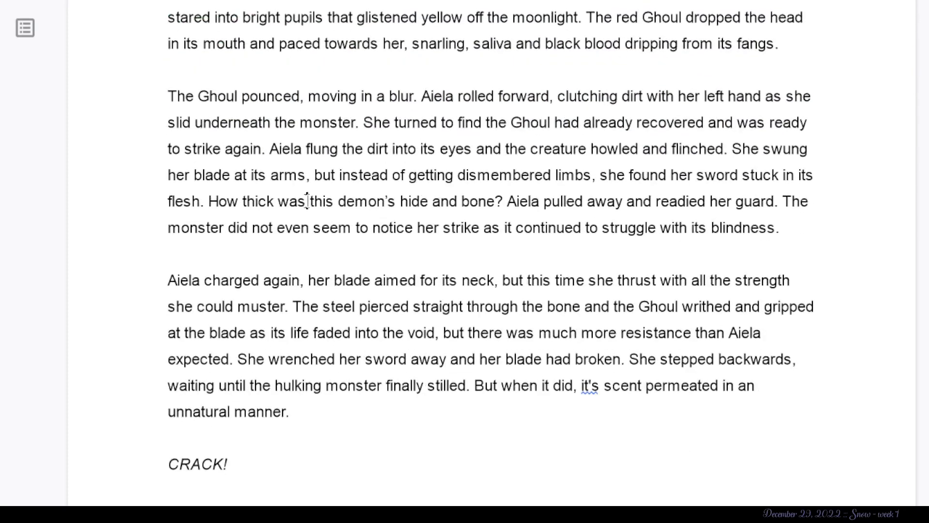
{"action": "scroll", "coordinate": [307, 203], "scroll_direction": "down", "scroll_amount": 2}
{"action": "left_click", "coordinate": [307, 182]}
{"action": "scroll", "coordinate": [585, 44], "scroll_direction": "up", "scroll_amount": 2}
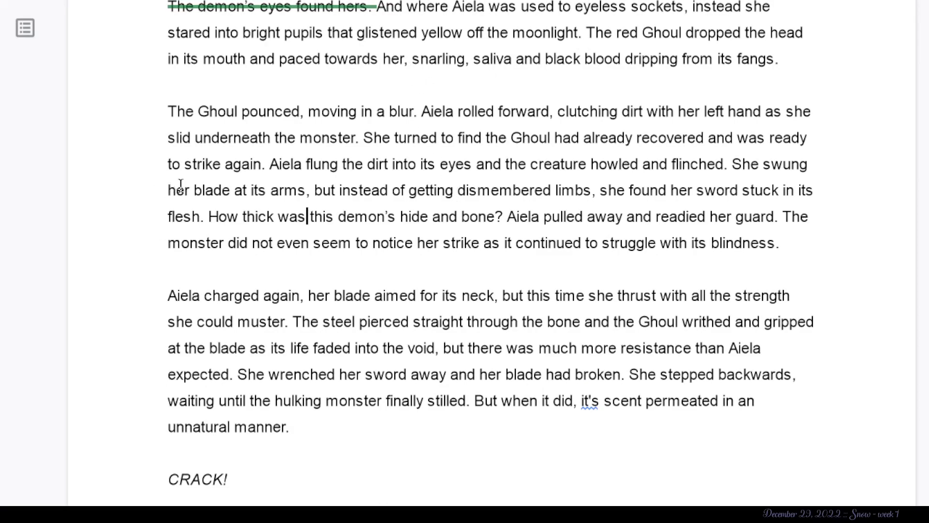
{"action": "left_click_drag", "start_coordinate": [417, 111], "coordinate": [152, 118]}
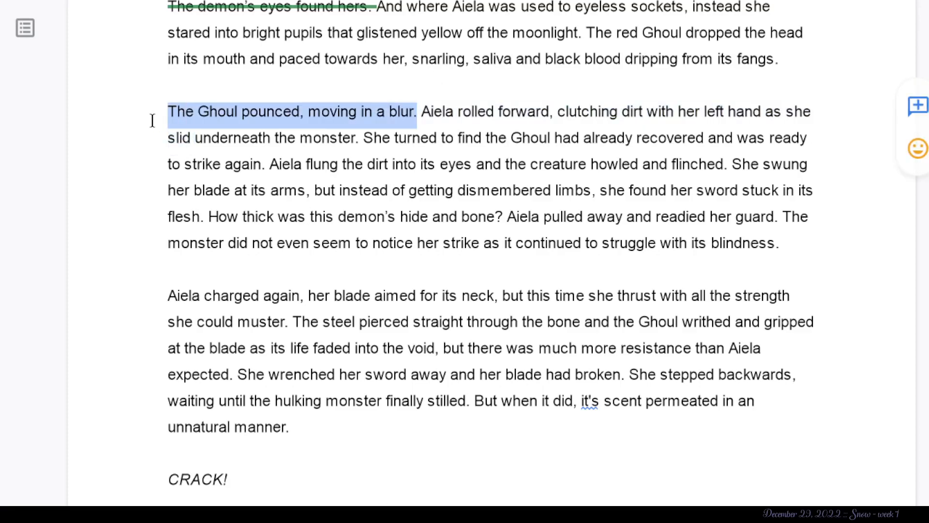
{"action": "left_click", "coordinate": [580, 143]}
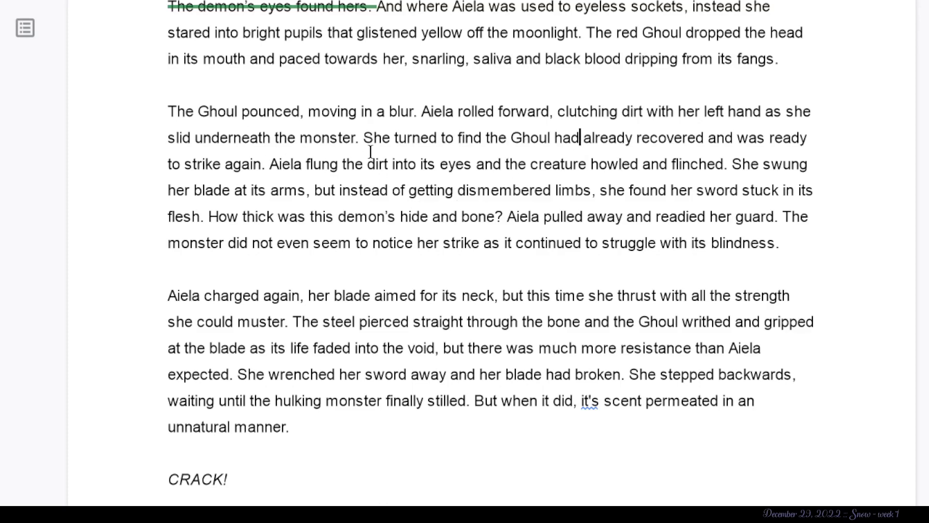
{"action": "left_click_drag", "start_coordinate": [269, 161], "coordinate": [142, 162]}
{"action": "key", "text": "BackSpace"}
{"action": "type", "text": "======="}
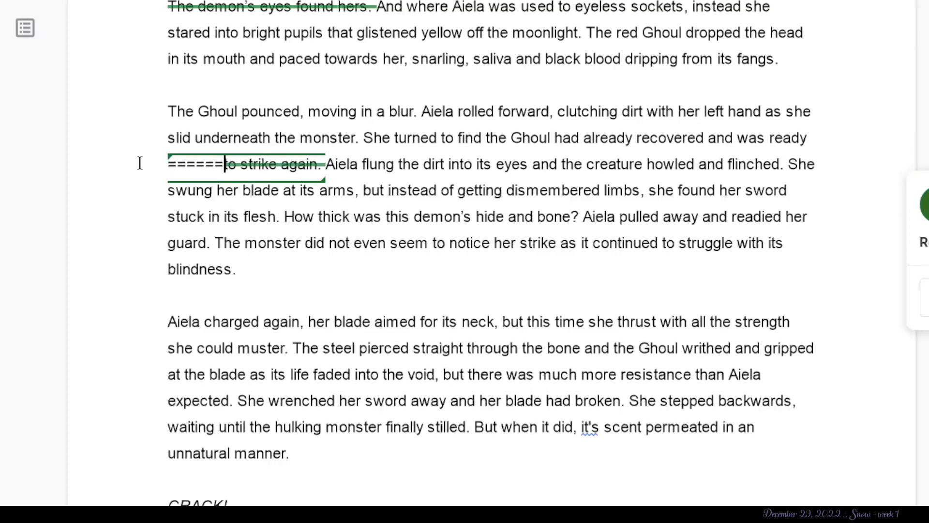
{"action": "left_click_drag", "start_coordinate": [738, 138], "coordinate": [758, 140]}
{"action": "type", "text": "="}
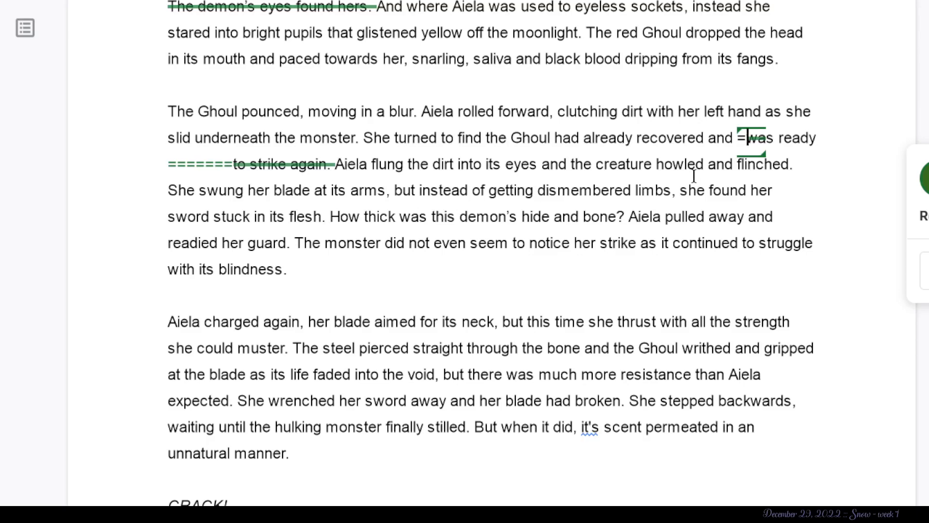
- Suggest deleting “instead of getting dismembered limbs, she f” and “How thick was this demon's hide and bone?” from the fight paragraph
{"action": "left_click_drag", "start_coordinate": [712, 191], "coordinate": [420, 196]}
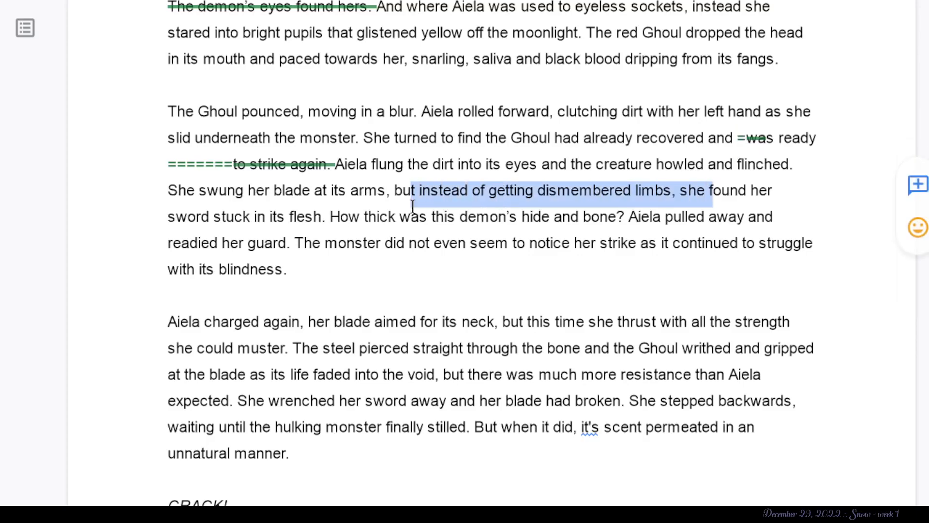
{"action": "key", "text": "BackSpace"}
{"action": "left_click", "coordinate": [409, 242]}
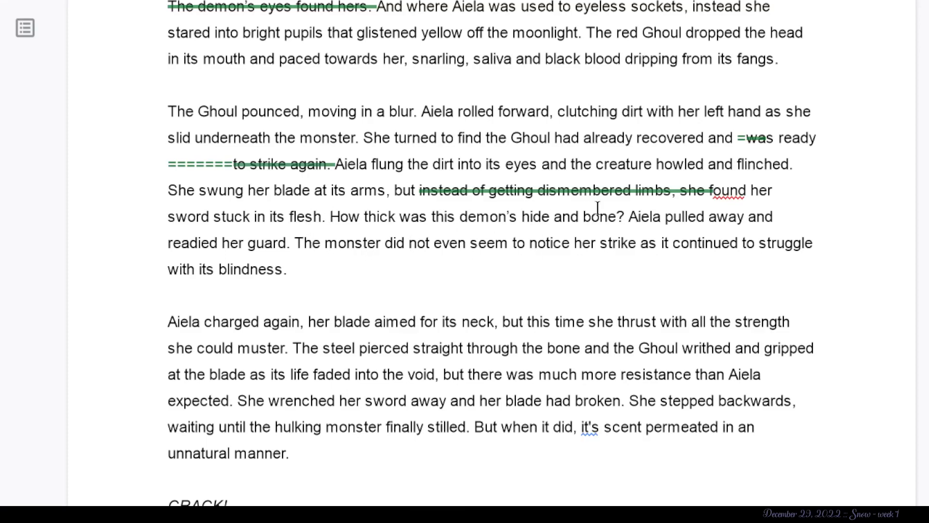
{"action": "left_click_drag", "start_coordinate": [622, 216], "coordinate": [331, 216]}
{"action": "key", "text": "BackSpace"}
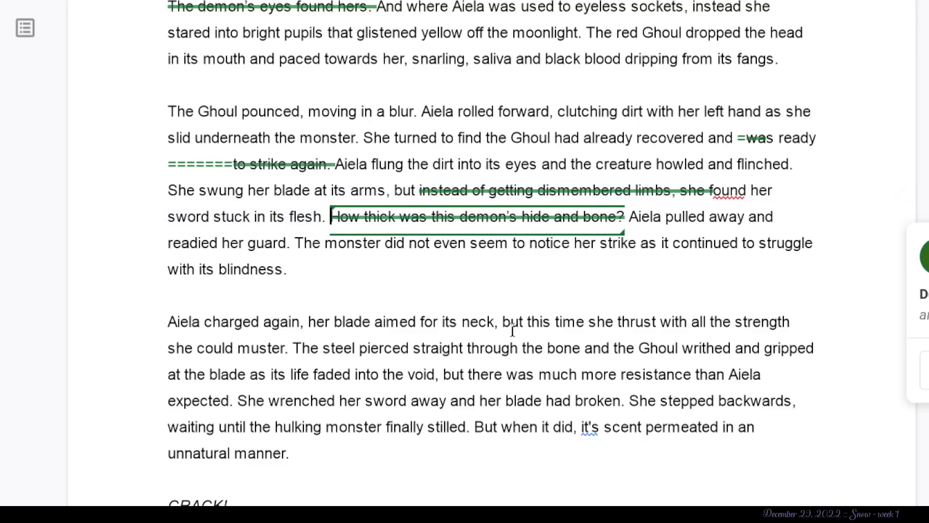
- Examine the neck-strike paragraph, focusing on the sentence from “The steel pierced straight through the bone” to “more resistance than Aiela expected.”
{"action": "scroll", "coordinate": [247, 335], "scroll_direction": "down", "scroll_amount": 3}
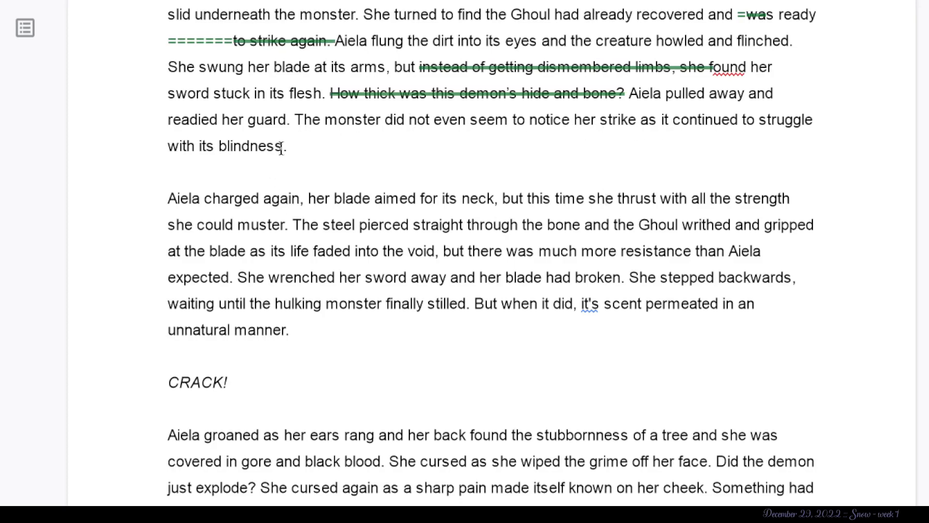
{"action": "scroll", "coordinate": [286, 146], "scroll_direction": "down", "scroll_amount": 1}
{"action": "left_click_drag", "start_coordinate": [337, 46], "coordinate": [296, 28]}
{"action": "left_click", "coordinate": [272, 123]}
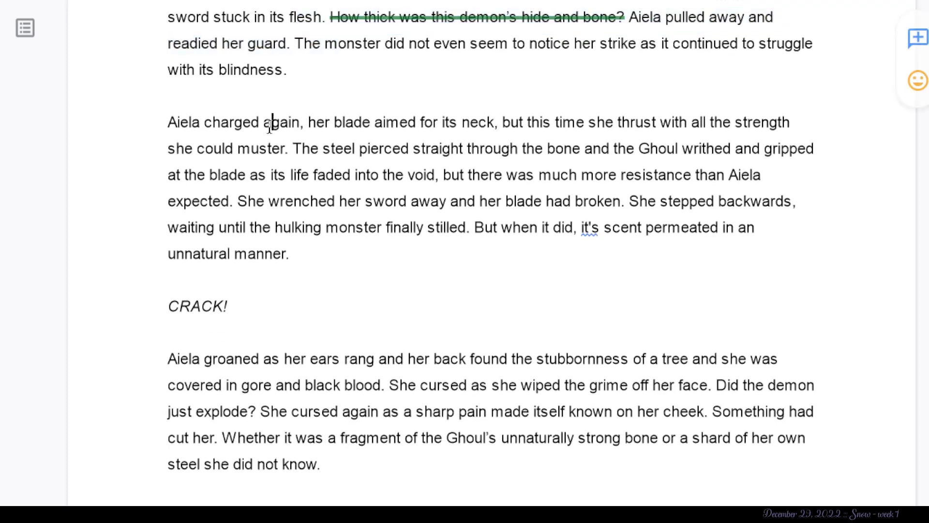
{"action": "scroll", "coordinate": [270, 127], "scroll_direction": "down", "scroll_amount": 1}
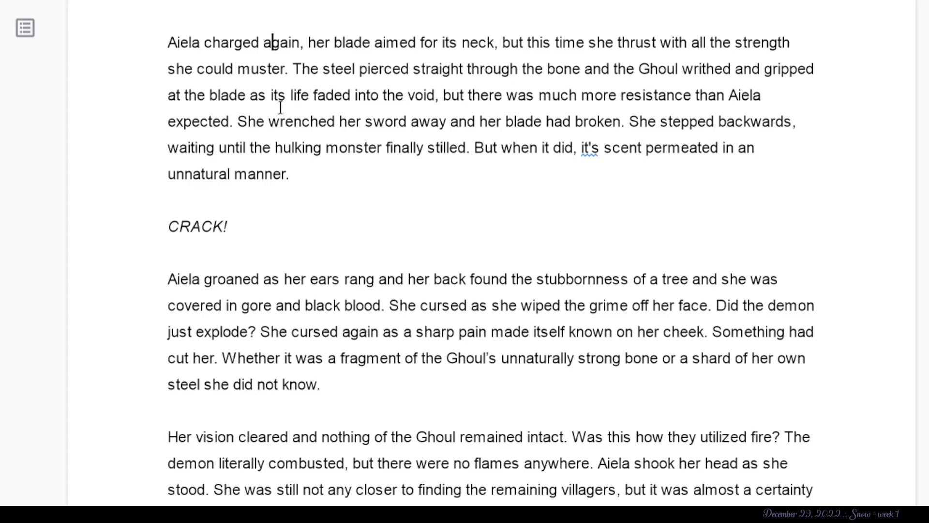
{"action": "left_click_drag", "start_coordinate": [435, 94], "coordinate": [336, 116]}
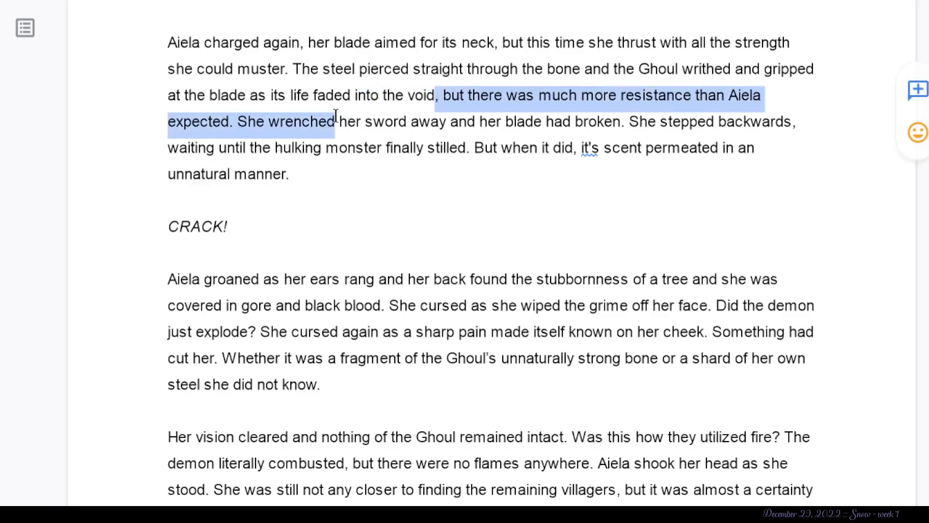
{"action": "left_click", "coordinate": [386, 151]}
{"action": "left_click", "coordinate": [437, 95]}
{"action": "left_click_drag", "start_coordinate": [431, 95], "coordinate": [311, 96]}
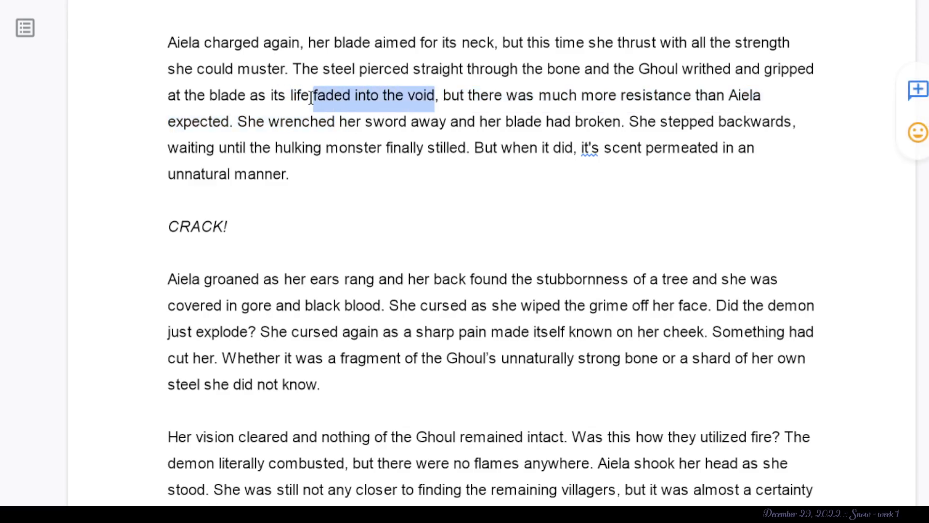
{"action": "left_click", "coordinate": [381, 95]}
{"action": "left_click_drag", "start_coordinate": [435, 96], "coordinate": [346, 105]}
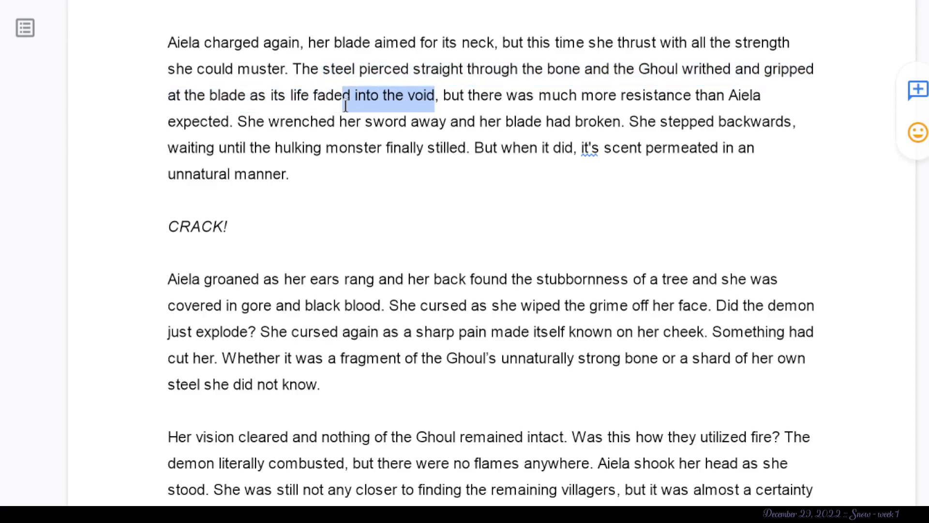
{"action": "left_click", "coordinate": [433, 100]}
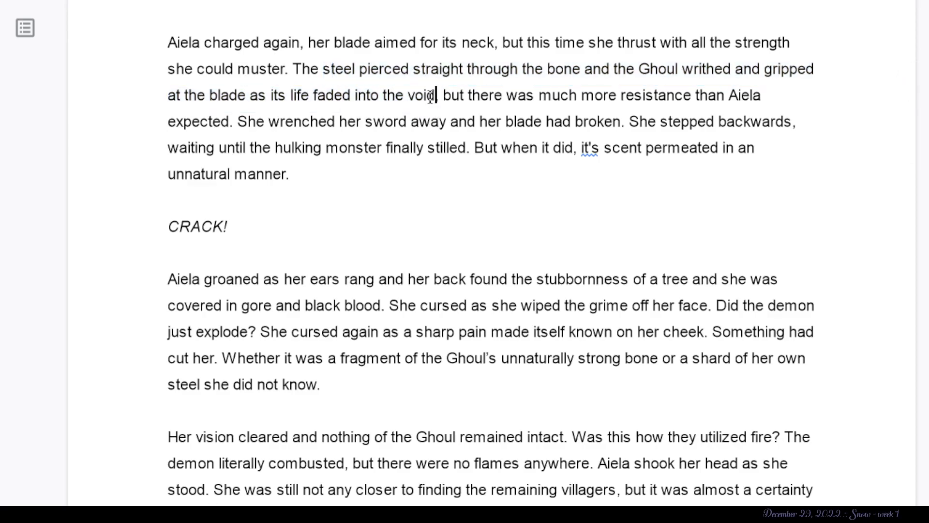
{"action": "double_click", "coordinate": [465, 95]}
{"action": "left_click", "coordinate": [577, 95]}
{"action": "left_click_drag", "start_coordinate": [233, 122], "coordinate": [295, 66]}
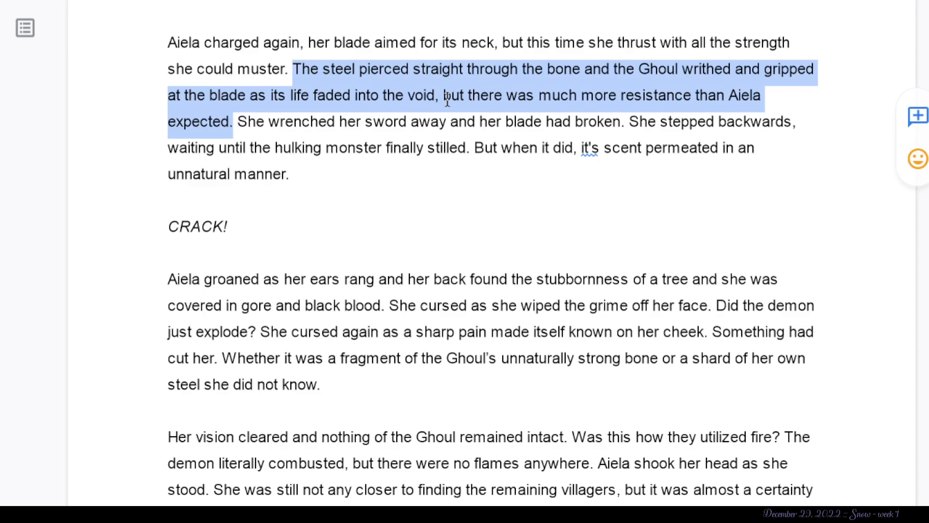
{"action": "left_click", "coordinate": [389, 189]}
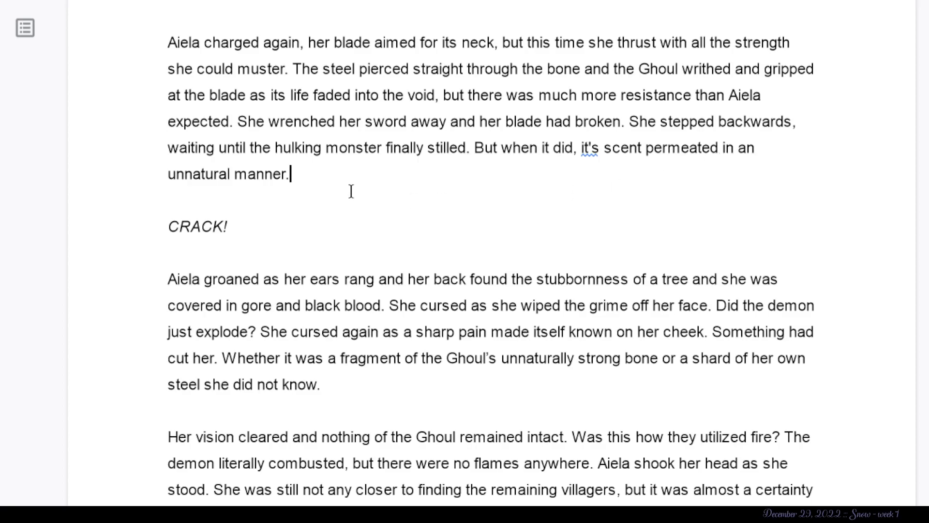
- Examine the clause “as her ears rang and her back found” in the sentence after “CRACK!”
{"action": "scroll", "coordinate": [323, 188], "scroll_direction": "down", "scroll_amount": 6}
{"action": "scroll", "coordinate": [321, 187], "scroll_direction": "up", "scroll_amount": 2}
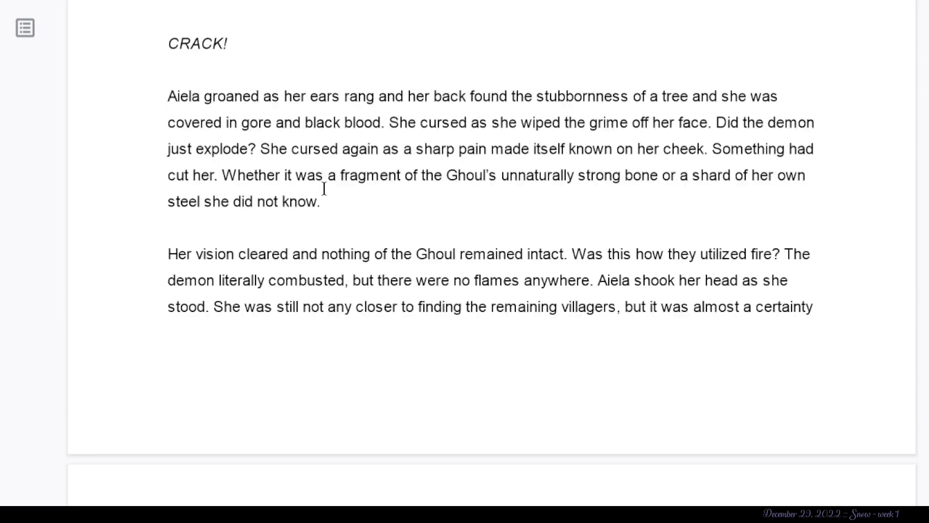
{"action": "scroll", "coordinate": [307, 167], "scroll_direction": "down", "scroll_amount": 1}
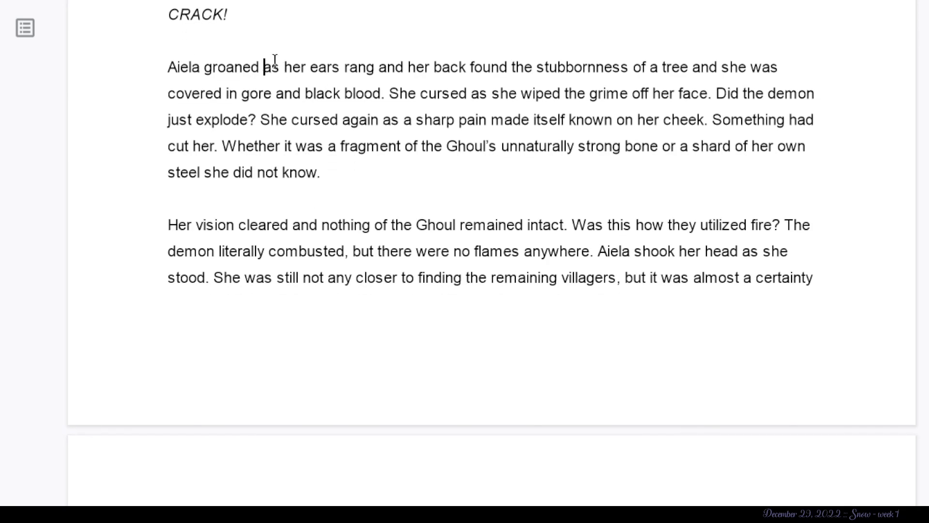
{"action": "left_click_drag", "start_coordinate": [264, 66], "coordinate": [315, 58]}
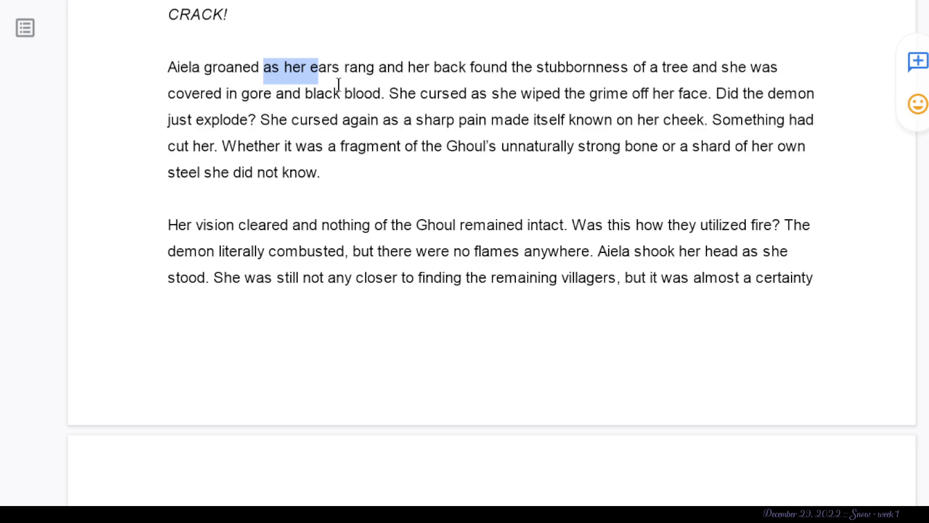
{"action": "left_click", "coordinate": [356, 69]}
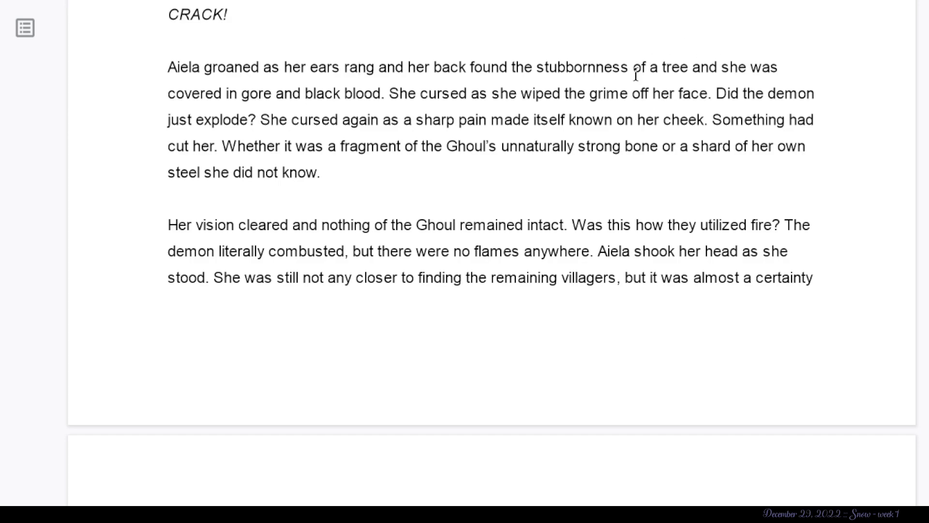
{"action": "left_click_drag", "start_coordinate": [263, 73], "coordinate": [307, 82]}
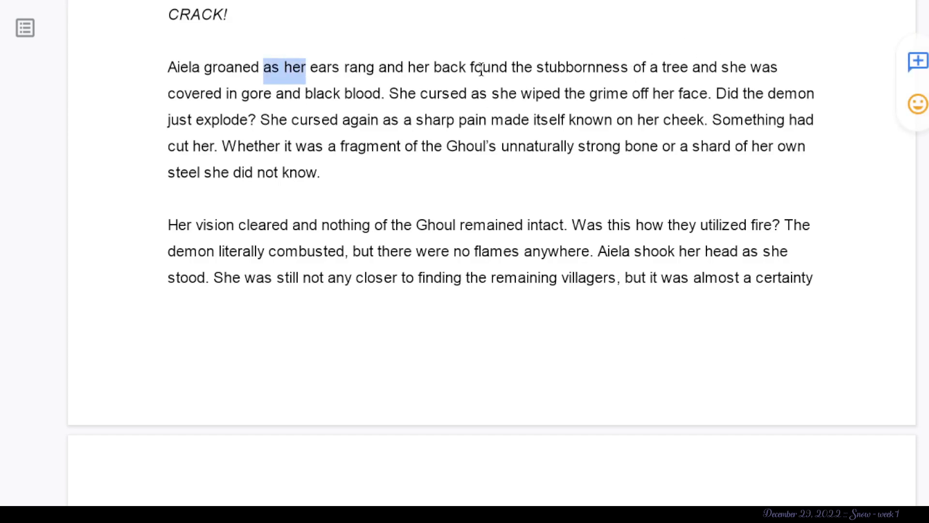
{"action": "left_click_drag", "start_coordinate": [508, 67], "coordinate": [260, 67]}
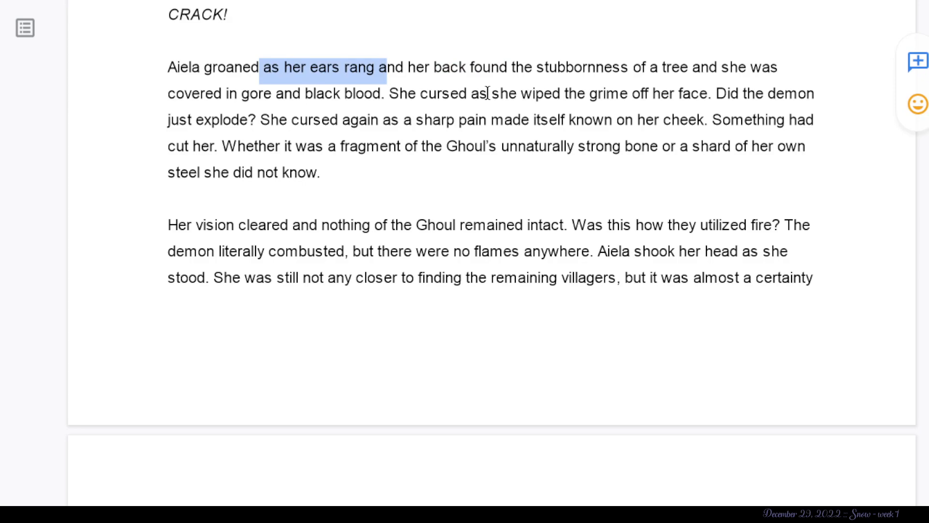
{"action": "left_click", "coordinate": [358, 94]}
{"action": "left_click", "coordinate": [379, 66]}
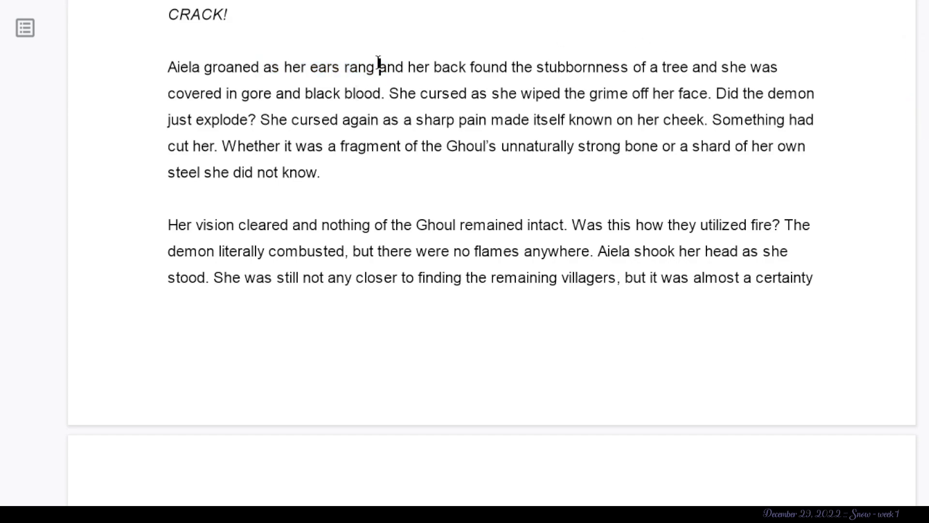
{"action": "type", "text": "n"}
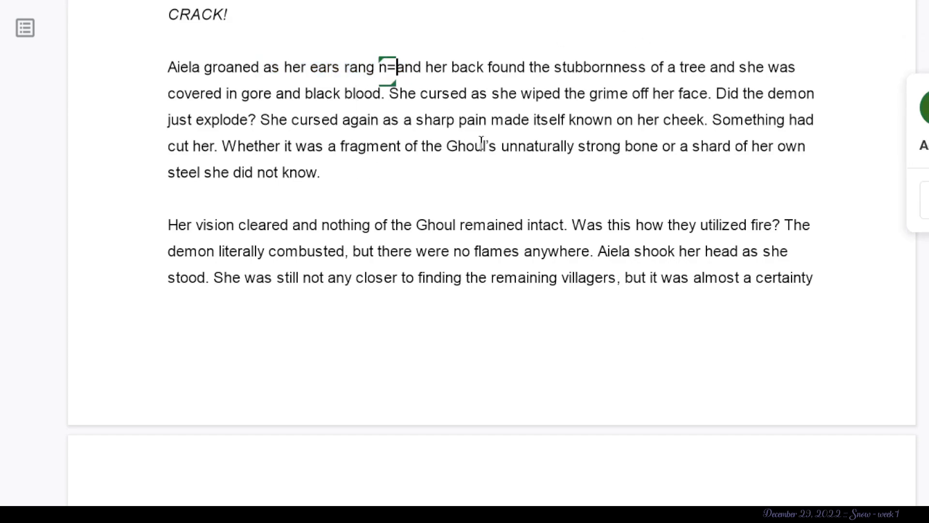
{"action": "key", "text": "BackSpace"}
- Review the whole sentence beginning “Aiela groaned”, focusing on its ending “in gore and black blood.”
{"action": "left_click_drag", "start_coordinate": [387, 73], "coordinate": [420, 78]}
{"action": "left_click", "coordinate": [409, 70]}
{"action": "left_click_drag", "start_coordinate": [638, 52], "coordinate": [493, 91]}
{"action": "left_click", "coordinate": [487, 88]}
{"action": "left_click_drag", "start_coordinate": [390, 94], "coordinate": [219, 104]}
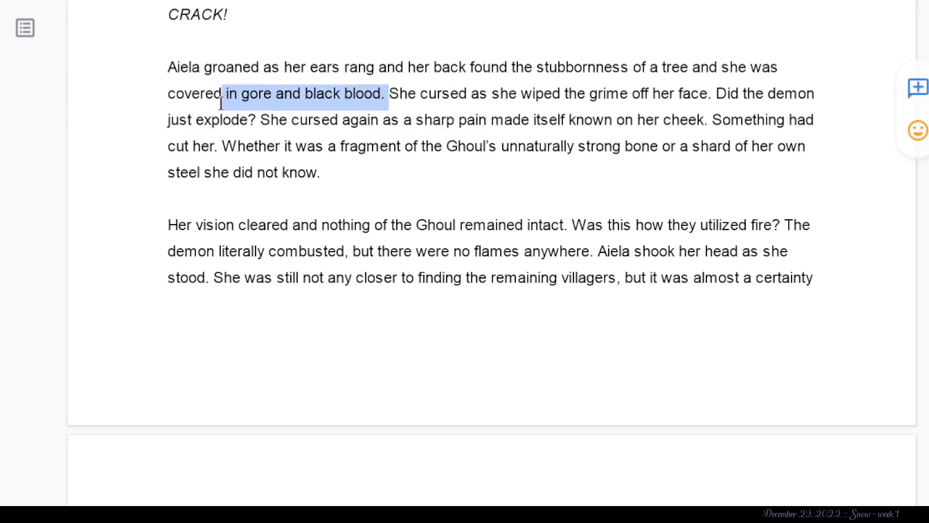
{"action": "left_click", "coordinate": [223, 99]}
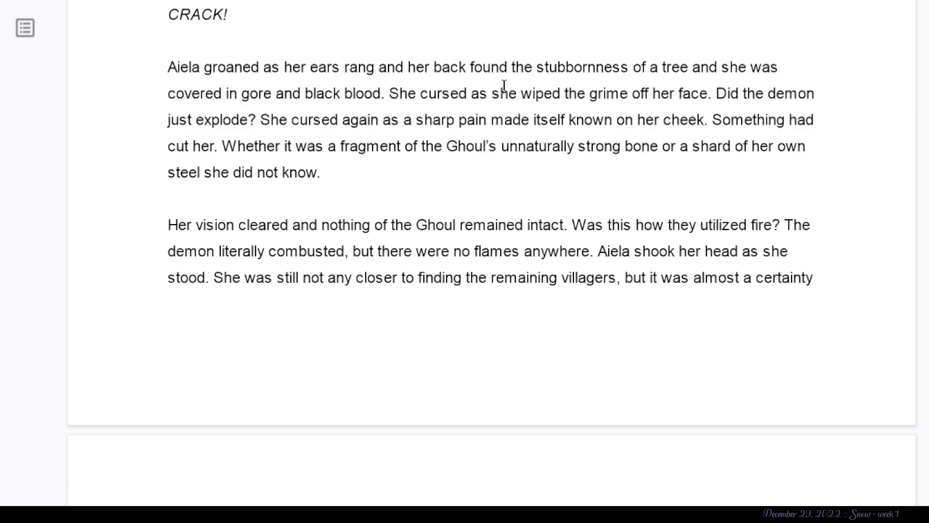
{"action": "left_click_drag", "start_coordinate": [386, 94], "coordinate": [169, 77]}
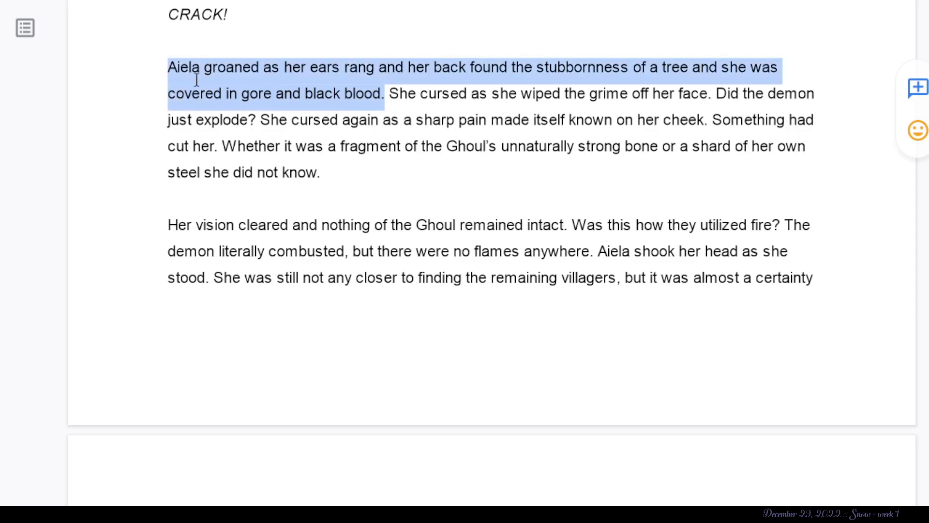
{"action": "left_click", "coordinate": [518, 174]}
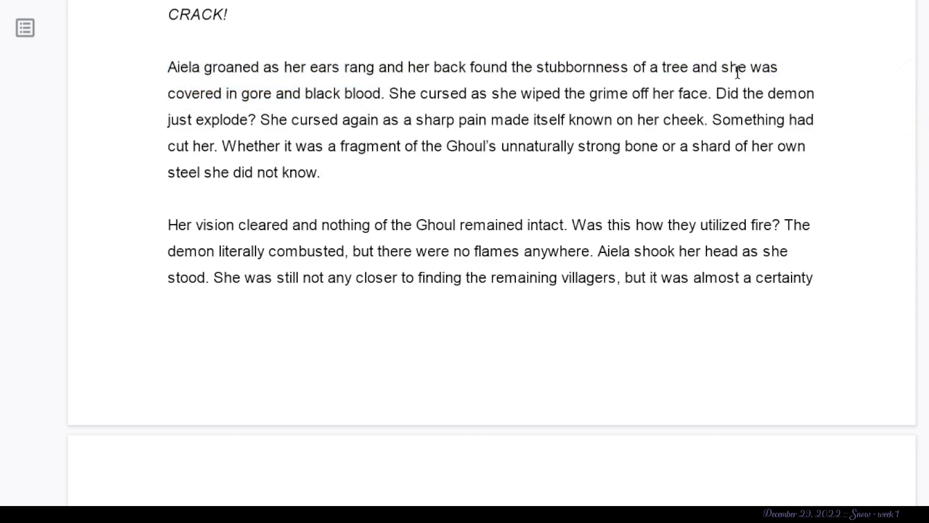
- Search the web for Phyrexian Obliterator images and view the creature artwork enlarged before returning to the document
{"action": "key", "text": "ctrl+t"}
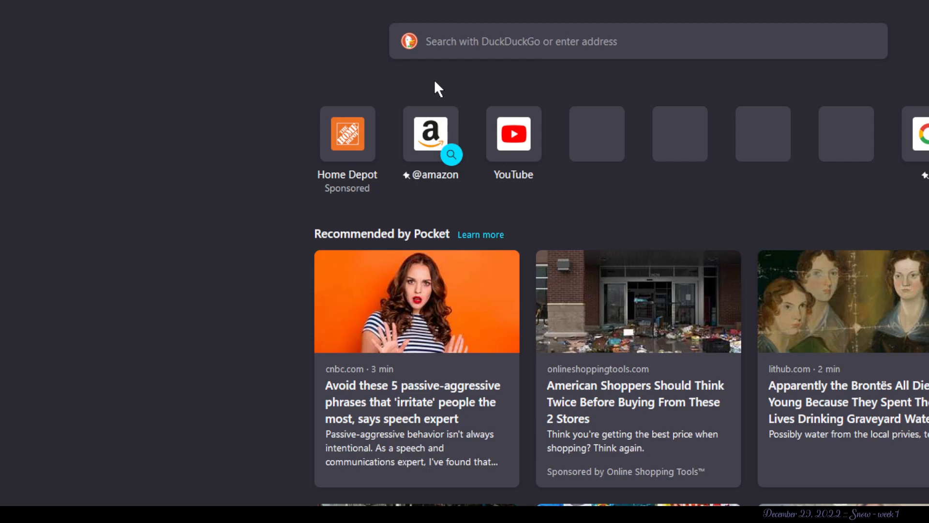
{"action": "key", "text": "Return"}
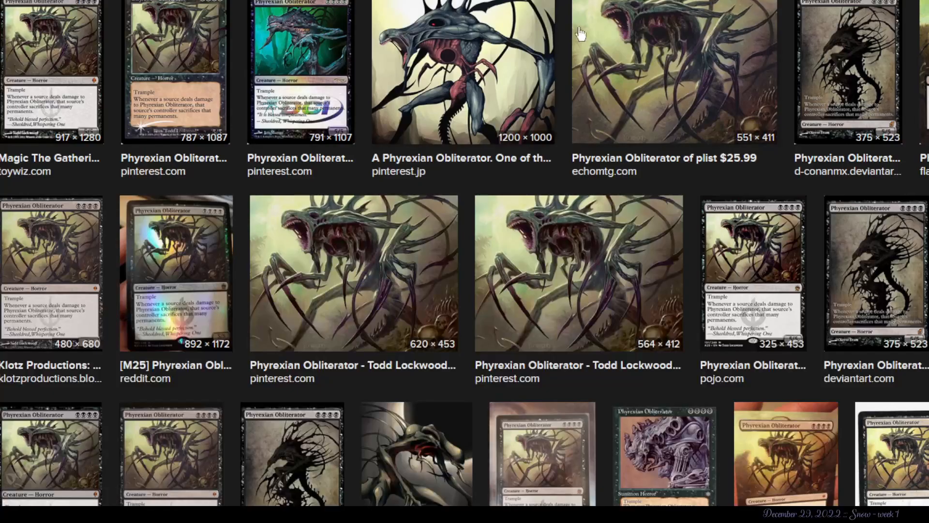
{"action": "left_click", "coordinate": [582, 60]}
{"action": "left_click", "coordinate": [380, 279]}
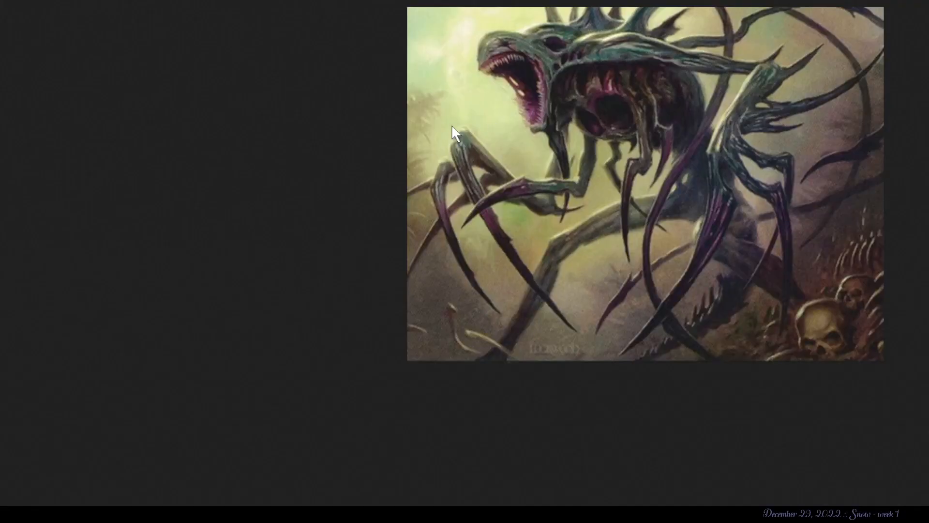
{"action": "left_click", "coordinate": [622, 83]}
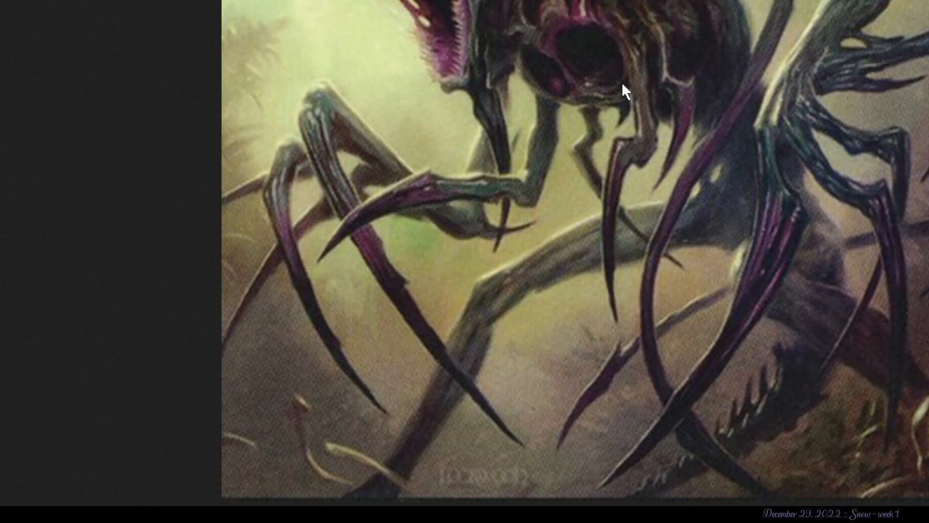
{"action": "key", "text": "alt+Left"}
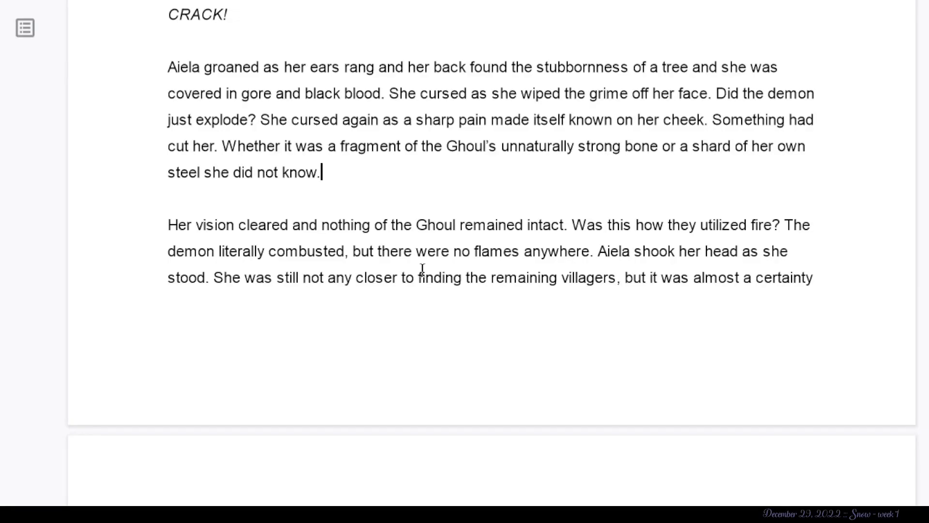
- Examine “Was this how they utilized fire?” and the following sentence about finding the remaining villagers
{"action": "scroll", "coordinate": [289, 336], "scroll_direction": "down", "scroll_amount": 3}
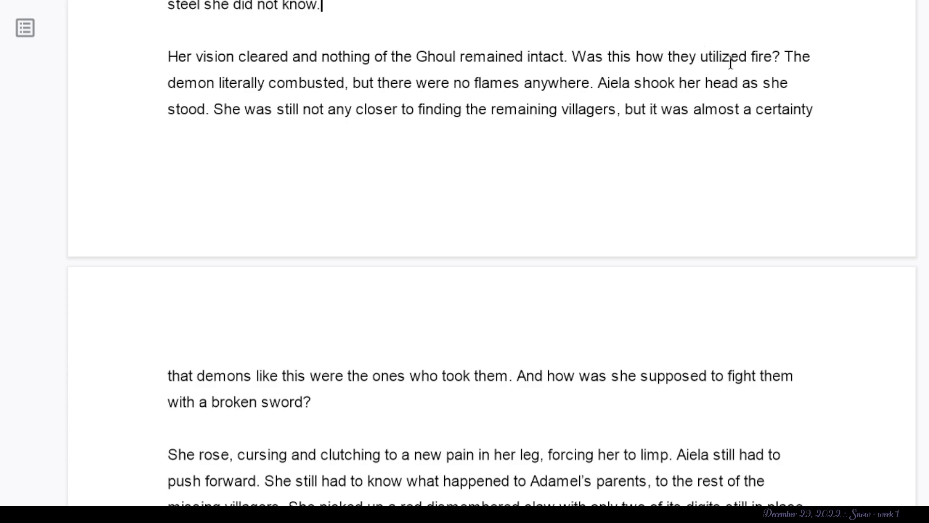
{"action": "left_click_drag", "start_coordinate": [784, 57], "coordinate": [560, 62]}
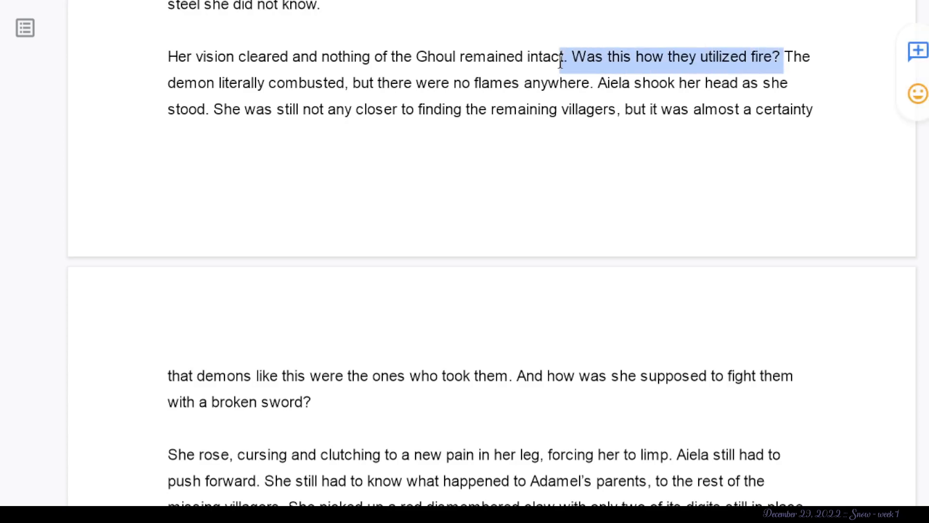
{"action": "left_click", "coordinate": [455, 135]}
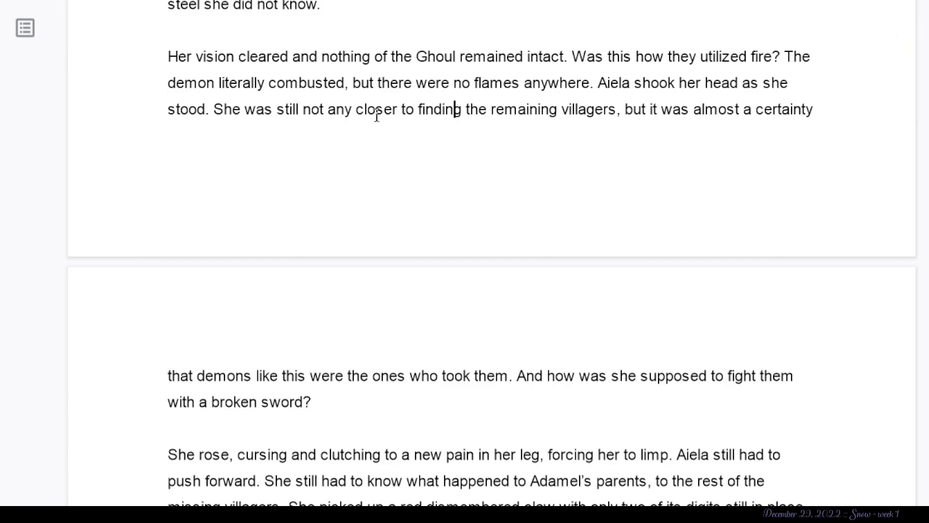
{"action": "left_click", "coordinate": [223, 110]}
{"action": "left_click_drag", "start_coordinate": [210, 111], "coordinate": [411, 164]}
{"action": "left_click", "coordinate": [411, 164]}
{"action": "scroll", "coordinate": [411, 165], "scroll_direction": "down", "scroll_amount": 1}
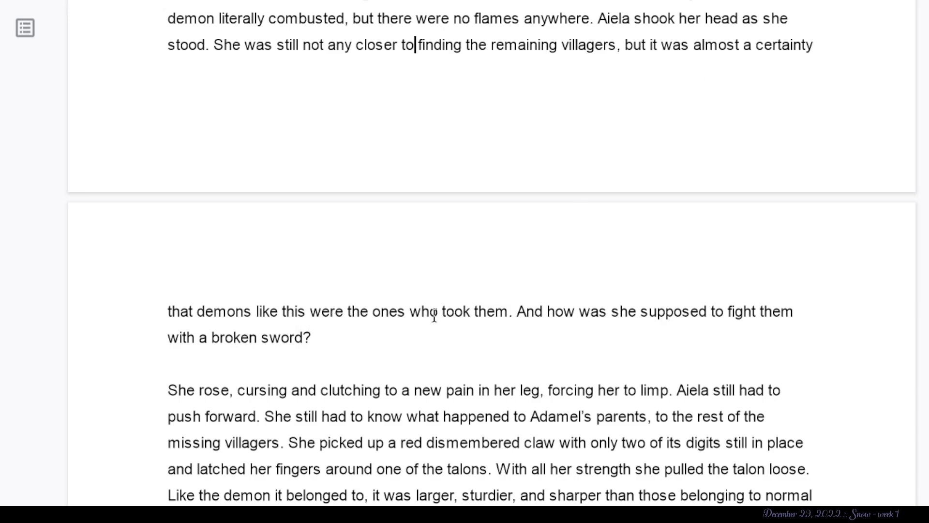
{"action": "right_click", "coordinate": [286, 23]}
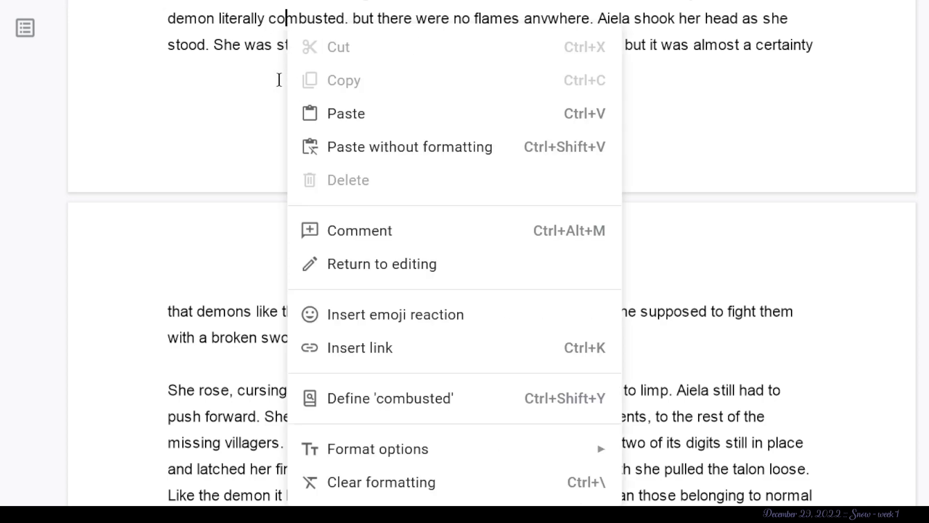
{"action": "left_click", "coordinate": [276, 79]}
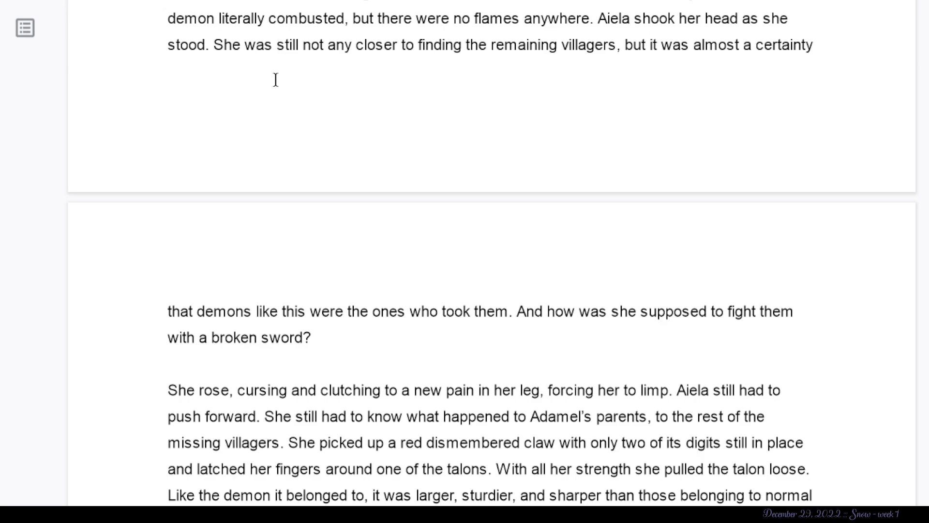
{"action": "right_click", "coordinate": [439, 247]}
{"action": "left_click", "coordinate": [341, 264]}
{"action": "right_click", "coordinate": [378, 335]}
{"action": "key", "text": "Escape"}
{"action": "key", "text": "Up"}
- Suggest a paragraph break after “She was still not any closer to finding the remaining villagers,”
{"action": "scroll", "coordinate": [437, 207], "scroll_direction": "up", "scroll_amount": 1}
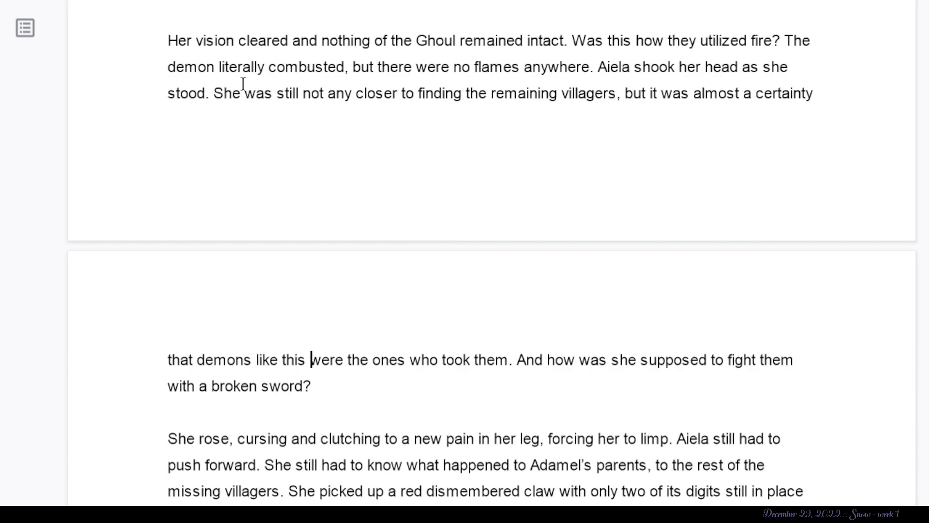
{"action": "left_click_drag", "start_coordinate": [214, 92], "coordinate": [415, 86]}
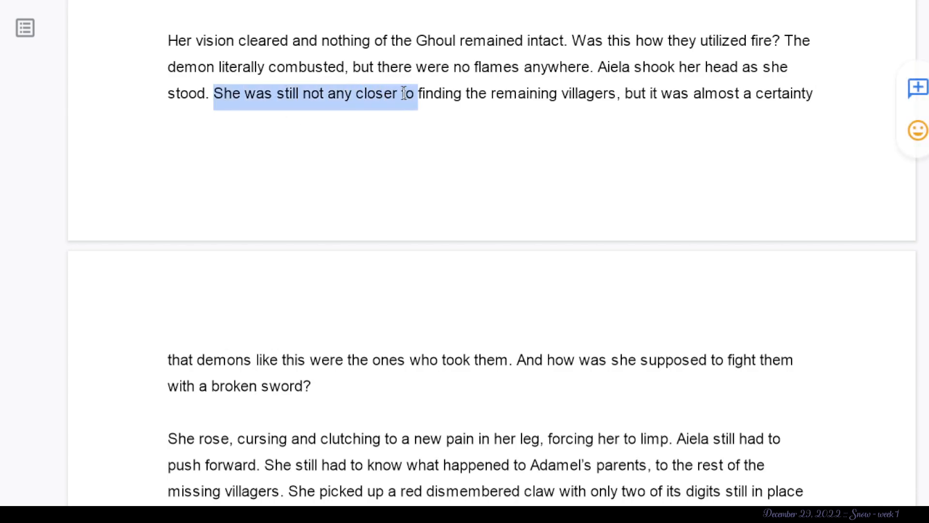
{"action": "left_click", "coordinate": [620, 93]}
{"action": "key", "text": "Return"}
{"action": "scroll", "coordinate": [488, 273], "scroll_direction": "down", "scroll_amount": 1}
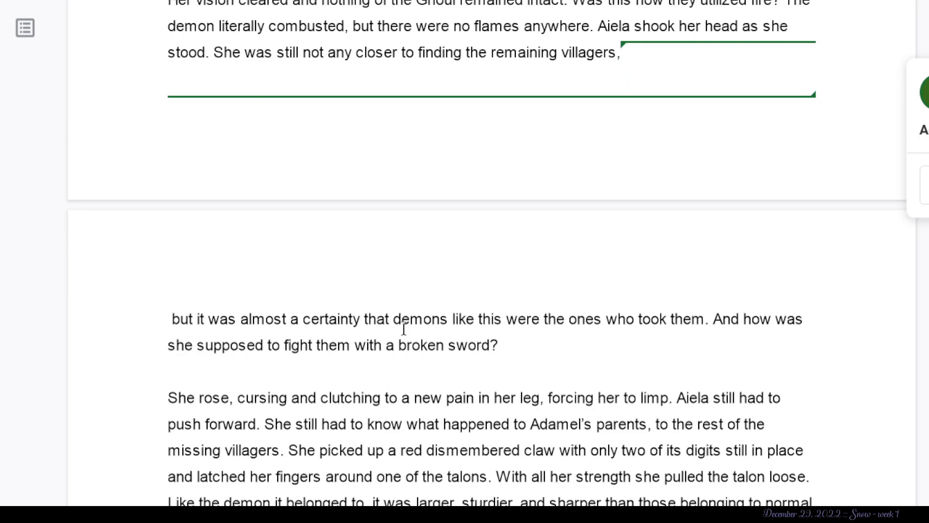
- Suggest a paragraph break after “the ones who took them.” and the deletion of “And how was she supposed to fight them with a broken sword?”
{"action": "left_click", "coordinate": [708, 321]}
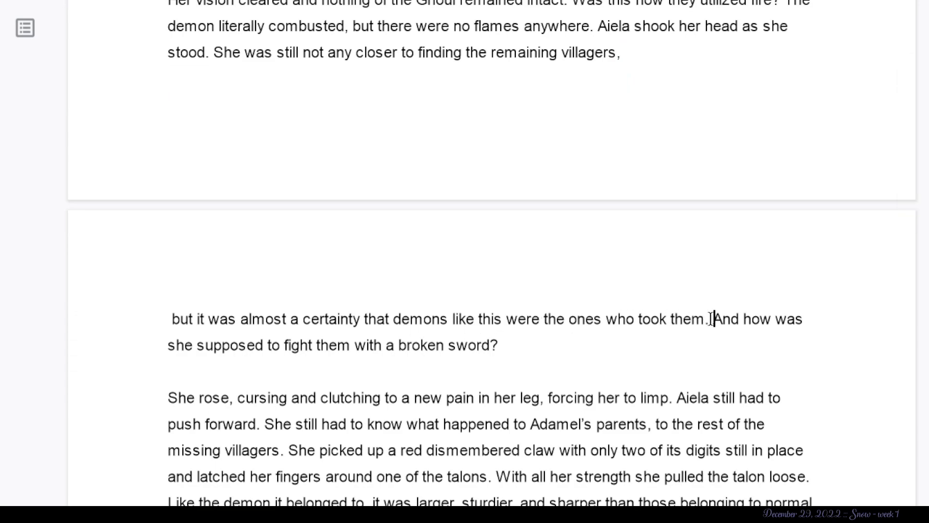
{"action": "key", "text": "Return"}
{"action": "scroll", "coordinate": [710, 319], "scroll_direction": "down", "scroll_amount": 3}
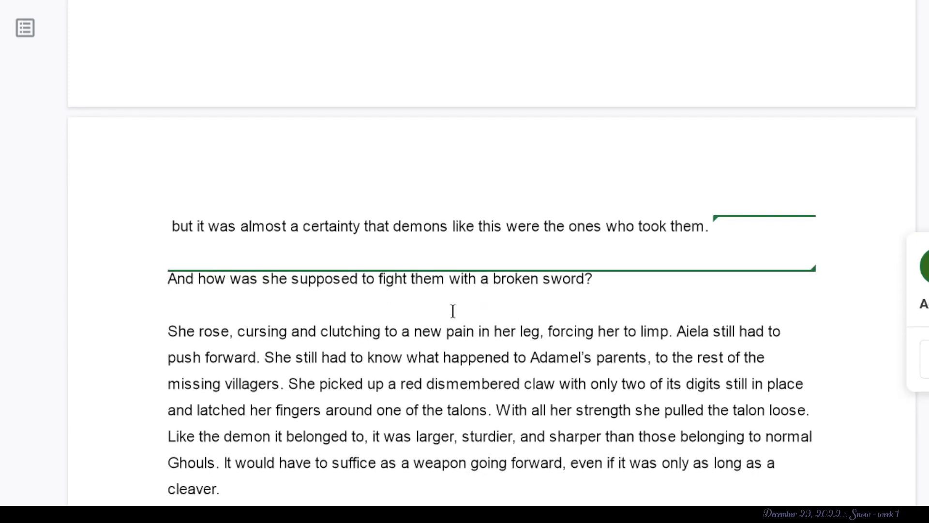
{"action": "left_click_drag", "start_coordinate": [632, 269], "coordinate": [96, 258]}
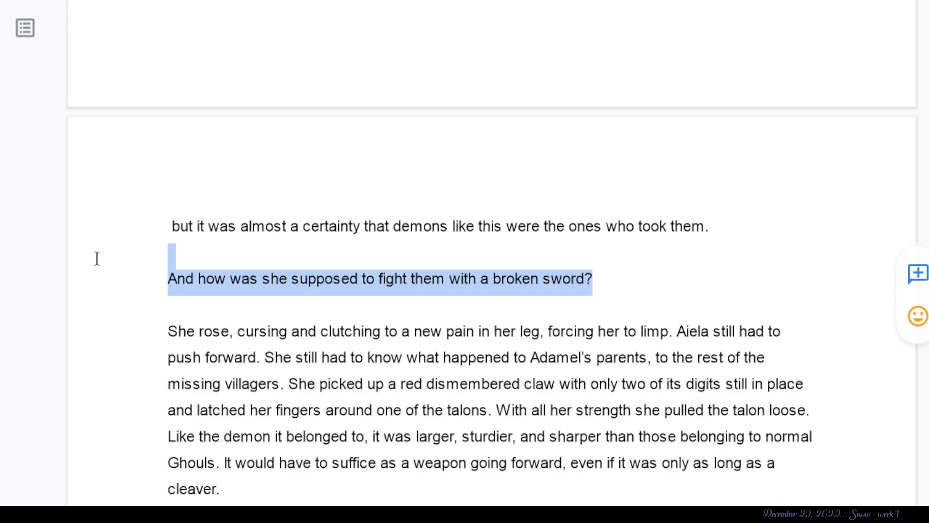
{"action": "key", "text": "BackSpace"}
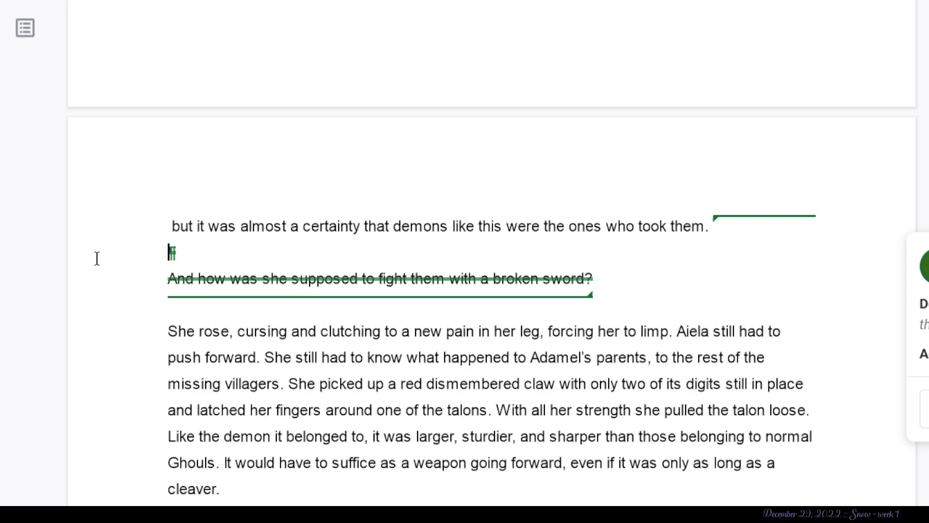
- Suggest deleting the talon description from within “larger, sturdier, and sharper” through “suffice as a weapon going”
{"action": "scroll", "coordinate": [97, 258], "scroll_direction": "up", "scroll_amount": 10}
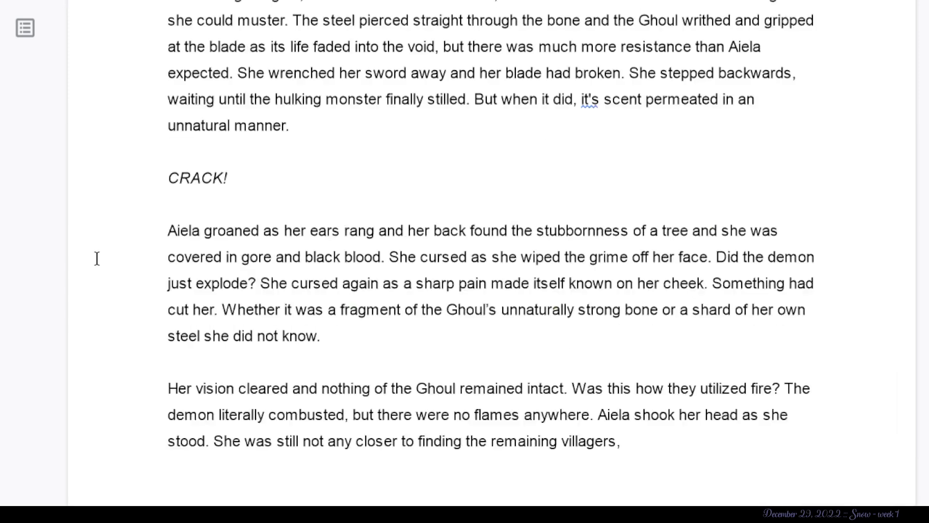
{"action": "scroll", "coordinate": [97, 258], "scroll_direction": "up", "scroll_amount": 3}
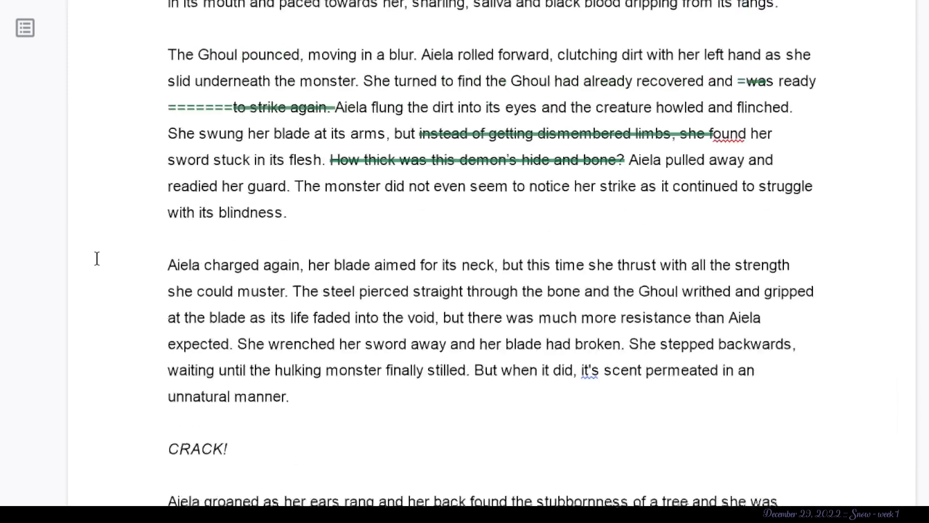
{"action": "scroll", "coordinate": [97, 258], "scroll_direction": "down", "scroll_amount": 7}
{"action": "scroll", "coordinate": [97, 258], "scroll_direction": "down", "scroll_amount": 15}
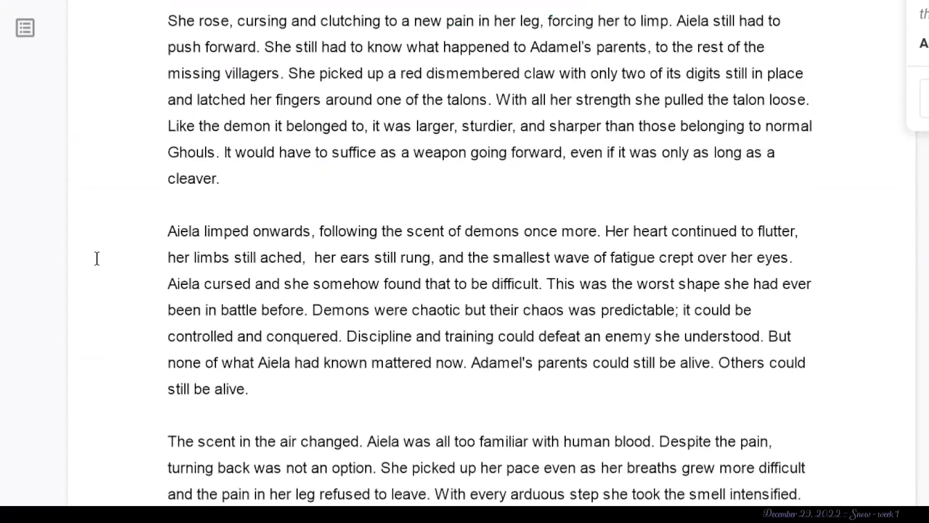
{"action": "scroll", "coordinate": [96, 258], "scroll_direction": "down", "scroll_amount": 1}
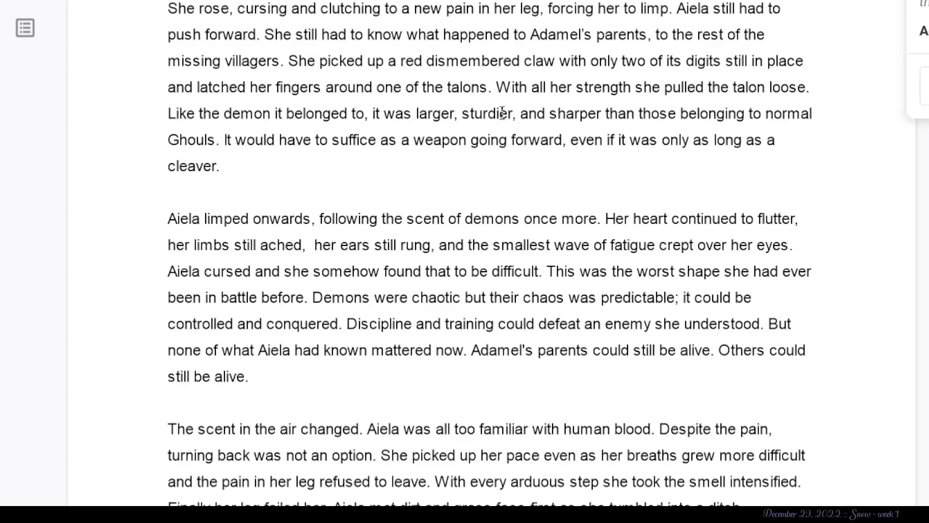
{"action": "scroll", "coordinate": [523, 114], "scroll_direction": "down", "scroll_amount": 1}
{"action": "left_click_drag", "start_coordinate": [507, 109], "coordinate": [424, 86]}
{"action": "key", "text": "BackSpace"}
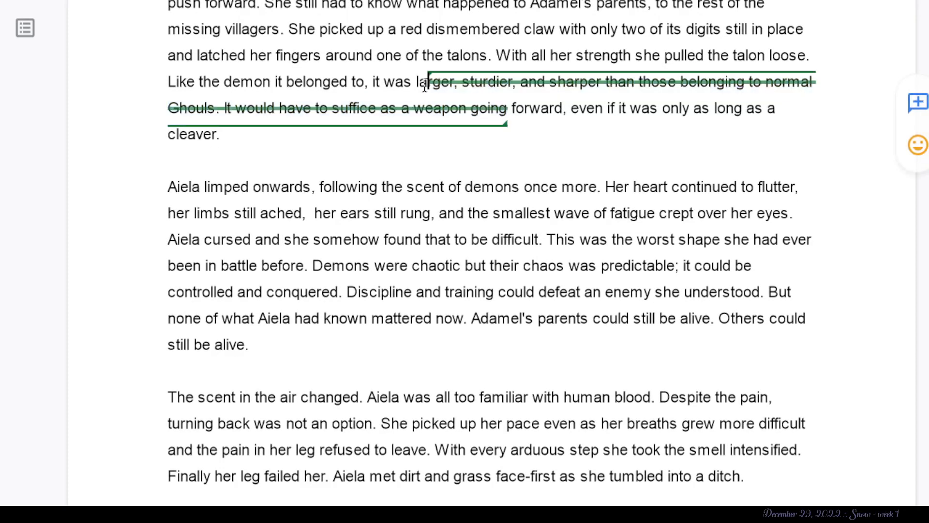
- Suggest deleting “Aiela limped onwards” through “her limbs still ached,” and most of the words “still rung, and the smallest”
{"action": "scroll", "coordinate": [263, 357], "scroll_direction": "down", "scroll_amount": 2}
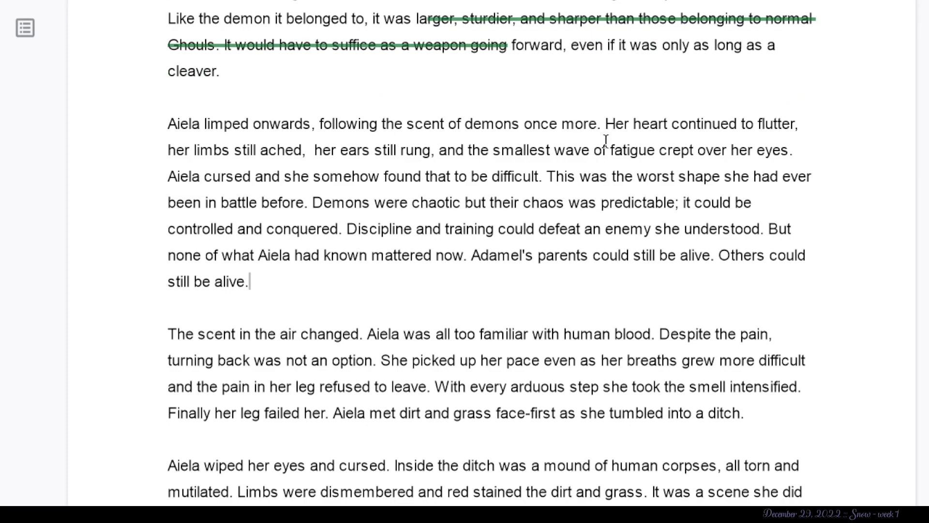
{"action": "left_click_drag", "start_coordinate": [600, 125], "coordinate": [339, 132]}
{"action": "left_click", "coordinate": [624, 127]}
{"action": "left_click_drag", "start_coordinate": [320, 154], "coordinate": [317, 106]}
{"action": "key", "text": "BackSpace"}
{"action": "left_click_drag", "start_coordinate": [515, 162], "coordinate": [383, 154]}
{"action": "key", "text": "BackSpace"}
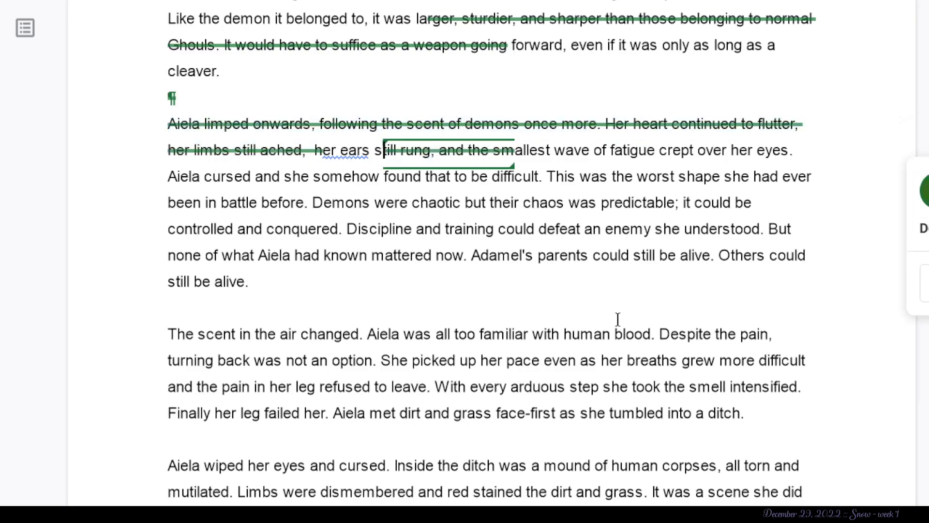
- Suggest a paragraph break between “been in battle before.” and “Demons were chaotic but their chaos was predictable”
{"action": "left_click", "coordinate": [556, 228]}
{"action": "left_click_drag", "start_coordinate": [313, 202], "coordinate": [458, 207]}
{"action": "left_click", "coordinate": [312, 203]}
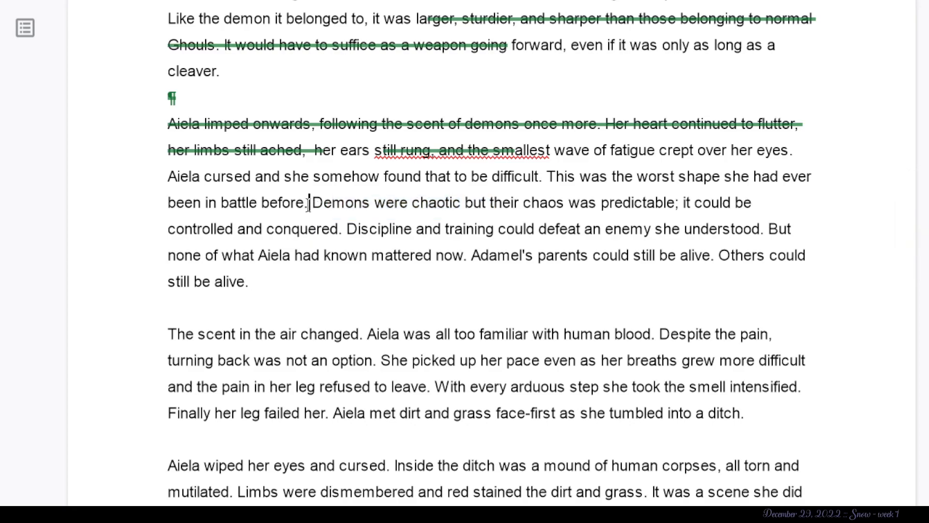
{"action": "key", "text": "Return"}
{"action": "key", "text": "Return"}
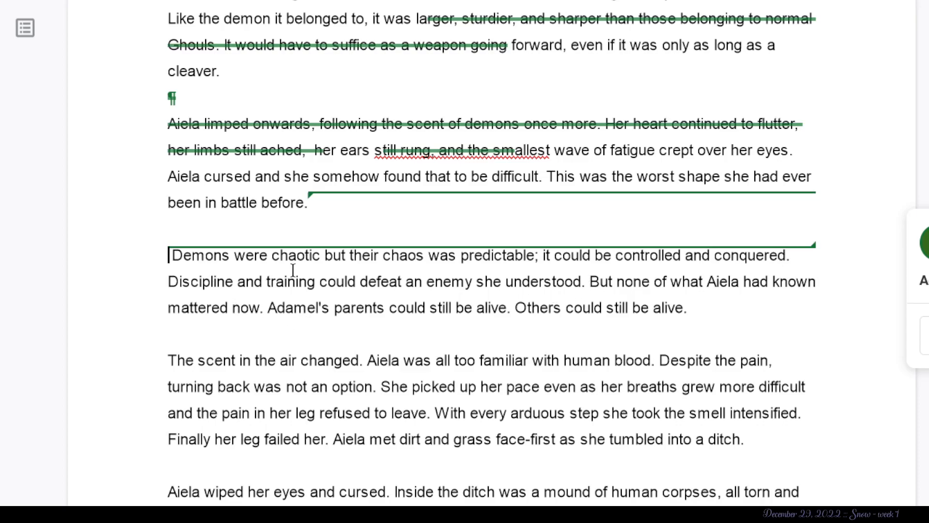
- Suggest deleting “But none of what Aiela had known mattered now. Adamel's parents could still be alive.”
{"action": "left_click_drag", "start_coordinate": [585, 282], "coordinate": [121, 282]}
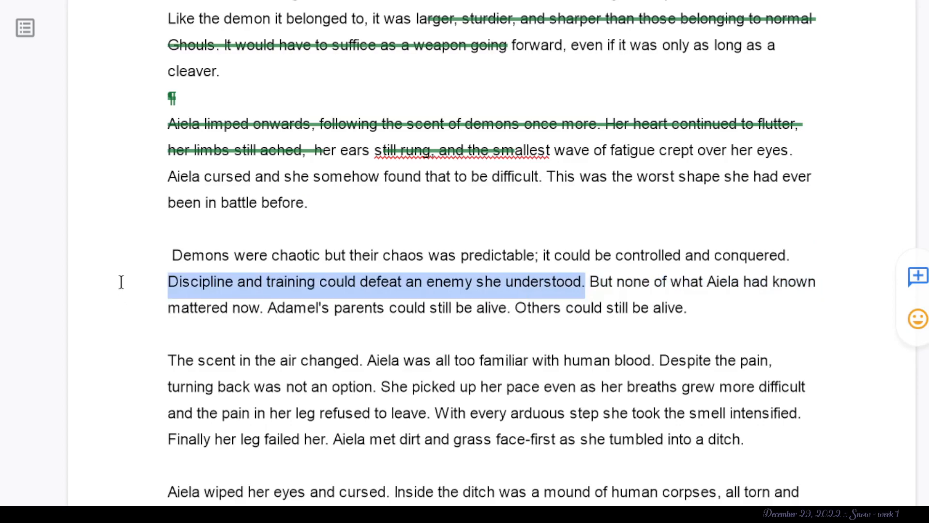
{"action": "left_click", "coordinate": [601, 288]}
{"action": "left_click_drag", "start_coordinate": [278, 309], "coordinate": [586, 285]}
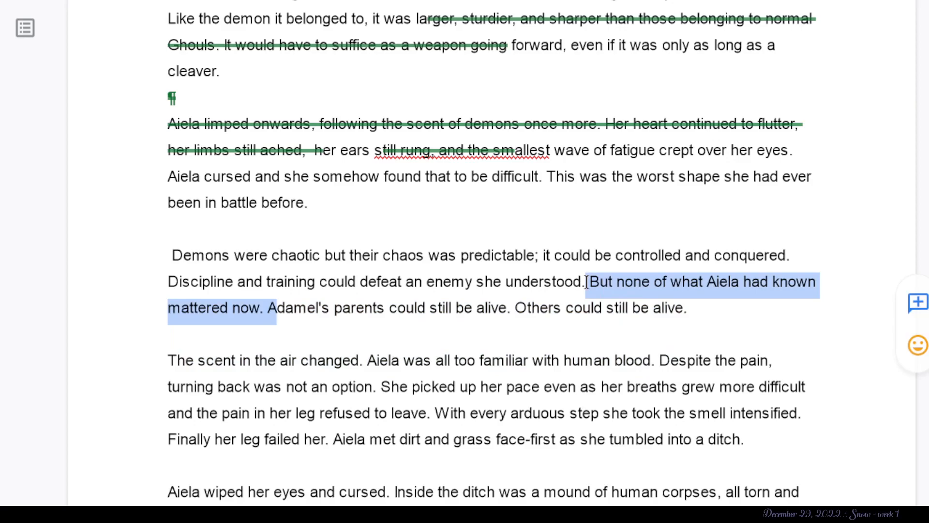
{"action": "key", "text": "BackSpace"}
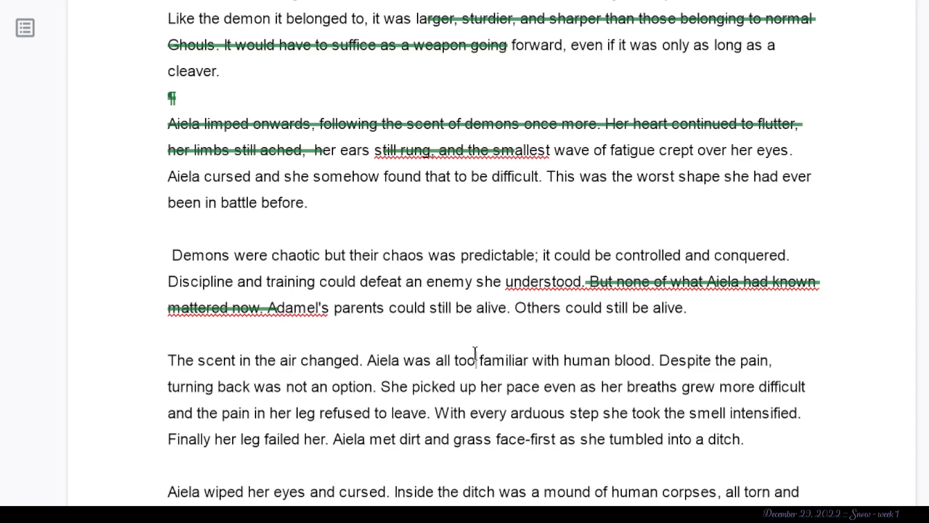
{"action": "left_click_drag", "start_coordinate": [512, 308], "coordinate": [253, 317]}
{"action": "key", "text": "BackSpace"}
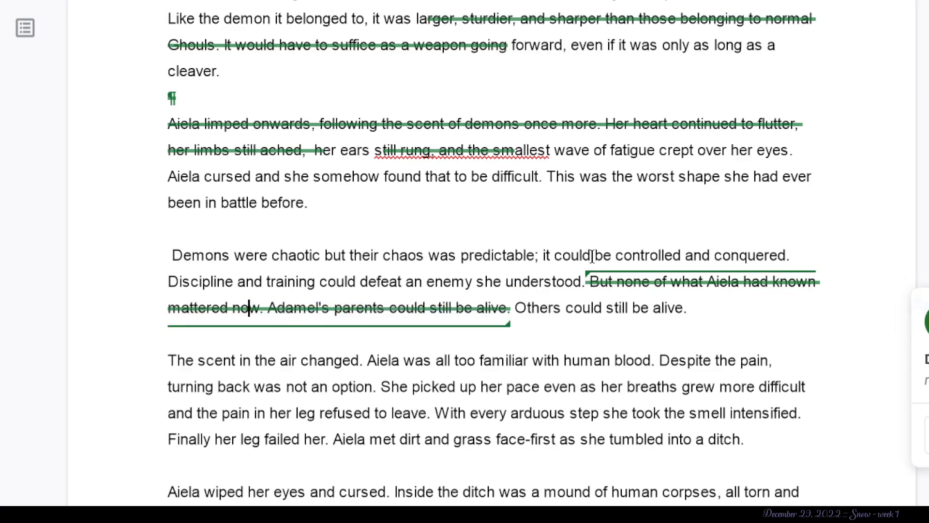
- Suggest square brackets around “smell intensified.” in the paragraph about the changing scent
{"action": "scroll", "coordinate": [630, 218], "scroll_direction": "down", "scroll_amount": 5}
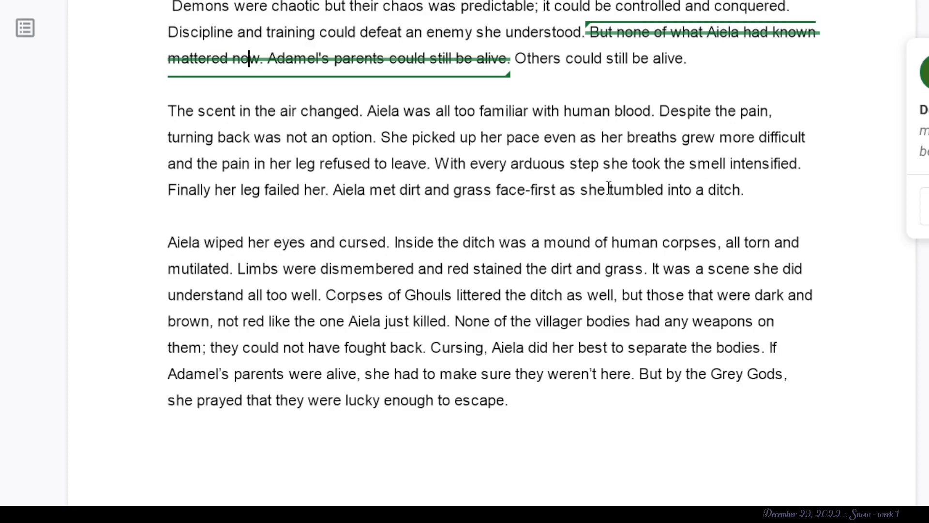
{"action": "left_click", "coordinate": [689, 163]}
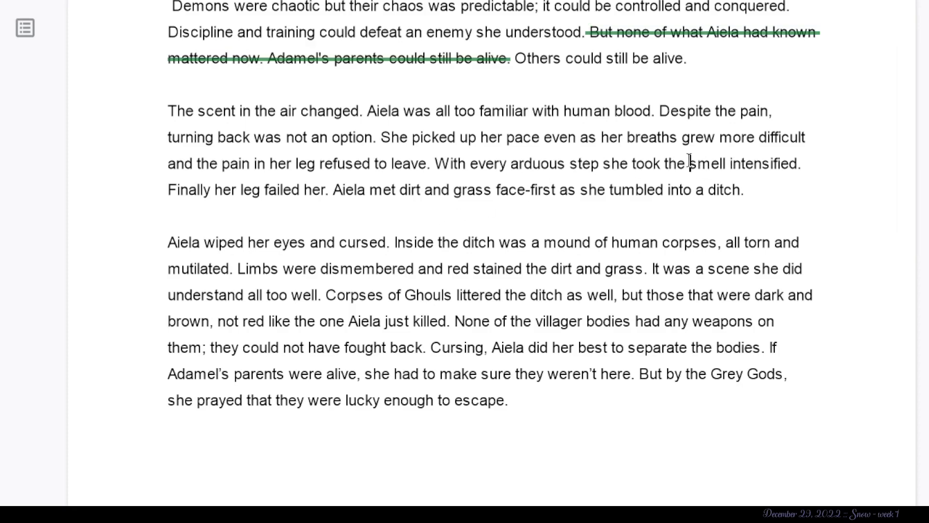
{"action": "type", "text": "p"}
{"action": "key", "text": "BackSpace"}
{"action": "left_click", "coordinate": [806, 165]}
{"action": "type", "text": "]"}
{"action": "left_click", "coordinate": [281, 257]}
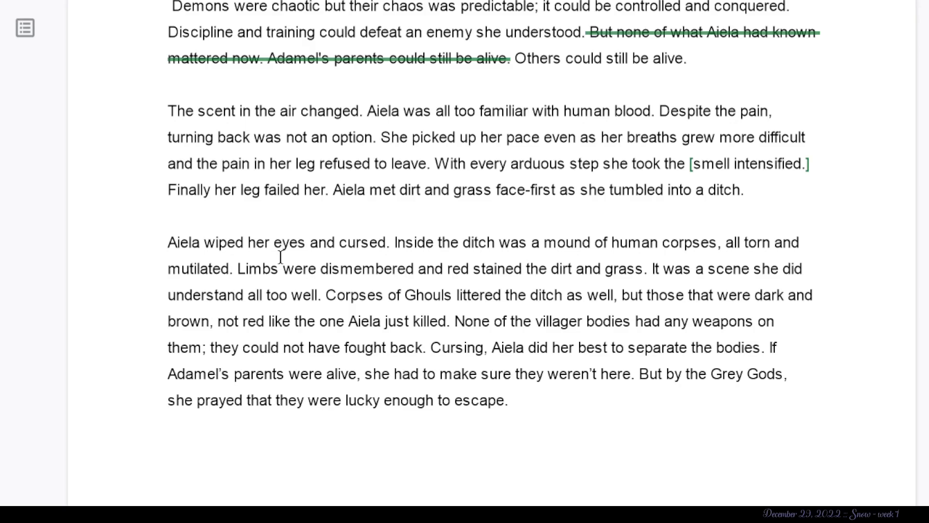
- Suggest replacing “red” with “blood” in the sentence about dismembered limbs and stained dirt and grass
{"action": "scroll", "coordinate": [282, 244], "scroll_direction": "down", "scroll_amount": 1}
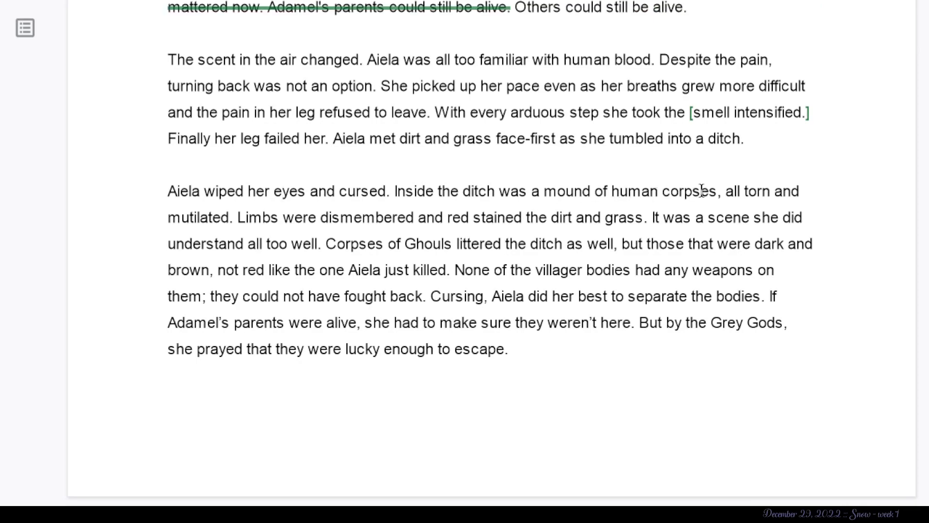
{"action": "left_click_drag", "start_coordinate": [726, 191], "coordinate": [159, 202]}
{"action": "left_click", "coordinate": [251, 295]}
{"action": "left_click_drag", "start_coordinate": [649, 217], "coordinate": [516, 209]}
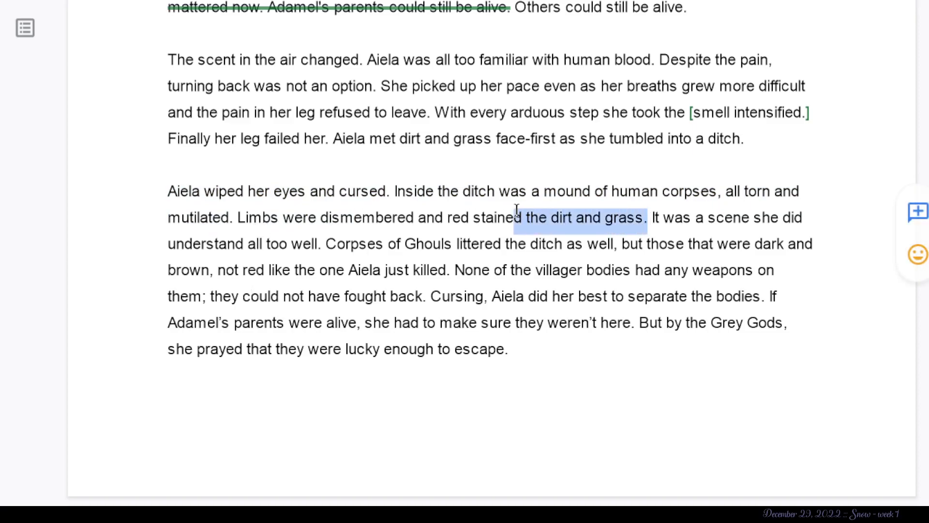
{"action": "double_click", "coordinate": [450, 218]}
{"action": "type", "text": "blood"}
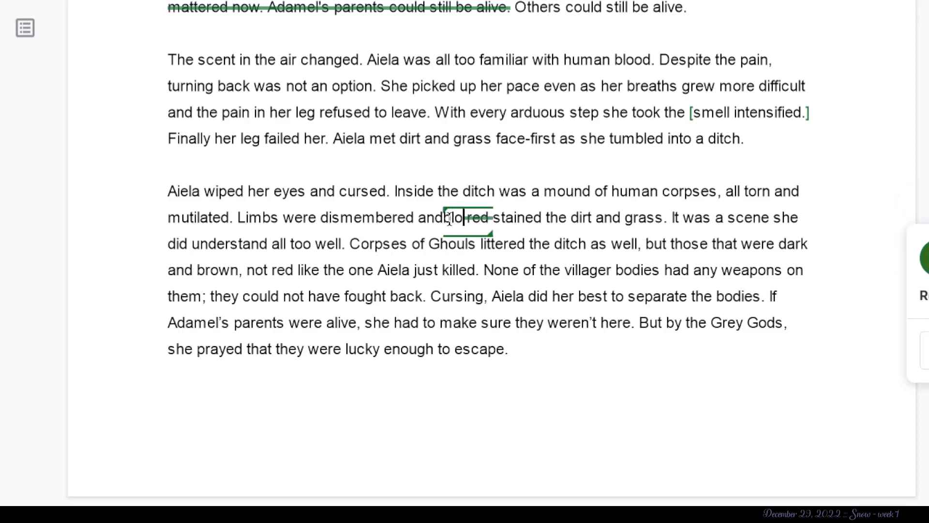
{"action": "left_click", "coordinate": [741, 270]}
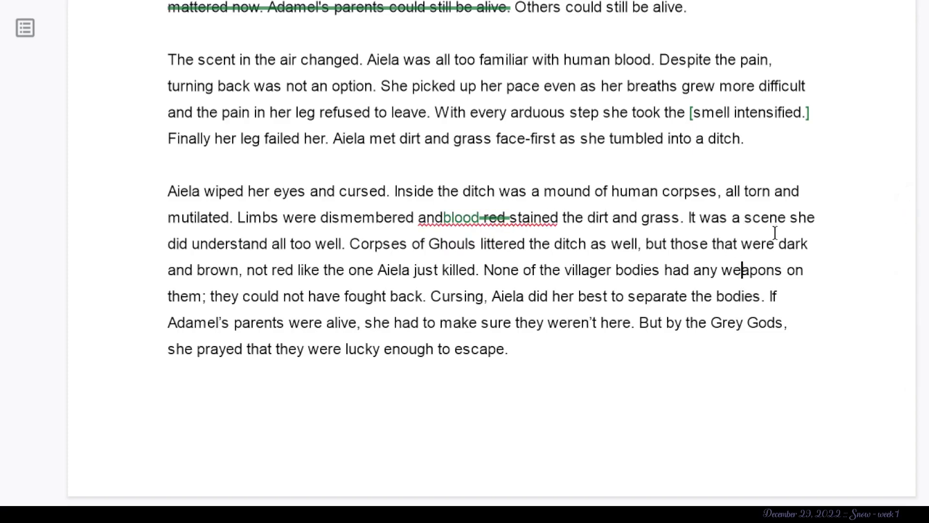
- Suggest deleting “It was a scene she did understand all too well” from the ditch paragraph
{"action": "left_click_drag", "start_coordinate": [338, 244], "coordinate": [682, 216]}
{"action": "key", "text": "BackSpace"}
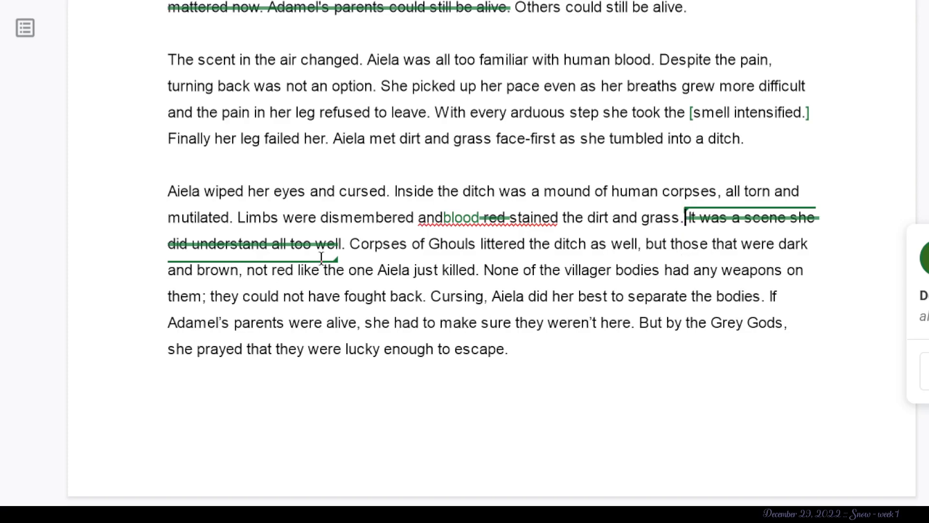
{"action": "left_click", "coordinate": [476, 273]}
{"action": "left_click_drag", "start_coordinate": [476, 273], "coordinate": [453, 276]}
{"action": "right_click", "coordinate": [519, 319]}
{"action": "left_click", "coordinate": [475, 266]}
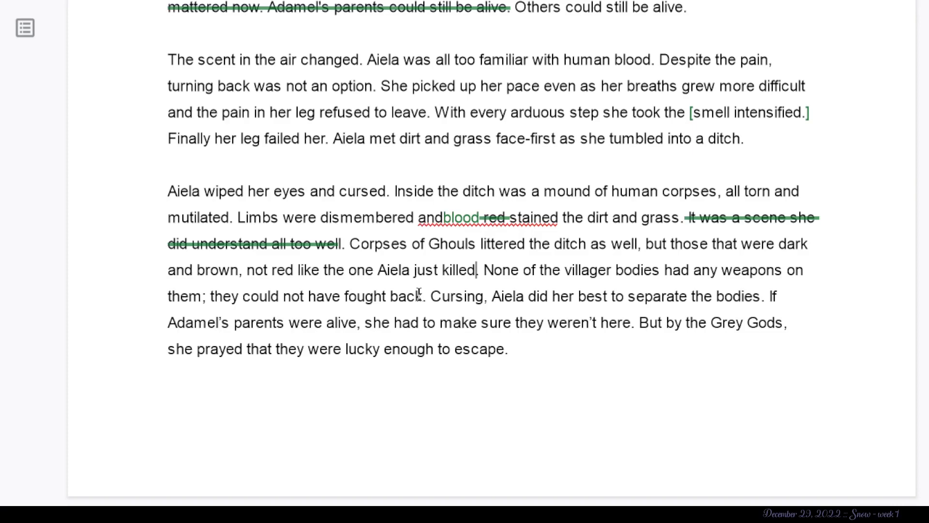
- Examine the rest of the ditch paragraph, from the unarmed villagers to Adamel's parents and the Grey Gods, and the following page's opening
{"action": "scroll", "coordinate": [419, 295], "scroll_direction": "down", "scroll_amount": 1}
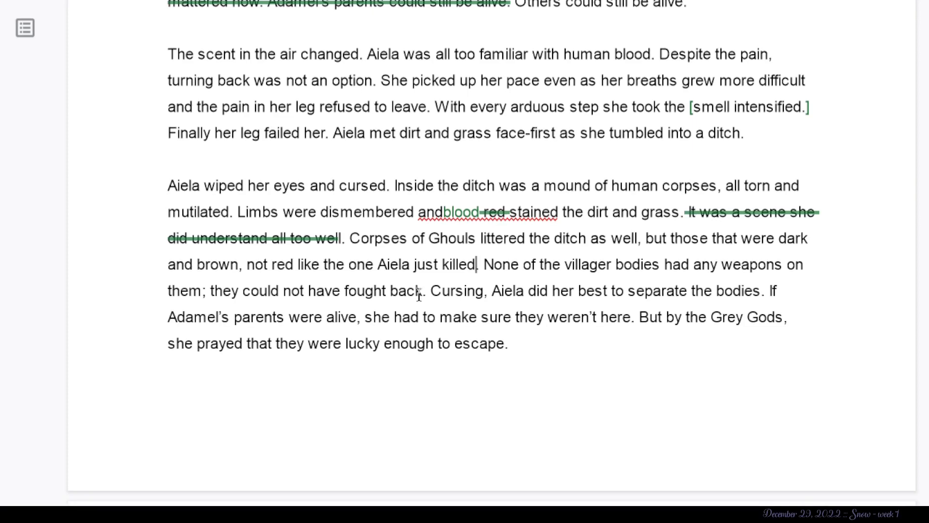
{"action": "left_click", "coordinate": [428, 291]}
{"action": "scroll", "coordinate": [467, 327], "scroll_direction": "down", "scroll_amount": 1}
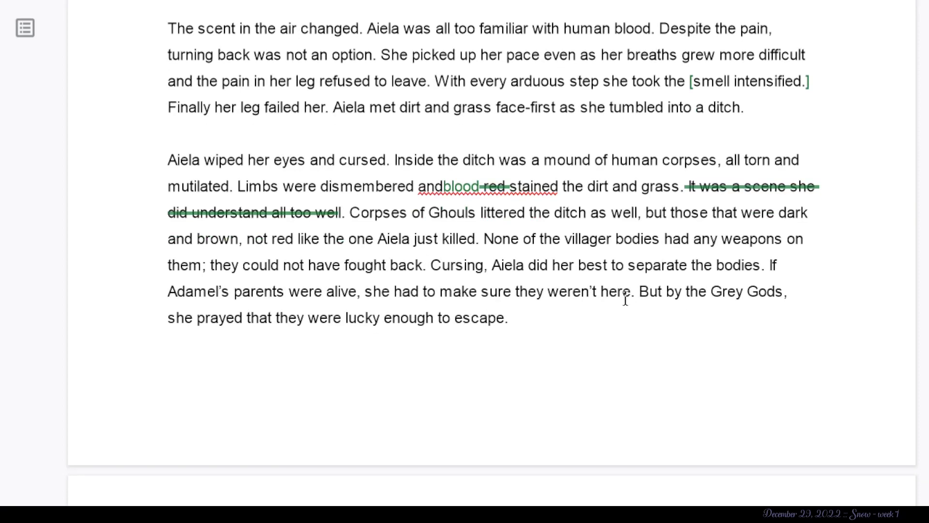
{"action": "left_click_drag", "start_coordinate": [640, 291], "coordinate": [548, 281]}
{"action": "right_click", "coordinate": [549, 285]}
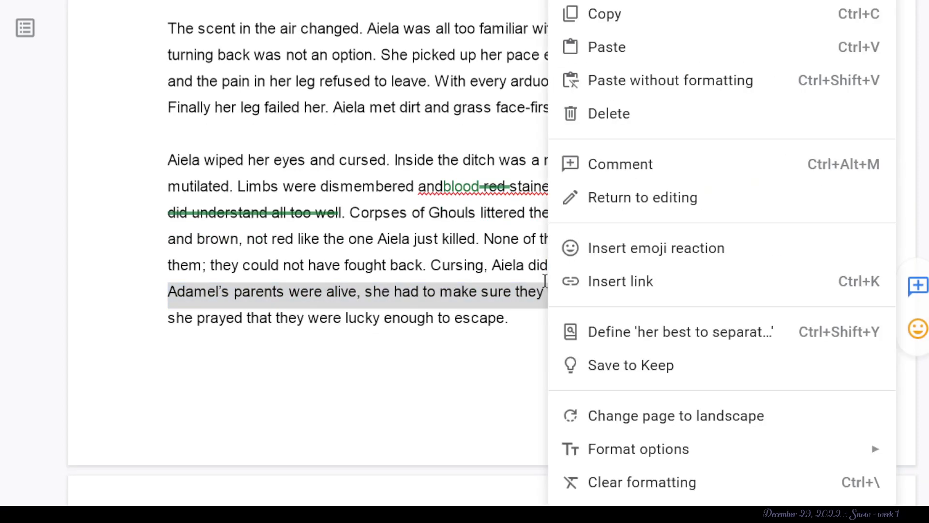
{"action": "left_click", "coordinate": [454, 290]}
{"action": "scroll", "coordinate": [699, 201], "scroll_direction": "down", "scroll_amount": 2}
{"action": "scroll", "coordinate": [328, 338], "scroll_direction": "down", "scroll_amount": 1}
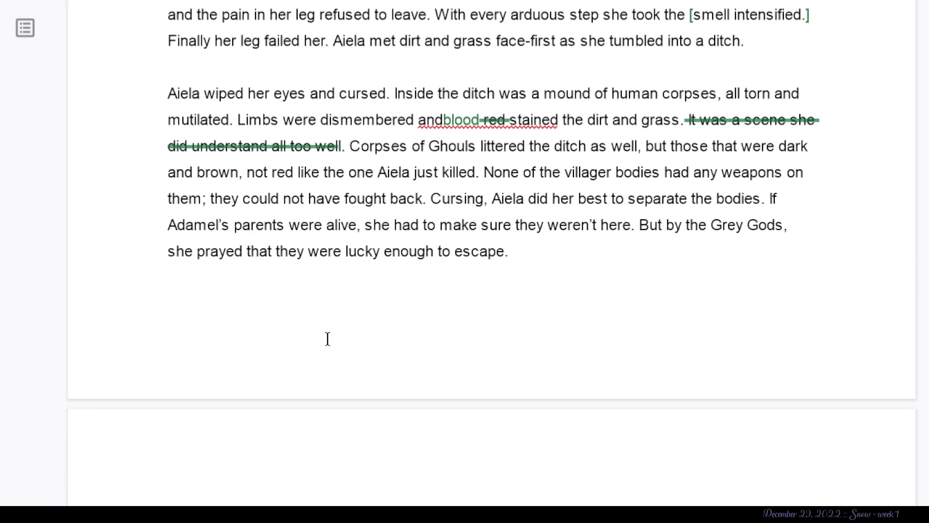
{"action": "scroll", "coordinate": [327, 339], "scroll_direction": "down", "scroll_amount": 2}
{"action": "left_click_drag", "start_coordinate": [523, 178], "coordinate": [276, 149]}
{"action": "scroll", "coordinate": [278, 155], "scroll_direction": "down", "scroll_amount": 5}
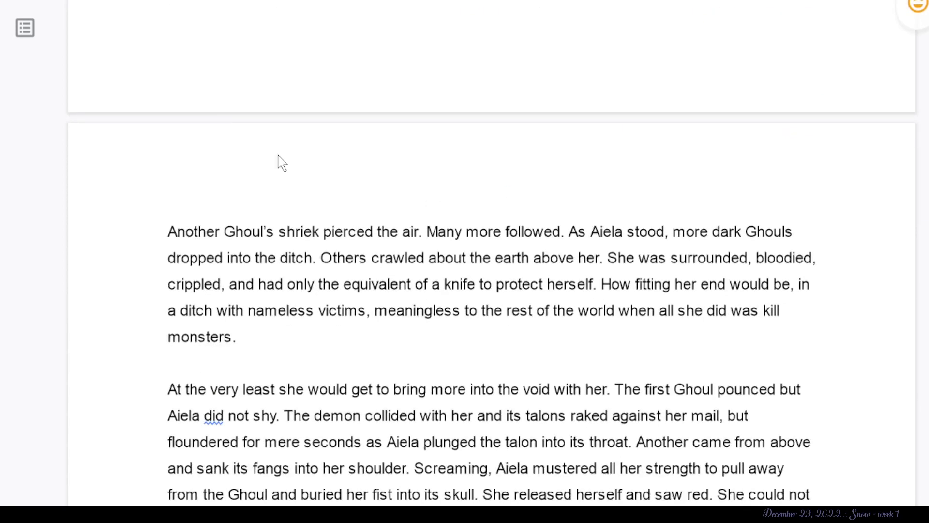
{"action": "right_click", "coordinate": [278, 155]}
{"action": "left_click", "coordinate": [191, 279]}
- Suggest deleting “and had only the equivalent of a knife to protect herself.” after “surrounded, bloodied, crippled,”
{"action": "scroll", "coordinate": [190, 276], "scroll_direction": "down", "scroll_amount": 2}
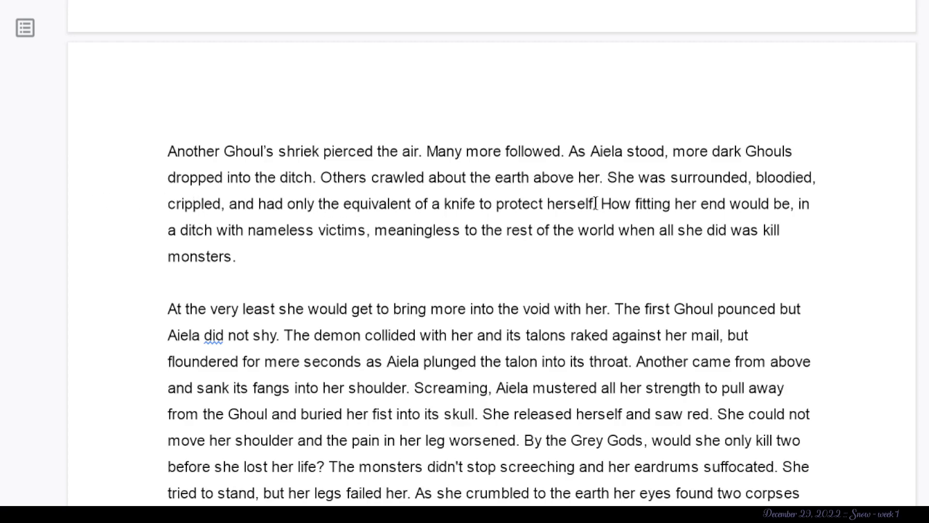
{"action": "left_click_drag", "start_coordinate": [596, 203], "coordinate": [602, 183]}
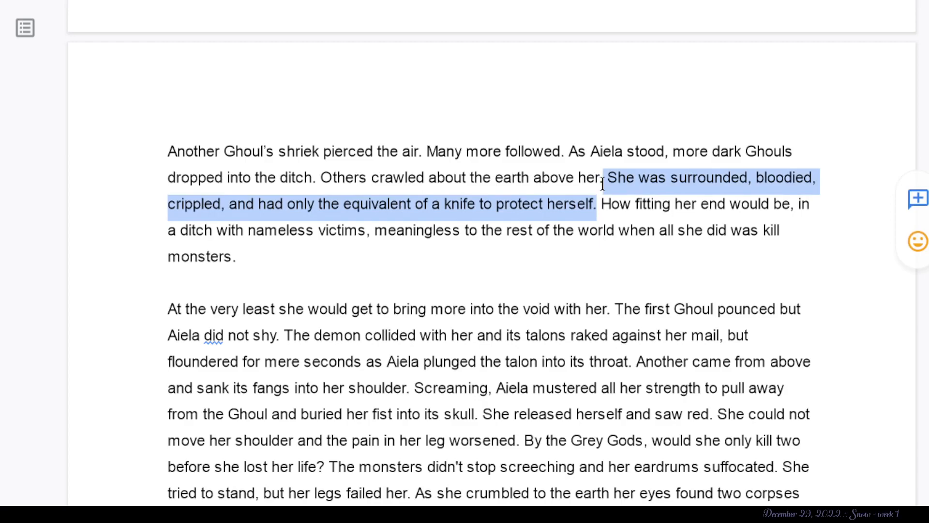
{"action": "left_click", "coordinate": [588, 250]}
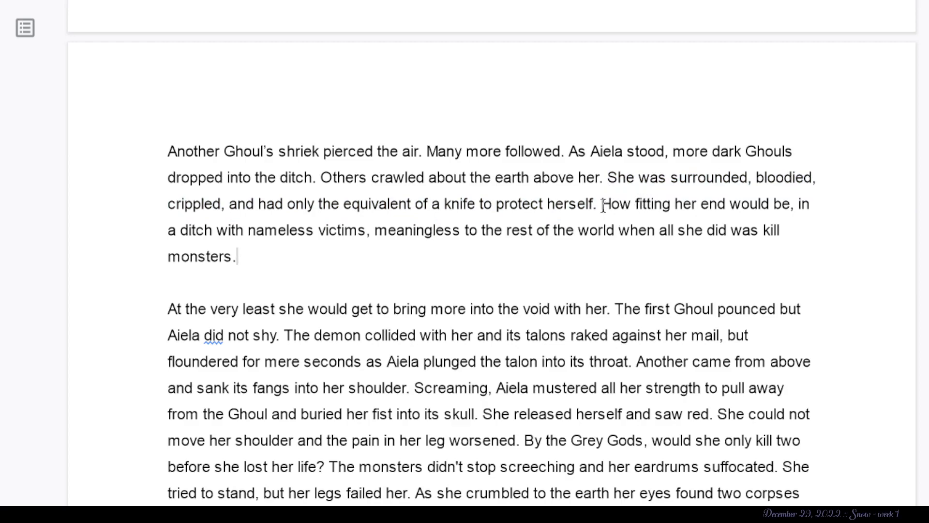
{"action": "left_click_drag", "start_coordinate": [603, 204], "coordinate": [233, 202]}
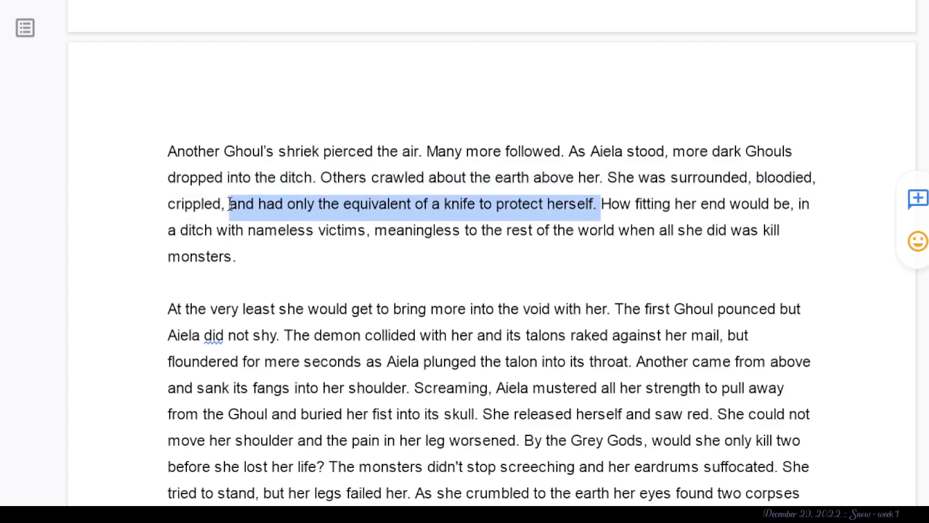
{"action": "key", "text": "BackSpace"}
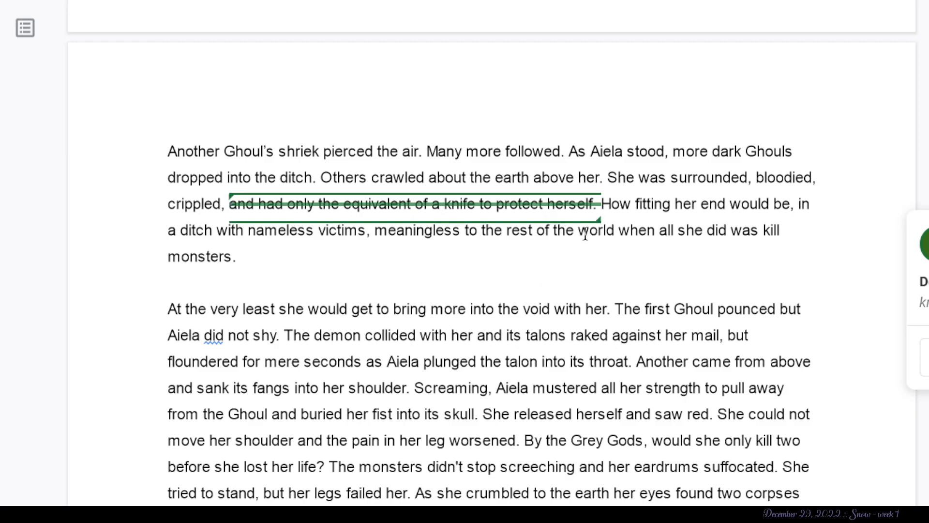
- Suggest a paragraph break with a blank line before “How fitting her end would be, in a ditch with nameless victims”
{"action": "left_click", "coordinate": [551, 250]}
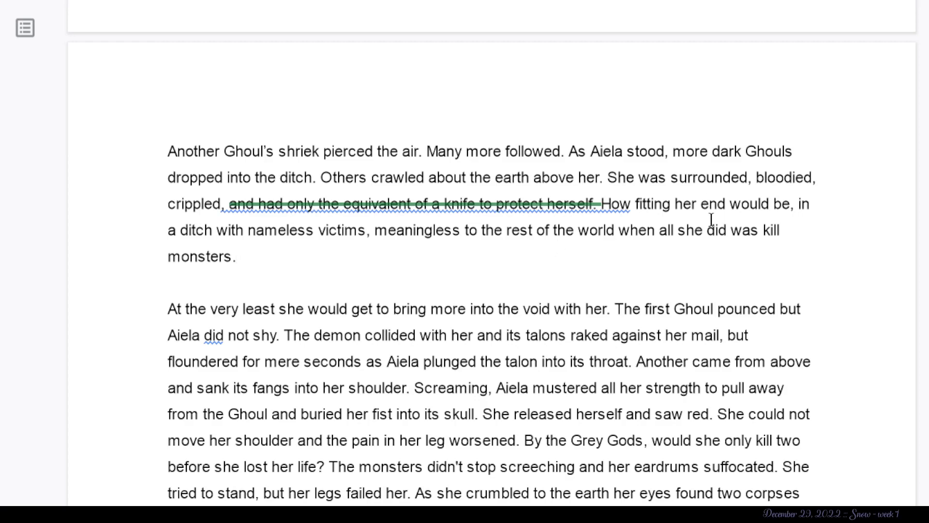
{"action": "left_click_drag", "start_coordinate": [602, 204], "coordinate": [815, 203]}
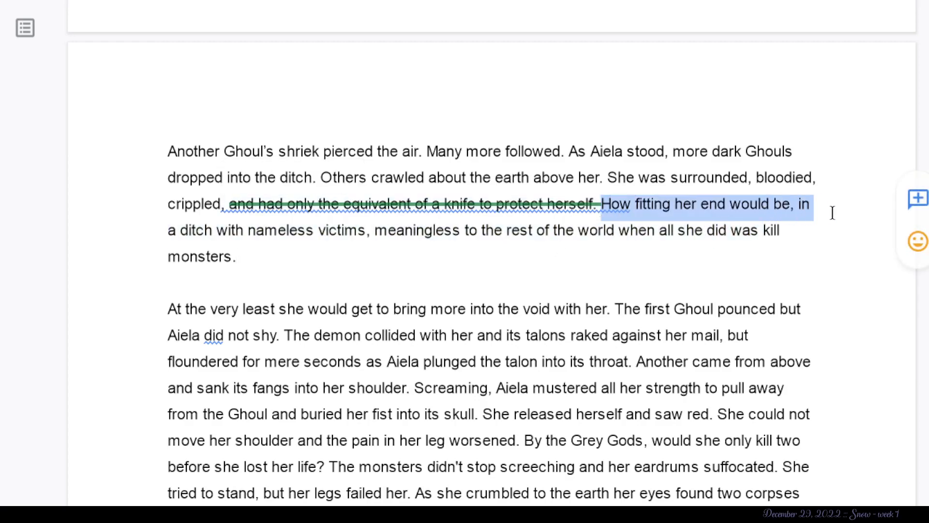
{"action": "left_click", "coordinate": [602, 204]}
{"action": "key", "text": "Return"}
{"action": "key", "text": "Return"}
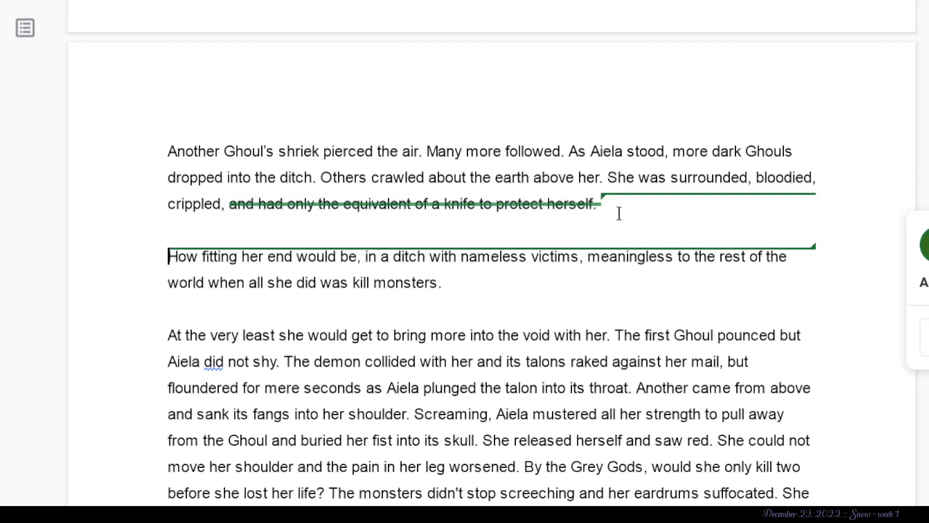
{"action": "left_click_drag", "start_coordinate": [357, 256], "coordinate": [123, 262]}
{"action": "left_click", "coordinate": [478, 257]}
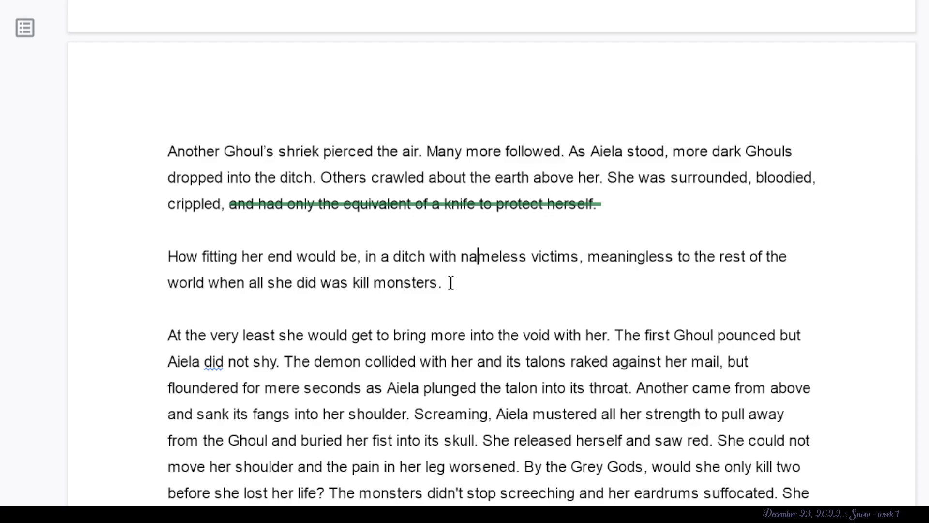
- Suggest deleting “At the very least s” and the paragraph mark just above it, before “he would get to bring more into the void with her”
{"action": "scroll", "coordinate": [373, 307], "scroll_direction": "down", "scroll_amount": 5}
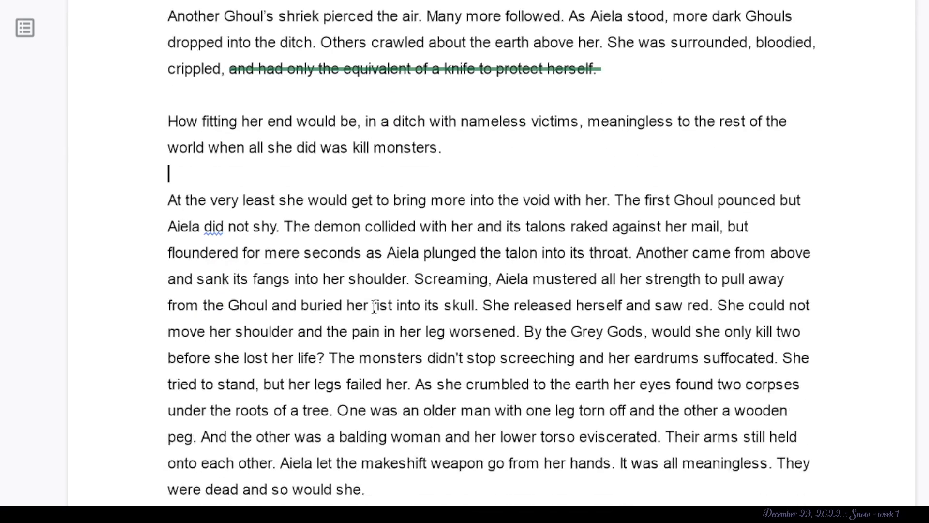
{"action": "left_click_drag", "start_coordinate": [285, 118], "coordinate": [79, 100]}
{"action": "key", "text": "BackSpace"}
{"action": "left_click", "coordinate": [411, 196]}
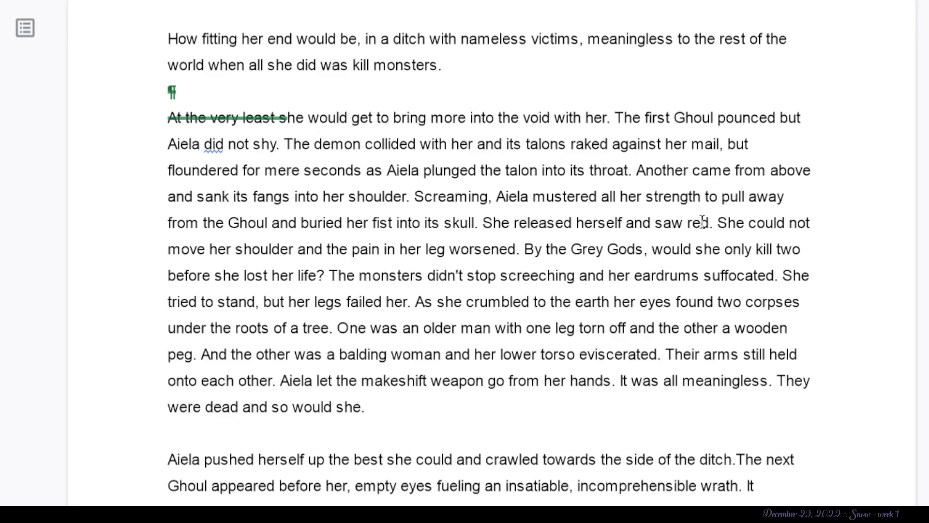
- Suggest replacing “re” in “saw red” with “nloos” in the sentence beginning “She released herself”
{"action": "left_click_drag", "start_coordinate": [687, 227], "coordinate": [702, 230]}
{"action": "type", "text": "bloo"}
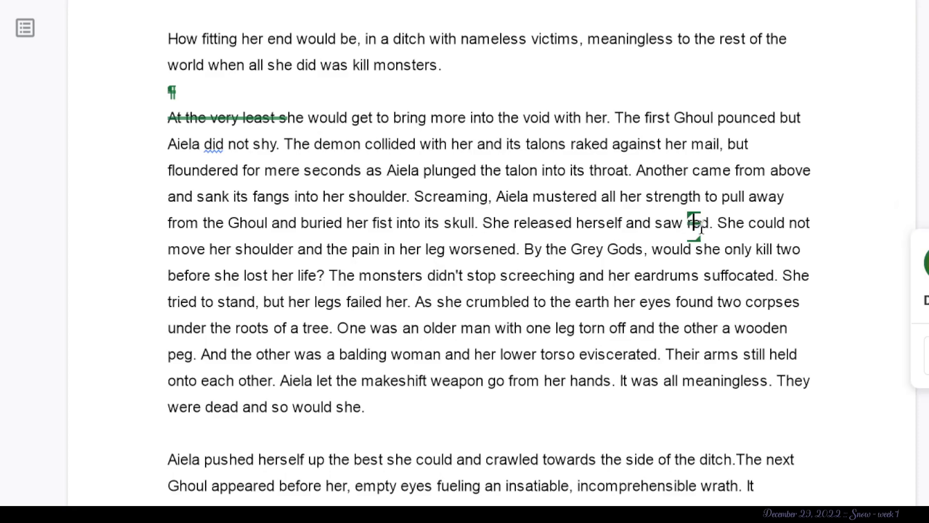
{"action": "type", "text": "s"}
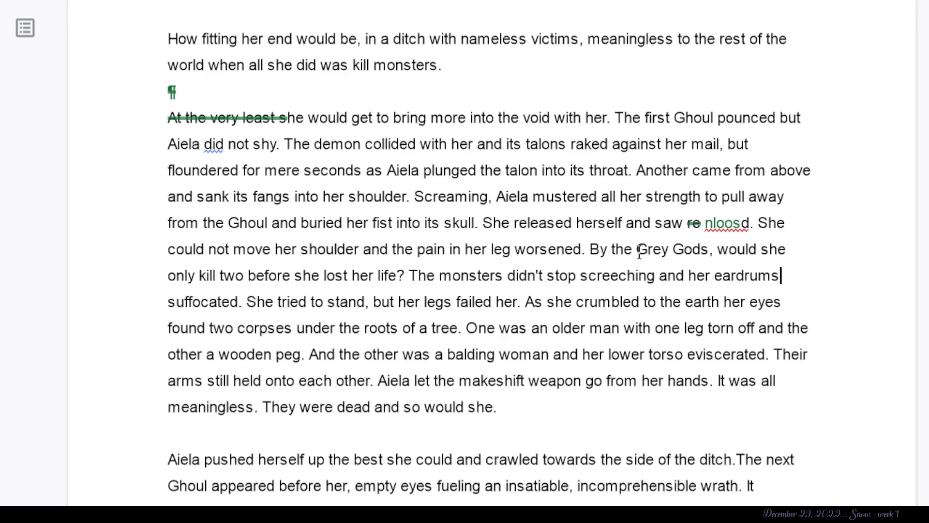
- Suggest deleting “ened. By the Grey Gods” after “the pain in her leg wors”
{"action": "left_click_drag", "start_coordinate": [709, 249], "coordinate": [549, 250]}
{"action": "key", "text": "BackSpace"}
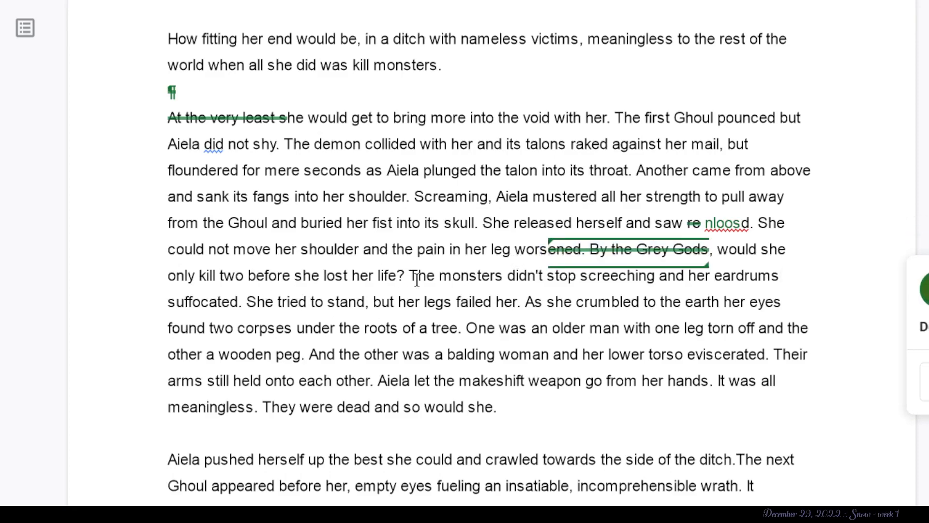
- Suggest a paragraph break with a blank line before “One was an older man with one leg torn off”
{"action": "scroll", "coordinate": [518, 407], "scroll_direction": "down", "scroll_amount": 1}
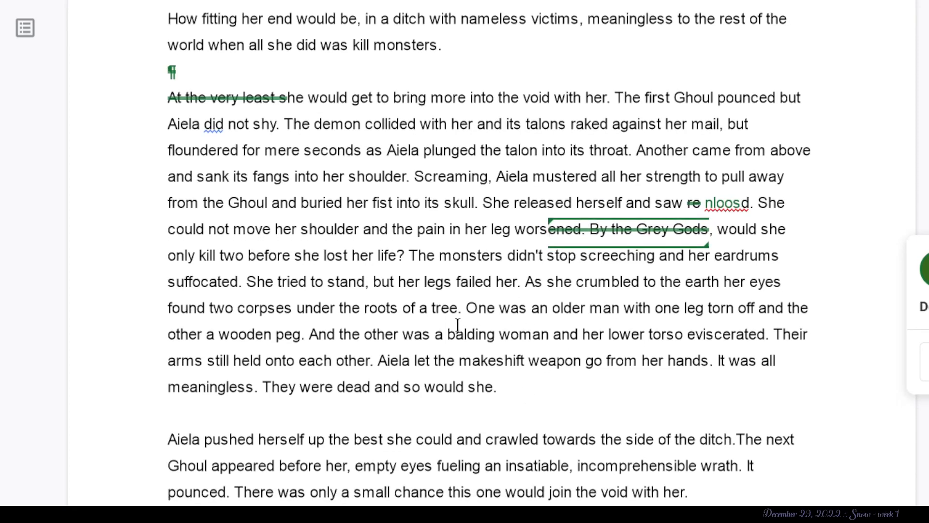
{"action": "left_click_drag", "start_coordinate": [460, 308], "coordinate": [568, 392]}
{"action": "left_click", "coordinate": [569, 392]}
{"action": "right_click", "coordinate": [154, 57]}
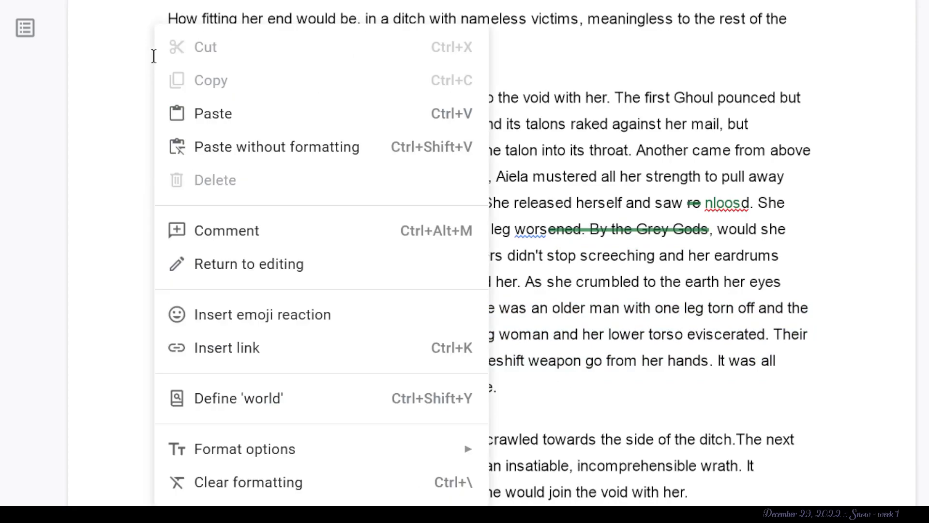
{"action": "left_click", "coordinate": [129, 135]}
{"action": "left_click", "coordinate": [166, 102]}
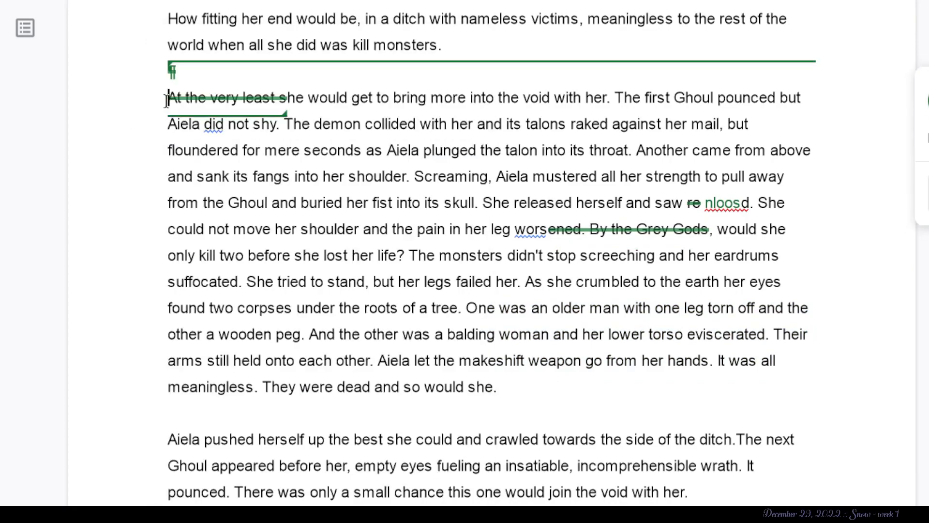
{"action": "left_click", "coordinate": [523, 389]}
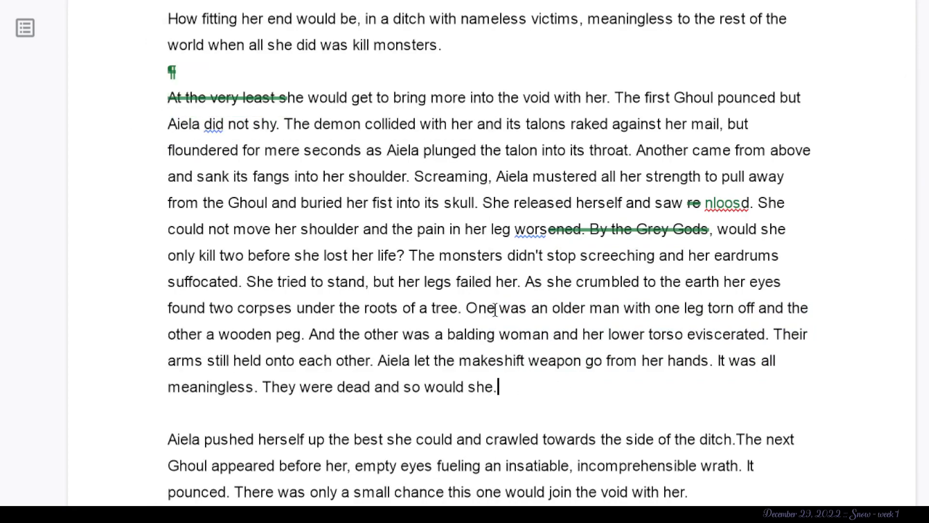
{"action": "left_click", "coordinate": [467, 308]}
{"action": "key", "text": "Return"}
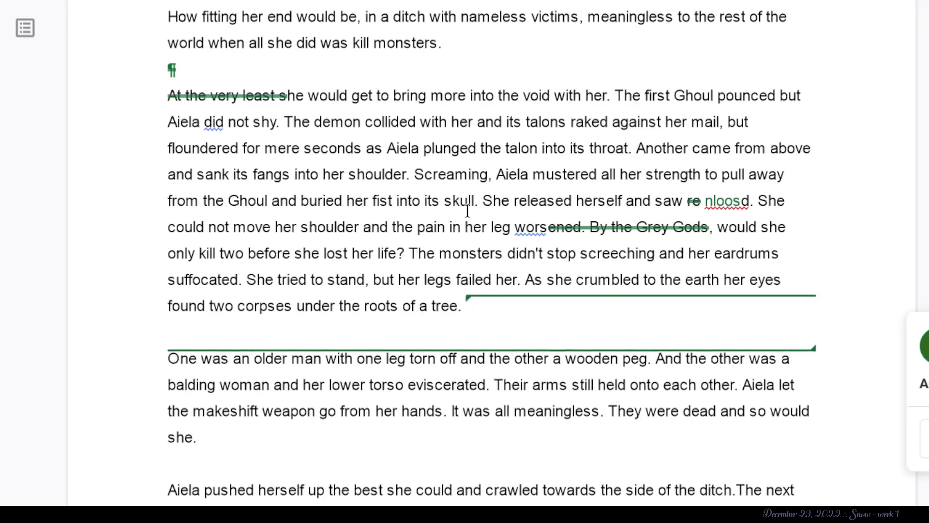
- Suggest a paragraph break with two blank lines before “The monsters didn't stop screeching”
{"action": "left_click", "coordinate": [415, 174]}
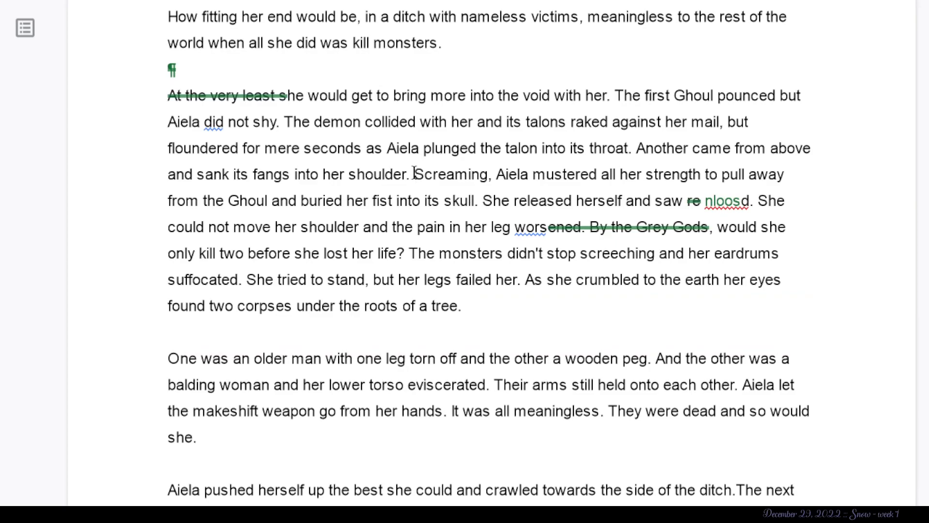
{"action": "left_click", "coordinate": [409, 254]}
{"action": "key", "text": "Return"}
{"action": "key", "text": "Return"}
{"action": "scroll", "coordinate": [414, 314], "scroll_direction": "down", "scroll_amount": 6}
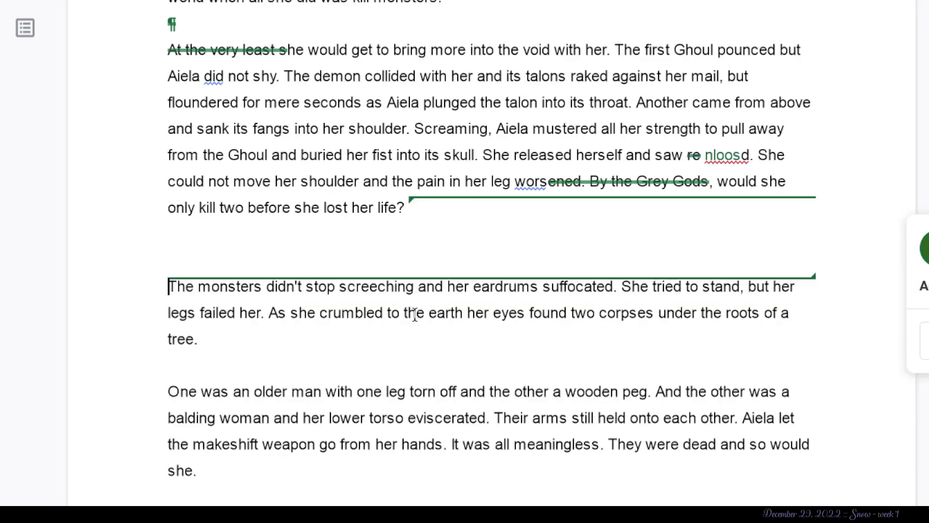
- Examine the rescue passage from the two corpses and “To the Captain! Quickly!” through the metal hands to Armin's question
{"action": "scroll", "coordinate": [415, 314], "scroll_direction": "down", "scroll_amount": 1}
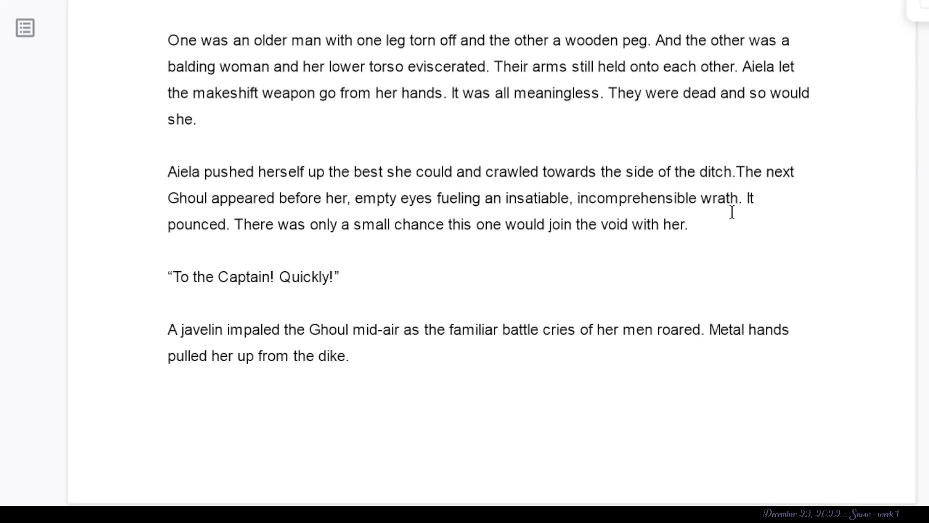
{"action": "scroll", "coordinate": [467, 387], "scroll_direction": "down", "scroll_amount": 2}
{"action": "left_click_drag", "start_coordinate": [341, 178], "coordinate": [141, 177]}
{"action": "scroll", "coordinate": [141, 178], "scroll_direction": "down", "scroll_amount": 3}
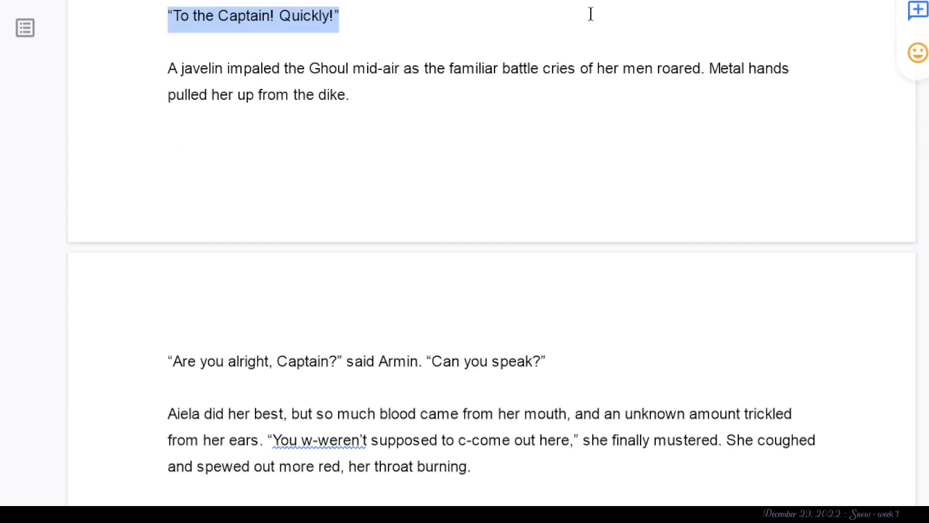
{"action": "left_click_drag", "start_coordinate": [412, 68], "coordinate": [440, 65]}
{"action": "left_click", "coordinate": [405, 68]}
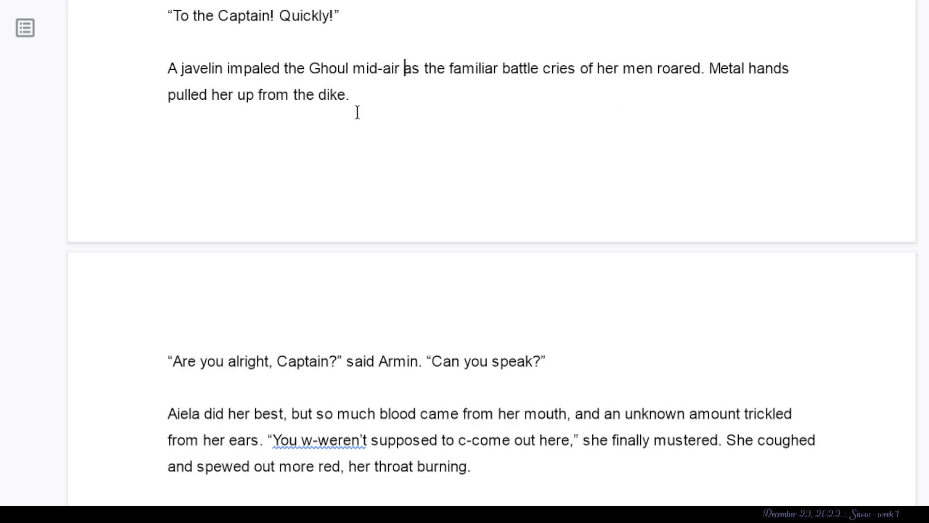
{"action": "left_click_drag", "start_coordinate": [357, 97], "coordinate": [716, 79]}
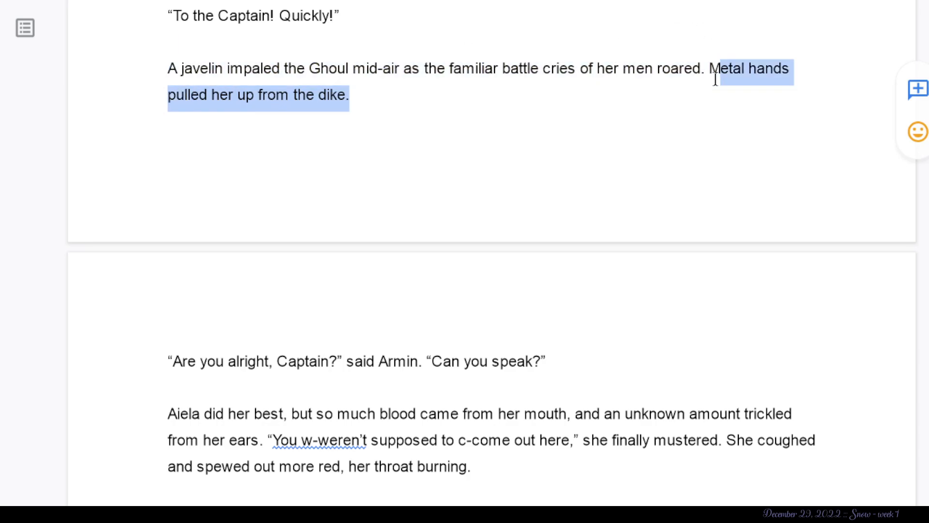
{"action": "left_click", "coordinate": [380, 180]}
{"action": "scroll", "coordinate": [381, 180], "scroll_direction": "down", "scroll_amount": 5}
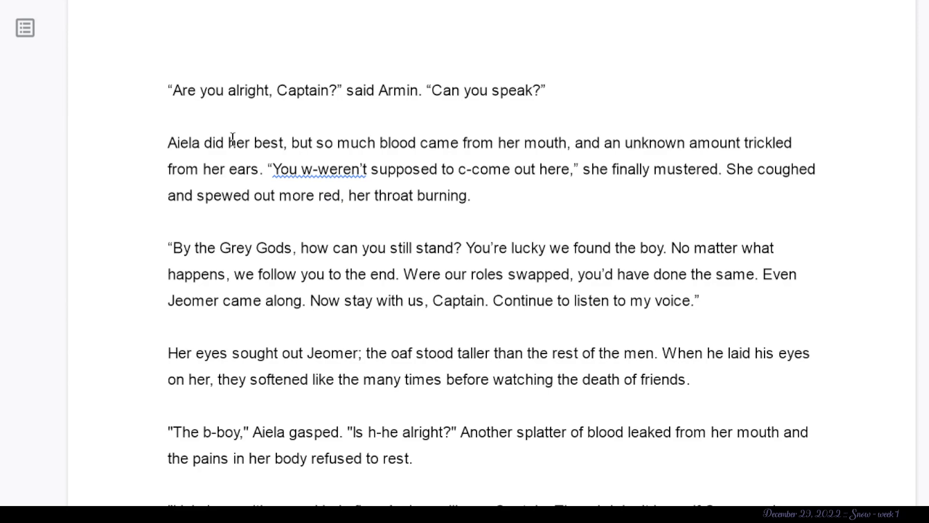
{"action": "left_click_drag", "start_coordinate": [422, 92], "coordinate": [375, 92]}
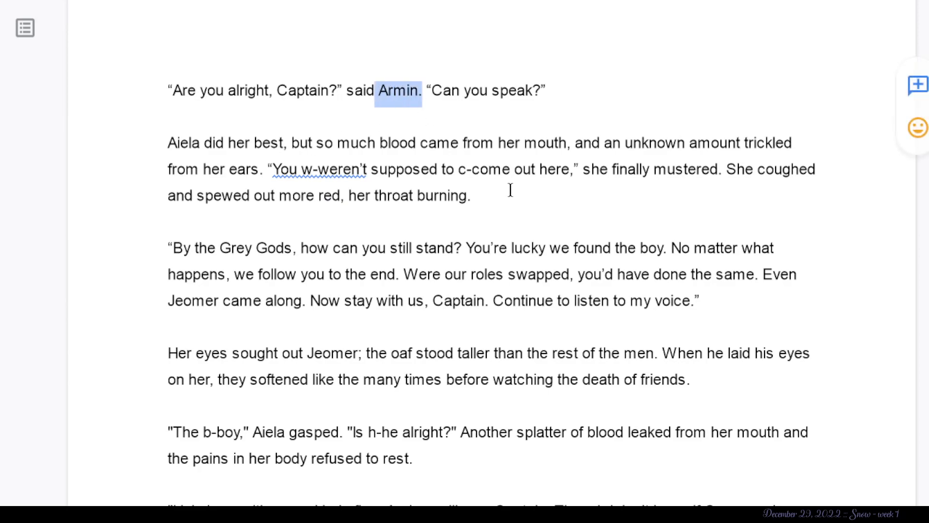
{"action": "left_click", "coordinate": [331, 180]}
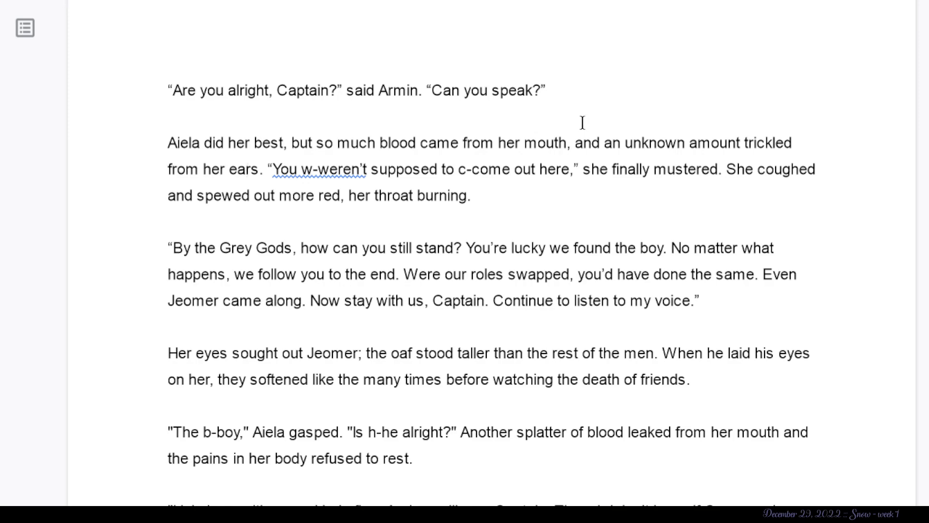
- Suggest deleting the text from “did her best, but so much blood came from her mouth” through “trickled from her ears”
{"action": "left_click_drag", "start_coordinate": [572, 152], "coordinate": [320, 157]}
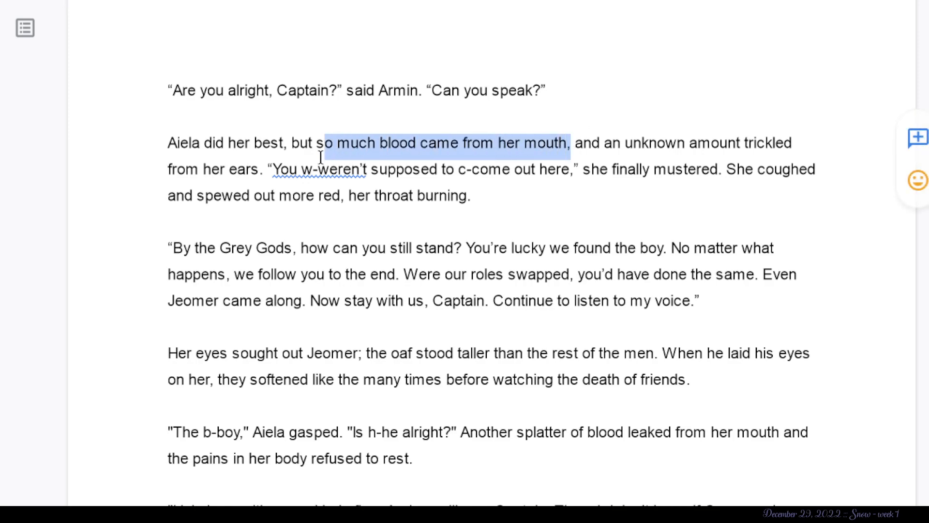
{"action": "left_click", "coordinate": [538, 215]}
{"action": "left_click_drag", "start_coordinate": [575, 141], "coordinate": [192, 142]}
{"action": "left_click", "coordinate": [302, 175]}
{"action": "key", "text": "BackSpace"}
{"action": "left_click", "coordinate": [217, 275]}
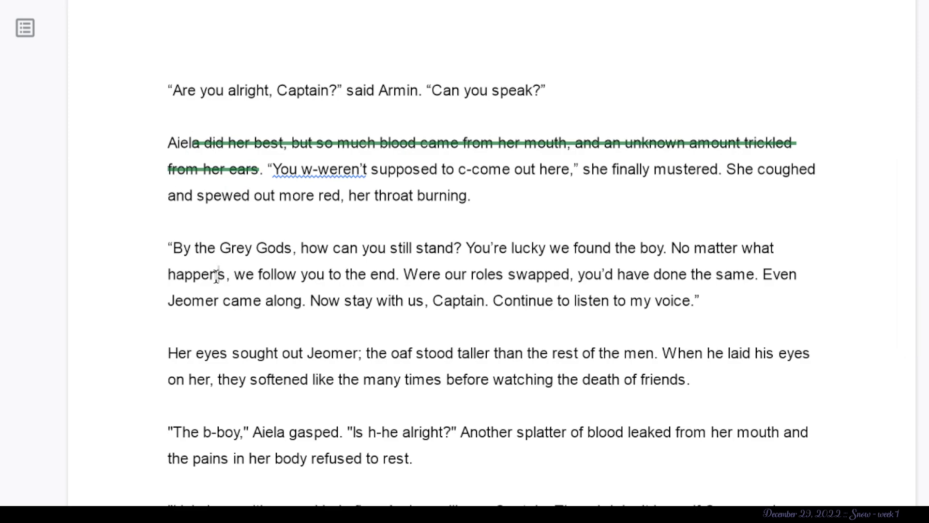
- Examine Aiela's stammered reply “You w-weren’t supposed to c-come out here” and its “she finally mustered” dialogue tag
{"action": "left_click", "coordinate": [426, 175]}
{"action": "left_click", "coordinate": [655, 140]}
{"action": "left_click", "coordinate": [285, 176]}
{"action": "left_click", "coordinate": [348, 194]}
{"action": "left_click", "coordinate": [423, 173]}
{"action": "left_click", "coordinate": [560, 172]}
{"action": "left_click", "coordinate": [588, 174]}
{"action": "left_click", "coordinate": [712, 175]}
{"action": "left_click", "coordinate": [728, 175]}
- Suggest replacing “red” with “blood” after “spewed out more” and deleting “her throat burning.” at the sentence's end
{"action": "double_click", "coordinate": [334, 196]}
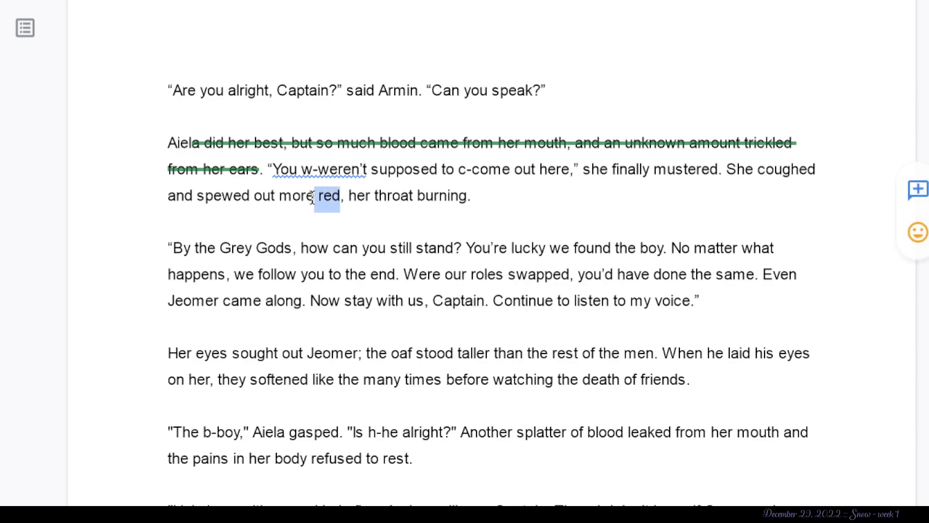
{"action": "type", "text": "blooo"}
{"action": "key", "text": "BackSpace"}
{"action": "type", "text": "d"}
{"action": "key", "text": "BackSpace"}
{"action": "type", "text": "d"}
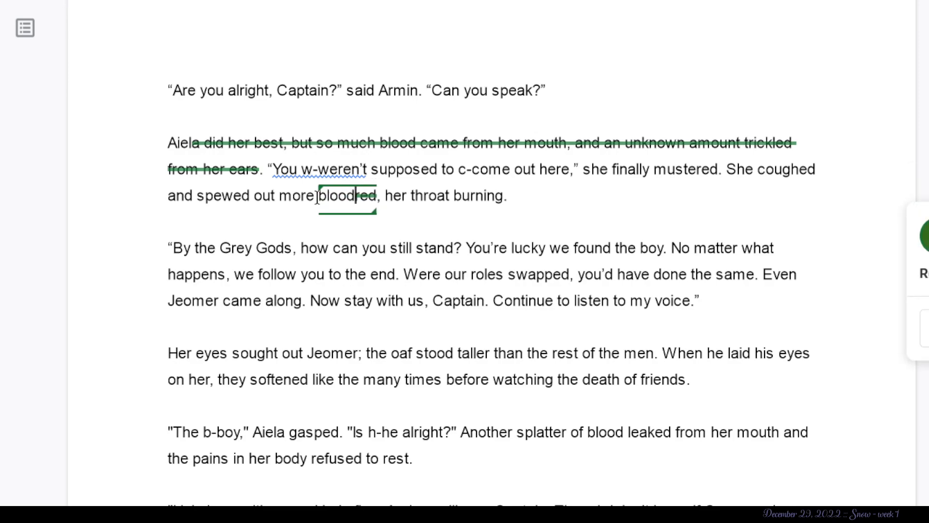
{"action": "left_click_drag", "start_coordinate": [396, 199], "coordinate": [535, 201]}
{"action": "key", "text": "BackSpace"}
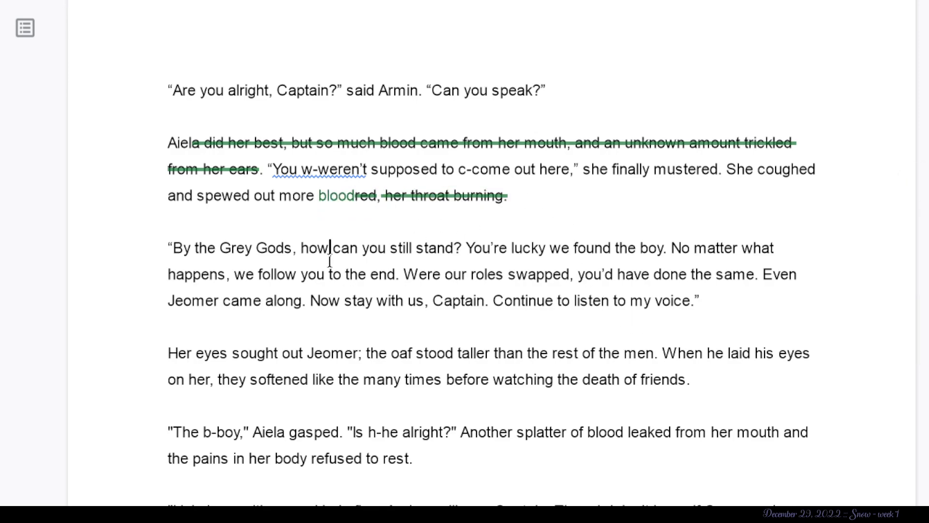
- Suggest deleting the whole dialogue paragraph from “By the Grey Gods, how can you still stand?” to “Continue to listen to my voice.”
{"action": "left_click_drag", "start_coordinate": [300, 248], "coordinate": [161, 239]}
{"action": "key", "text": "BackSpace"}
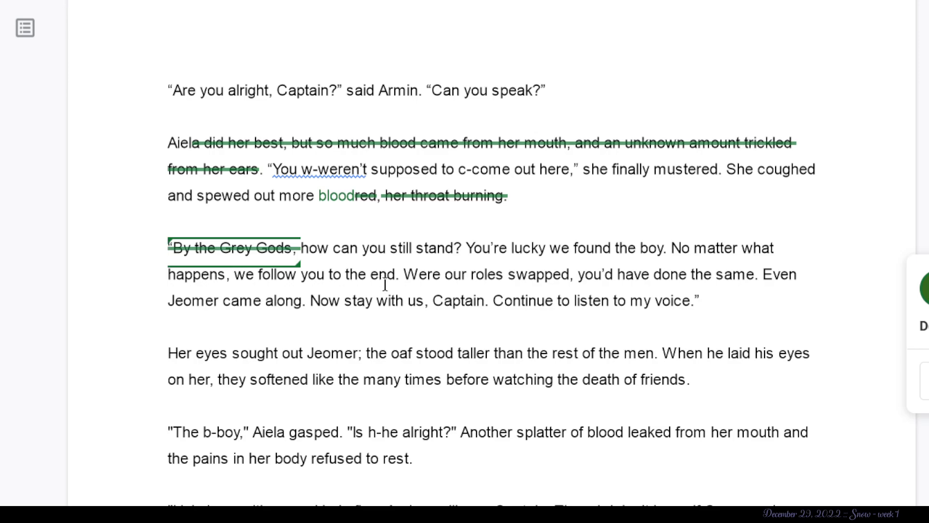
{"action": "left_click_drag", "start_coordinate": [745, 295], "coordinate": [296, 248]}
{"action": "key", "text": "Delete"}
- Suggest deleting “uth and the pains in her body refused to rest.” from the end of Aiela's “The b-boy” paragraph
{"action": "scroll", "coordinate": [293, 251], "scroll_direction": "down", "scroll_amount": 2}
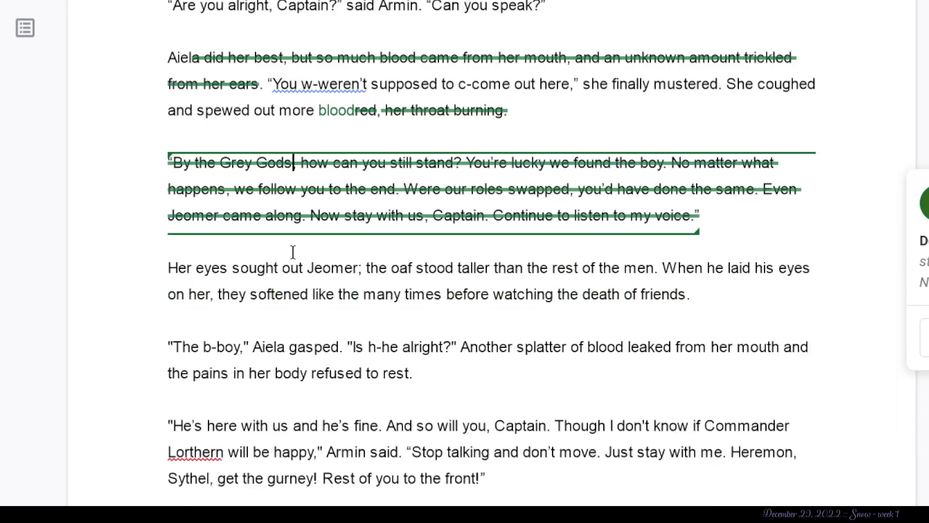
{"action": "scroll", "coordinate": [293, 252], "scroll_direction": "down", "scroll_amount": 3}
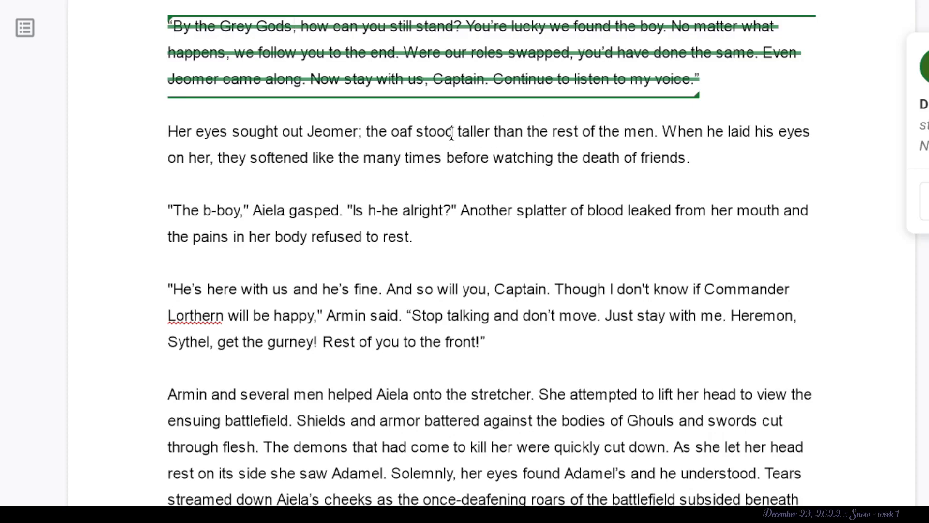
{"action": "left_click_drag", "start_coordinate": [415, 129], "coordinate": [390, 134]}
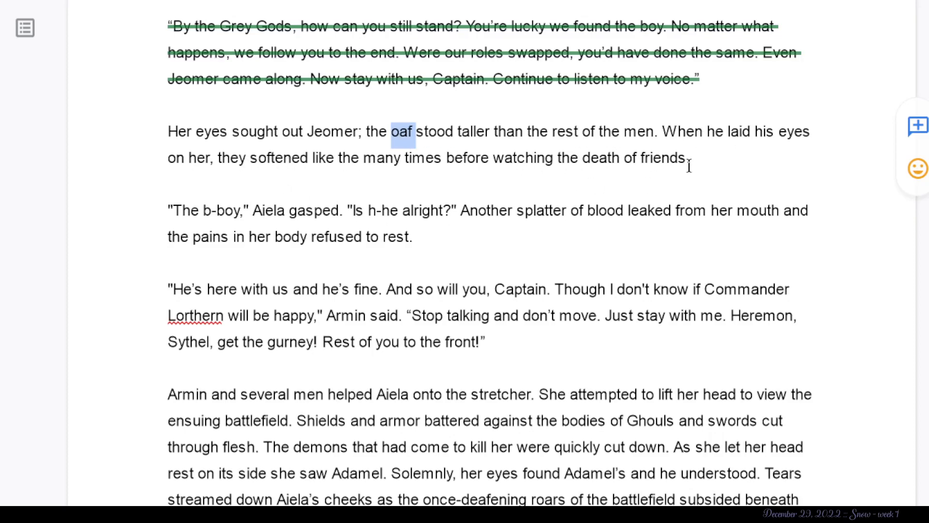
{"action": "left_click_drag", "start_coordinate": [693, 155], "coordinate": [575, 125]}
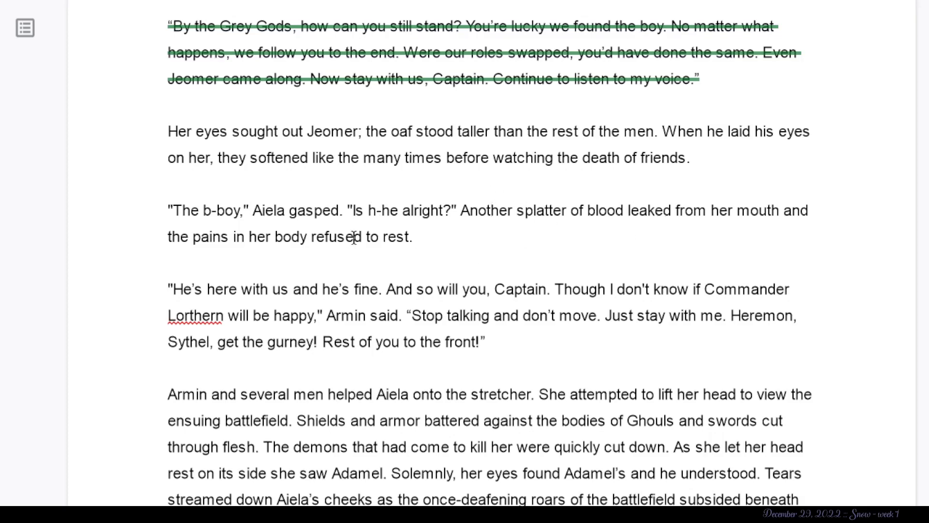
{"action": "left_click_drag", "start_coordinate": [446, 249], "coordinate": [757, 208]}
{"action": "key", "text": "alt+shift+5"}
- Examine Armin's reply mentioning Commander Lorthern and the closing stretcher paragraph down to “Stop reading here”
{"action": "scroll", "coordinate": [552, 304], "scroll_direction": "down", "scroll_amount": 3}
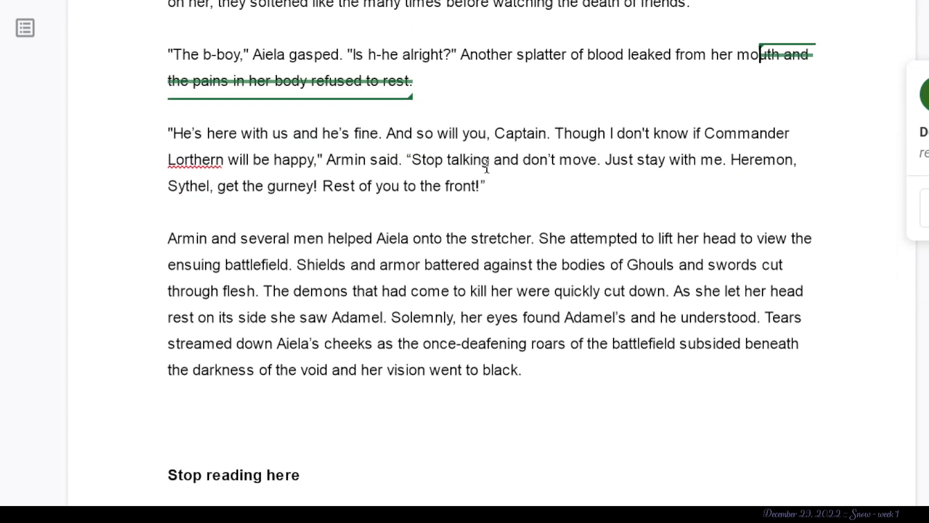
{"action": "left_click_drag", "start_coordinate": [490, 124], "coordinate": [373, 130]}
{"action": "left_click", "coordinate": [359, 131]}
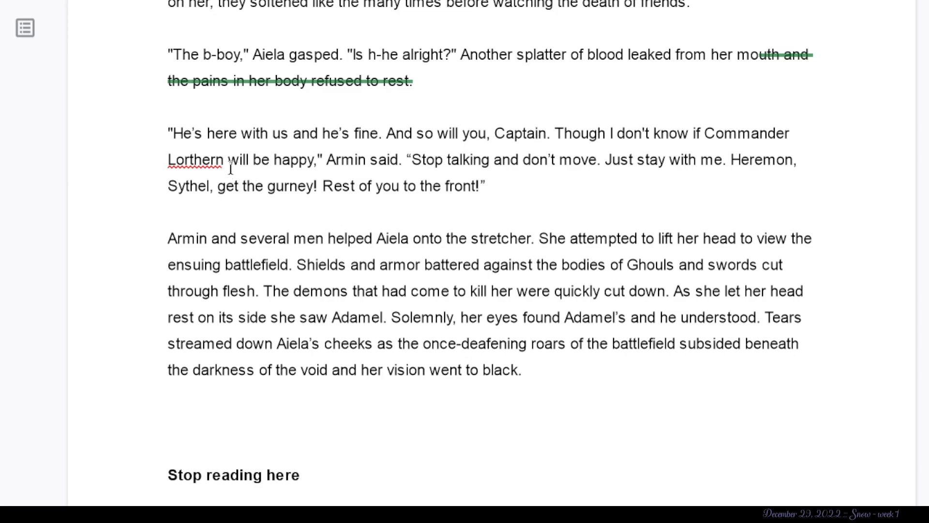
{"action": "left_click_drag", "start_coordinate": [228, 160], "coordinate": [150, 161]}
{"action": "left_click", "coordinate": [290, 186]}
{"action": "scroll", "coordinate": [197, 245], "scroll_direction": "down", "scroll_amount": 4}
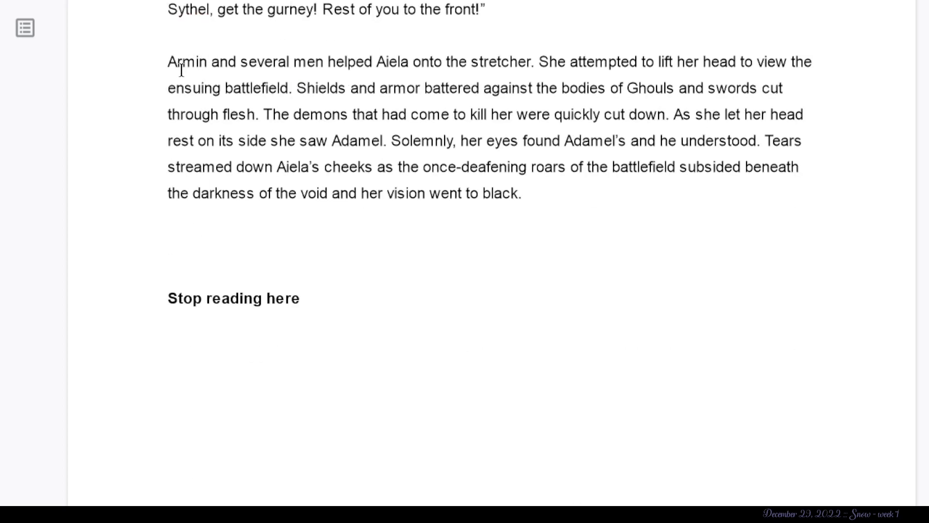
{"action": "scroll", "coordinate": [146, 85], "scroll_direction": "down", "scroll_amount": 1}
{"action": "right_click", "coordinate": [329, 286]}
{"action": "left_click", "coordinate": [274, 292]}
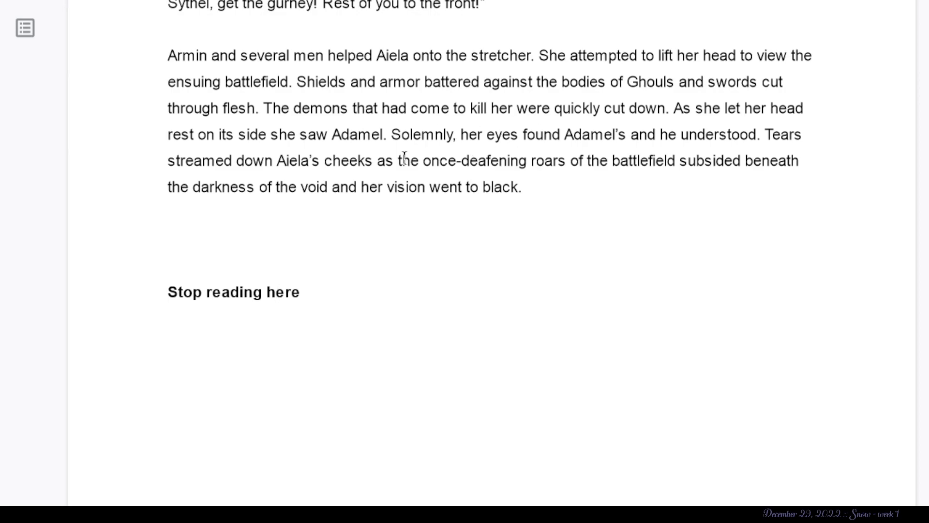
{"action": "left_click_drag", "start_coordinate": [393, 137], "coordinate": [467, 137]}
{"action": "left_click", "coordinate": [527, 162]}
{"action": "left_click_drag", "start_coordinate": [627, 136], "coordinate": [554, 138]}
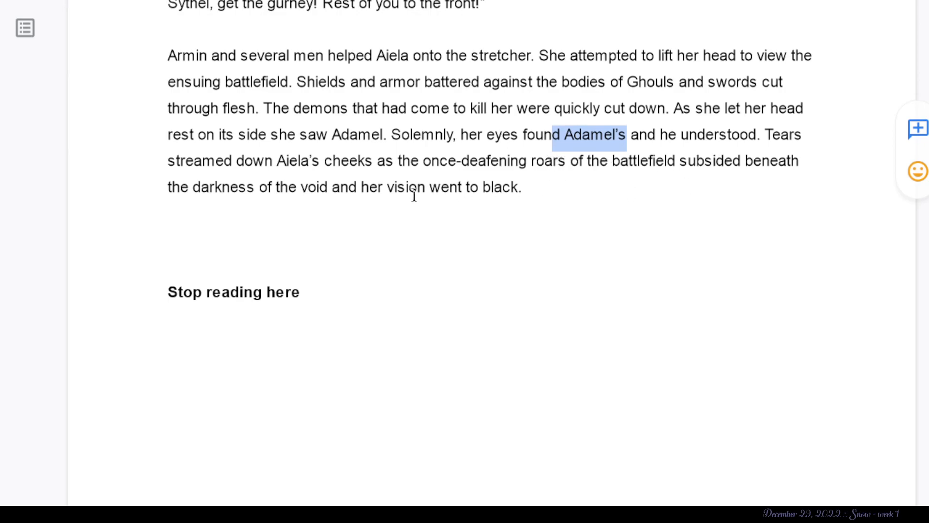
{"action": "left_click_drag", "start_coordinate": [518, 189], "coordinate": [434, 238]}
{"action": "left_click", "coordinate": [434, 239]}
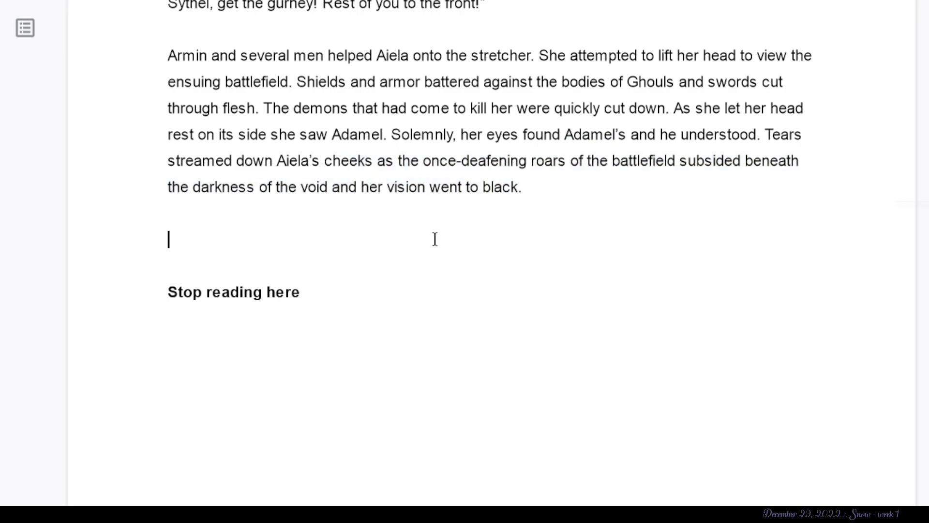
- Insert blank lines above the “CHAPTER 1” heading at the start of the document
{"action": "scroll", "coordinate": [514, 152], "scroll_direction": "up", "scroll_amount": 20}
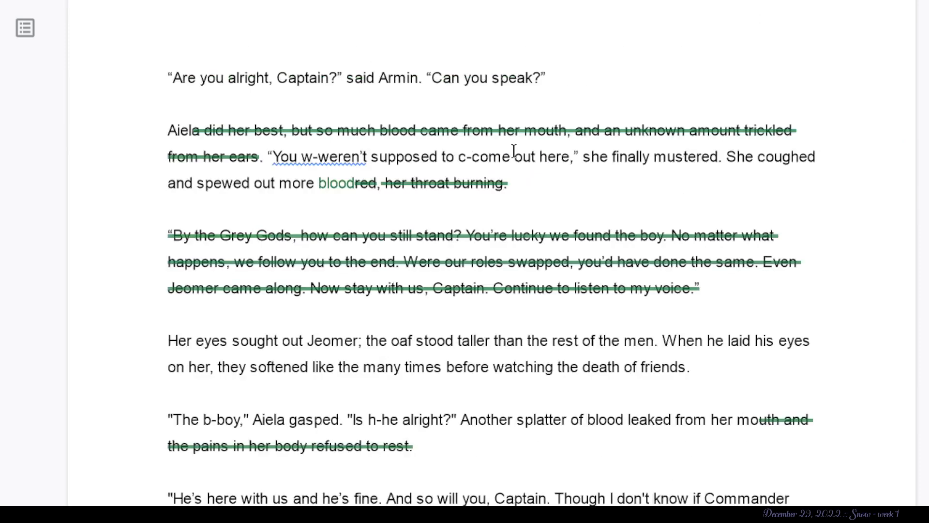
{"action": "scroll", "coordinate": [514, 151], "scroll_direction": "up", "scroll_amount": 20}
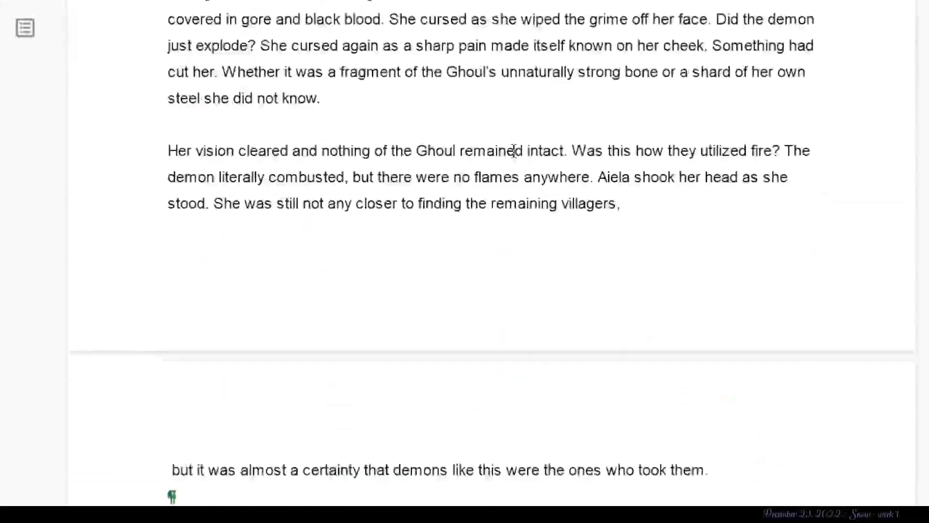
{"action": "scroll", "coordinate": [514, 151], "scroll_direction": "up", "scroll_amount": 20}
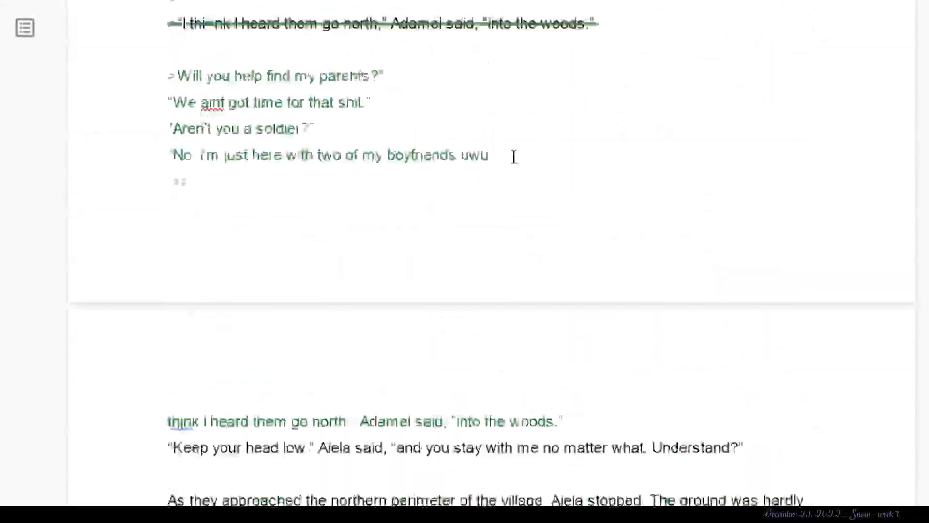
{"action": "scroll", "coordinate": [514, 157], "scroll_direction": "up", "scroll_amount": 20}
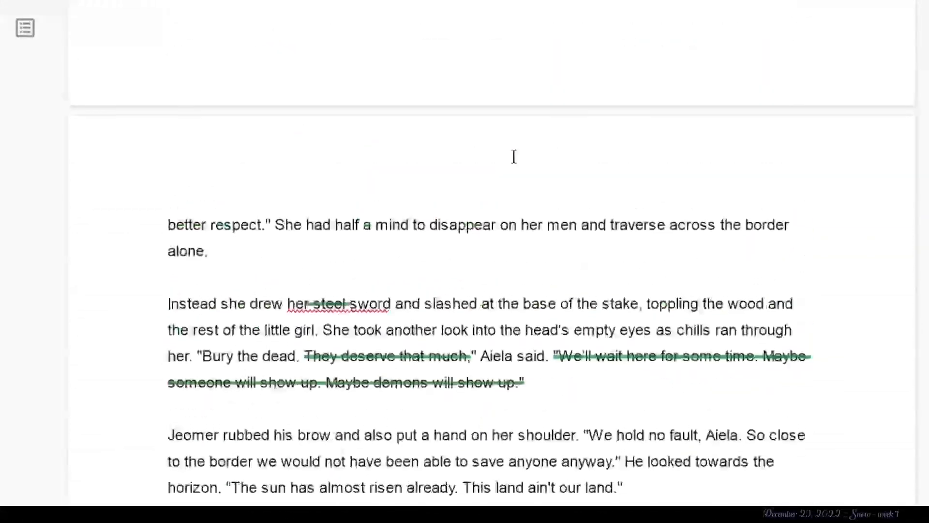
{"action": "scroll", "coordinate": [512, 183], "scroll_direction": "up", "scroll_amount": 5}
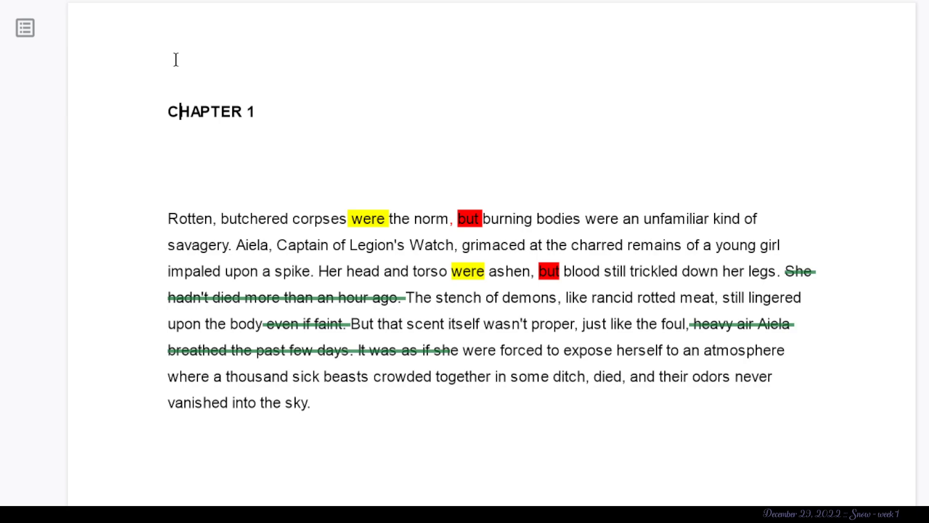
{"action": "key", "text": "Return"}
{"action": "key", "text": "Return"}
{"action": "key", "text": "Return"}
{"action": "key", "text": "Return"}
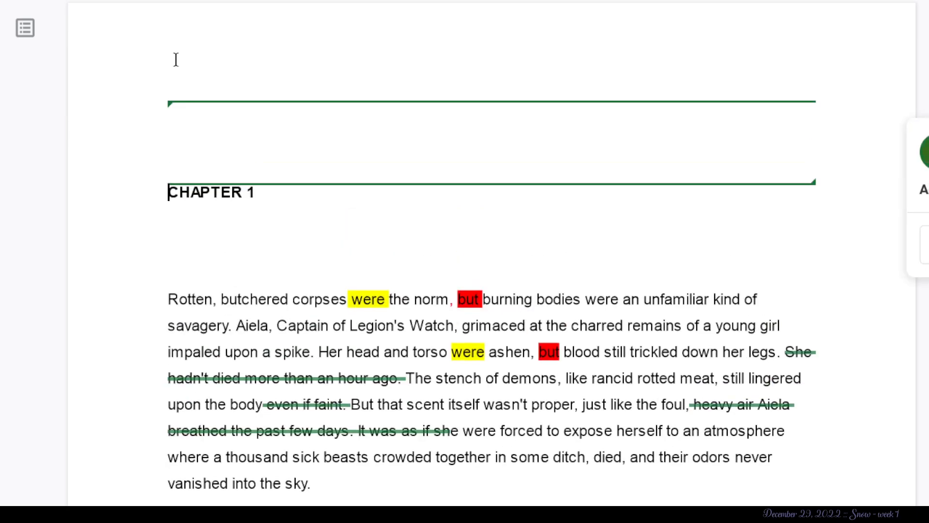
- Write the feedback note “Filler words :: Too many of them everywhere –” above the chapter heading
{"action": "type", "text": "zg"}
{"action": "key", "text": "BackSpace"}
{"action": "type", "text": "hi"}
{"action": "key", "text": "BackSpace"}
{"action": "key", "text": "BackSpace"}
{"action": "key", "text": "BackSpace"}
{"action": "key", "text": "BackSpace"}
{"action": "type", "text": "zg"}
{"action": "key", "text": "BackSpace"}
{"action": "key", "text": "BackSpace"}
{"action": "type", "text": "Filler words :: Too many o"}
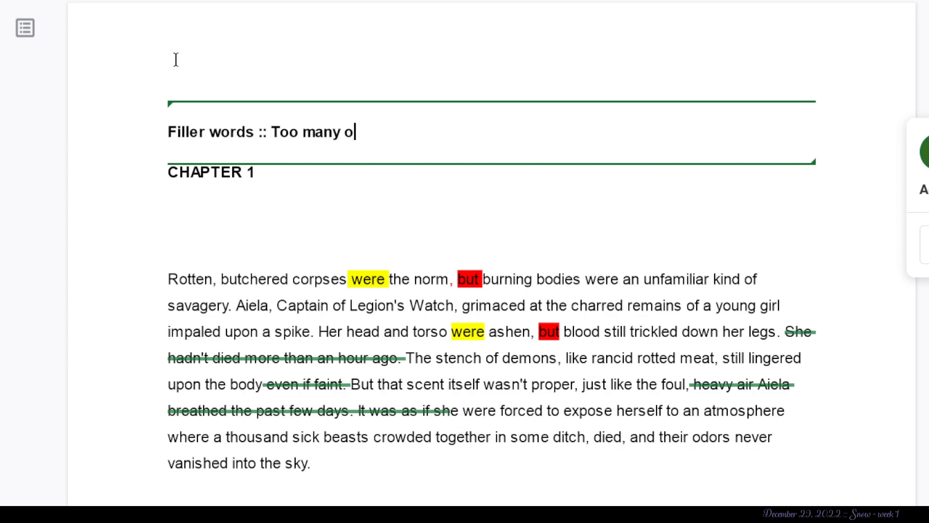
{"action": "type", "text": "f them everywhere – too many om"}
- Extend the filler-words note with the remark “too many comma splices that put together”
{"action": "key", "text": "BackSpace"}
{"action": "key", "text": "BackSpace"}
{"action": "type", "text": "comma splices that "}
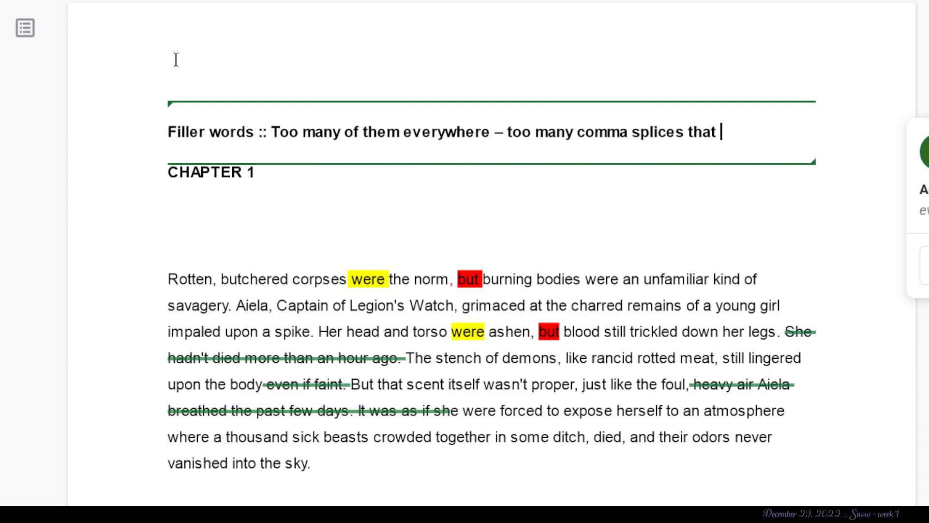
{"action": "type", "text": "put together i"}
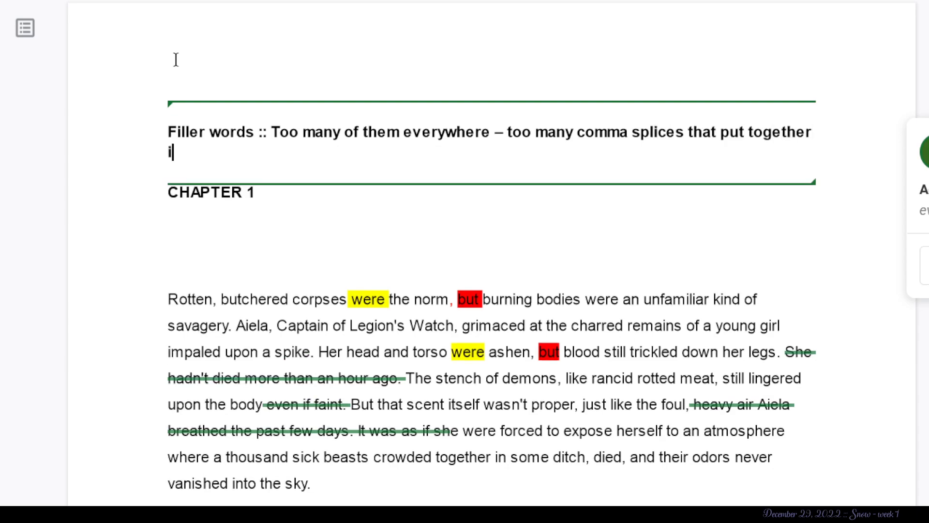
- Break the note after “everywhere –” so the comma-splices remark starts on its own line
{"action": "key", "text": "Left"}
{"action": "key", "text": "Up"}
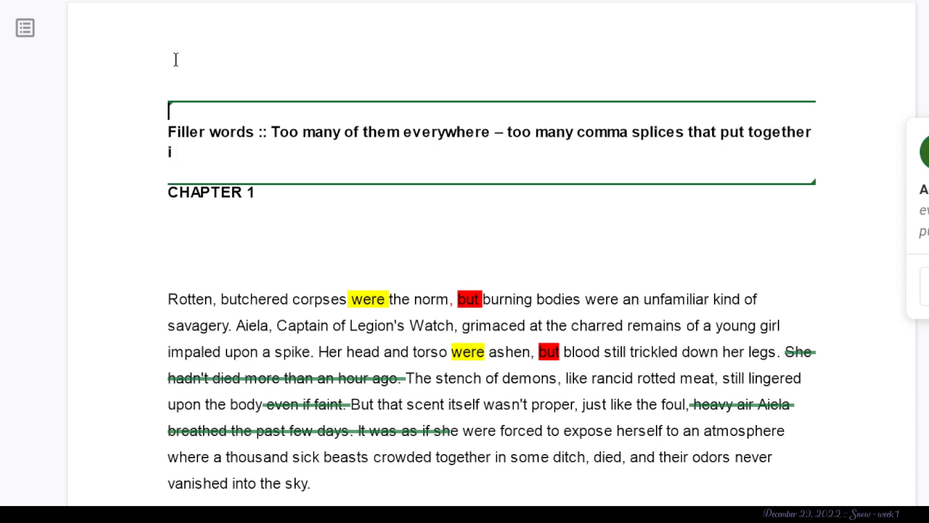
{"action": "key", "text": "ctrl+Right"}
{"action": "key", "text": "ctrl+Right"}
{"action": "key", "text": "Left"}
{"action": "key", "text": "Left"}
{"action": "key", "text": "Left"}
{"action": "key", "text": "Return"}
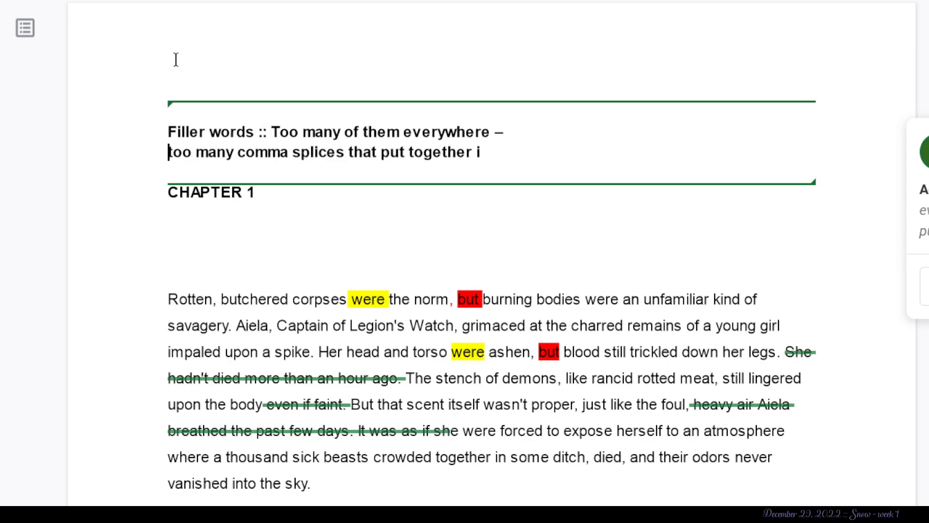
- Add more blank lines between the feedback notes and the “CHAPTER 1” heading
{"action": "key", "text": "Return"}
{"action": "key", "text": "Return"}
{"action": "key", "text": "Return"}
{"action": "key", "text": "Return"}
{"action": "key", "text": "Return"}
{"action": "key", "text": "Return"}
{"action": "key", "text": "Return"}
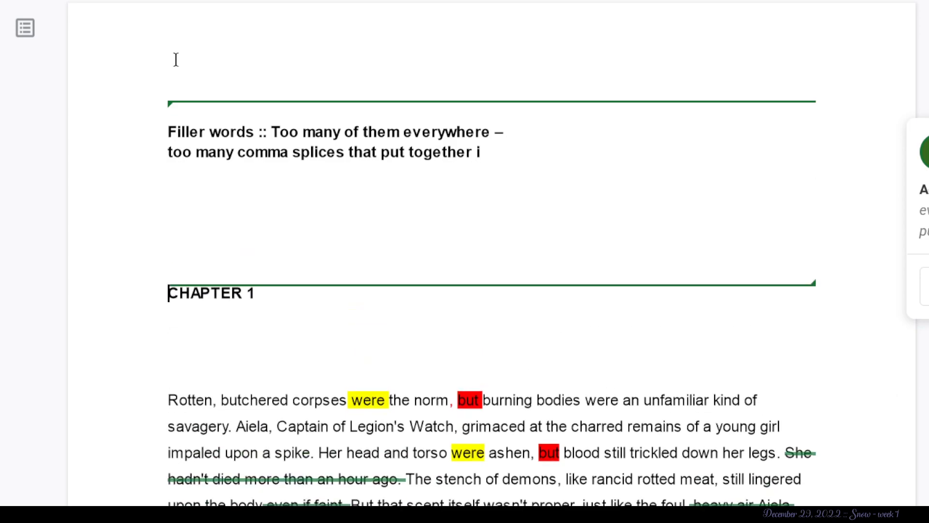
{"action": "key", "text": "BackSpace"}
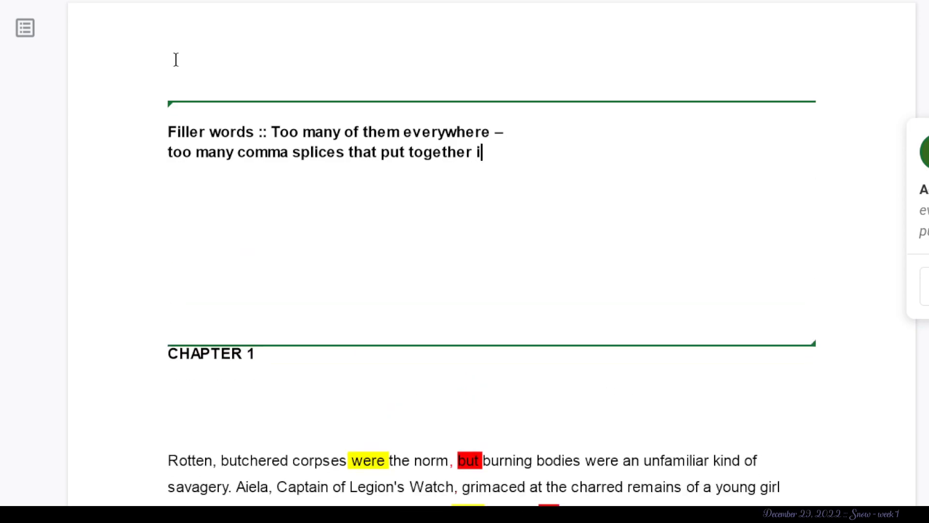
- Continue the comma-splices remark after “put together” with “independent clauses that should otherwise”
{"action": "type", "text": "ndependent clauses that should otherwise e"}
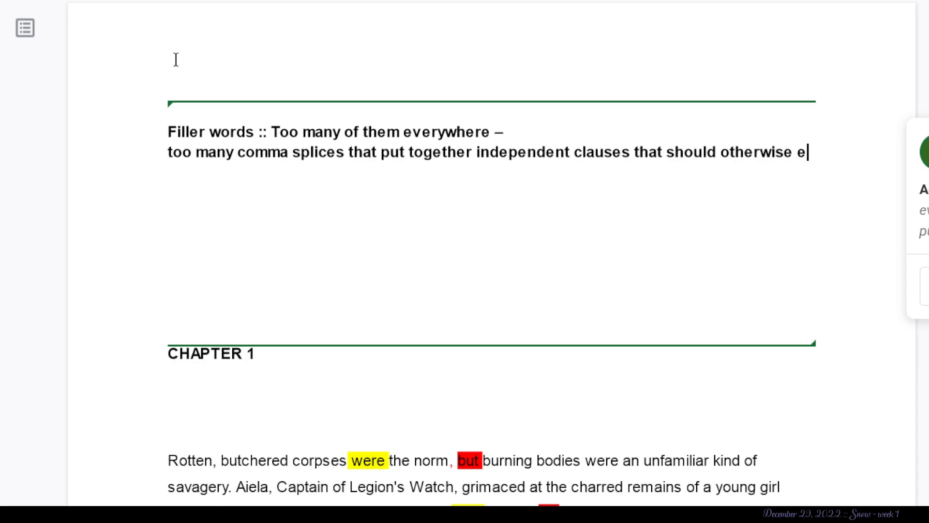
{"action": "type", "text": "ither"}
- Complete the comma-splices remark with “be new sentences OR PARAGRAPHS”
{"action": "key", "text": "BackSpace"}
{"action": "key", "text": "BackSpace"}
{"action": "key", "text": "BackSpace"}
{"action": "key", "text": "BackSpace"}
{"action": "key", "text": "BackSpace"}
{"action": "key", "text": "BackSpace"}
{"action": "type", "text": "be new se"}
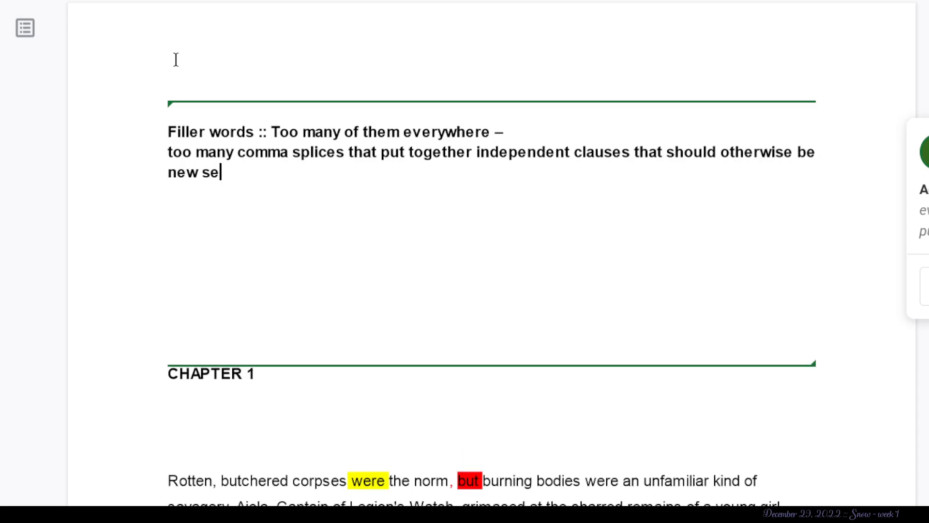
{"action": "type", "text": "ntences"}
{"action": "key", "text": "BackSpace"}
{"action": "type", "text": "es OR "}
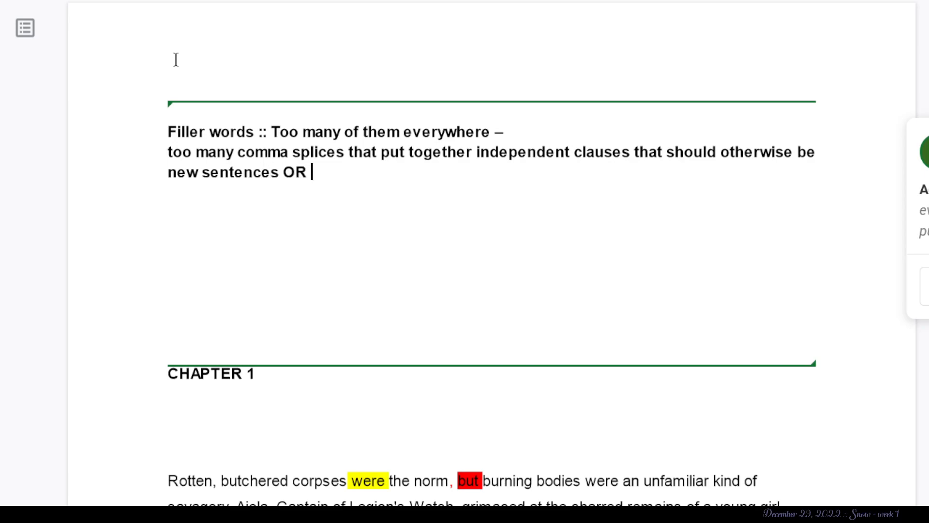
{"action": "type", "text": "PARAGRAPHS"}
{"action": "key", "text": "BackSpace"}
{"action": "type", "text": "S"}
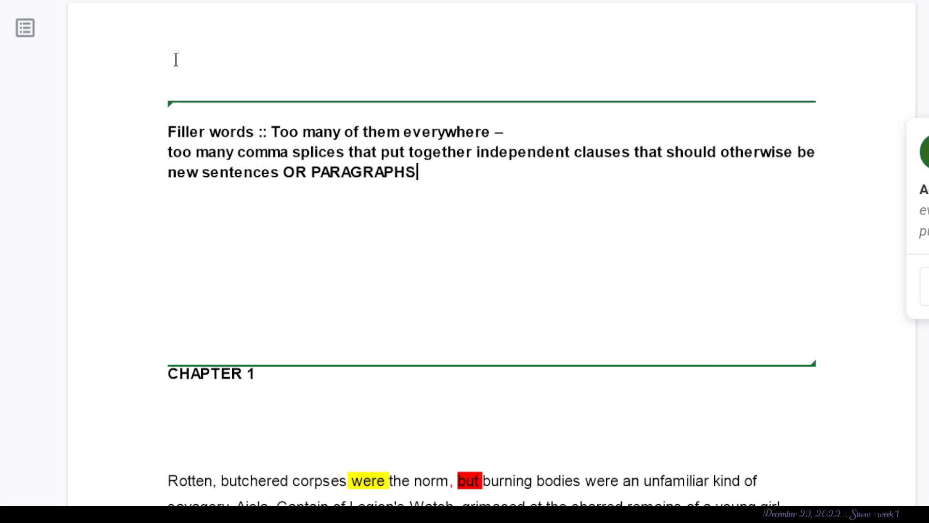
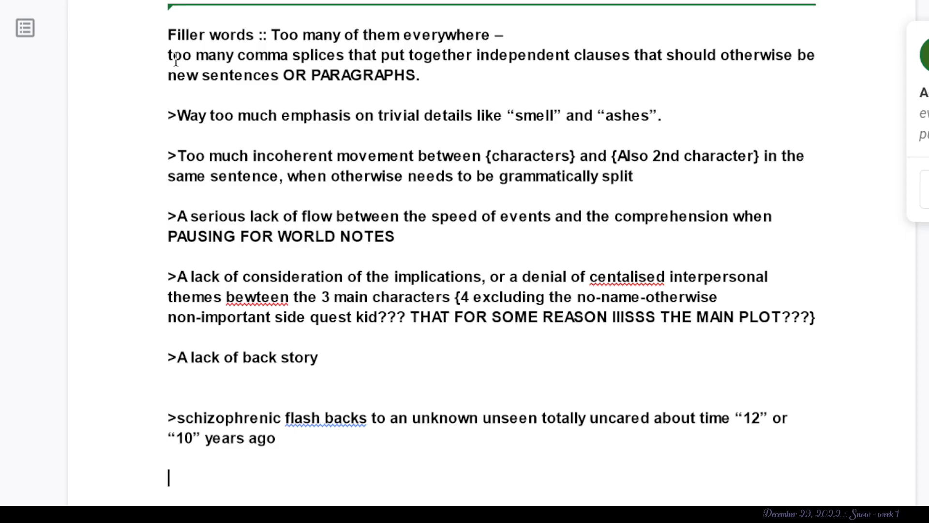
- Add the feedback note “>[SMELL INTENSIFIES]” below the flash backs note, followed by blank lines
{"action": "type", "text": "[SMELL INTESNIFIES"}
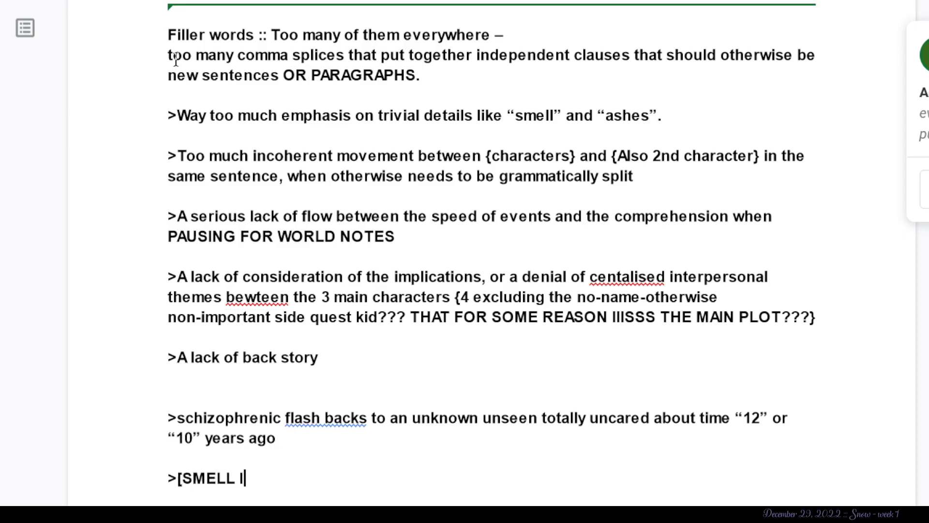
{"action": "key", "text": "BackSpace"}
{"action": "key", "text": "BackSpace"}
{"action": "key", "text": "BackSpace"}
{"action": "key", "text": "BackSpace"}
{"action": "key", "text": "BackSpace"}
{"action": "key", "text": "BackSpace"}
{"action": "key", "text": "BackSpace"}
{"action": "type", "text": "NSIFIES]"}
{"action": "key", "text": "Return"}
{"action": "key", "text": "Return"}
{"action": "key", "text": "Return"}
{"action": "key", "text": "Return"}
{"action": "key", "text": "Return"}
{"action": "key", "text": "Return"}
{"action": "key", "text": "Return"}
{"action": "key", "text": "Return"}
{"action": "key", "text": "Return"}
{"action": "key", "text": "Return"}
{"action": "key", "text": "Return"}
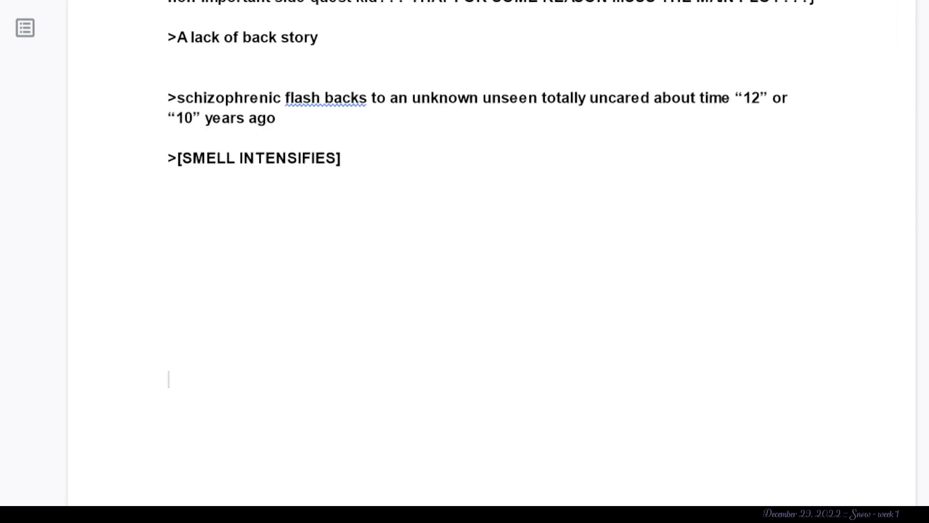
- Start a new note below the smell remark reading “>Slight to signifcant telling / not showing”
{"action": "key", "text": "Return"}
{"action": "type", "text": "z>"}
{"action": "key", "text": "BackSpace"}
{"action": "key", "text": "BackSpace"}
{"action": "type", "text": ">Slightl"}
{"action": "key", "text": "BackSpace"}
{"action": "key", "text": "BackSpace"}
{"action": "type", "text": "l"}
{"action": "key", "text": "BackSpace"}
{"action": "type", "text": "t"}
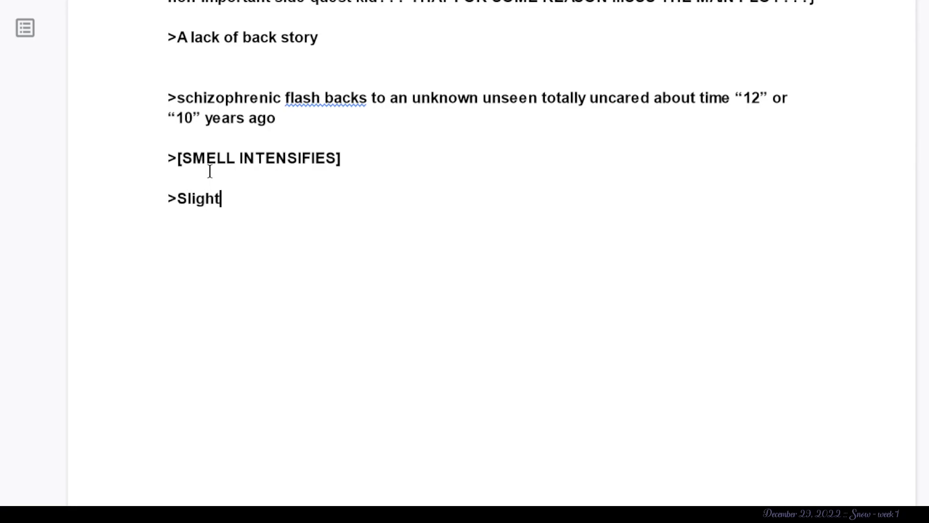
{"action": "type", "text": " to signifca"}
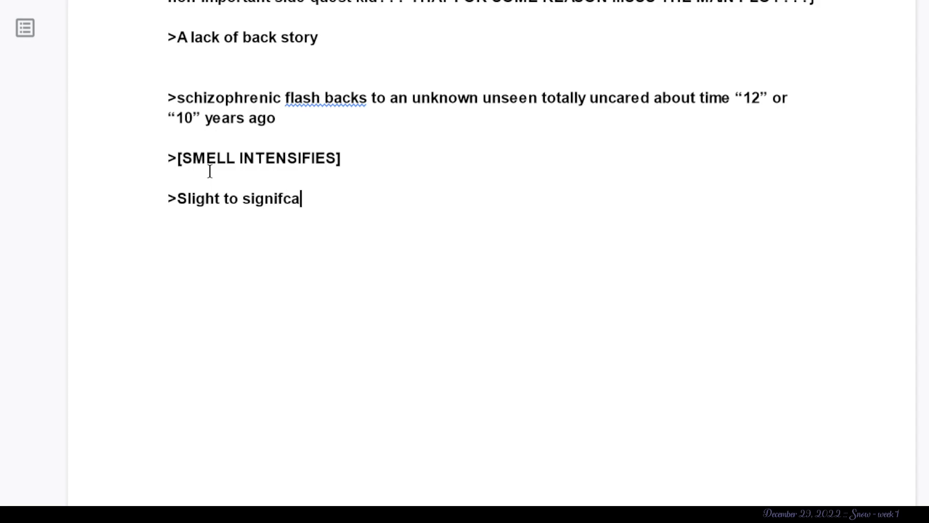
{"action": "type", "text": "nt tellin"}
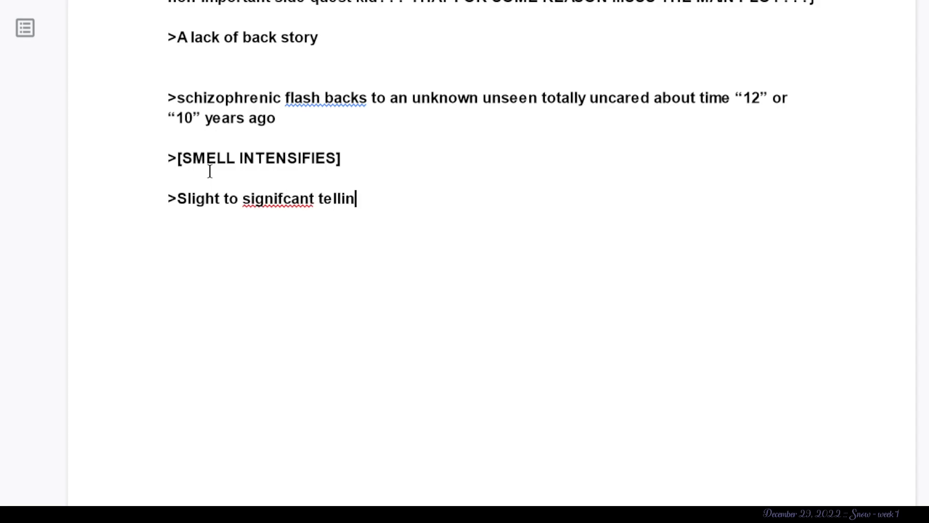
{"action": "type", "text": "g / not showing "}
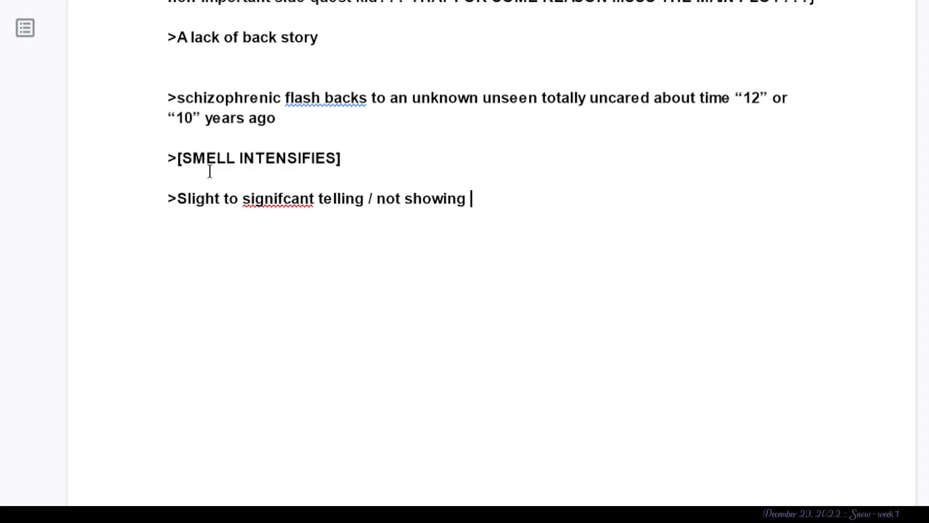
{"action": "type", "text": "[E.G Passive language "}
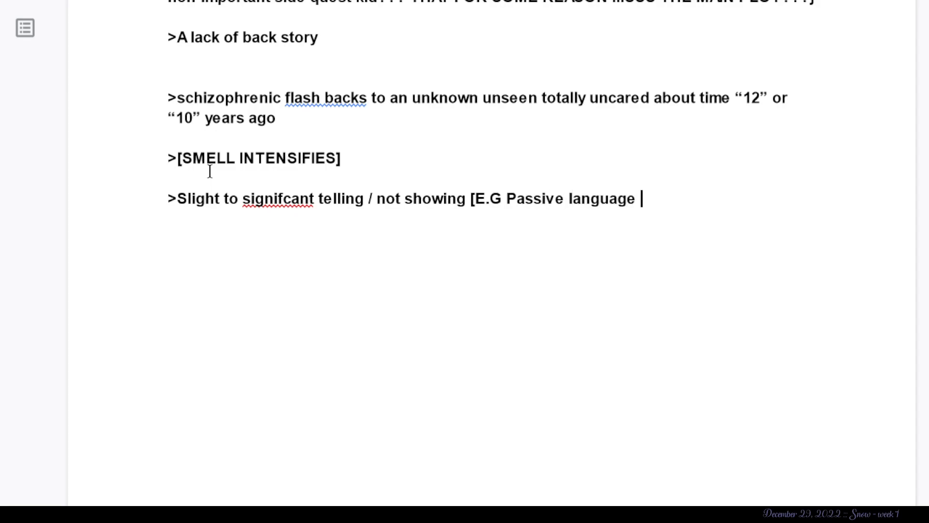
{"action": "type", "text": "WAS/WERE]"}
- Complete the telling / not showing note with the example “[E.G Passive language WAS/WERE]” and leave a blank line after it
{"action": "key", "text": "Return"}
{"action": "key", "text": "Return"}
- Start the next note with “>Variation on sentence structure is jarring and a few persisting issues like “”
{"action": "type", "text": ">Var"}
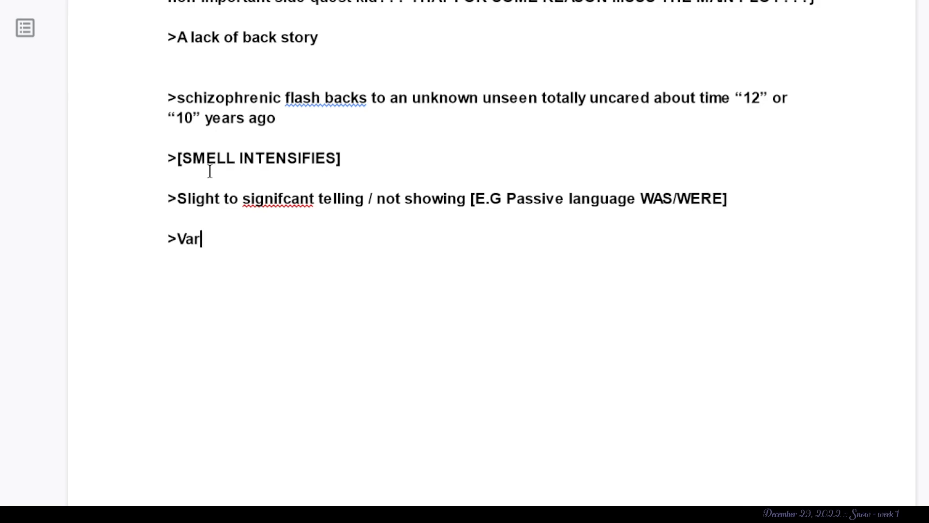
{"action": "type", "text": "iation on sentence structuer is"}
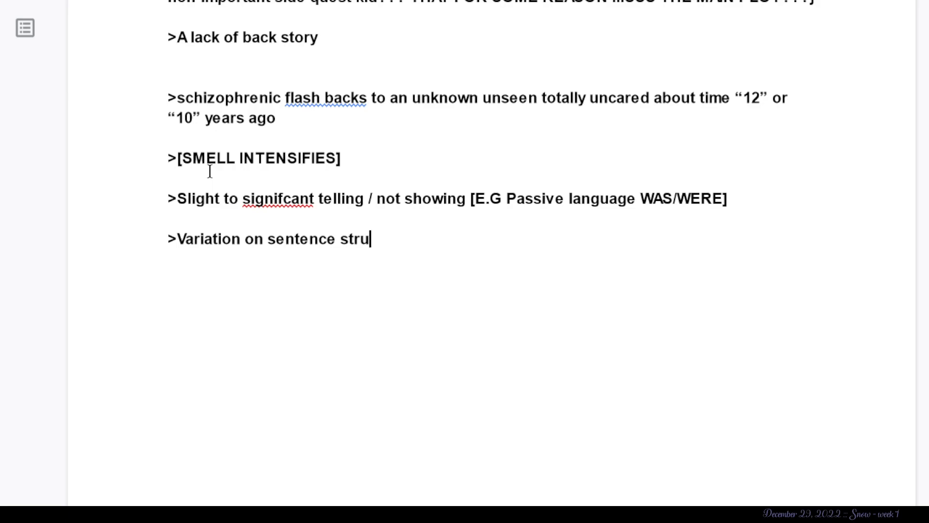
{"action": "key", "text": "BackSpace"}
{"action": "key", "text": "BackSpace"}
{"action": "key", "text": "BackSpace"}
{"action": "key", "text": "BackSpace"}
{"action": "key", "text": "BackSpace"}
{"action": "key", "text": "BackSpace"}
{"action": "type", "text": "ure is jar"}
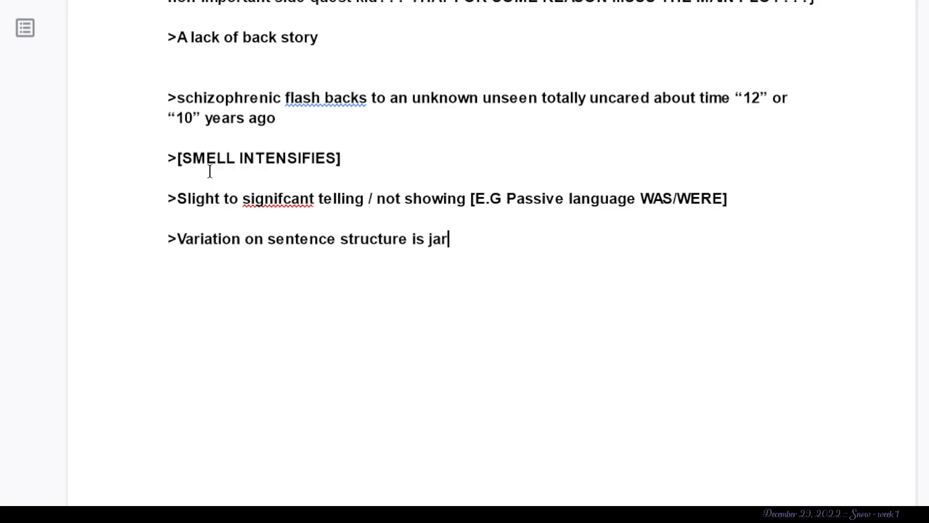
{"action": "type", "text": "ring and a few "}
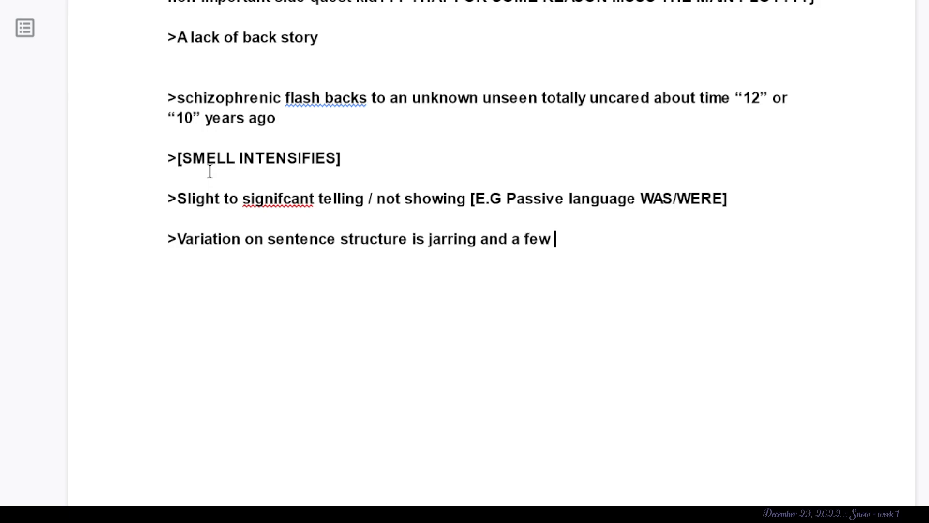
{"action": "type", "text": "persisting issues like “"}
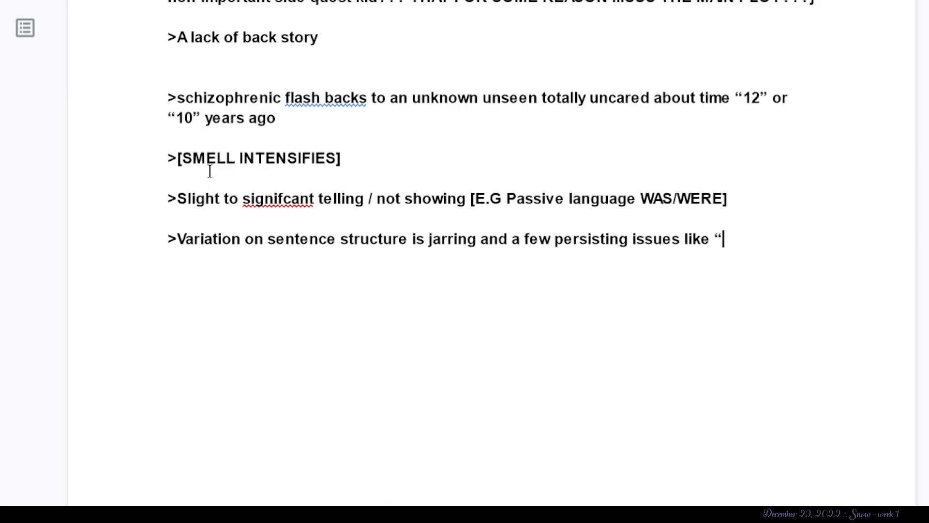
{"action": "type", "text": " ,but"}
- Continue the sentence structure note with the pattern “{information} {description}”
{"action": "key", "text": "BackSpace"}
{"action": "key", "text": "BackSpace"}
{"action": "key", "text": "BackSpace"}
{"action": "key", "text": "BackSpace"}
{"action": "type", "text": "{"}
{"action": "type", "text": "ibnformar"}
{"action": "key", "text": "BackSpace"}
{"action": "key", "text": "BackSpace"}
{"action": "key", "text": "BackSpace"}
{"action": "key", "text": "BackSpace"}
{"action": "key", "text": "BackSpace"}
{"action": "key", "text": "BackSpace"}
{"action": "key", "text": "BackSpace"}
{"action": "key", "text": "BackSpace"}
{"action": "type", "text": "nformation} P"}
{"action": "key", "text": "BackSpace"}
{"action": "type", "text": "{description} ["}
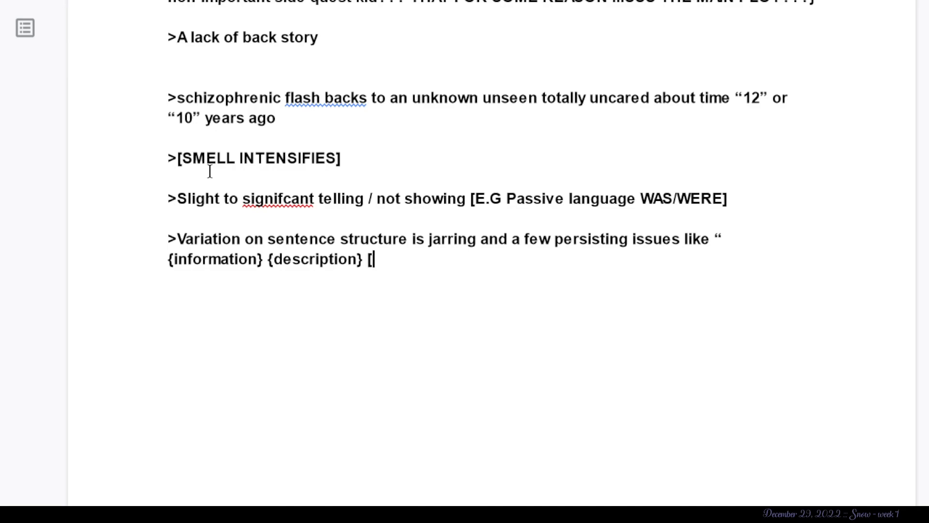
{"action": "type", "text": "BUT!] ,"}
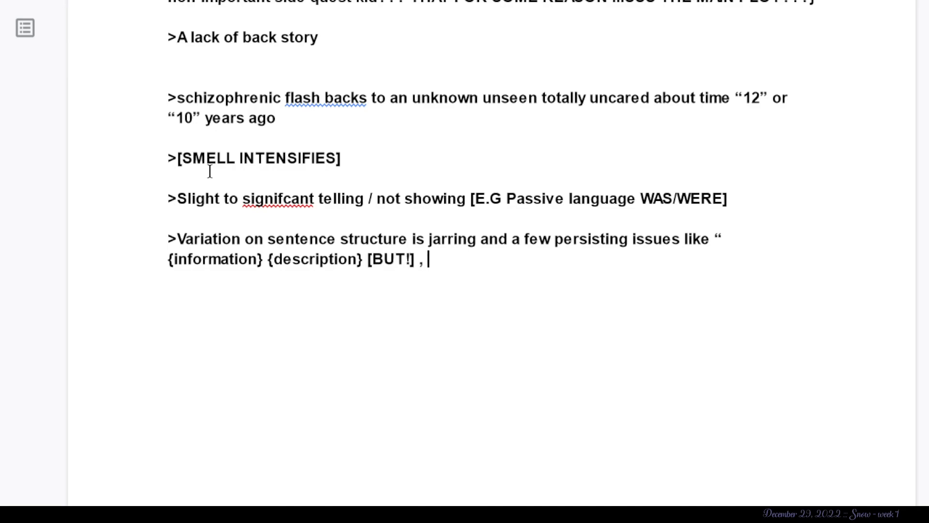
- Add “, [ BUT ]” after “{description}” in the sentence structure pattern
{"action": "key", "text": "BackSpace"}
{"action": "key", "text": "BackSpace"}
{"action": "key", "text": "BackSpace"}
{"action": "key", "text": "BackSpace"}
{"action": "key", "text": "BackSpace"}
{"action": "key", "text": "BackSpace"}
{"action": "key", "text": "BackSpace"}
{"action": "key", "text": "BackSpace"}
{"action": "key", "text": "BackSpace"}
{"action": "type", "text": ", [ "}
{"action": "type", "text": "BUT "}
{"action": "type", "text": "] P"}
{"action": "key", "text": "BackSpace"}
- Extend the pattern after “[ BUT ]” with “{extranious irrelevant side in formation} {utterly distracting nonsense}”
{"action": "type", "text": "{ex"}
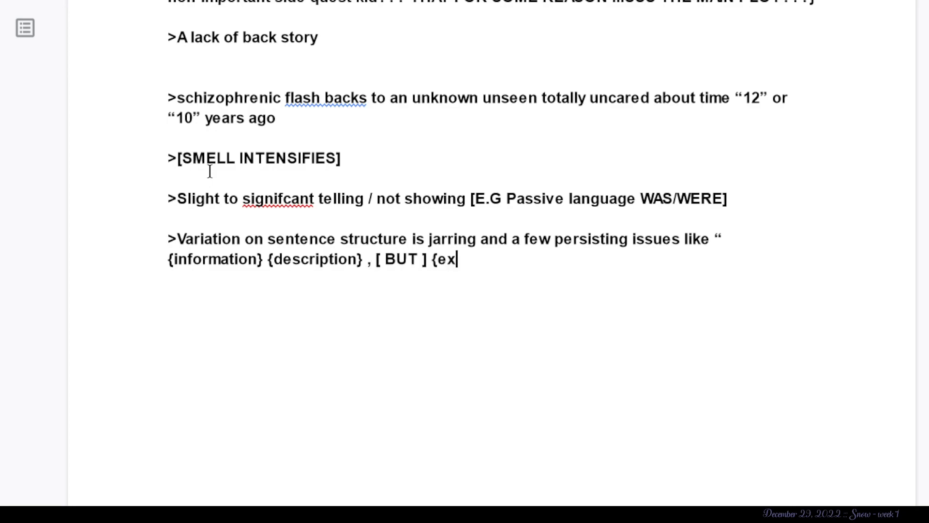
{"action": "type", "text": "tranious "}
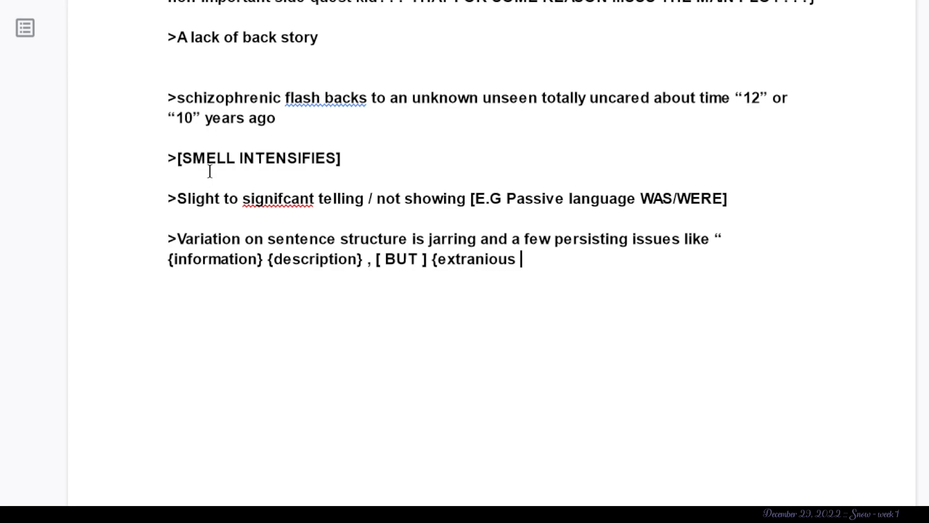
{"action": "type", "text": "irrelevant side in "}
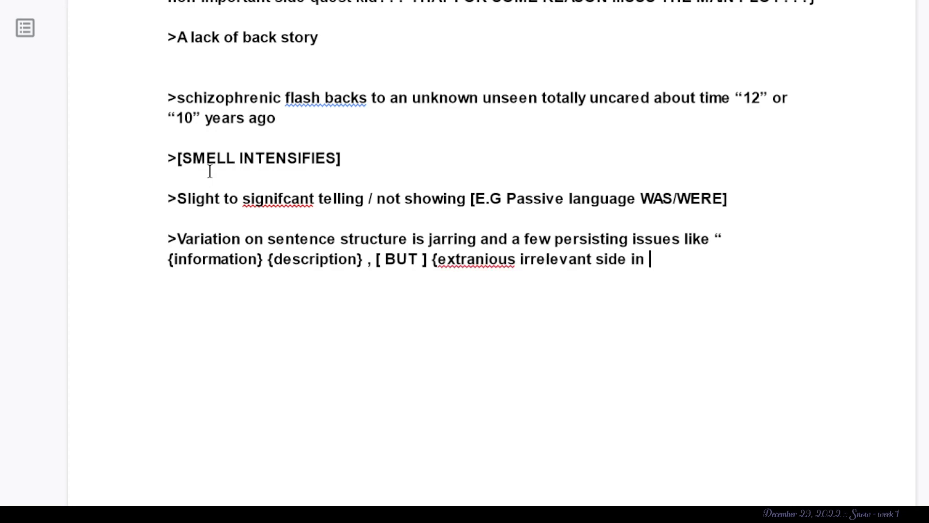
{"action": "type", "text": "formation} {"}
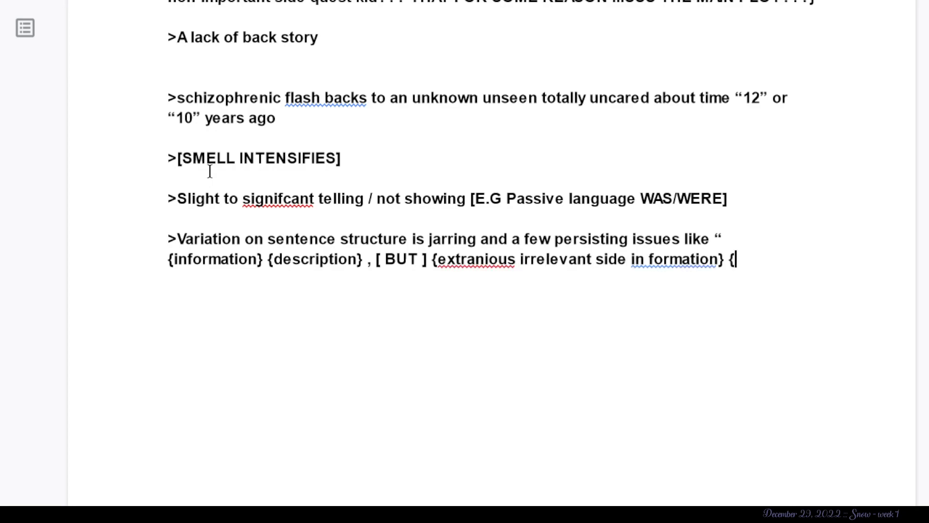
{"action": "type", "text": "utterly distracti"}
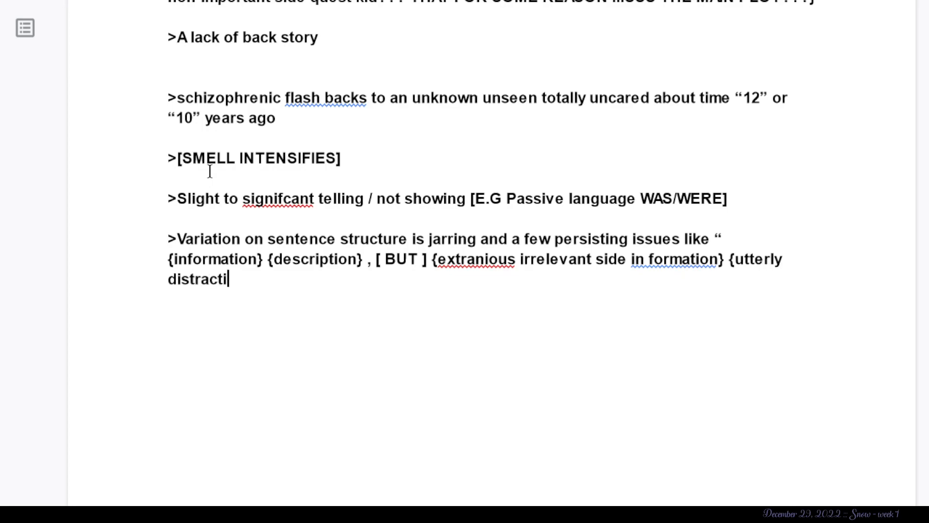
{"action": "type", "text": "ng nonsense } {"}
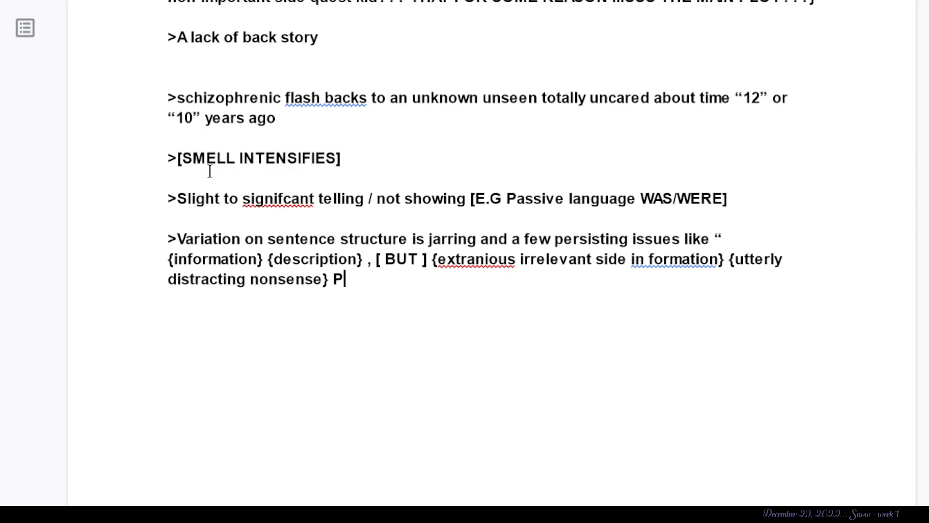
{"action": "type", "text": "C"}
- Add “[COMMA]” after “{utterly distracting nonsense}” in the sentence structure pattern
{"action": "key", "text": "BackSpace"}
{"action": "key", "text": "BackSpace"}
{"action": "type", "text": "[COMMA] {Incoherent side"}
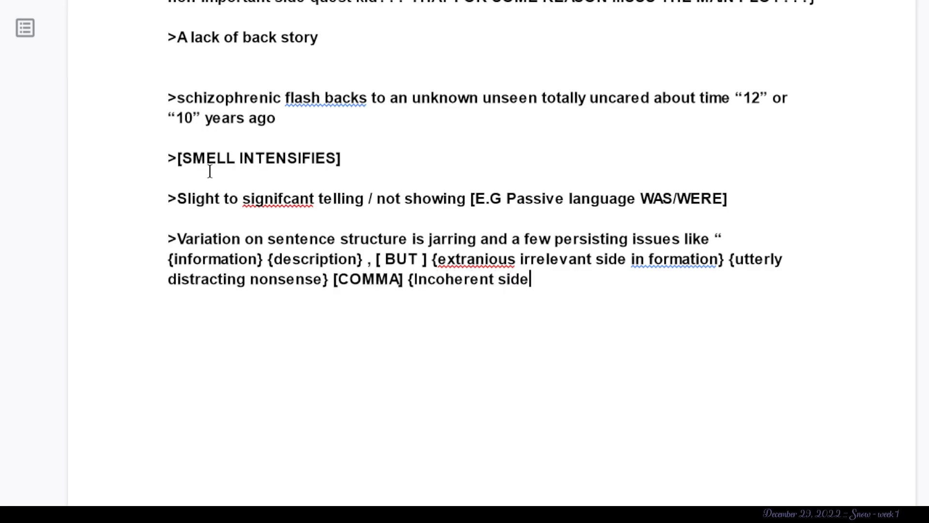
{"action": "type", "text": " sin"}
- Finish the sentence structure pattern with “{Incoherent side information or what should be independent clause}”
{"action": "key", "text": "BackSpace"}
{"action": "key", "text": "BackSpace"}
{"action": "key", "text": "BackSpace"}
{"action": "type", "text": "ifnro"}
{"action": "key", "text": "BackSpace"}
{"action": "key", "text": "BackSpace"}
{"action": "key", "text": "BackSpace"}
{"action": "key", "text": "BackSpace"}
{"action": "type", "text": "nformation "}
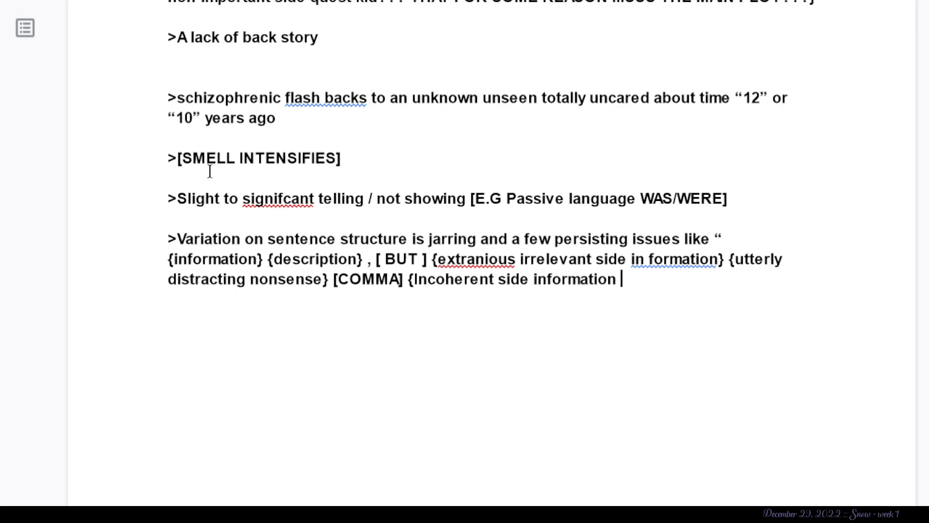
{"action": "type", "text": "or what "}
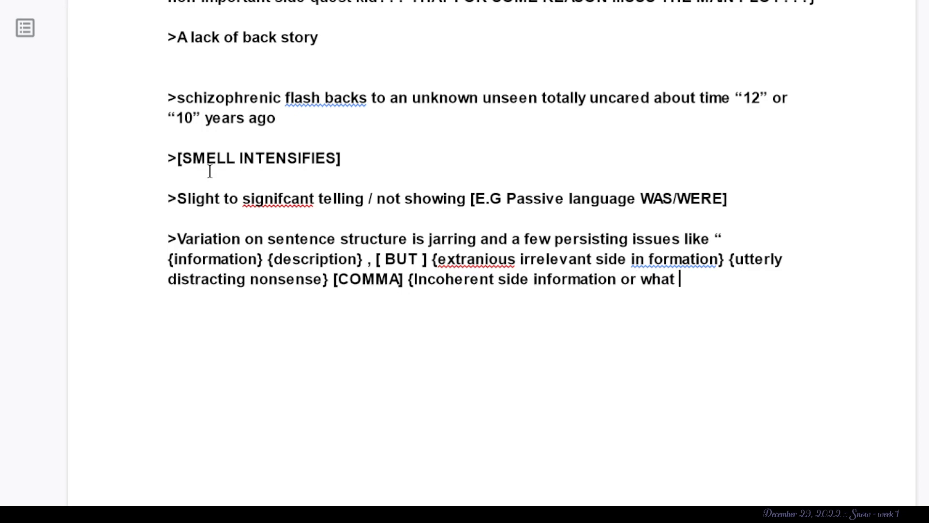
{"action": "type", "text": "should be independe"}
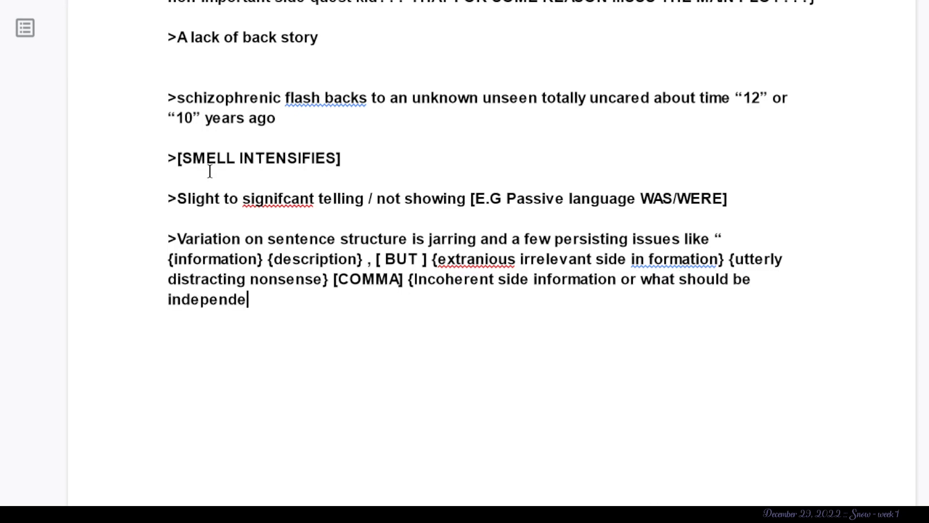
{"action": "type", "text": "nt clause}"}
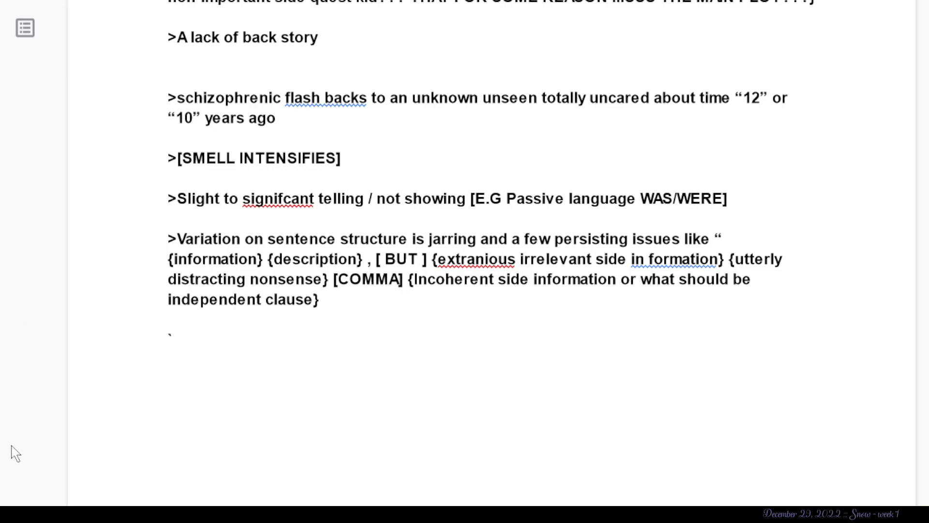
- Correct the misspelled words in the notes to “extraneous” and “significant” using the spelling suggestions
{"action": "left_click", "coordinate": [491, 263]}
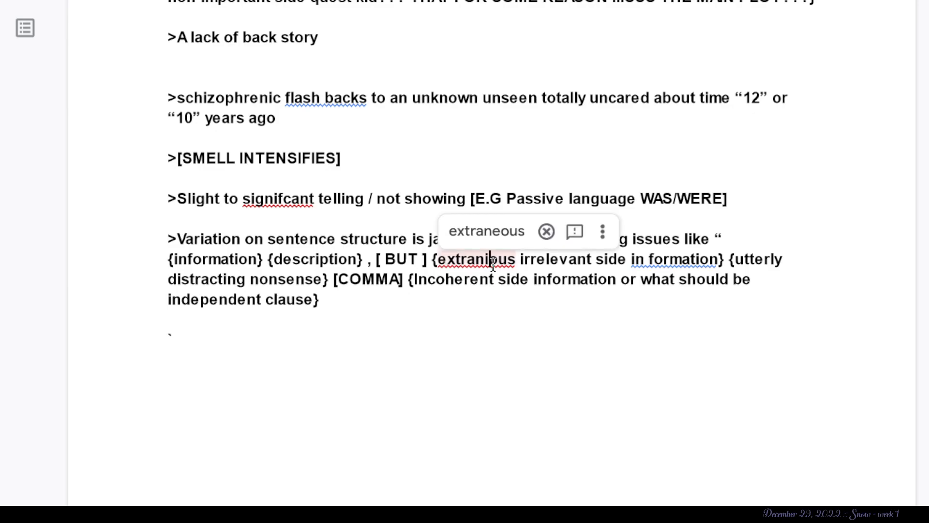
{"action": "right_click", "coordinate": [492, 263]}
{"action": "left_click", "coordinate": [585, 51]}
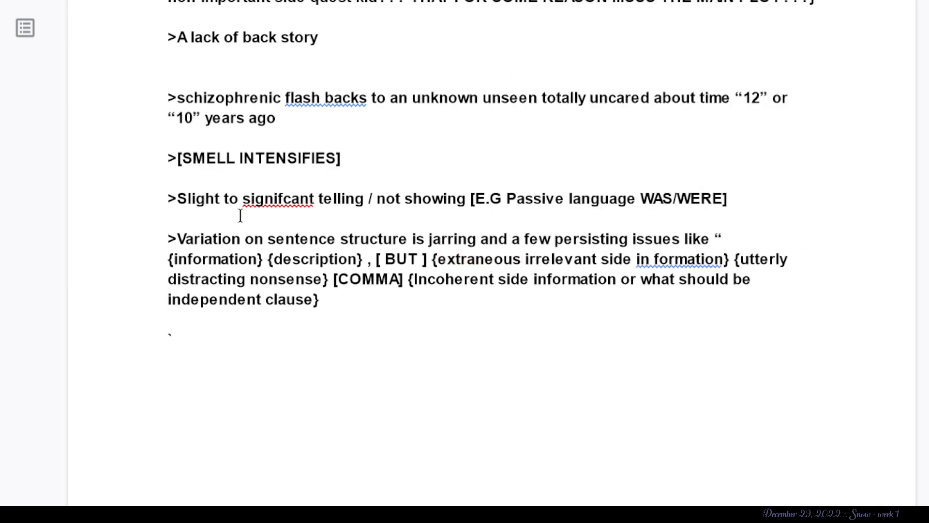
{"action": "right_click", "coordinate": [268, 203]}
{"action": "left_click", "coordinate": [352, 266]}
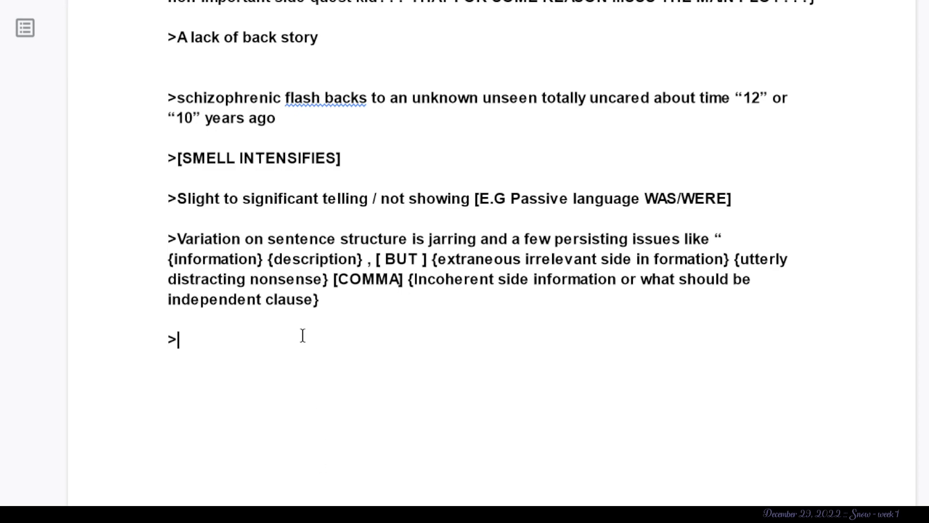
- Add a note below the sentence structure note reading “>Lack of coherent STAKES – why are these characters doing this?”
{"action": "type", "text": "ack of coherent STAK"}
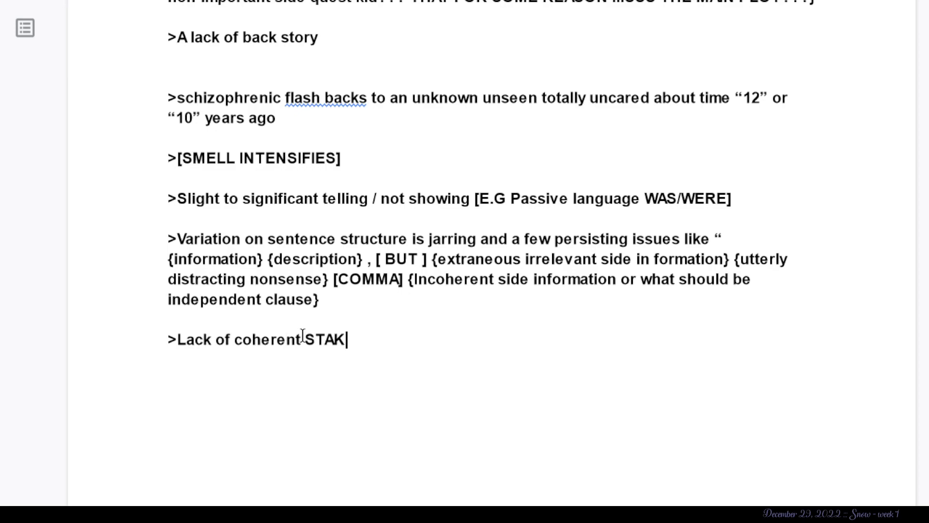
{"action": "type", "text": "ES – why are these c"}
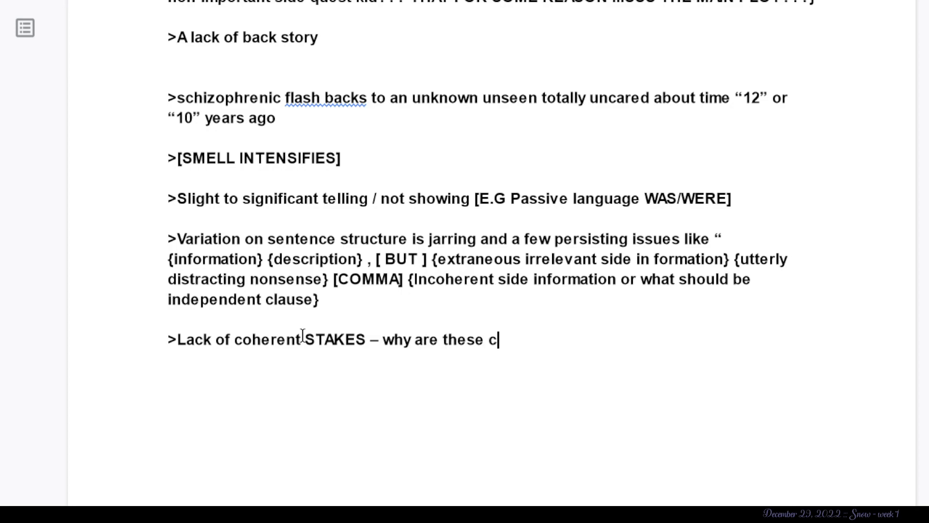
{"action": "type", "text": "haracters doing this?"}
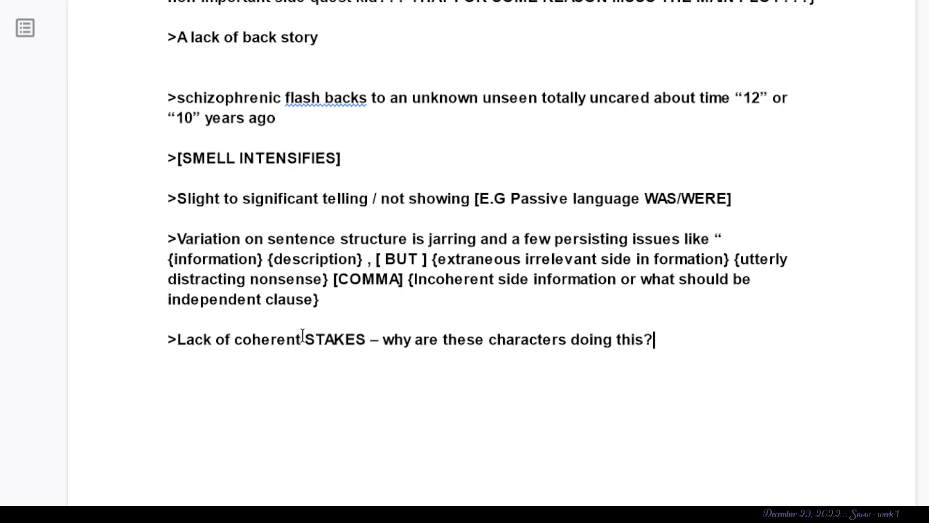
{"action": "type", "text": " What is REALLY the p"}
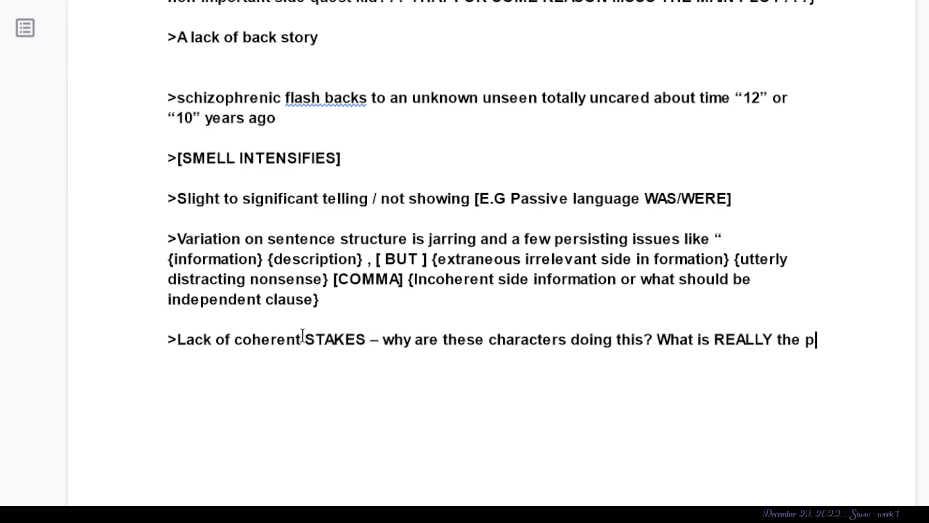
{"action": "type", "text": "osition of power that will"}
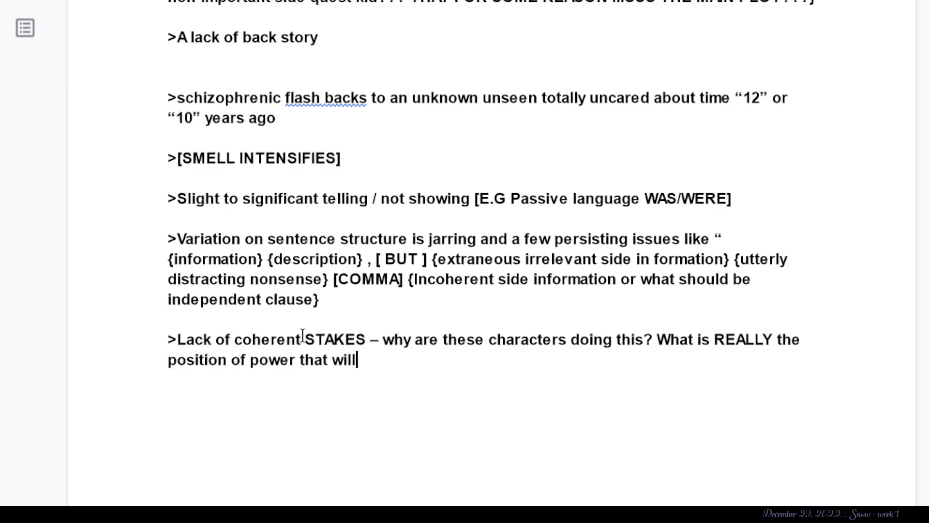
{"action": "type", "text": " SMITE THEM if "}
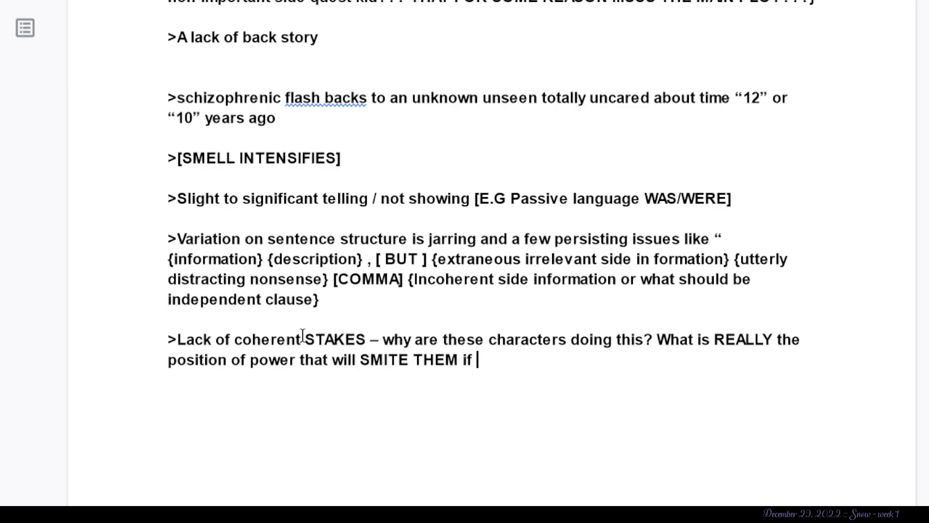
{"action": "type", "text": "things go wrong?"}
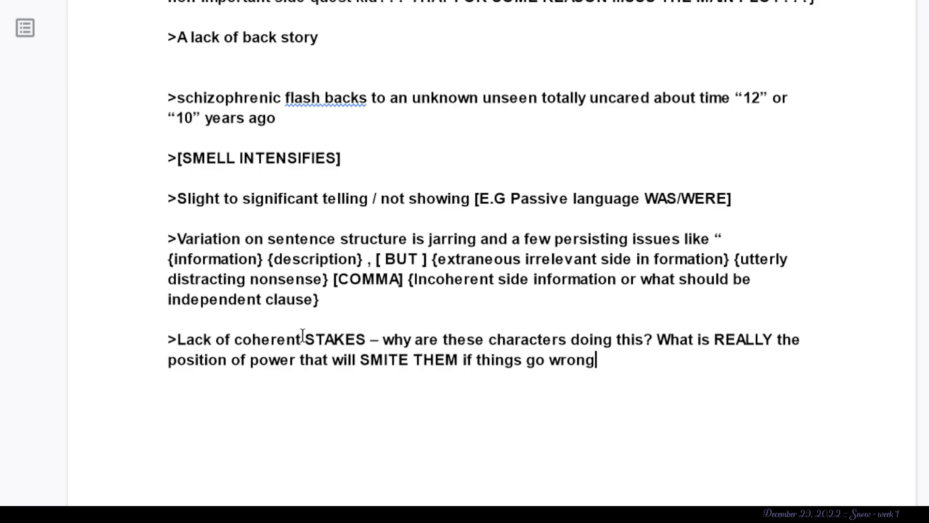
- Add a note below the stakes note reading “>BY THE GREY GODS”
{"action": "key", "text": "Return"}
{"action": "key", "text": "Return"}
{"action": "type", "text": ">BY THE GR"}
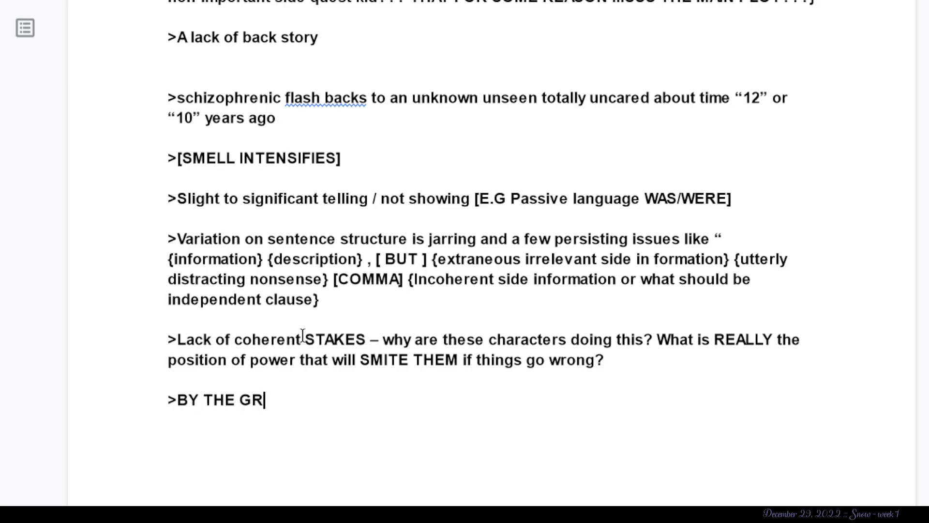
{"action": "type", "text": "EY GODS"}
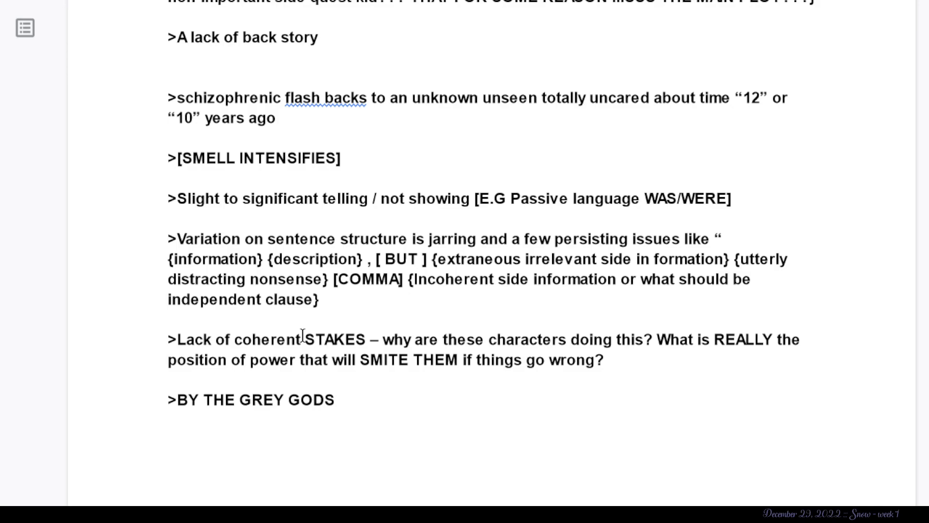
- Start another note below it reading “>A fragile emotional eco system between characters that”
{"action": "key", "text": "BackSpace"}
{"action": "key", "text": "BackSpace"}
{"action": "type", "text": ">A fragile e"}
{"action": "key", "text": "BackSpace"}
{"action": "type", "text": "emotional e"}
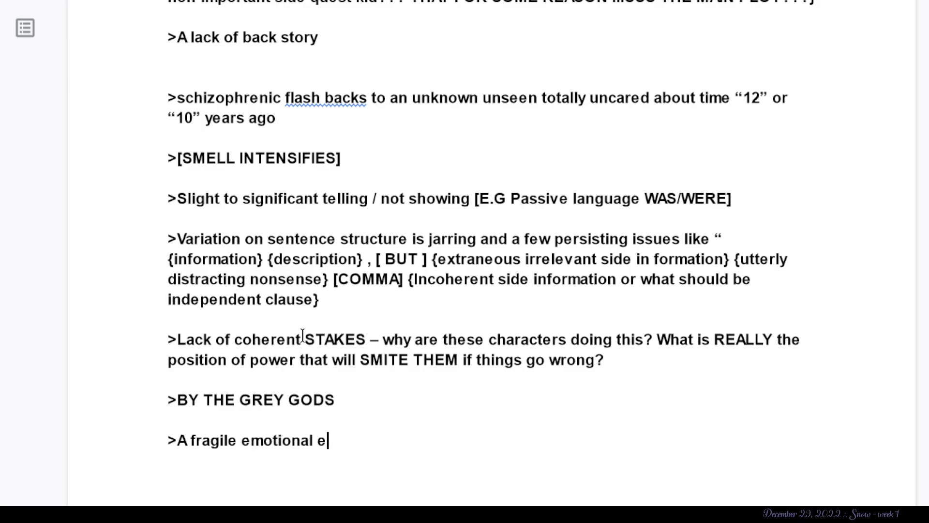
{"action": "type", "text": "co system bertwee"}
{"action": "key", "text": "BackSpace"}
{"action": "key", "text": "BackSpace"}
{"action": "key", "text": "BackSpace"}
{"action": "key", "text": "BackSpace"}
{"action": "key", "text": "BackSpace"}
{"action": "type", "text": "tween "}
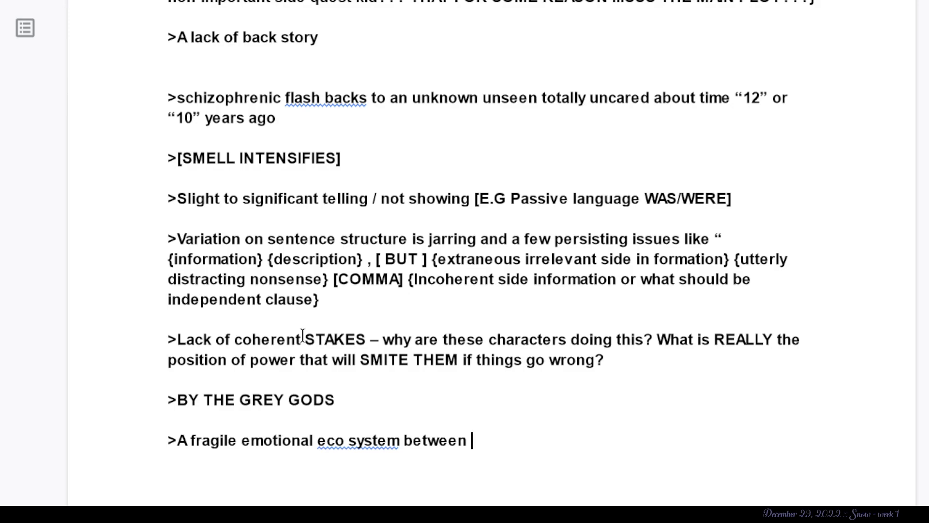
{"action": "type", "text": "characters that seems p"}
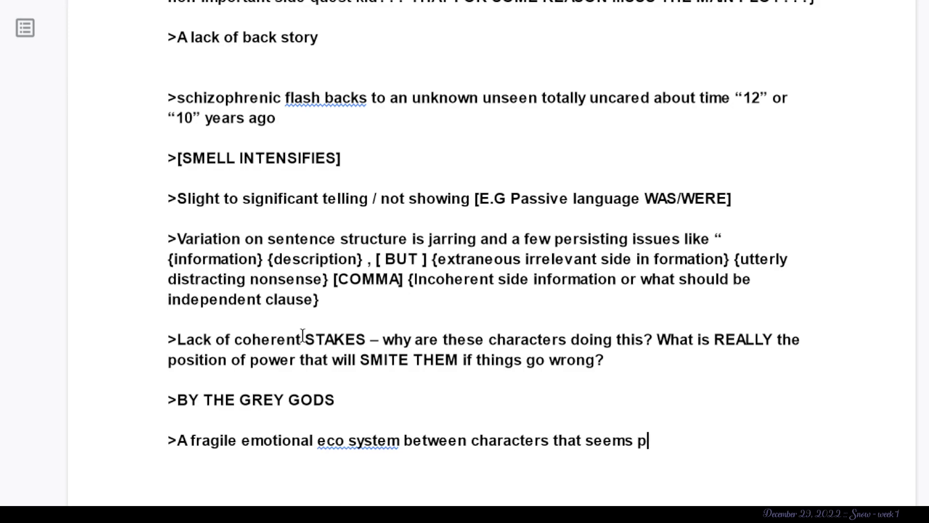
{"action": "type", "text": "redicated on positi"}
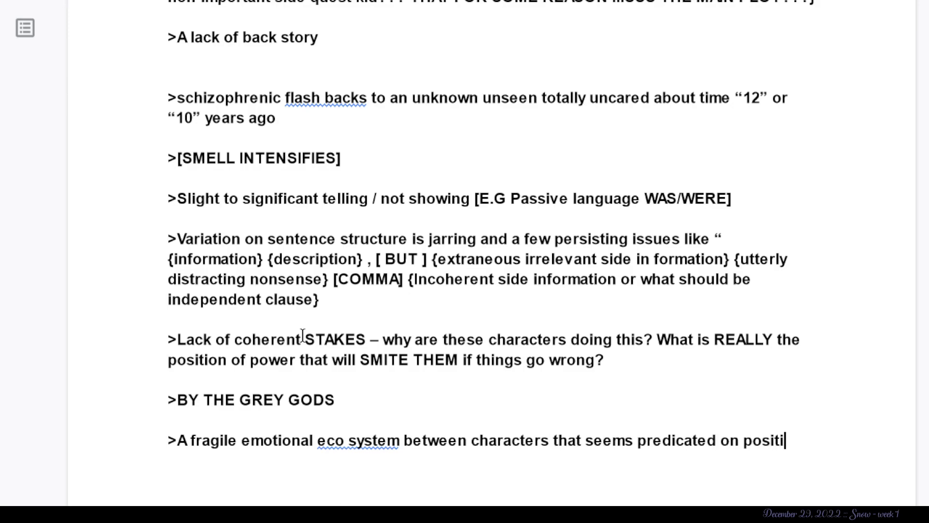
{"action": "type", "text": "ons of HEIRACH"}
- Continue the emotional eco system note with “seems predicated on positions of HEIRARCHY that”
{"action": "key", "text": "BackSpace"}
{"action": "key", "text": "BackSpace"}
{"action": "type", "text": "RC"}
{"action": "key", "text": "BackSpace"}
{"action": "key", "text": "BackSpace"}
{"action": "type", "text": "CHY"}
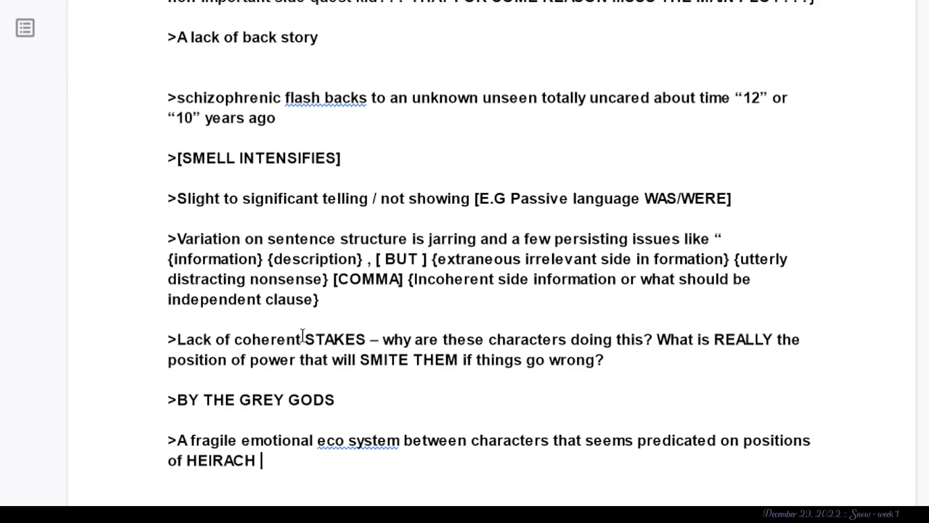
{"action": "key", "text": "BackSpace"}
{"action": "key", "text": "BackSpace"}
{"action": "key", "text": "BackSpace"}
{"action": "key", "text": "BackSpace"}
{"action": "key", "text": "BackSpace"}
{"action": "key", "text": "BackSpace"}
{"action": "type", "text": "RARCHY "}
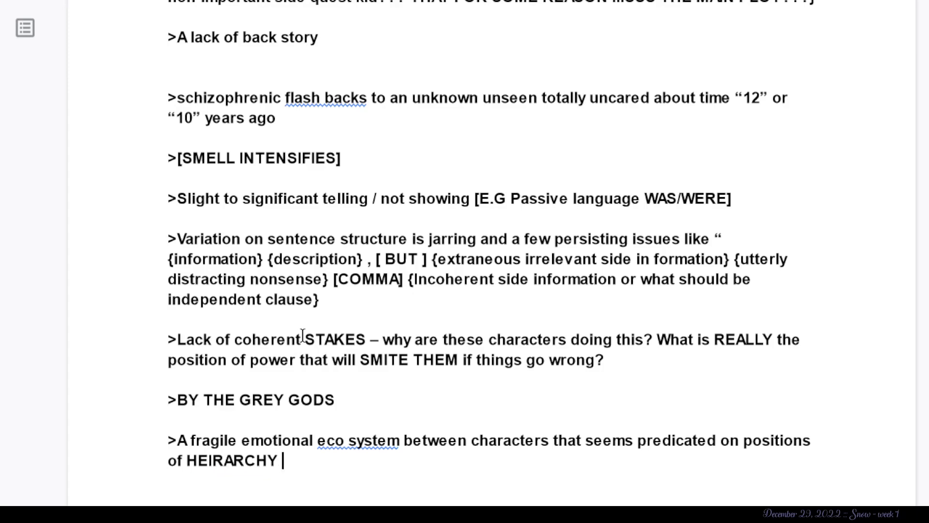
{"action": "type", "text": "that is unearn"}
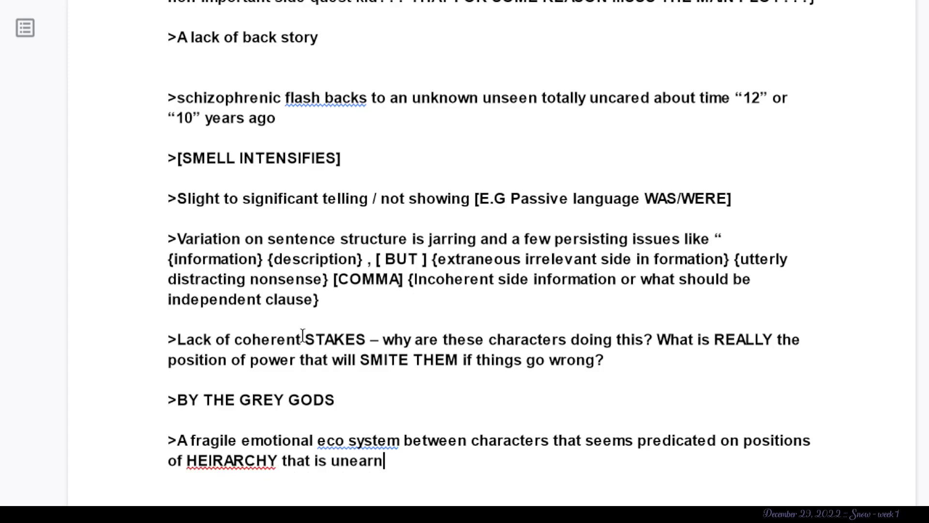
{"action": "type", "text": "ed and largely u"}
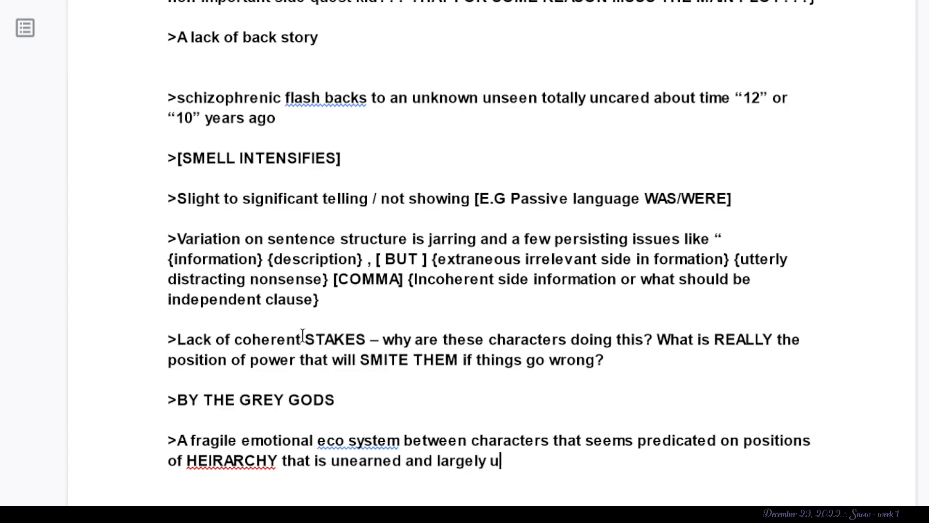
{"action": "type", "text": "nmeritted"}
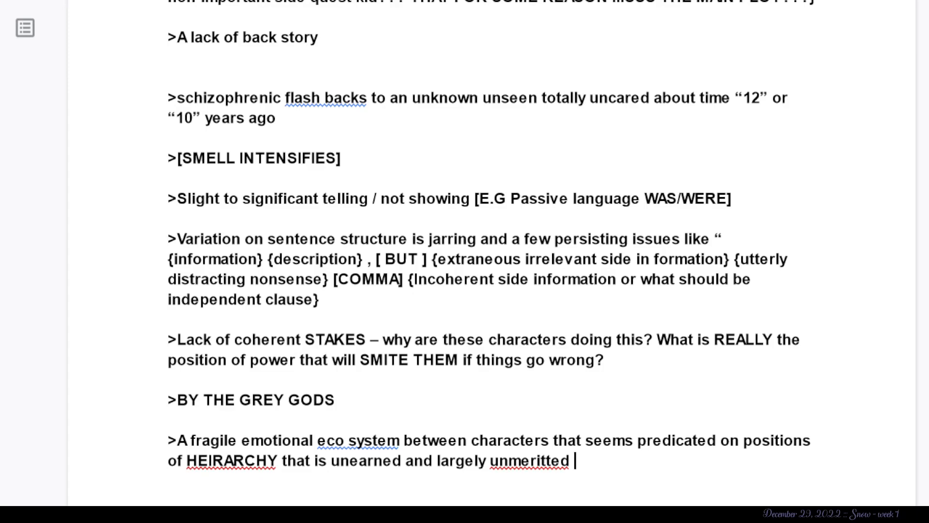
- Correct the misspelled words in the eco system note to “HIERARCHY” and “unmerited” using the spelling suggestions
{"action": "right_click", "coordinate": [246, 457]}
{"action": "left_click", "coordinate": [315, 235]}
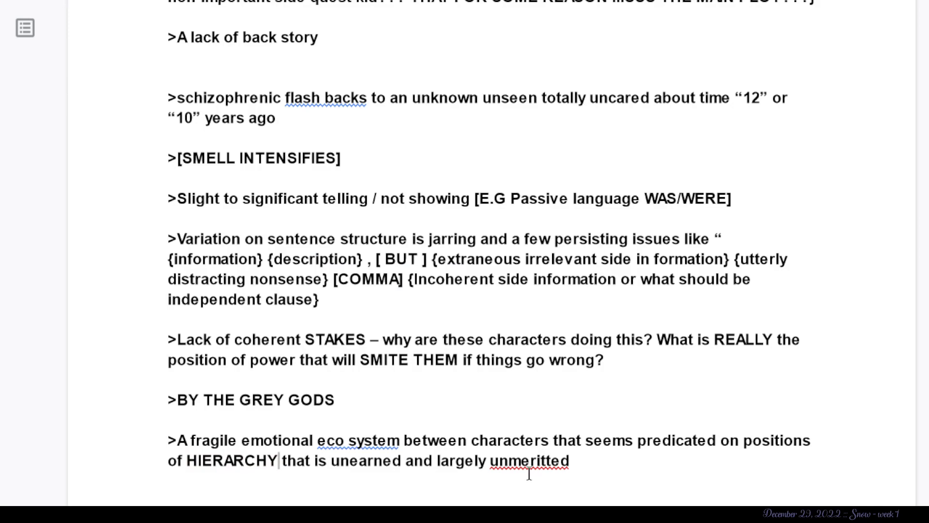
{"action": "right_click", "coordinate": [529, 473]}
{"action": "key", "text": "Escape"}
{"action": "right_click", "coordinate": [527, 399]}
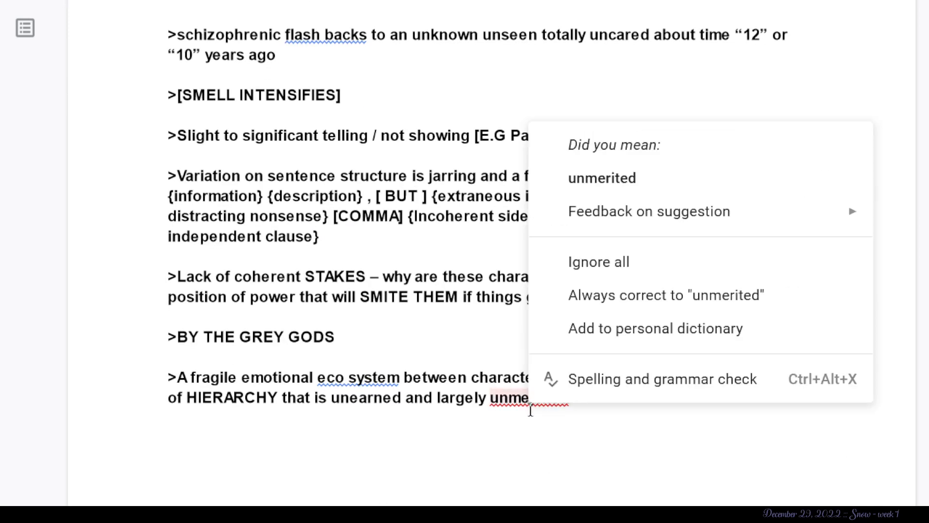
{"action": "left_click", "coordinate": [633, 181]}
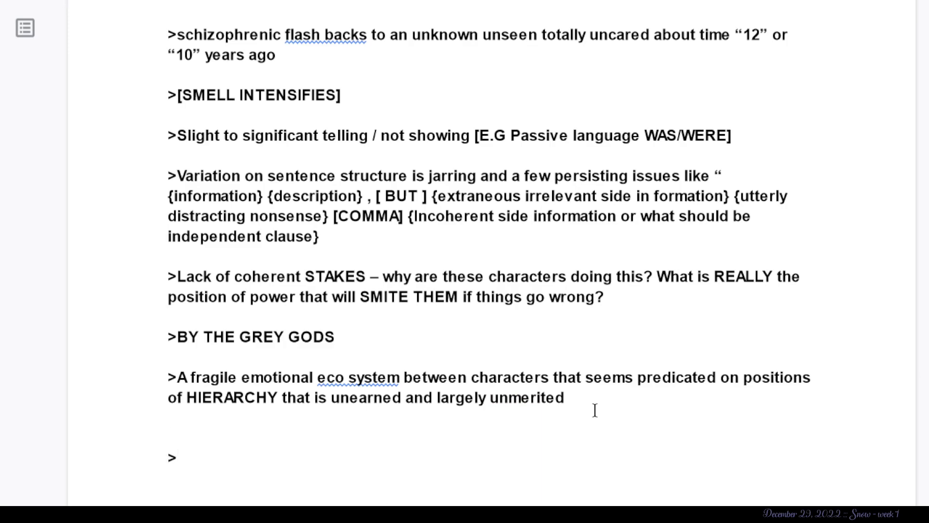
- Add a closing line after the last note reading “>Thanks for reading and allowing me to critique <3”
{"action": "type", "text": "Thanks fo"}
{"action": "type", "text": "r readi"}
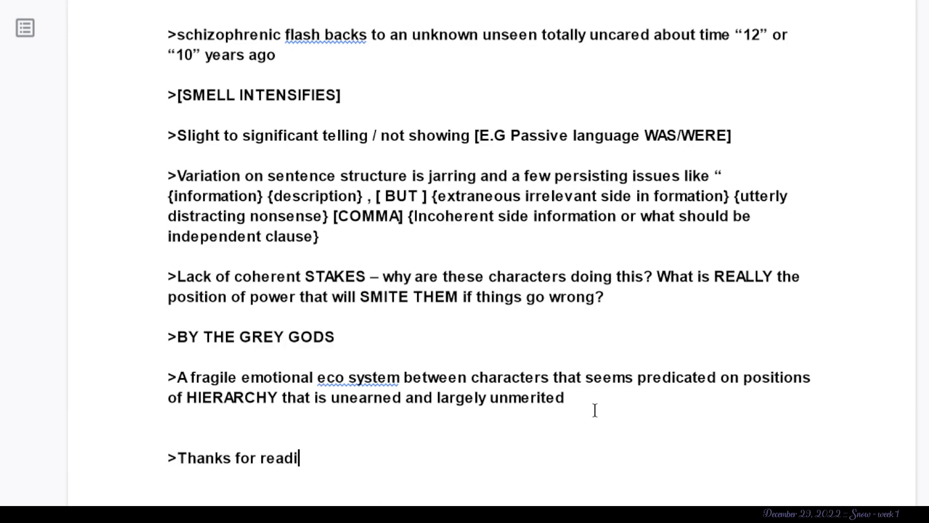
{"action": "type", "text": "ng and "}
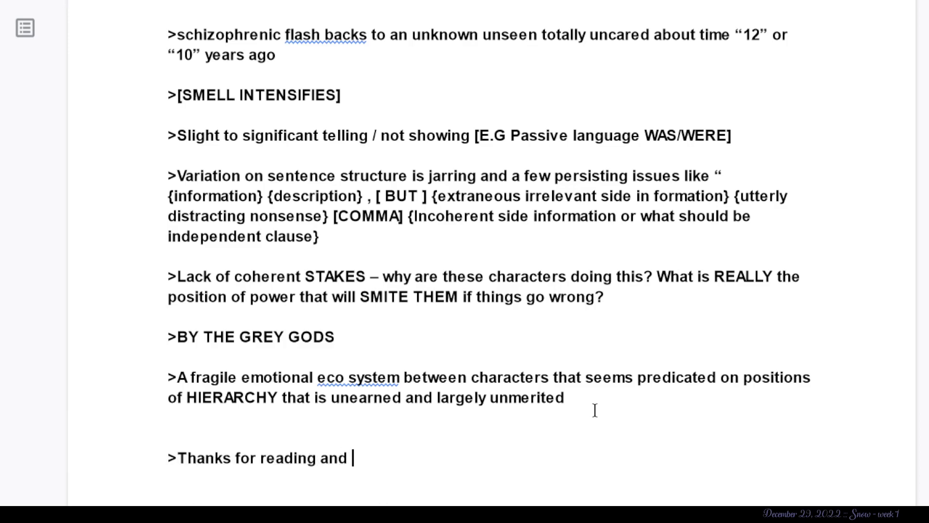
{"action": "type", "text": "allowing me to critique <3"}
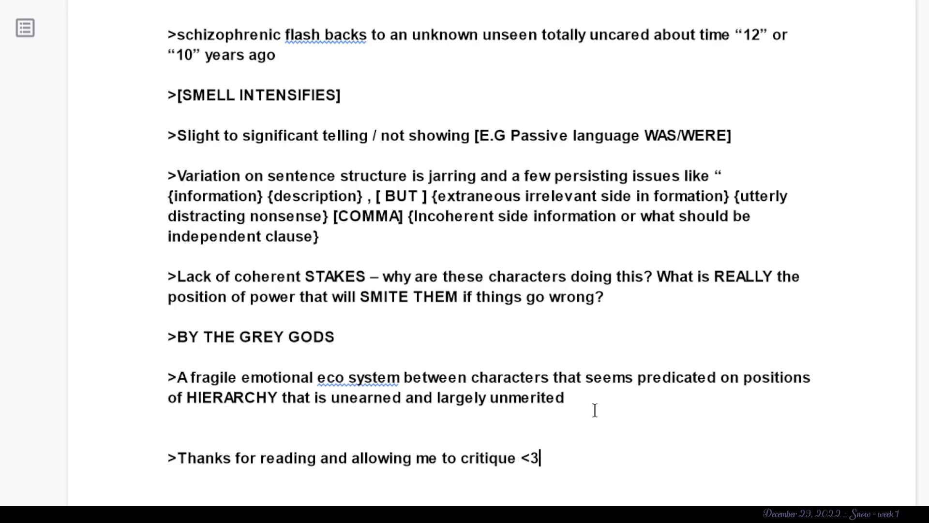
- Read through all the feedback notes, from the filler words remark down to the closing thanks line
{"action": "scroll", "coordinate": [594, 410], "scroll_direction": "up", "scroll_amount": 4}
{"action": "scroll", "coordinate": [595, 410], "scroll_direction": "up", "scroll_amount": 7}
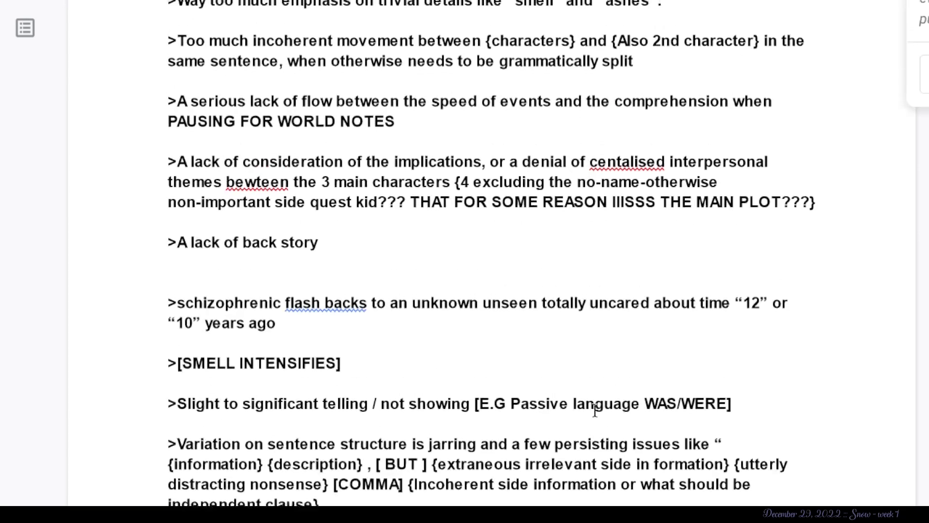
{"action": "scroll", "coordinate": [594, 410], "scroll_direction": "down", "scroll_amount": 2}
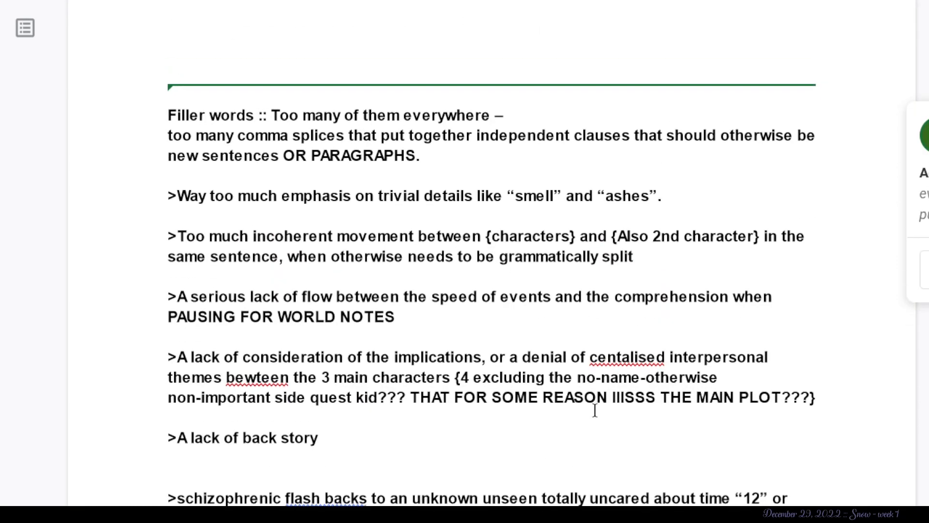
{"action": "scroll", "coordinate": [595, 410], "scroll_direction": "down", "scroll_amount": 3}
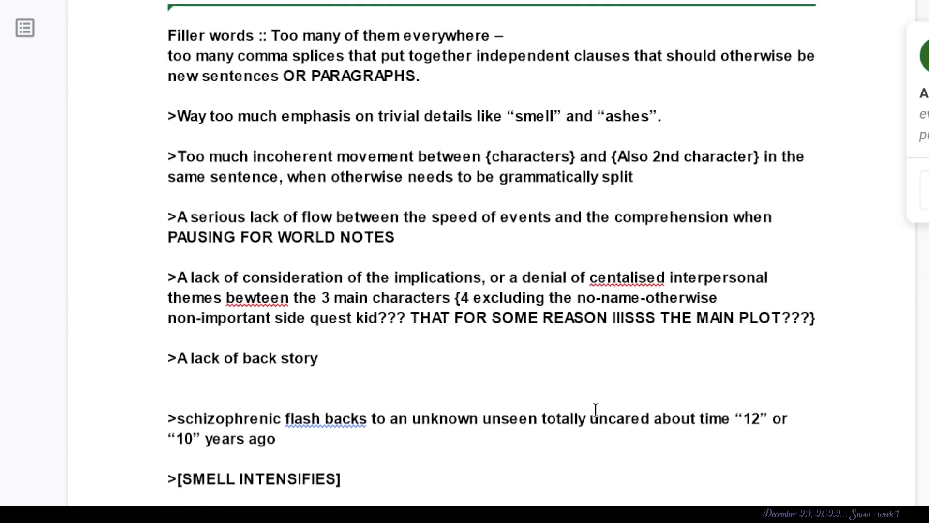
{"action": "scroll", "coordinate": [595, 411], "scroll_direction": "down", "scroll_amount": 4}
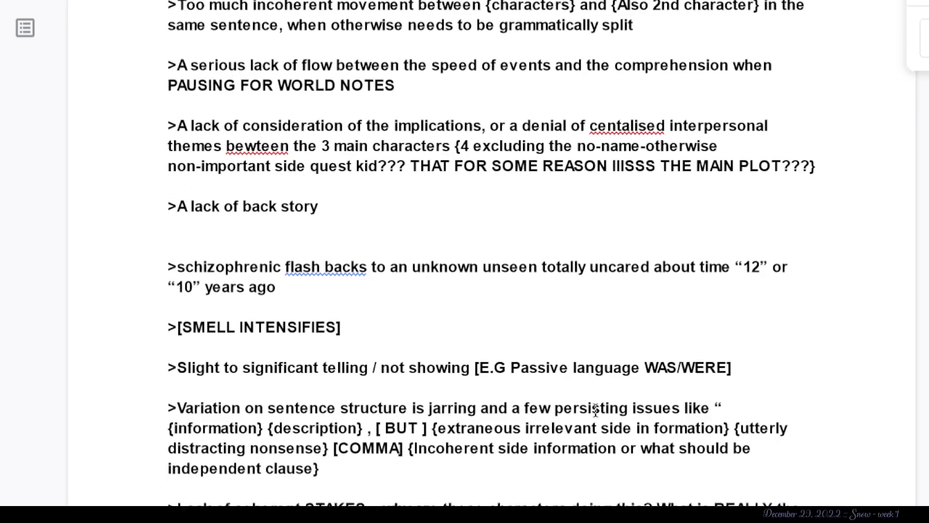
{"action": "scroll", "coordinate": [595, 410], "scroll_direction": "down", "scroll_amount": 2}
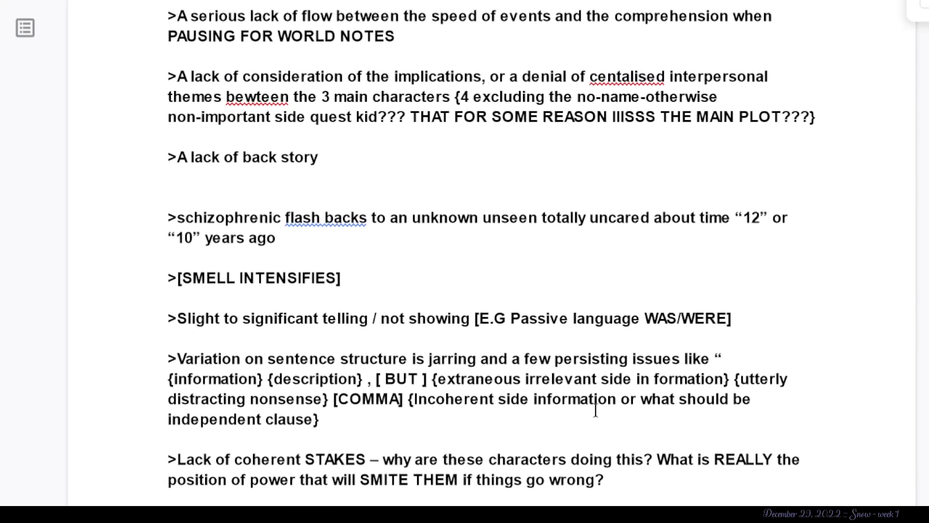
{"action": "scroll", "coordinate": [595, 410], "scroll_direction": "down", "scroll_amount": 4}
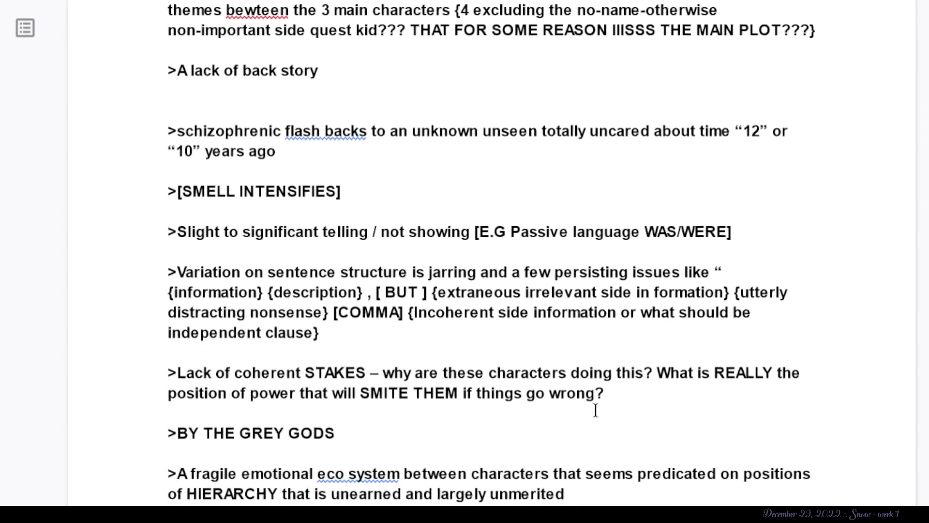
{"action": "scroll", "coordinate": [596, 410], "scroll_direction": "down", "scroll_amount": 3}
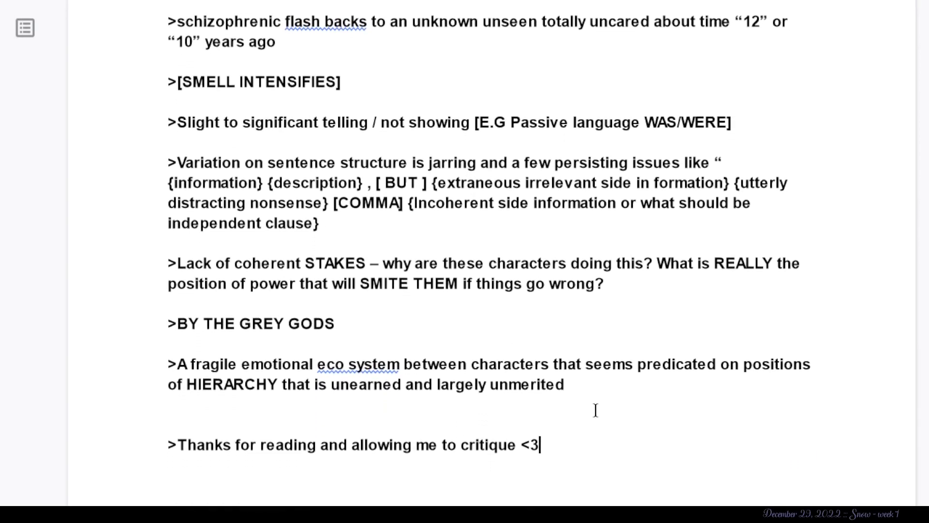
{"action": "scroll", "coordinate": [595, 411], "scroll_direction": "down", "scroll_amount": 1}
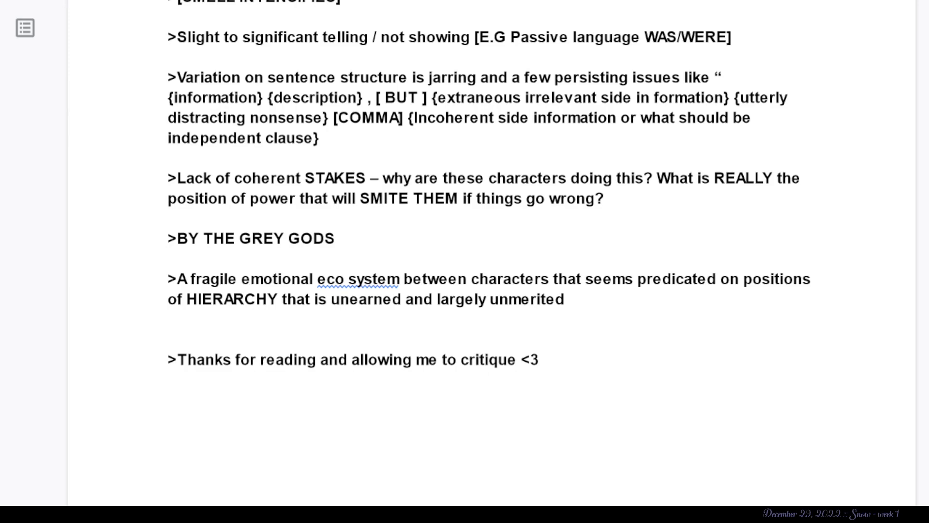
- Correct the misspelled words in the interpersonal themes note to “between” and “centralized” using the spelling suggestions
{"action": "left_click", "coordinate": [906, 161]}
{"action": "scroll", "coordinate": [886, 121], "scroll_direction": "up", "scroll_amount": 3}
{"action": "scroll", "coordinate": [887, 121], "scroll_direction": "up", "scroll_amount": 5}
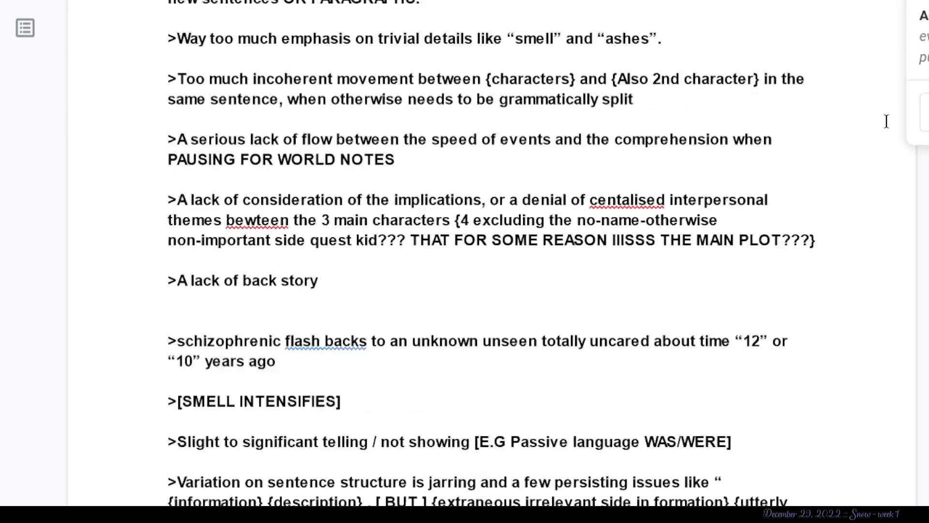
{"action": "right_click", "coordinate": [267, 220]}
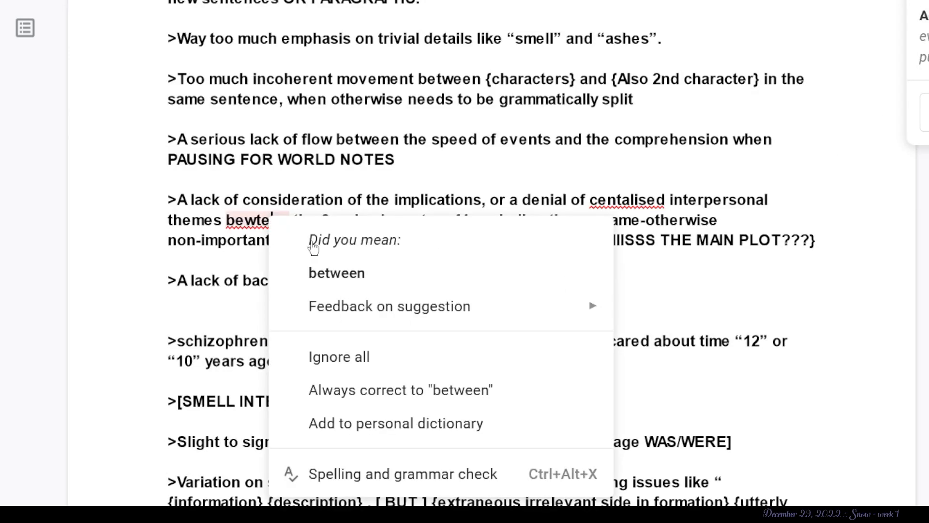
{"action": "left_click", "coordinate": [327, 276]}
{"action": "right_click", "coordinate": [648, 204]}
{"action": "left_click", "coordinate": [702, 256]}
- Check the corrected feedback notes once more from the first note to the closing line
{"action": "scroll", "coordinate": [702, 256], "scroll_direction": "up", "scroll_amount": 4}
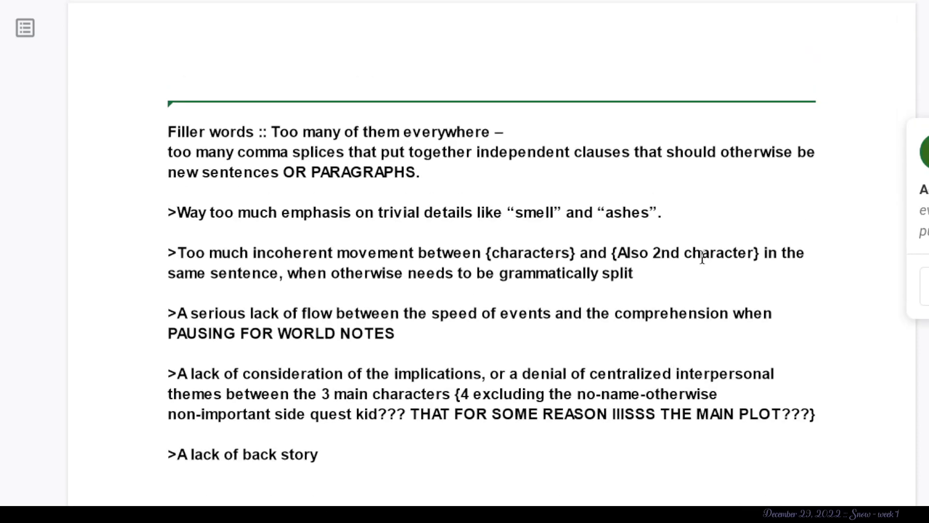
{"action": "scroll", "coordinate": [702, 258], "scroll_direction": "down", "scroll_amount": 4}
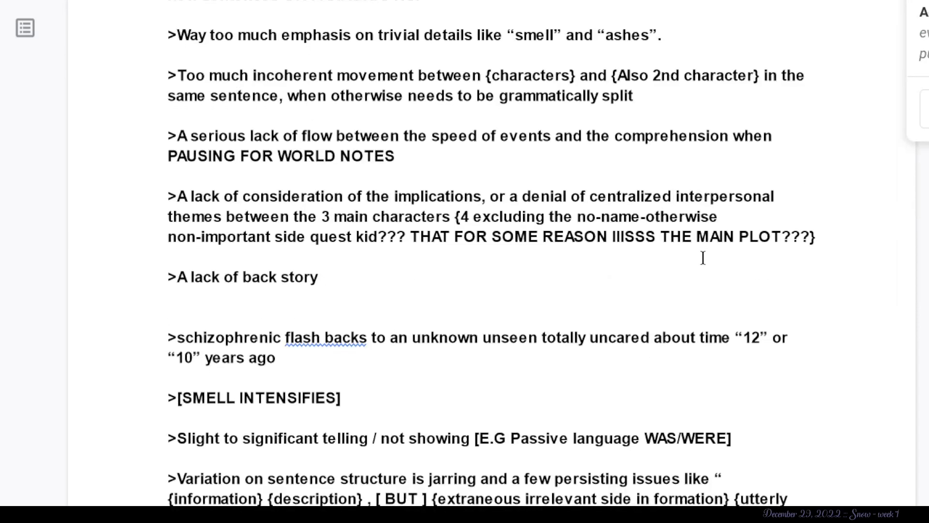
{"action": "scroll", "coordinate": [702, 257], "scroll_direction": "down", "scroll_amount": 2}
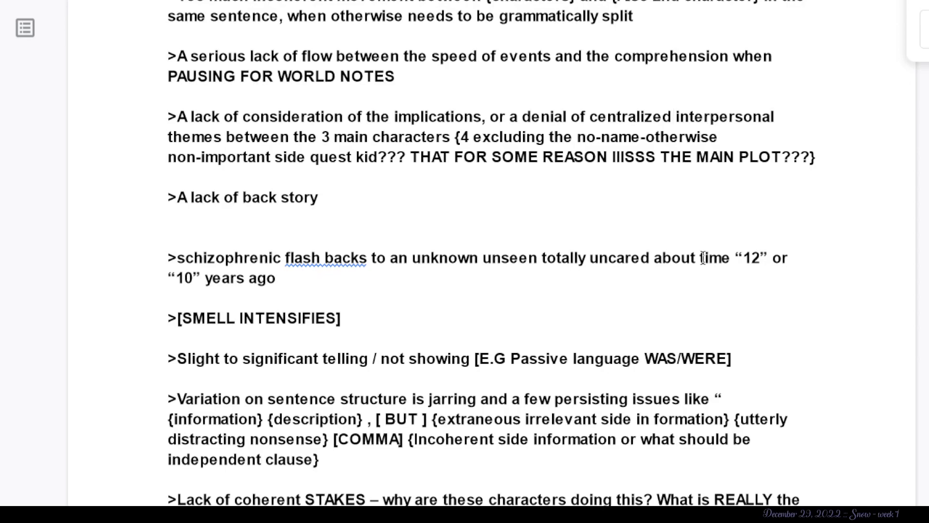
{"action": "scroll", "coordinate": [702, 258], "scroll_direction": "down", "scroll_amount": 3}
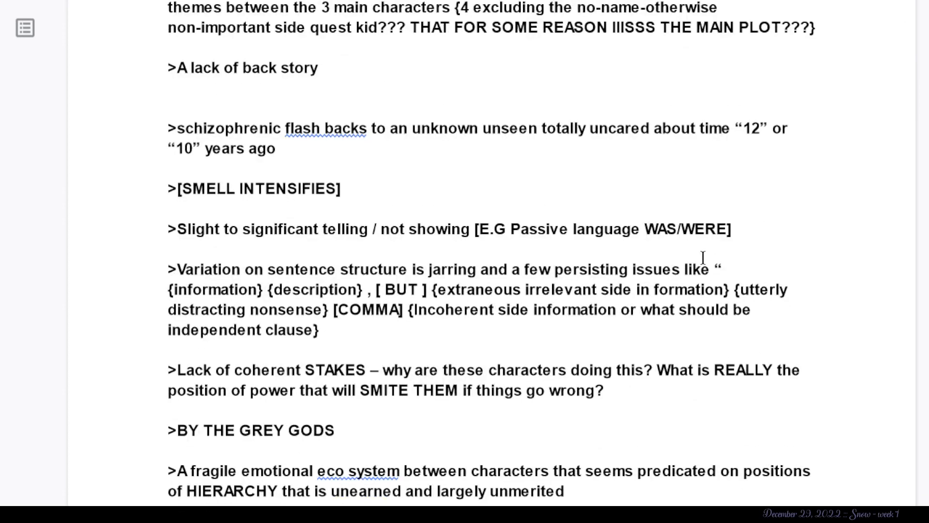
{"action": "scroll", "coordinate": [703, 258], "scroll_direction": "down", "scroll_amount": 4}
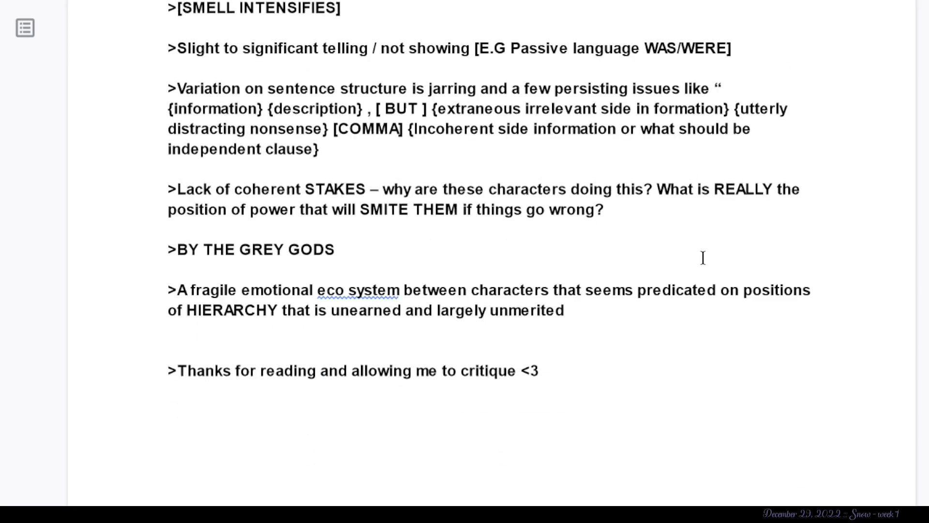
{"action": "scroll", "coordinate": [371, 257], "scroll_direction": "up", "scroll_amount": 5}
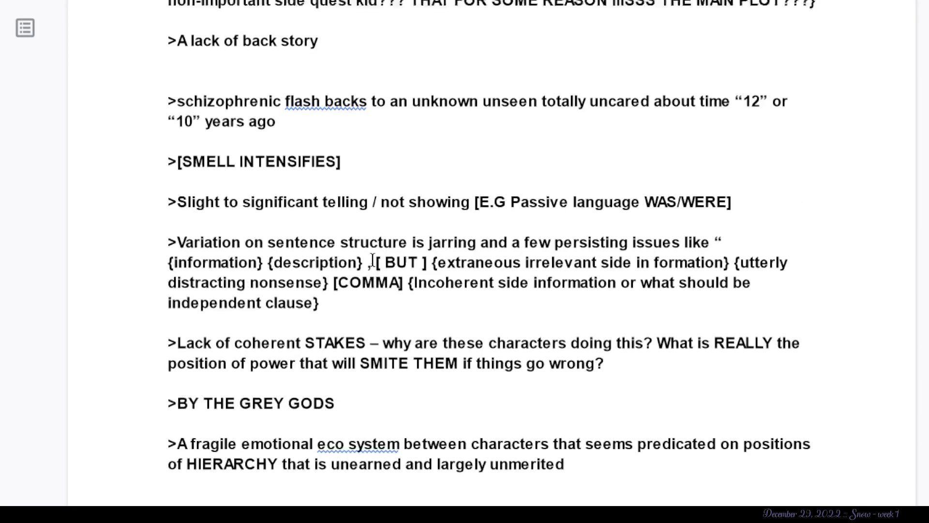
{"action": "scroll", "coordinate": [373, 262], "scroll_direction": "down", "scroll_amount": 4}
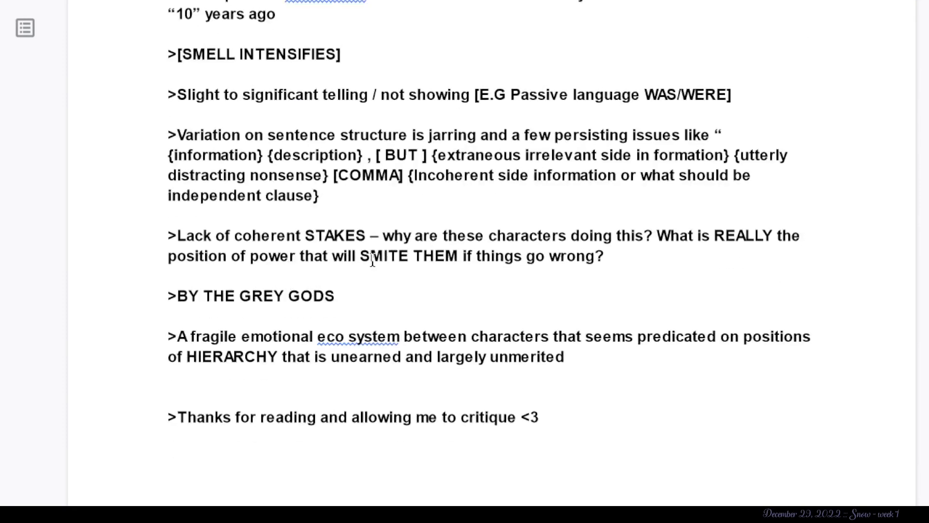